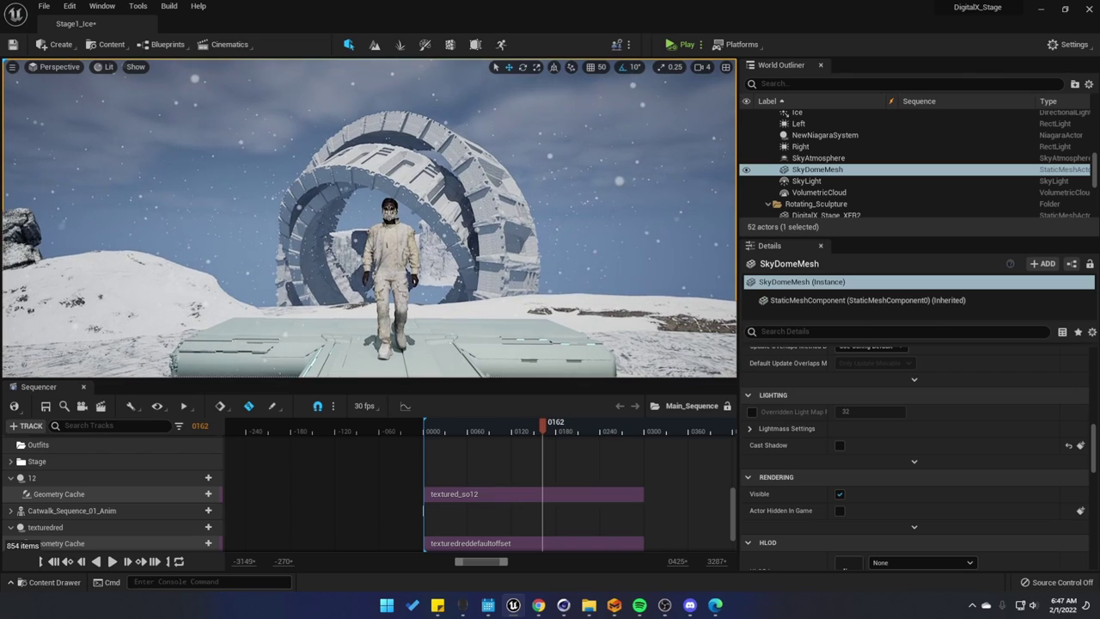
# Examine the masked character on the ice stage up close and scrub through the Main_Sequence walk animation
pyautogui.moveTo(369, 218); pyautogui.dragTo(382, 244, button='right')
pyautogui.press('w')
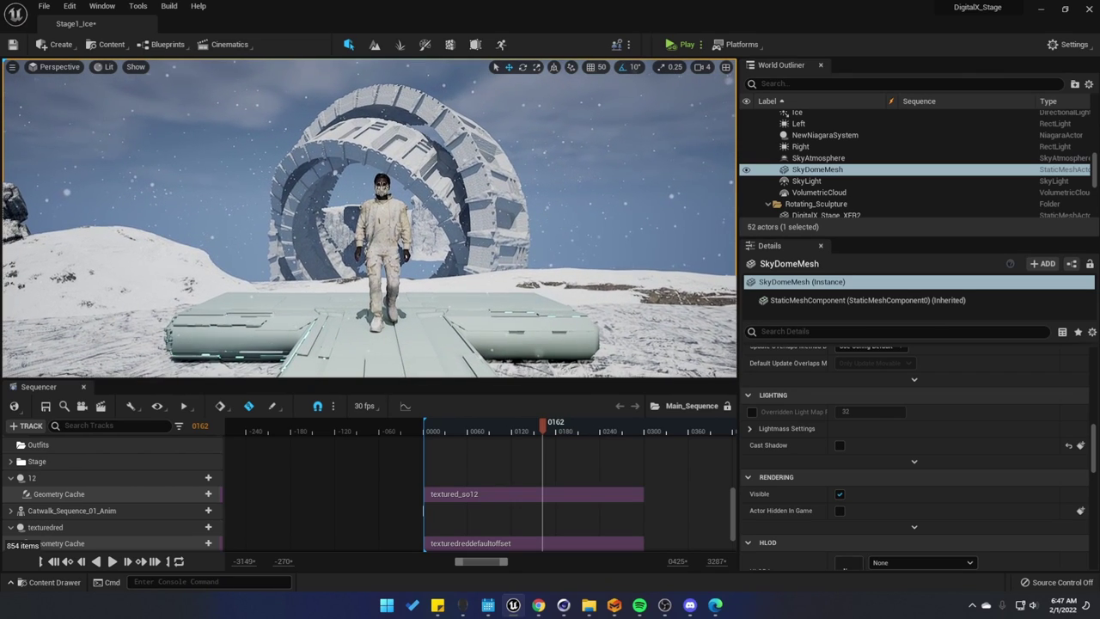
pyautogui.press('w')
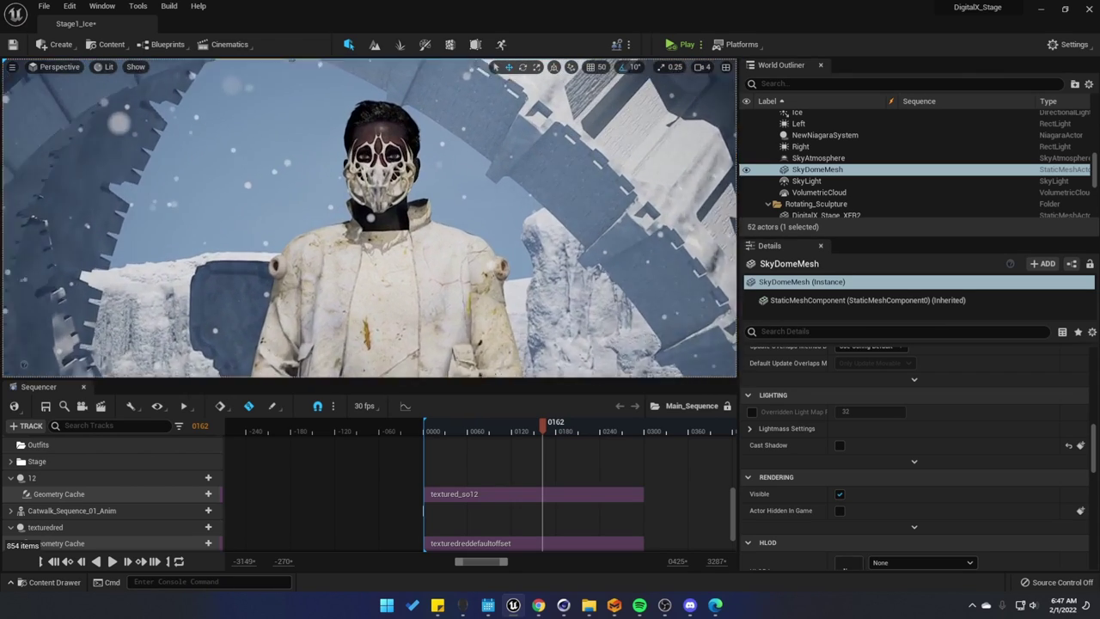
pyautogui.scroll(-8, 370, 218)
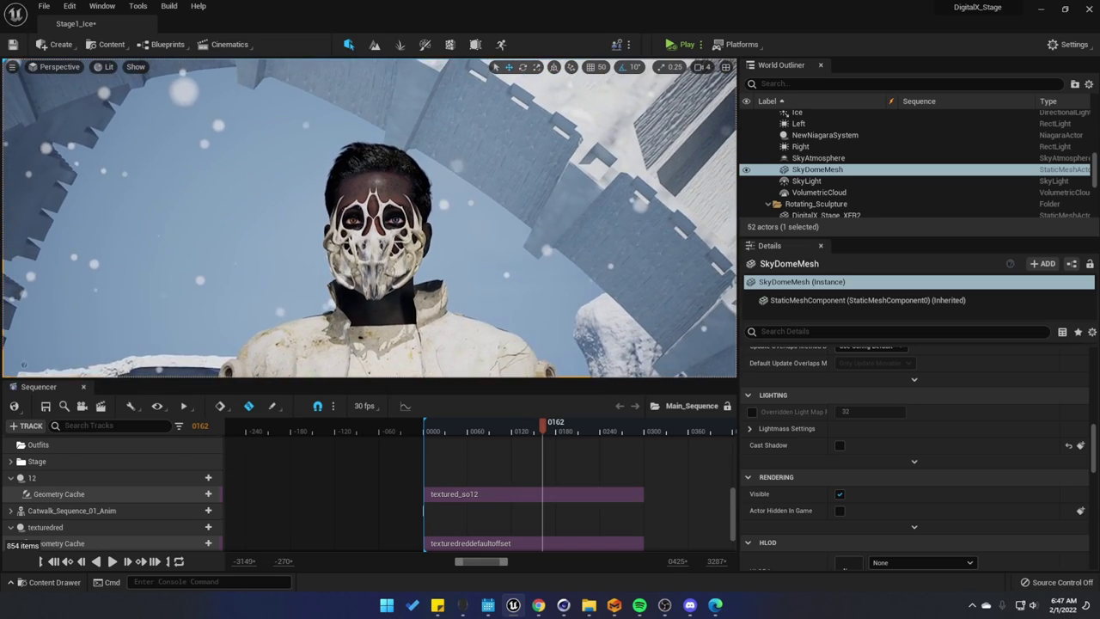
pyautogui.scroll(-8, 369, 219)
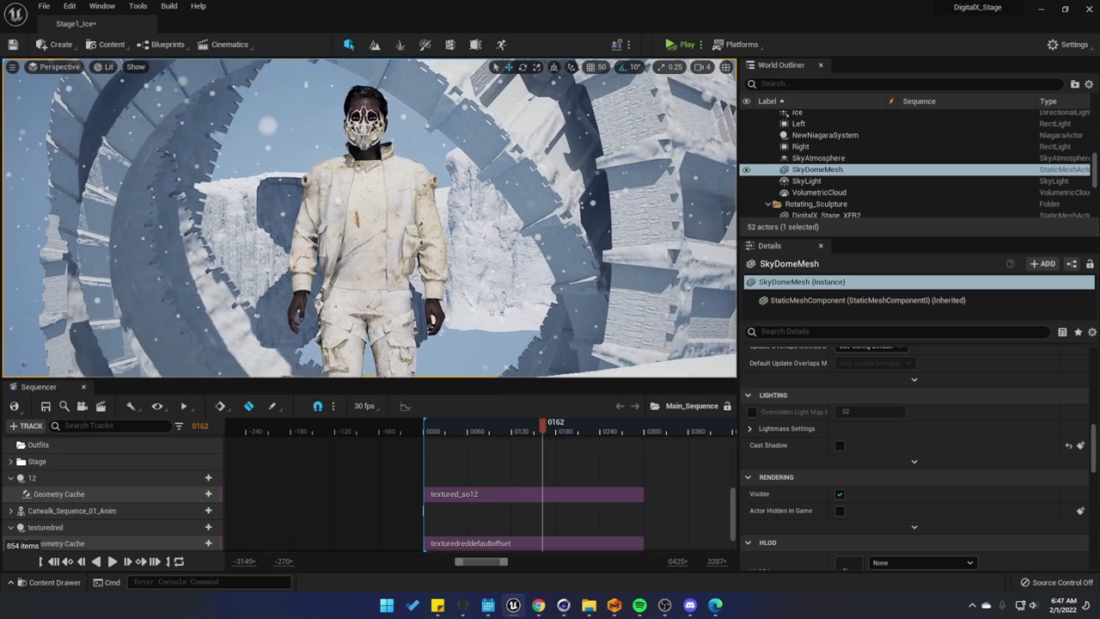
pyautogui.moveTo(370, 218); pyautogui.dragTo(369, 323, button='right')
pyautogui.press('w')
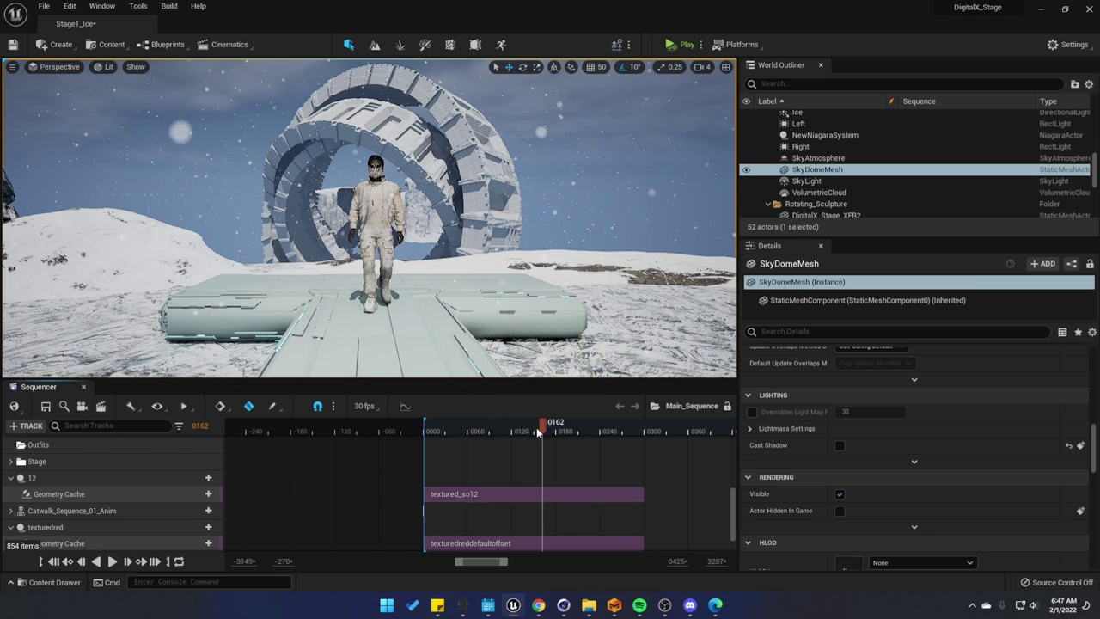
pyautogui.moveTo(536, 427)
pyautogui.mouseDown()
pyautogui.moveTo(460, 434)
pyautogui.moveTo(671, 439)
pyautogui.moveTo(546, 434)
pyautogui.mouseUp()
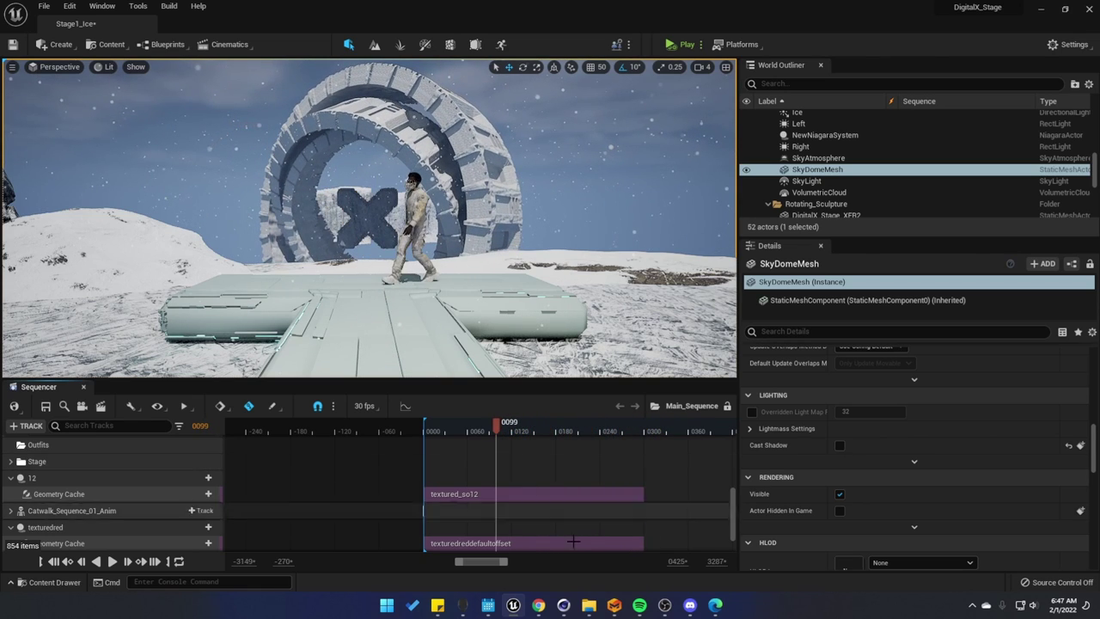
# Switch to Marvelous Designer to view the cyberpunk outfit, and look through the digital garment posts on Instagram in the browser
pyautogui.click(615, 604)
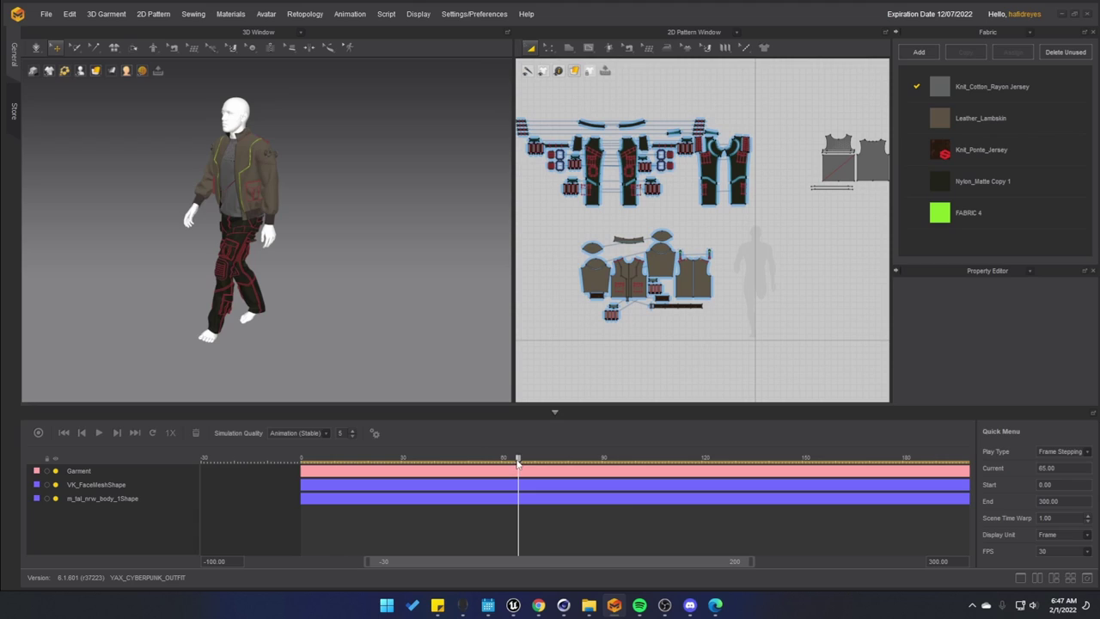
pyautogui.hotkey('alt', 'Tab')
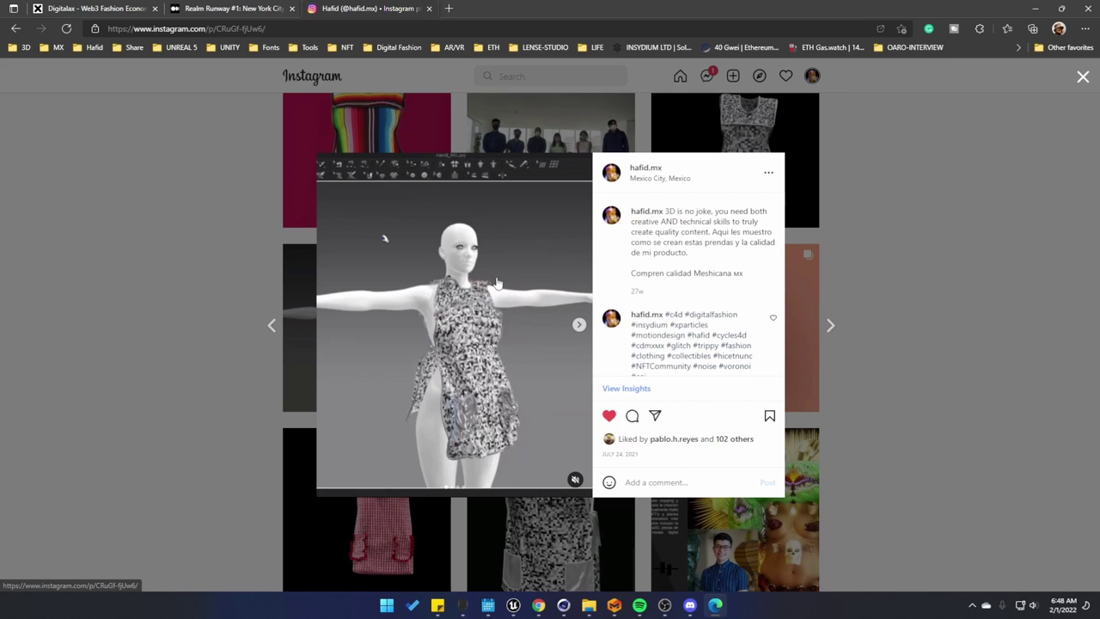
pyautogui.click(884, 220)
pyautogui.click(522, 355)
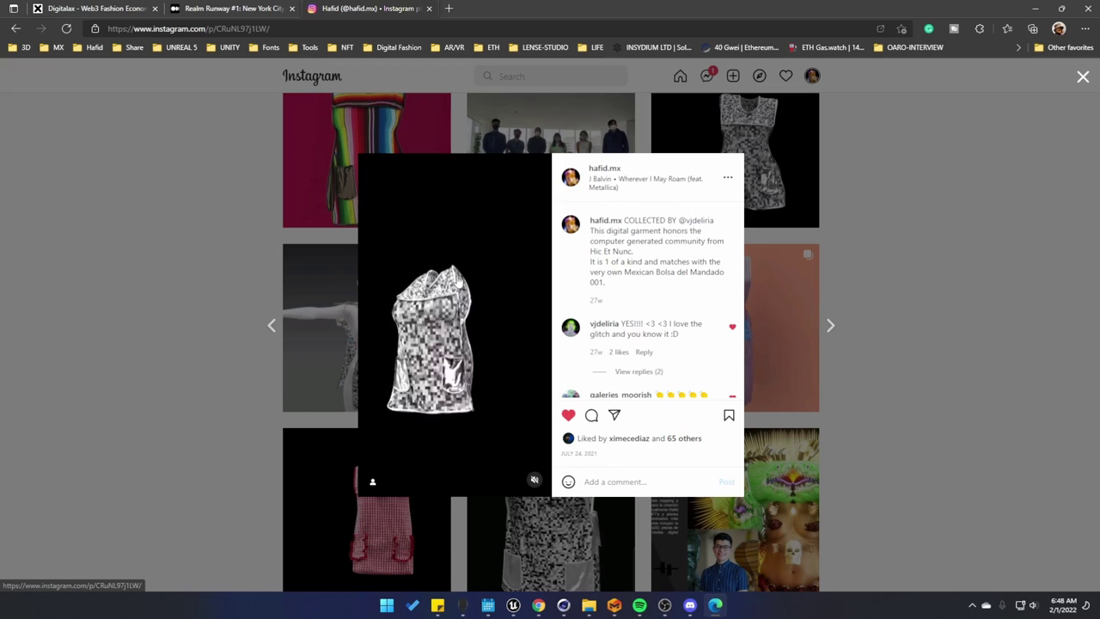
# Switch back to Unreal Engine and view the dressed character walking on the ice stage
pyautogui.click(513, 605)
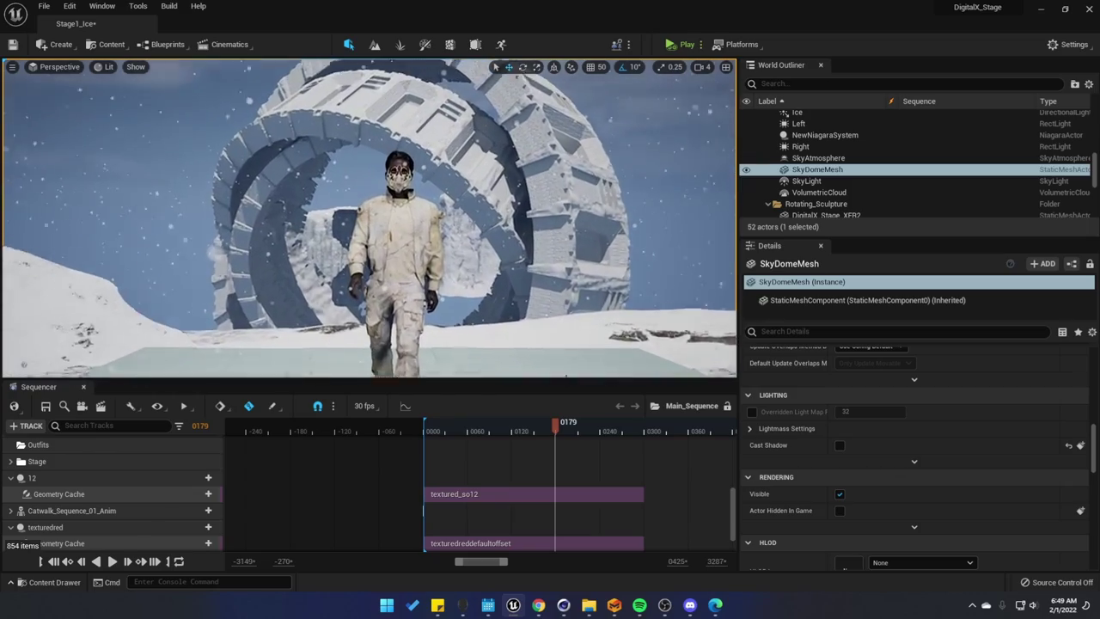
pyautogui.moveTo(369, 218); pyautogui.dragTo(383, 172, button='right')
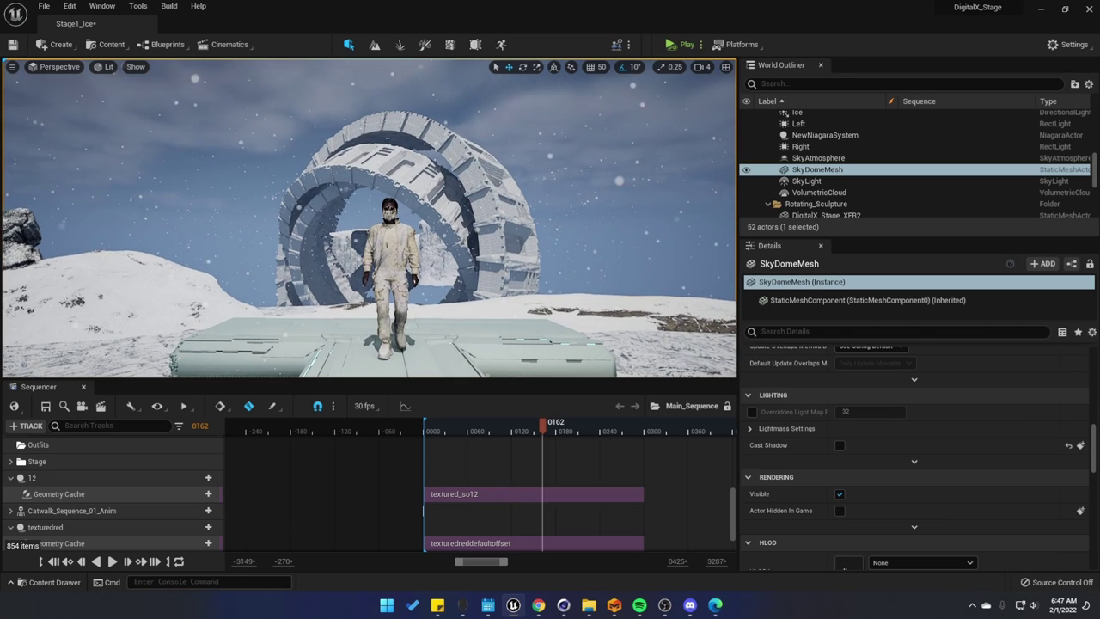
pyautogui.moveTo(368, 218); pyautogui.dragTo(379, 241, button='right')
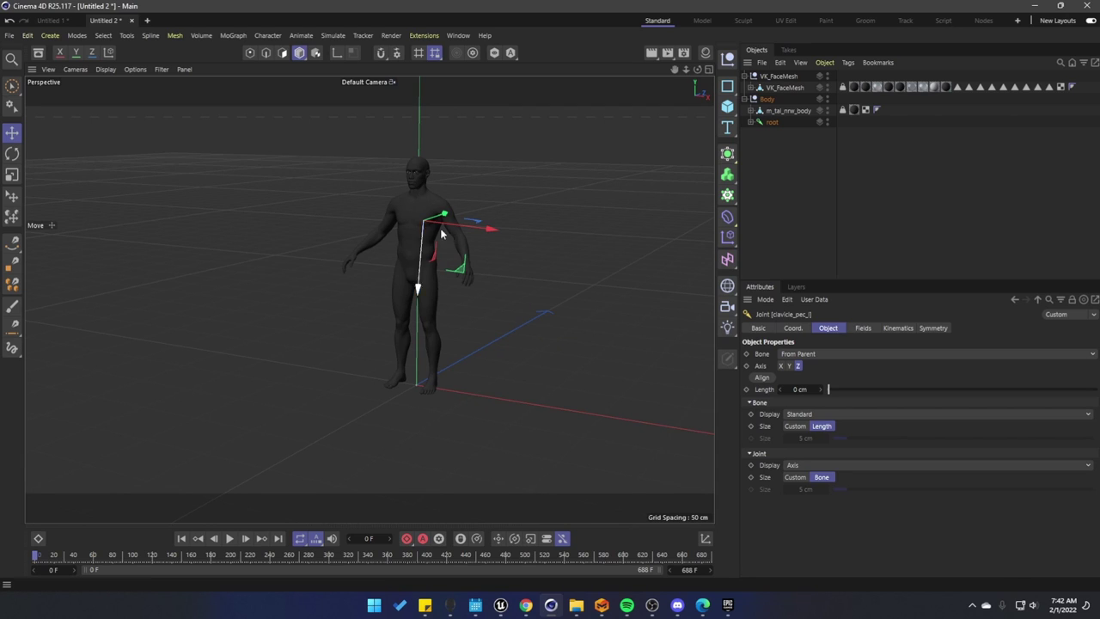
# Scrub the MetaHuman body animation in Cinema 4D and the simulated garment animation in Marvelous Designer
pyautogui.moveTo(37, 560); pyautogui.dragTo(150, 562)
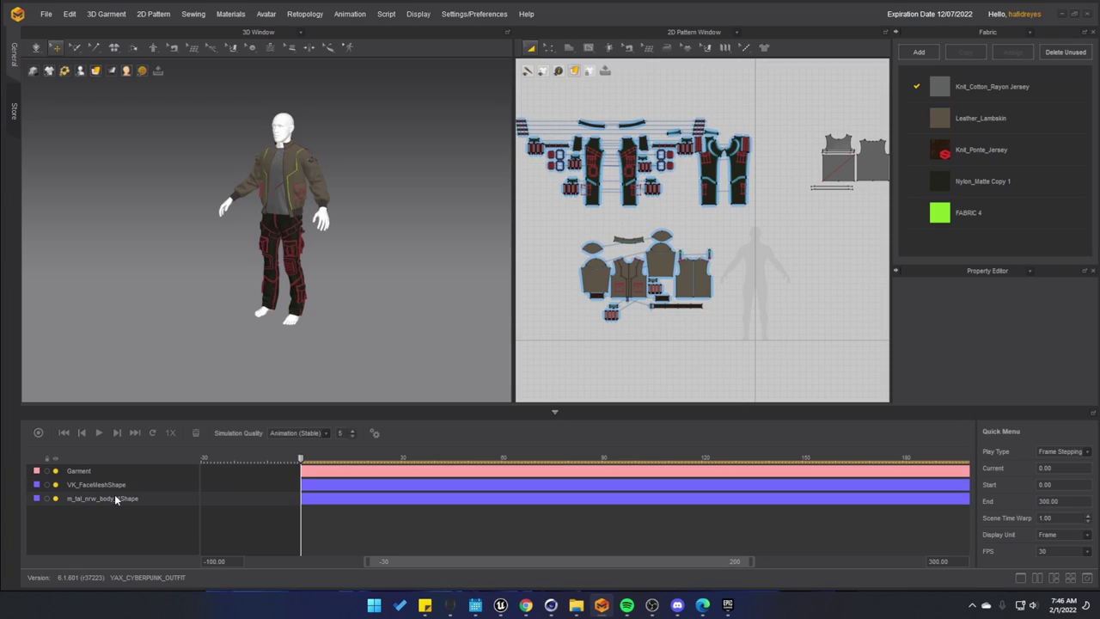
pyautogui.moveTo(303, 462); pyautogui.dragTo(571, 467)
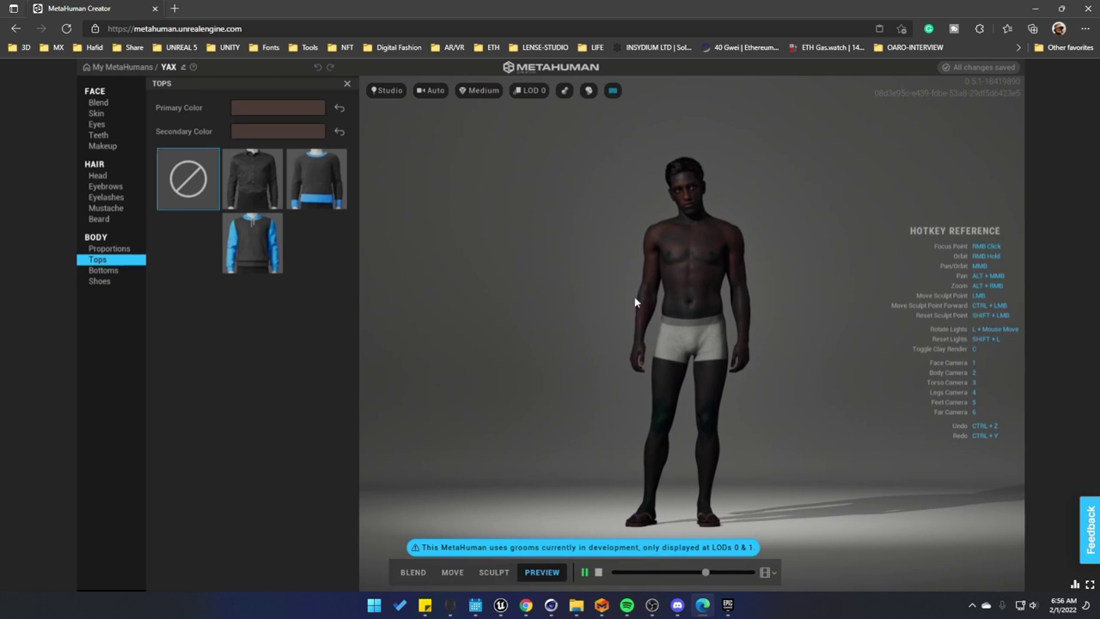
# Try the crew-neck sweater top on the YAX character in MetaHuman Creator
pyautogui.click(129, 269)
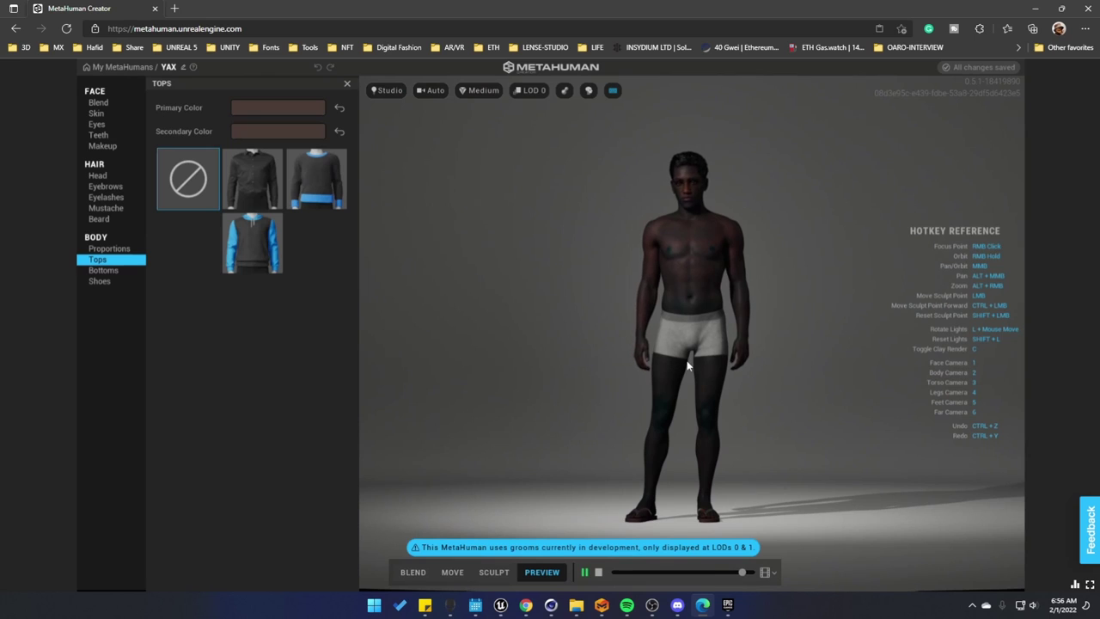
pyautogui.moveTo(717, 364); pyautogui.dragTo(732, 393, button='right')
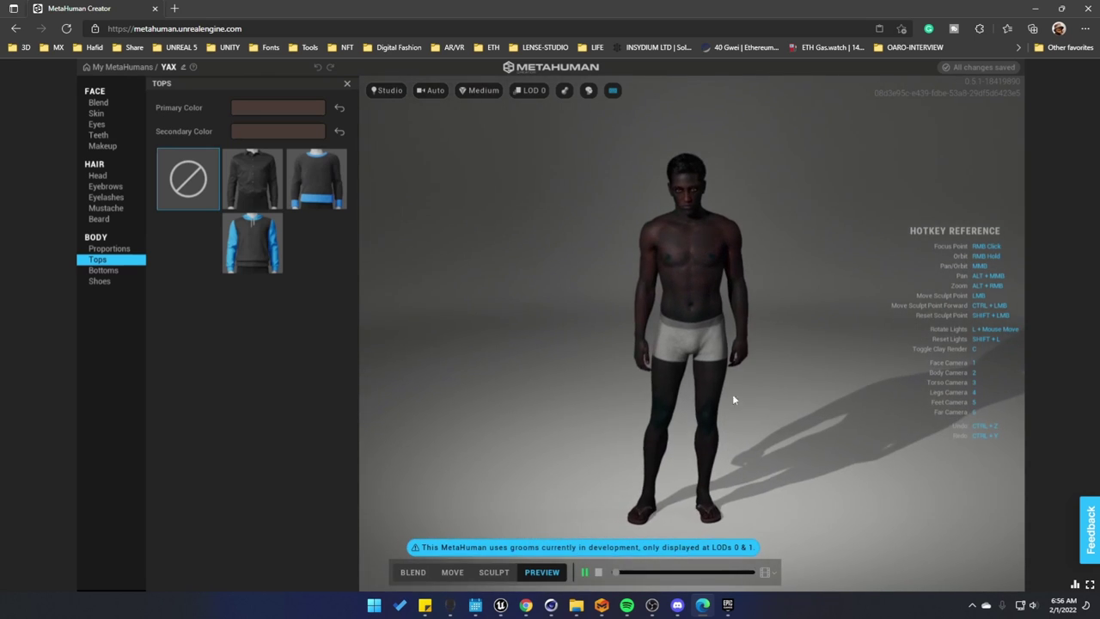
pyautogui.click(324, 187)
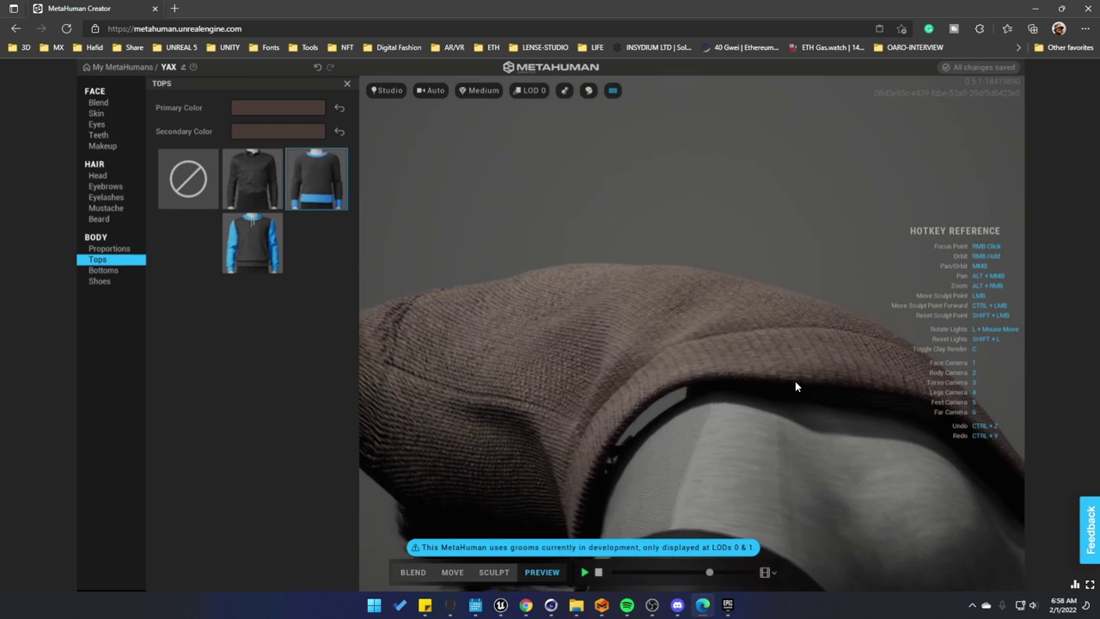
# Examine the sweater's hem and its fit on the body in the preview animation poses from several angles and distances
pyautogui.moveTo(795, 387); pyautogui.dragTo(713, 381, button='right')
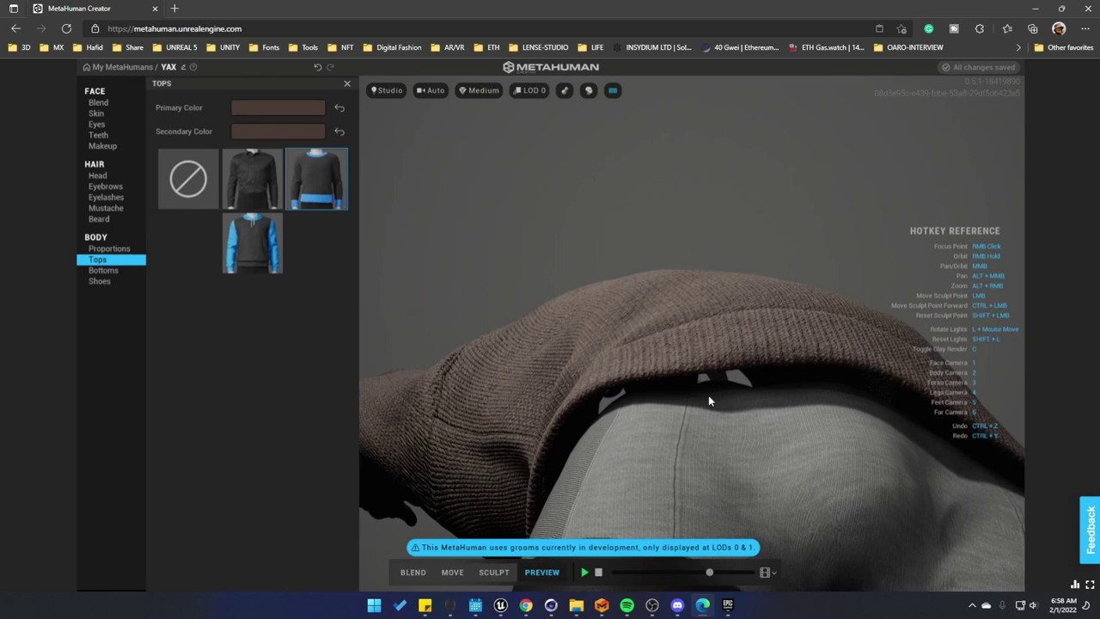
pyautogui.moveTo(710, 400); pyautogui.dragTo(791, 387, button='right')
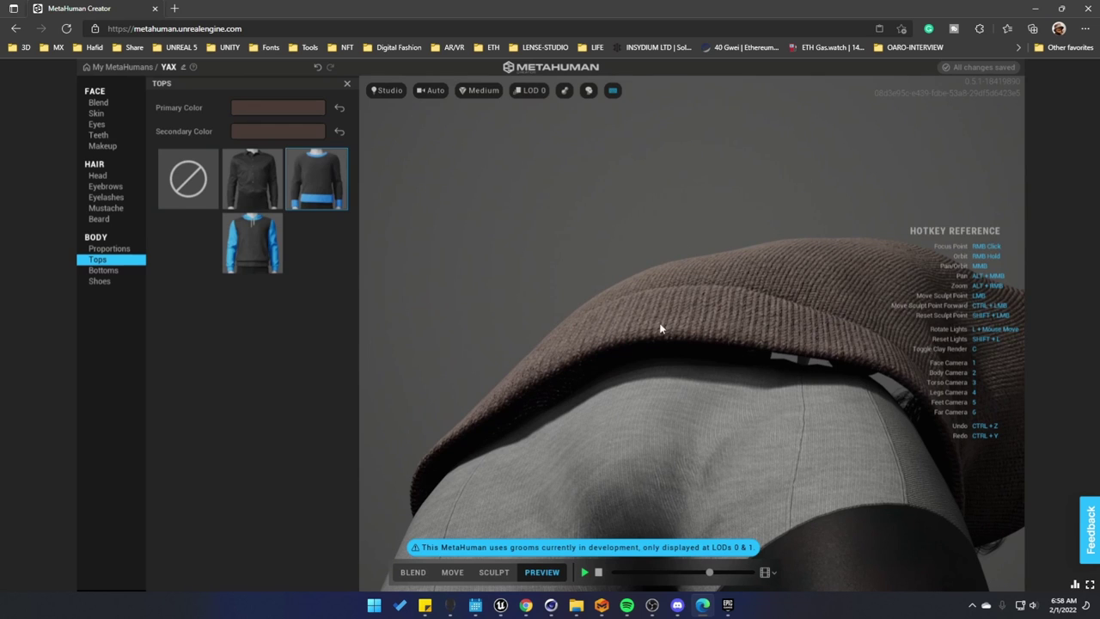
pyautogui.moveTo(769, 375); pyautogui.dragTo(697, 310, button='right')
pyautogui.scroll(-3, 697, 310)
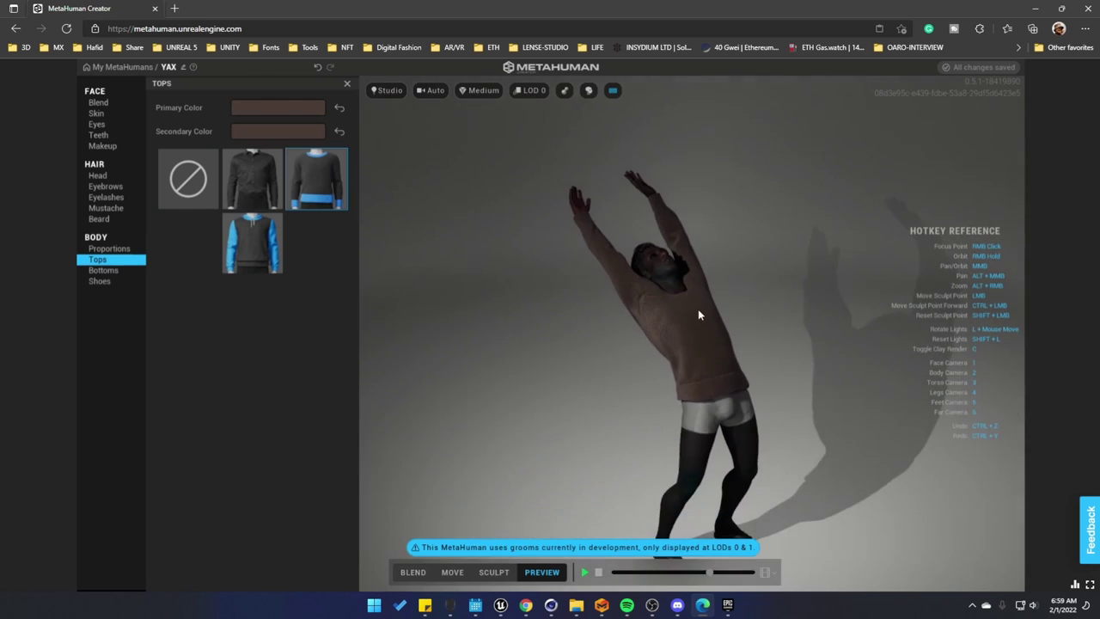
pyautogui.scroll(6, 698, 310)
pyautogui.scroll(-5, 698, 316)
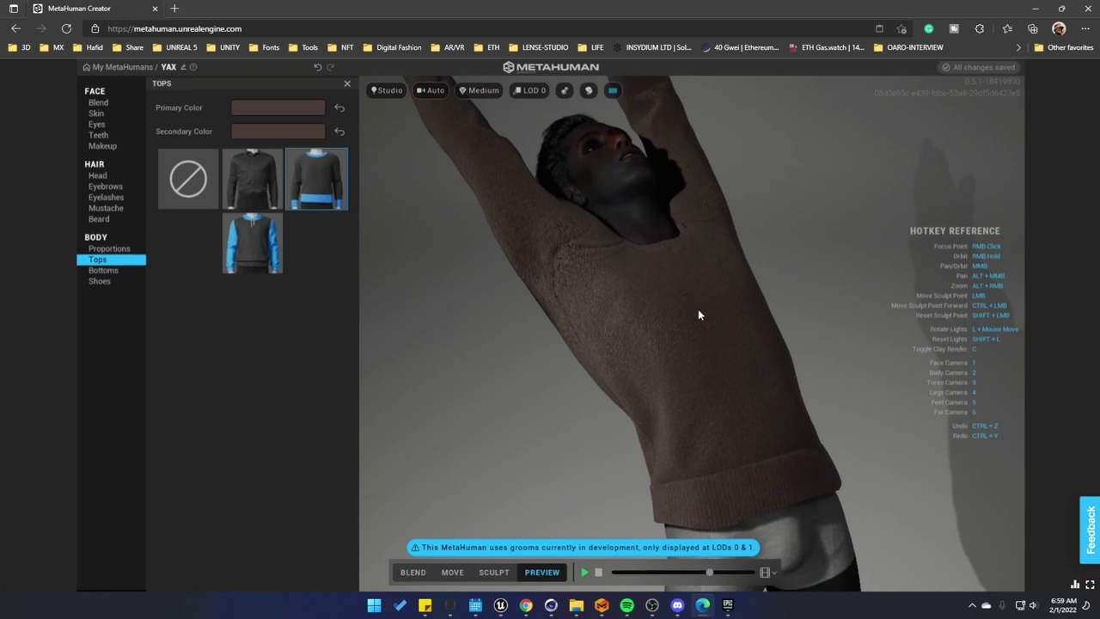
pyautogui.scroll(5, 697, 316)
pyautogui.scroll(-5, 697, 315)
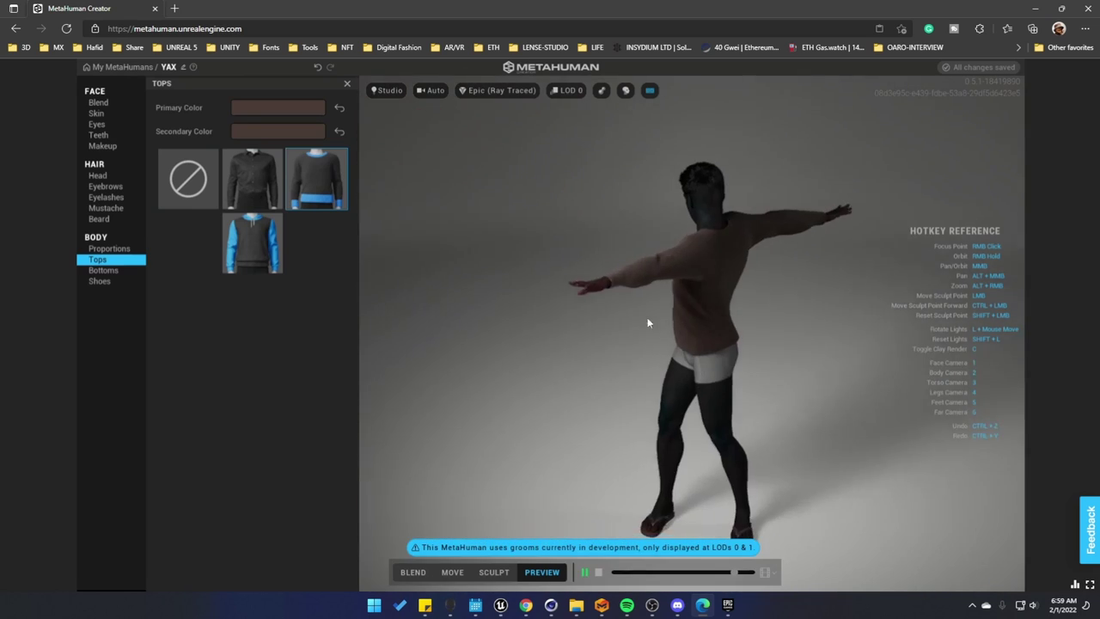
pyautogui.moveTo(647, 317); pyautogui.dragTo(731, 289, button='right')
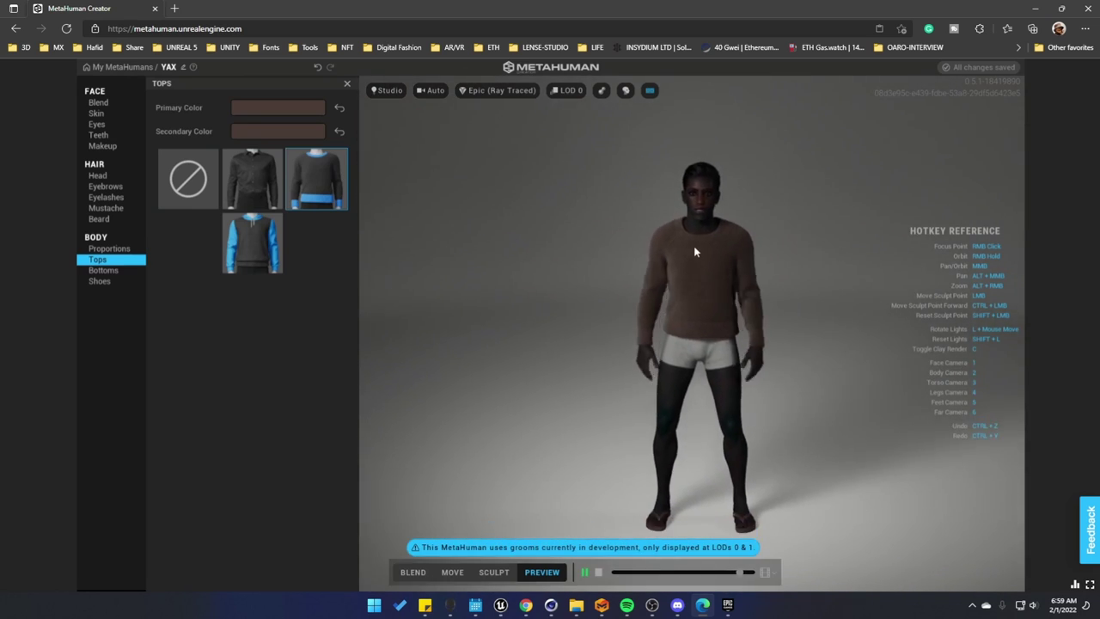
pyautogui.scroll(5, 694, 253)
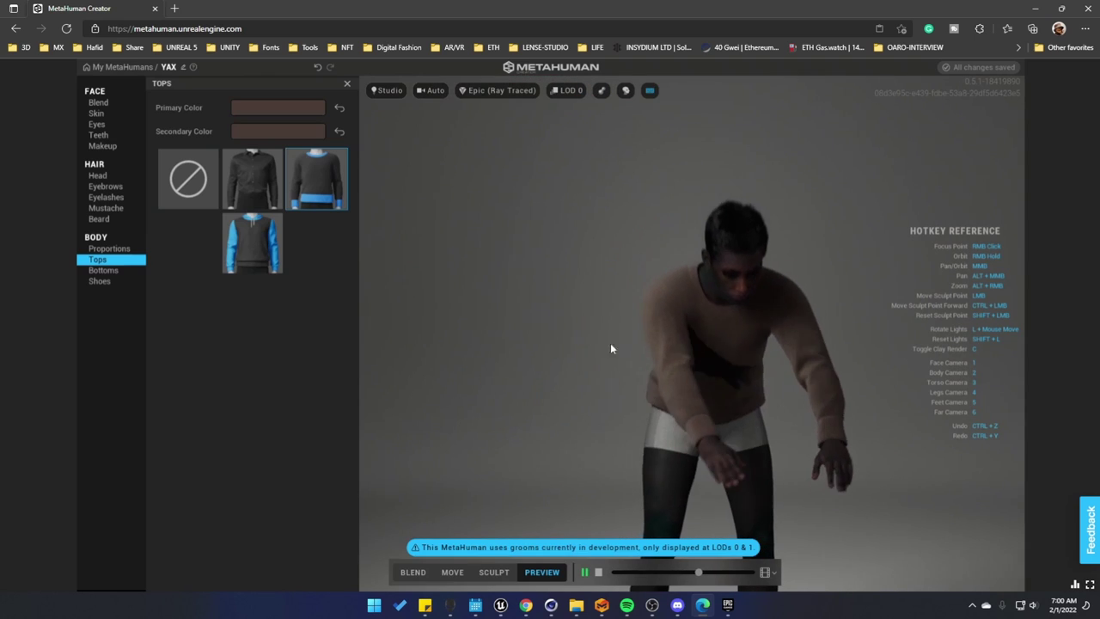
# Remove the sweater from the YAX MetaHuman by choosing no top
pyautogui.click(191, 183)
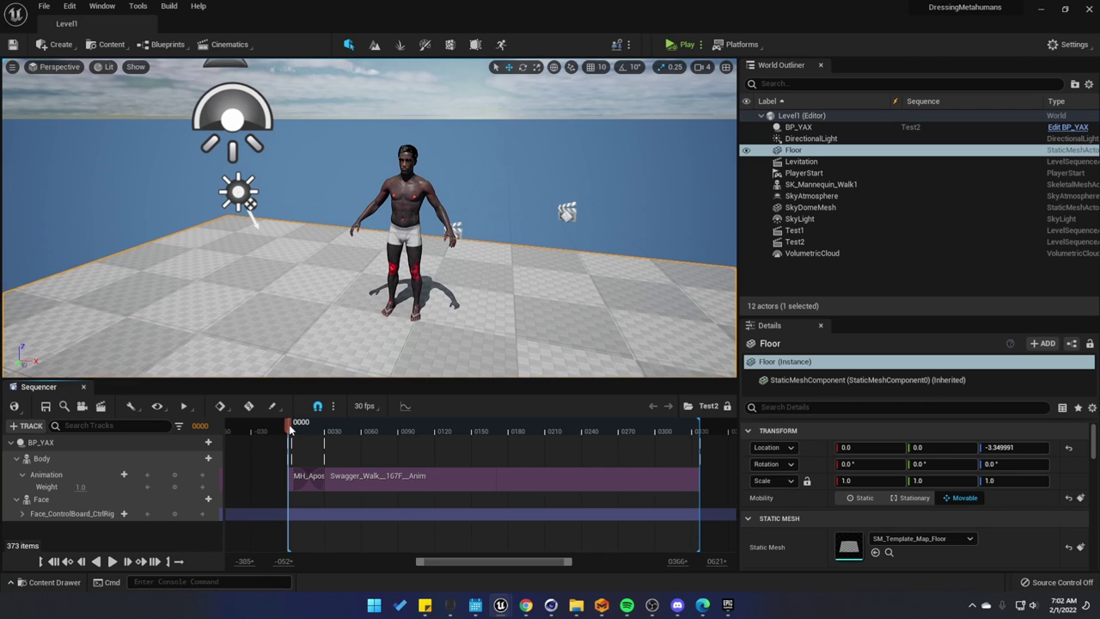
# Switch to Unreal Engine and scrub the Test2 sequence to review the blend from MH_Apose into the Swagger_Walk animation
pyautogui.moveTo(296, 430); pyautogui.dragTo(419, 445)
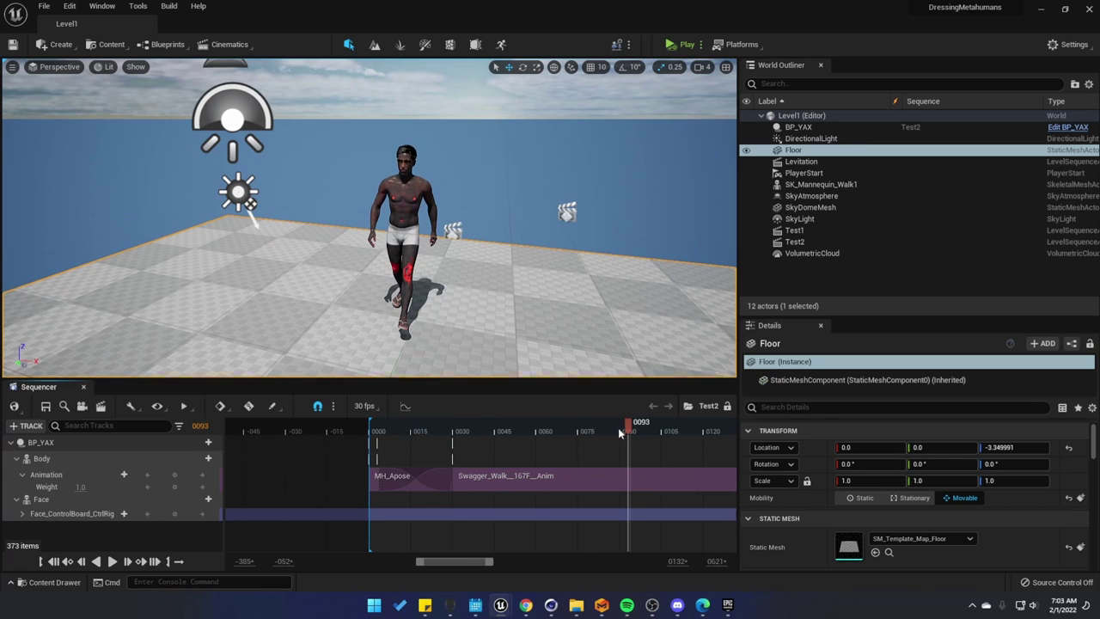
pyautogui.moveTo(619, 432); pyautogui.dragTo(456, 434)
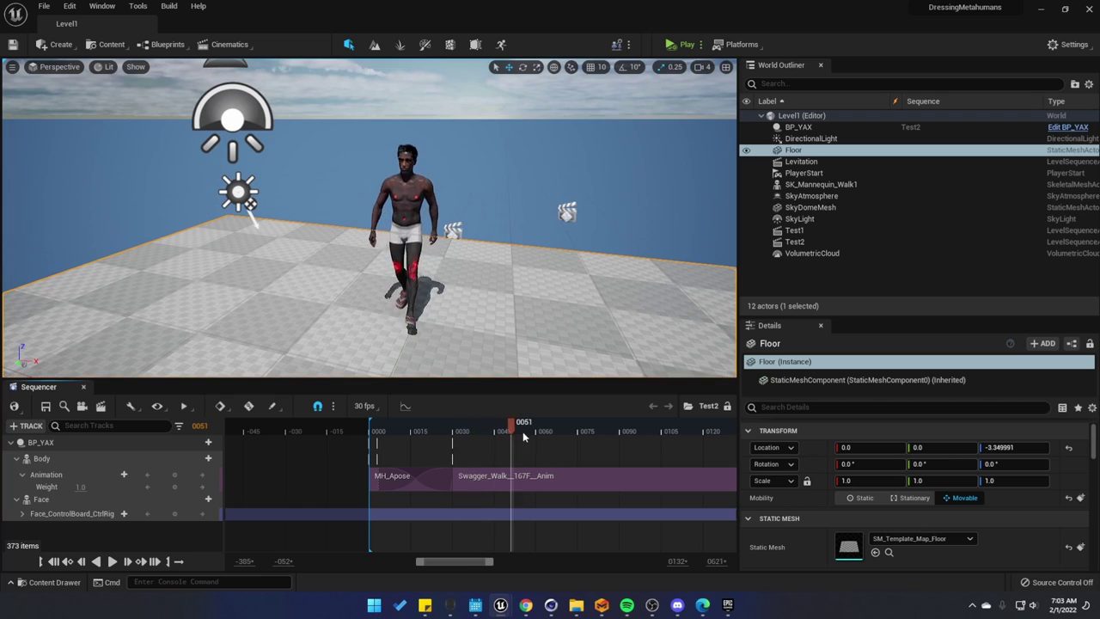
pyautogui.moveTo(585, 432); pyautogui.dragTo(646, 437)
pyautogui.moveTo(495, 437); pyautogui.dragTo(408, 434)
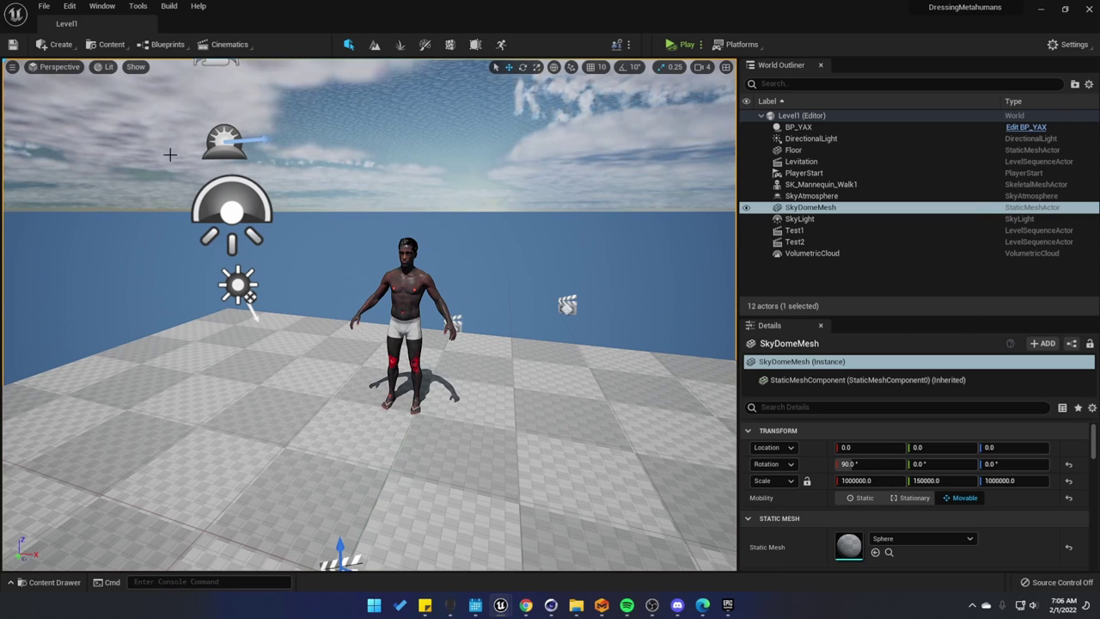
# Open Quixel Bridge and select the YAX character among My MetaHumans
pyautogui.click(110, 44)
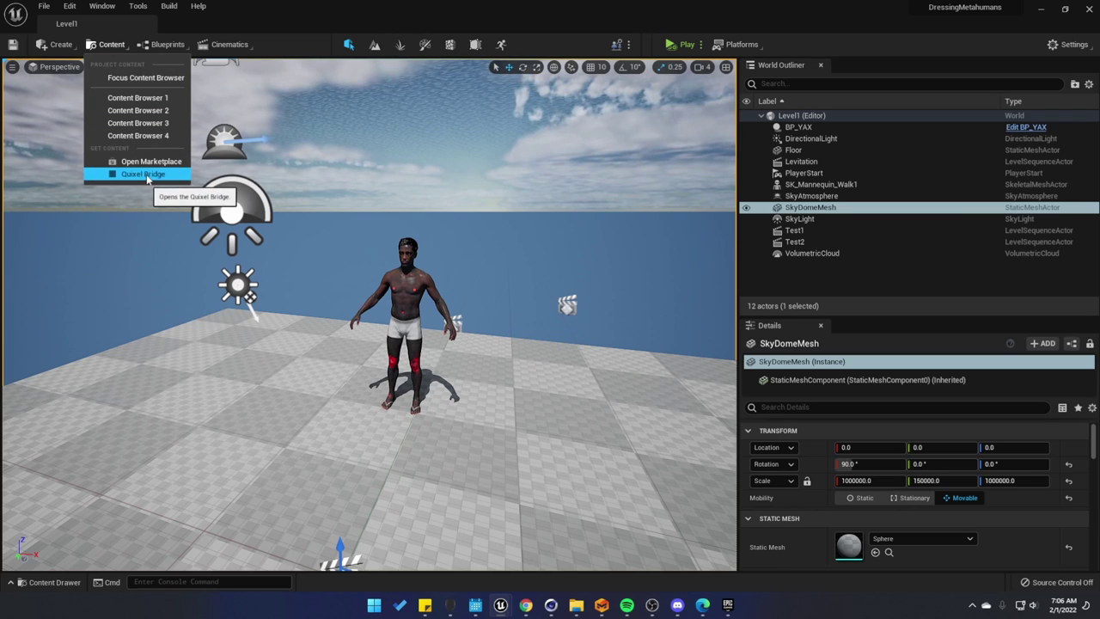
pyautogui.click(143, 174)
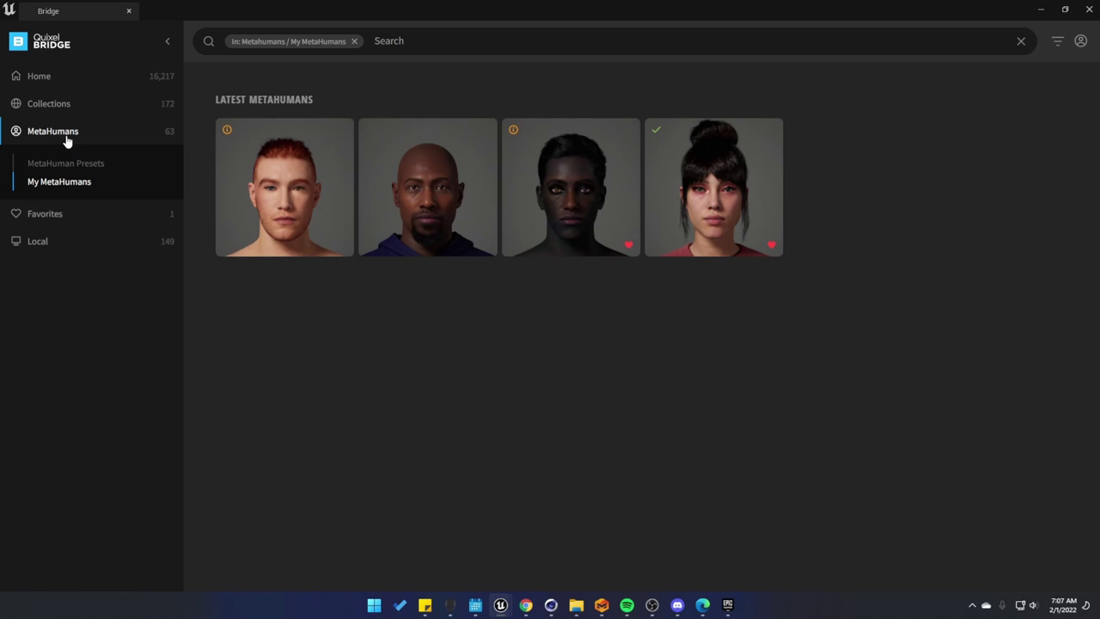
pyautogui.click(570, 211)
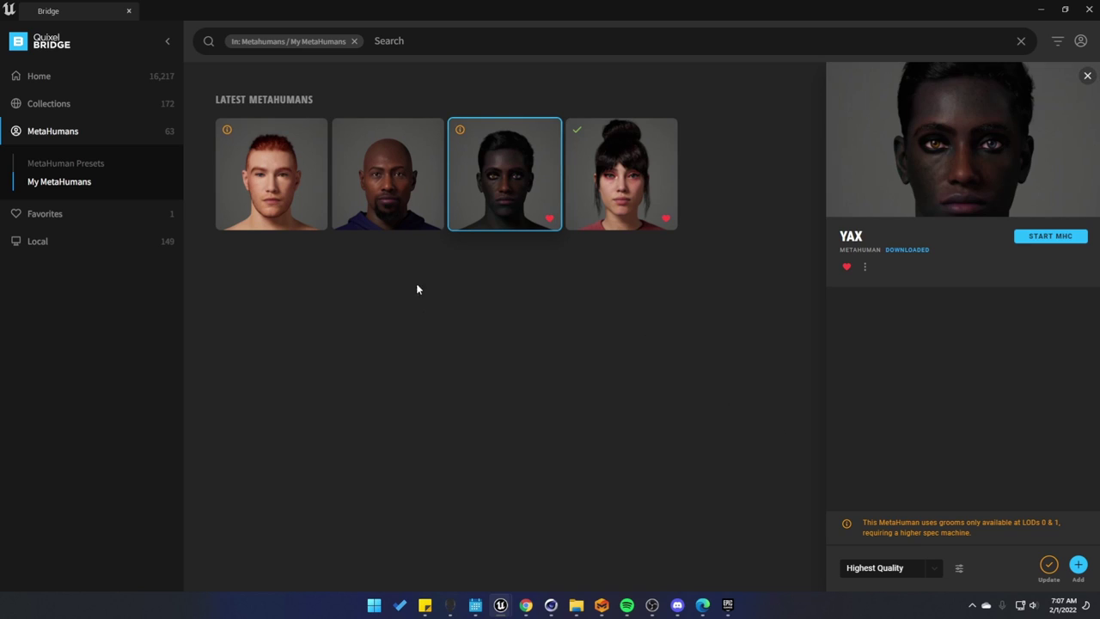
# Check the download quality options for the TJ-R MetaHuman and reselect the YAX MetaHuman
pyautogui.click(387, 185)
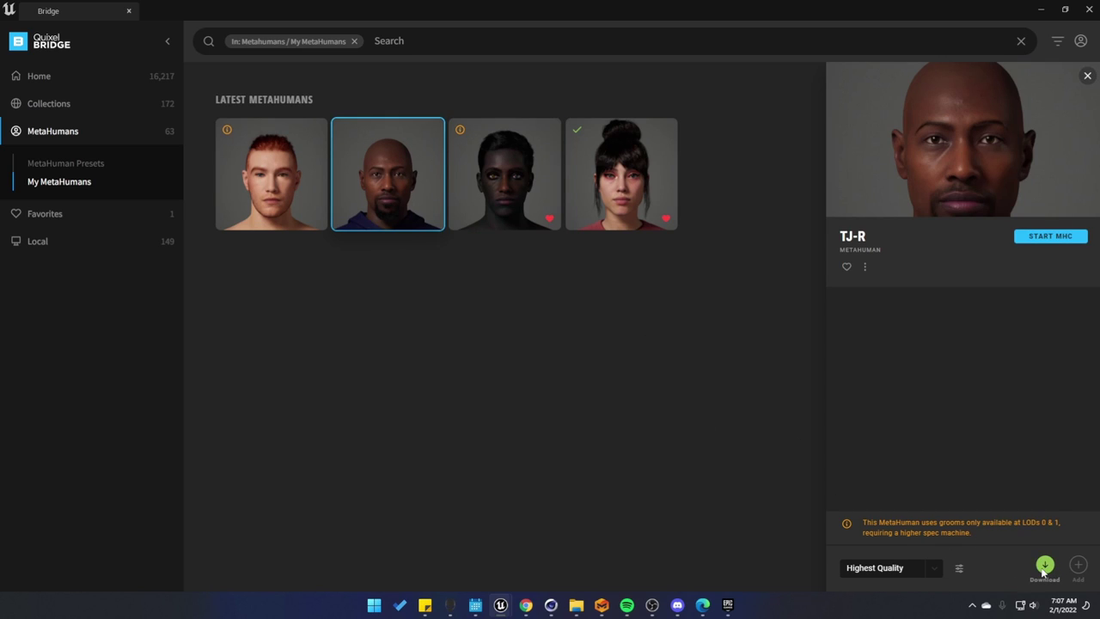
pyautogui.click(893, 568)
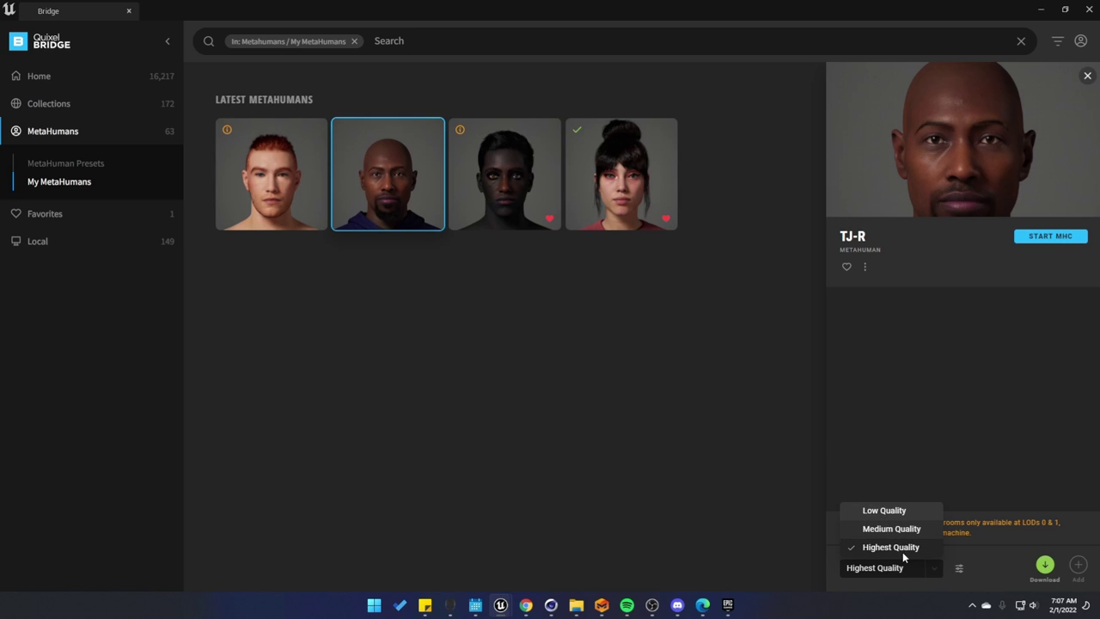
pyautogui.click(1000, 558)
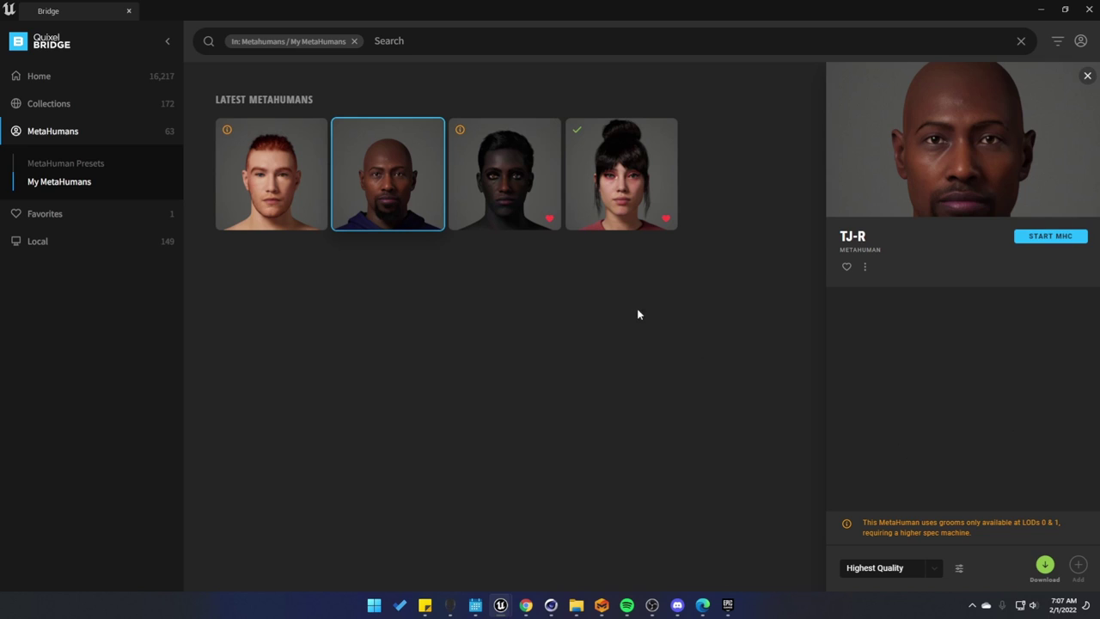
pyautogui.click(518, 187)
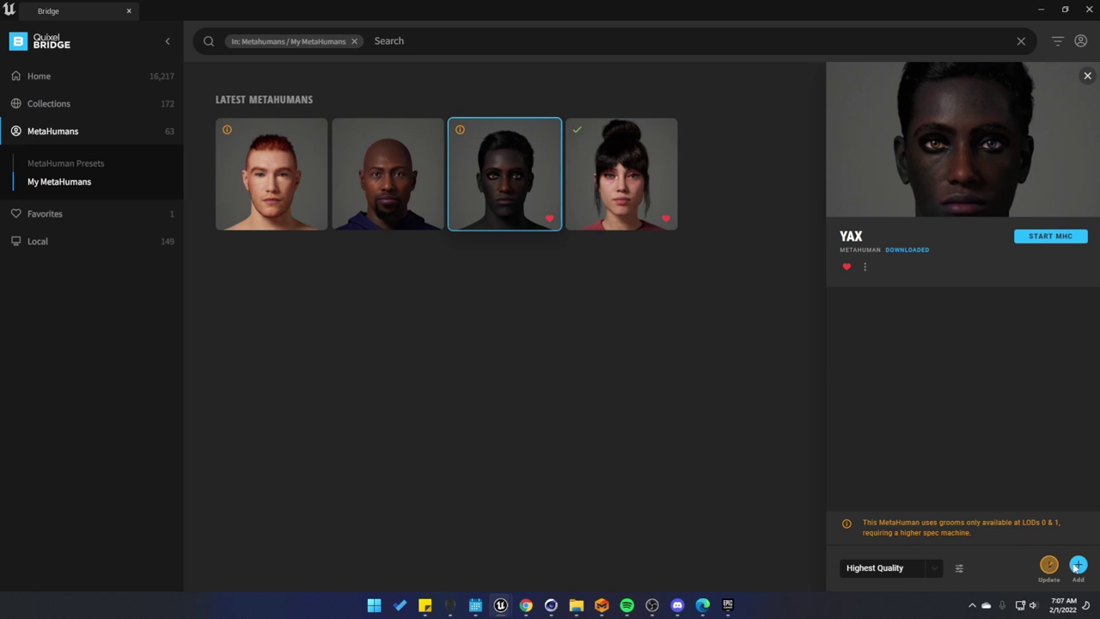
# Add the YAX MetaHuman from Bridge to the Unreal project and open the YAX folder under MetaHumans
pyautogui.click(1078, 565)
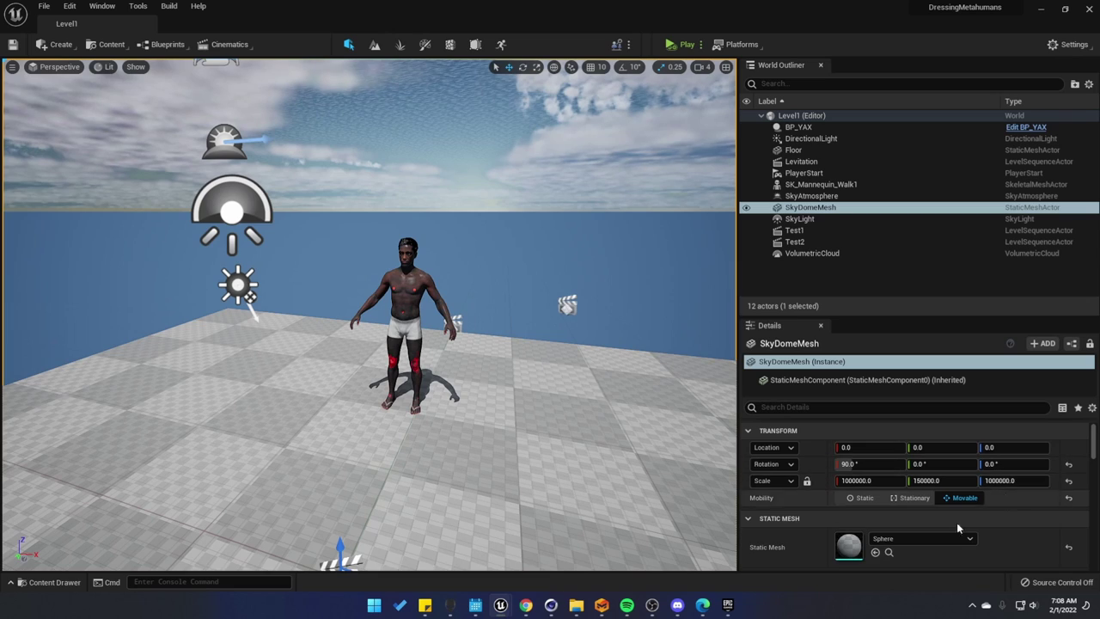
pyautogui.click(49, 582)
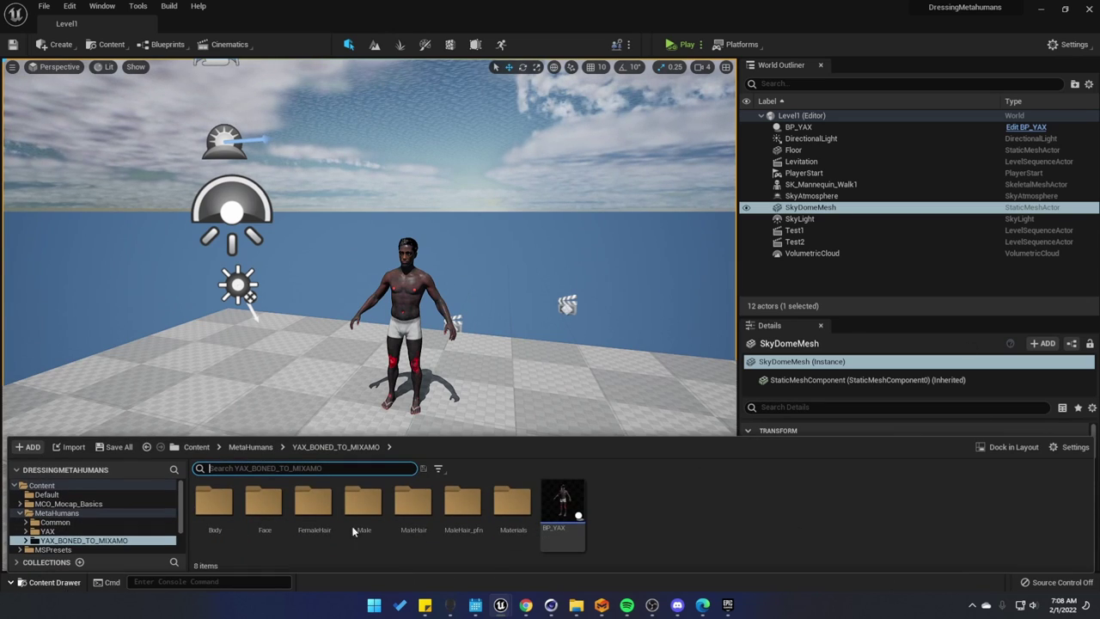
pyautogui.click(250, 447)
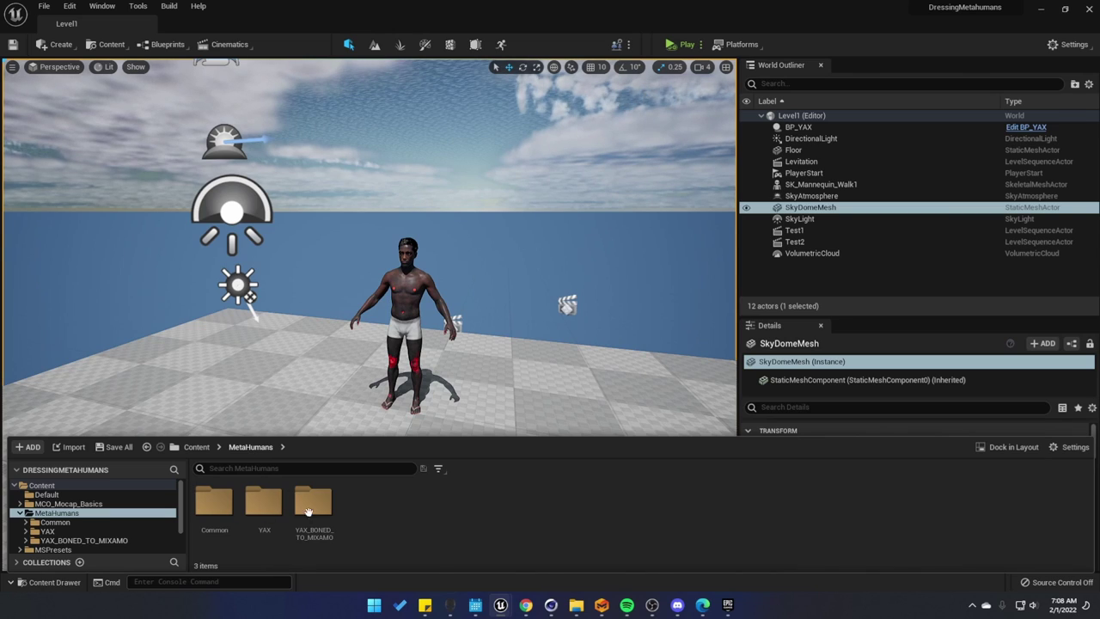
pyautogui.doubleClick(264, 502)
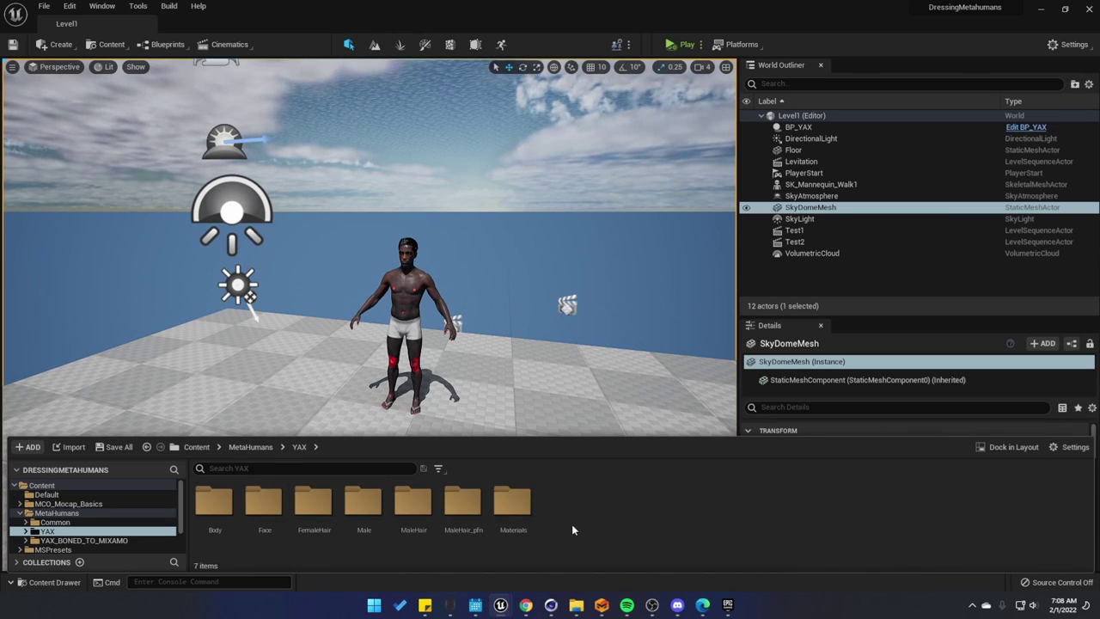
# Place the BP_YAX blueprint from the YAX_BONED_TO_MIXAMO folder into the level beside the existing character
pyautogui.click(250, 446)
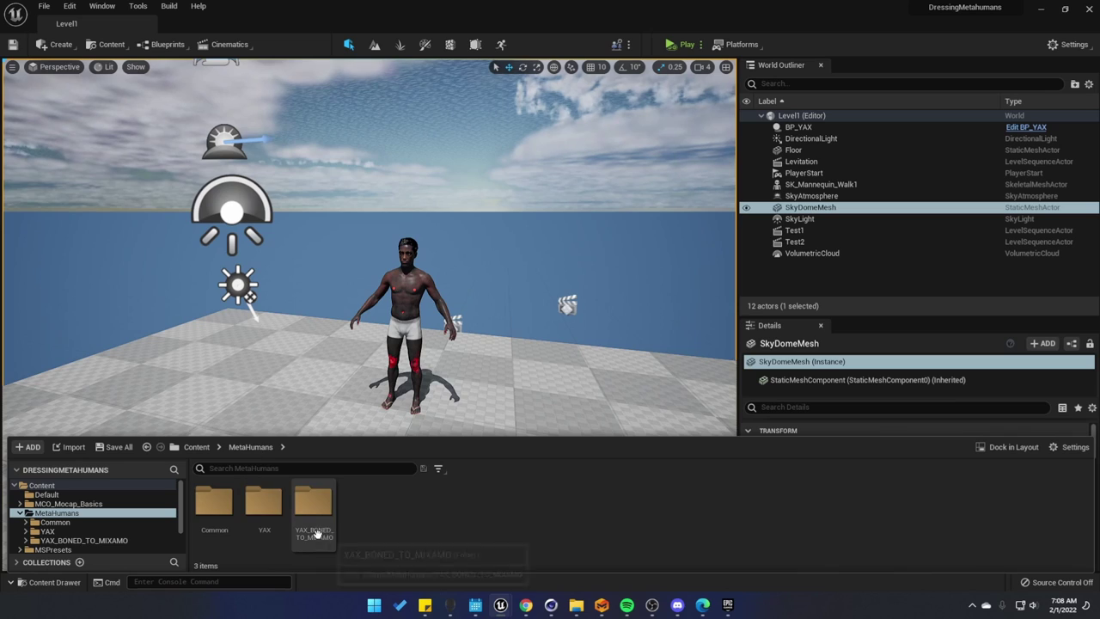
pyautogui.doubleClick(315, 507)
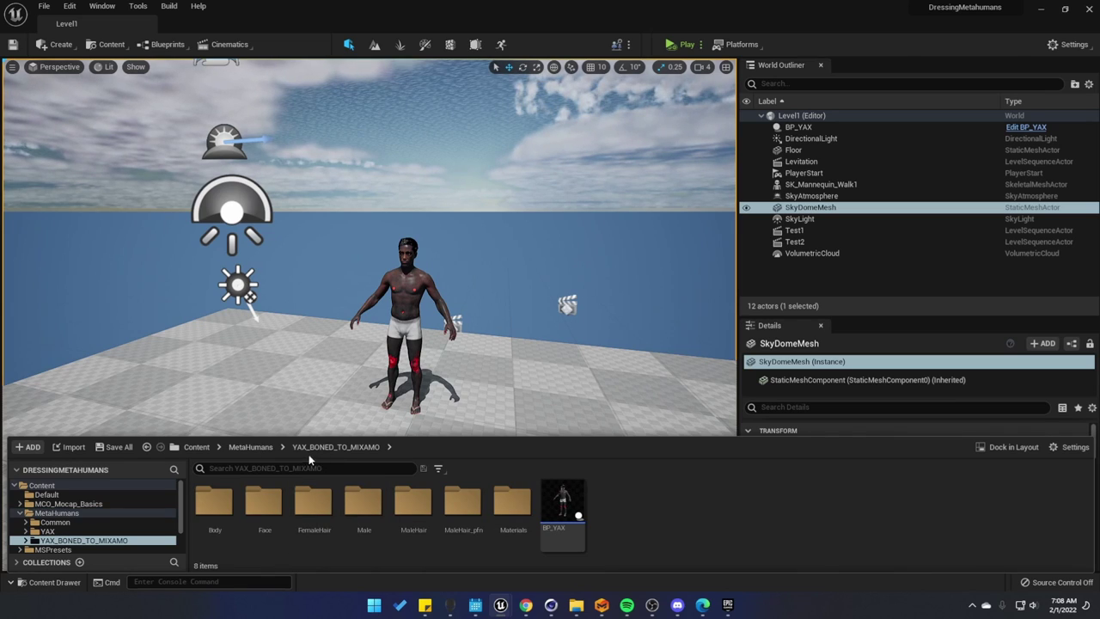
pyautogui.click(563, 503)
pyautogui.moveTo(542, 385); pyautogui.dragTo(541, 426)
pyautogui.moveTo(541, 427); pyautogui.dragTo(543, 426, button='right')
pyautogui.press('d')
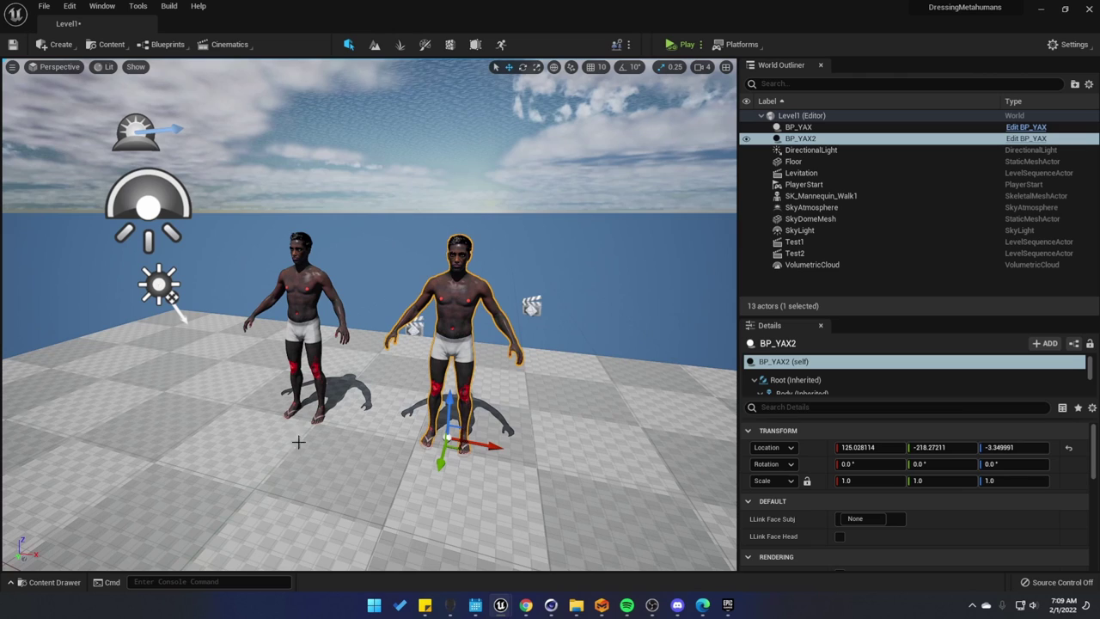
# Create a new level sequence named Tutorial
pyautogui.click(227, 43)
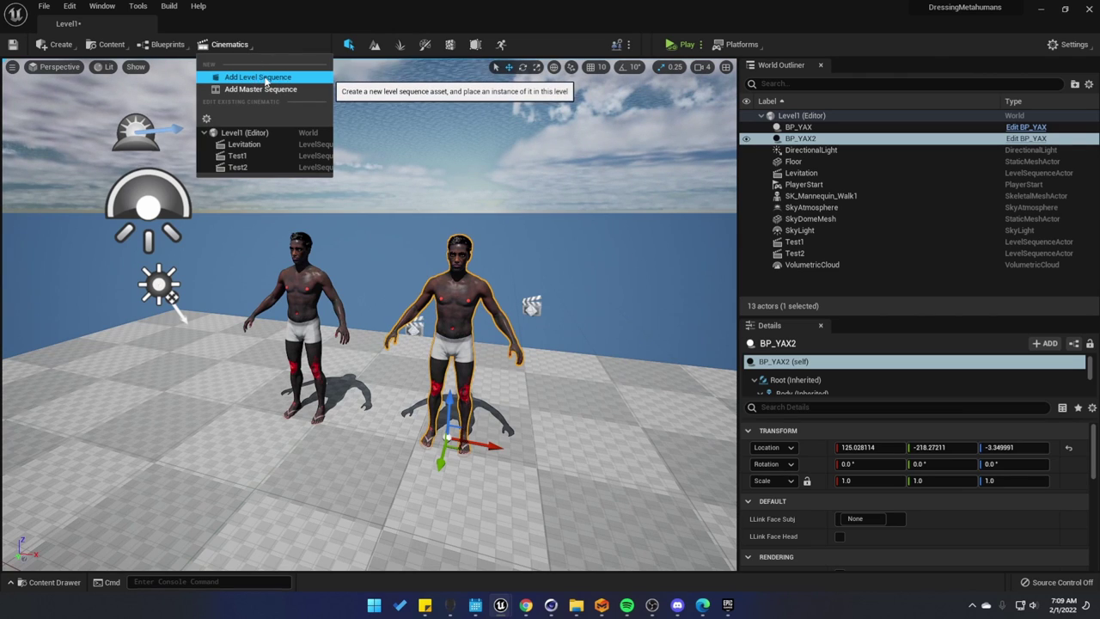
pyautogui.click(258, 78)
pyautogui.write('Tutorial')
pyautogui.press('Return')
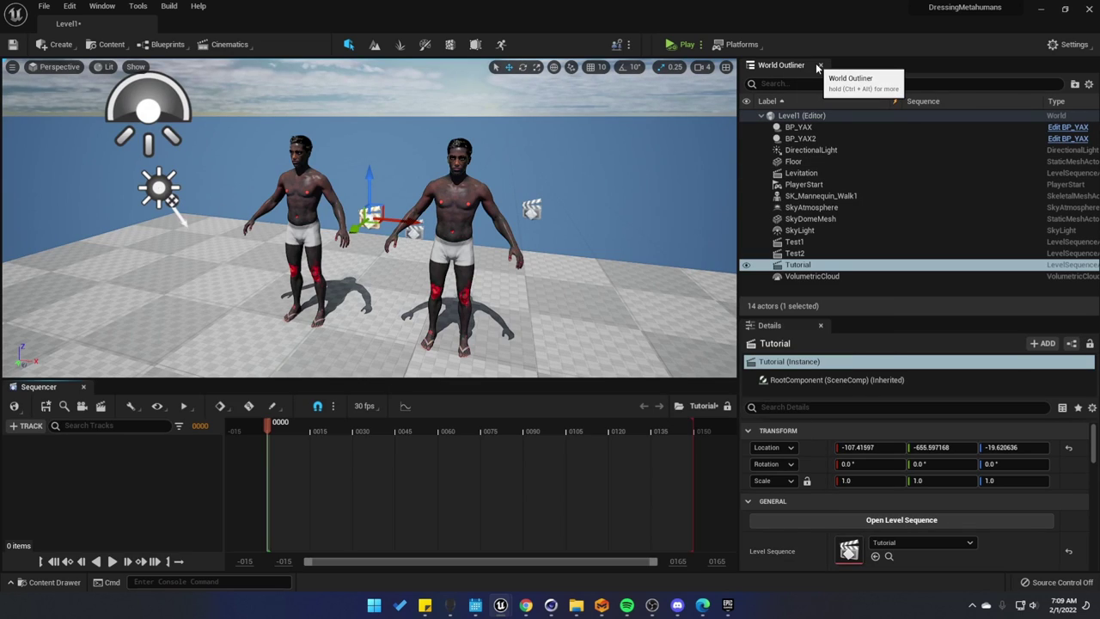
# Add the newly placed BP_YAX2 character to the Tutorial sequence as a track
pyautogui.click(478, 197)
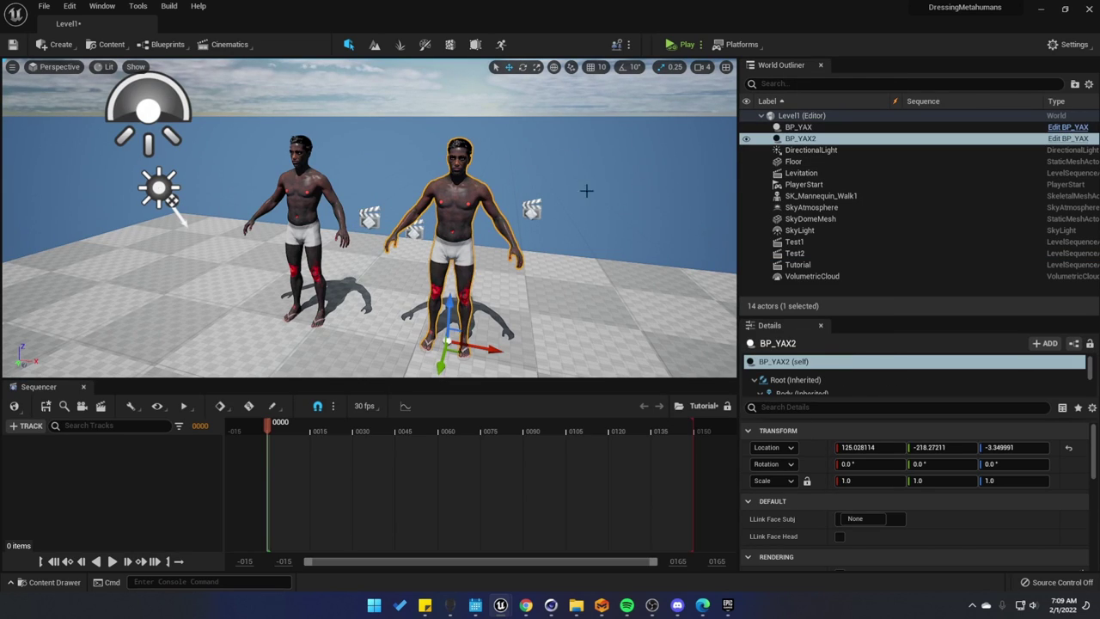
pyautogui.moveTo(799, 138); pyautogui.dragTo(359, 411)
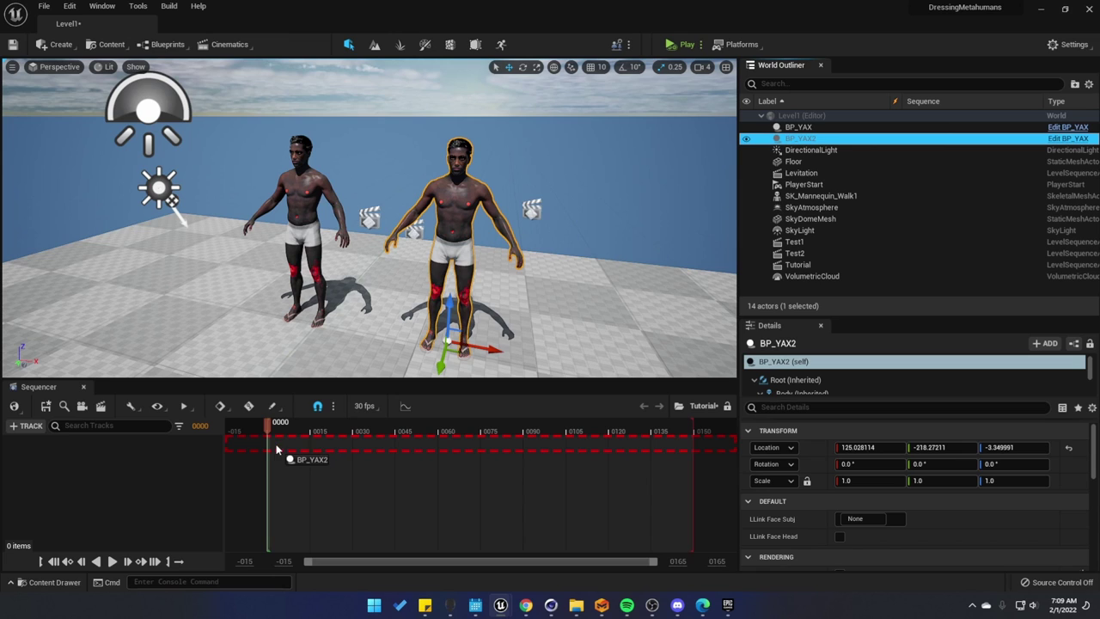
pyautogui.moveTo(276, 443); pyautogui.dragTo(276, 443)
# Examine the face control board rig and the body's MetaHuman_ControlRig controls on the character
pyautogui.moveTo(370, 217); pyautogui.dragTo(447, 176, button='right')
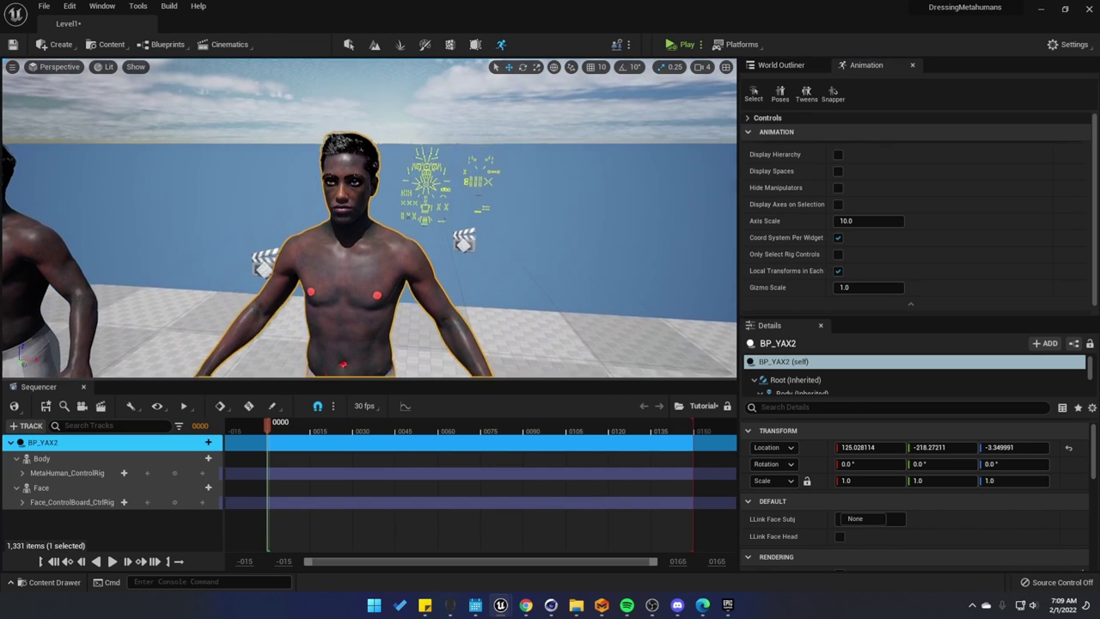
pyautogui.click(76, 503)
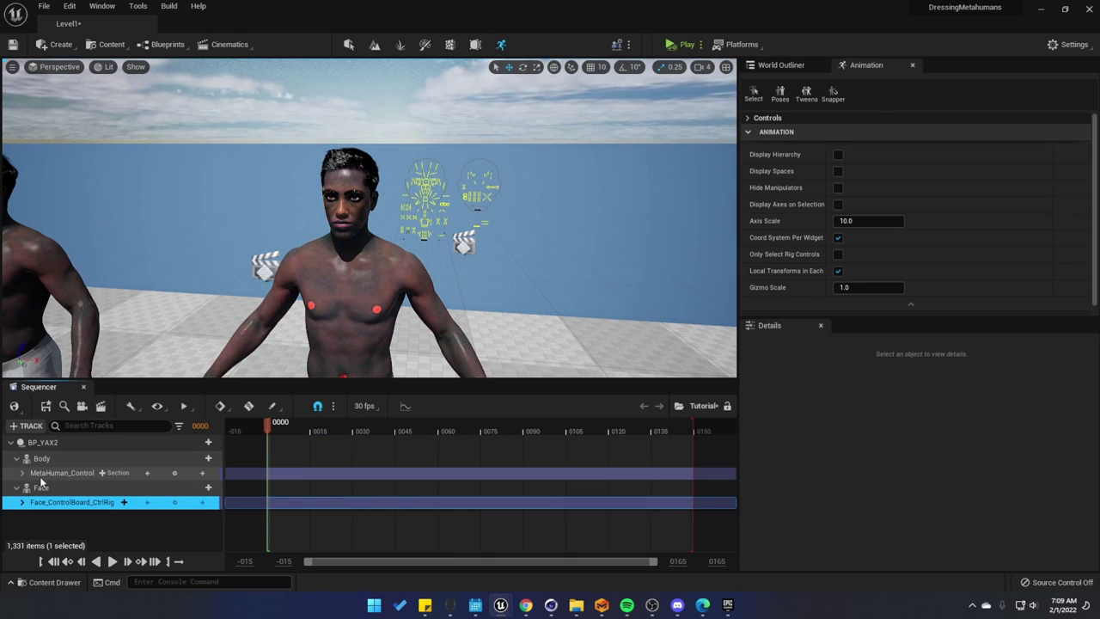
pyautogui.click(60, 473)
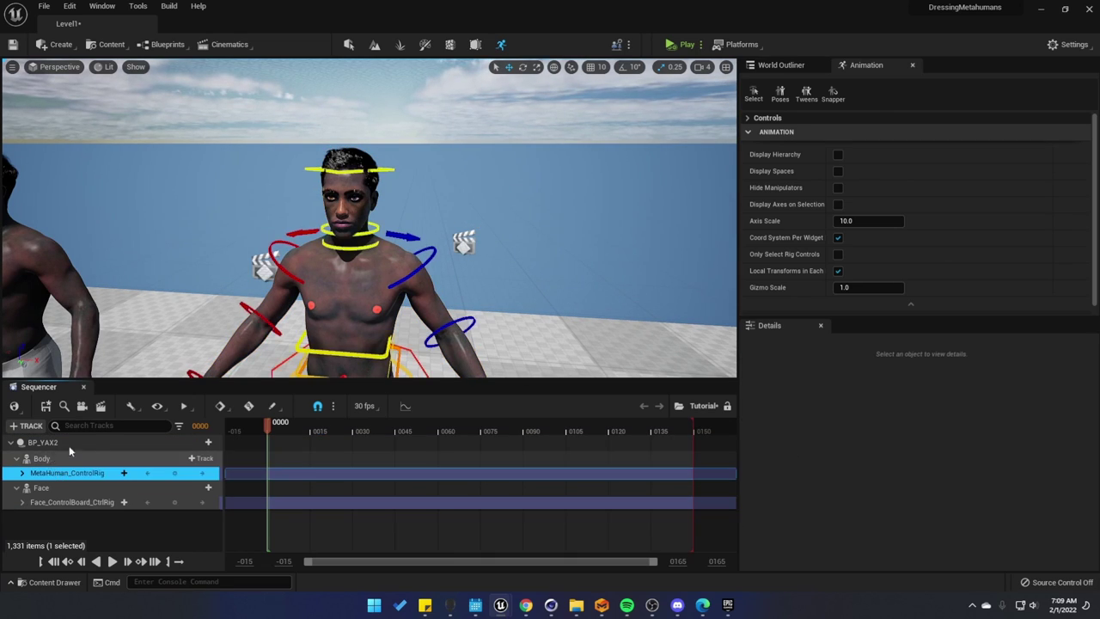
pyautogui.press('f')
pyautogui.moveTo(370, 218); pyautogui.dragTo(369, 266)
pyautogui.moveTo(370, 267); pyautogui.dragTo(369, 198, button='middle')
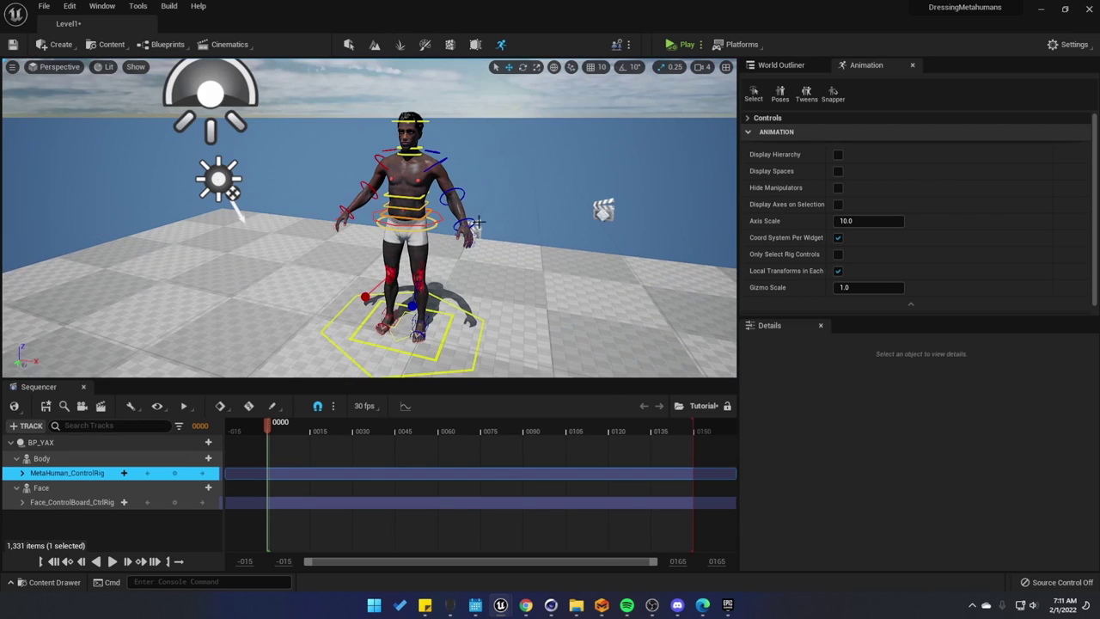
# Key the body's MetaHuman_ControlRig at frame 0 and rotate the left lower arm control at frame 30
pyautogui.click(184, 473)
pyautogui.moveTo(271, 430); pyautogui.dragTo(336, 439)
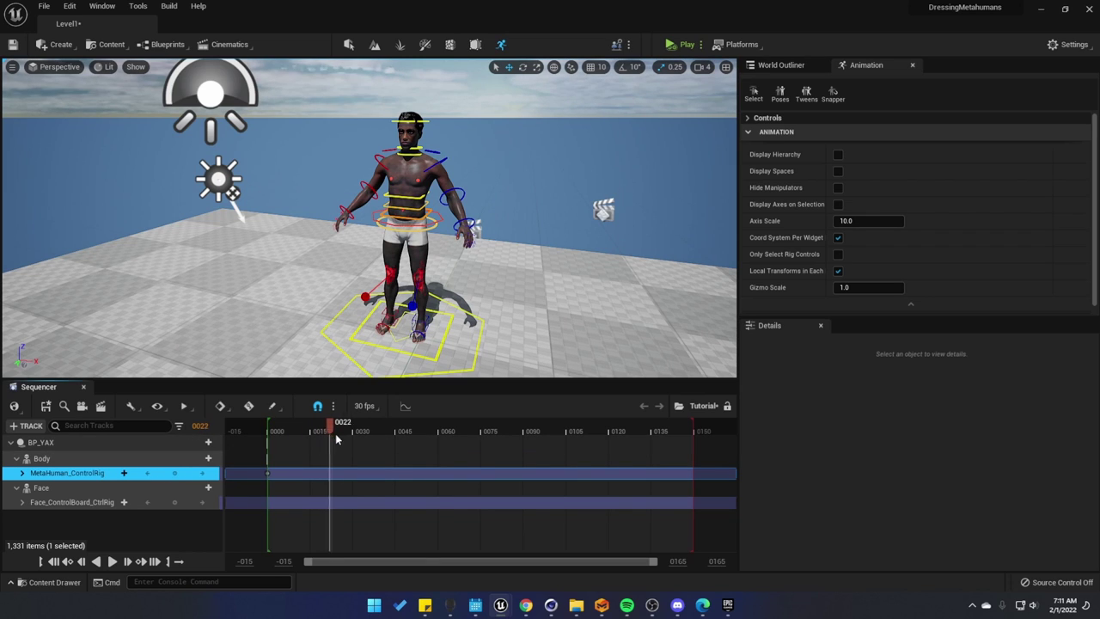
pyautogui.scroll(5, 567, 164)
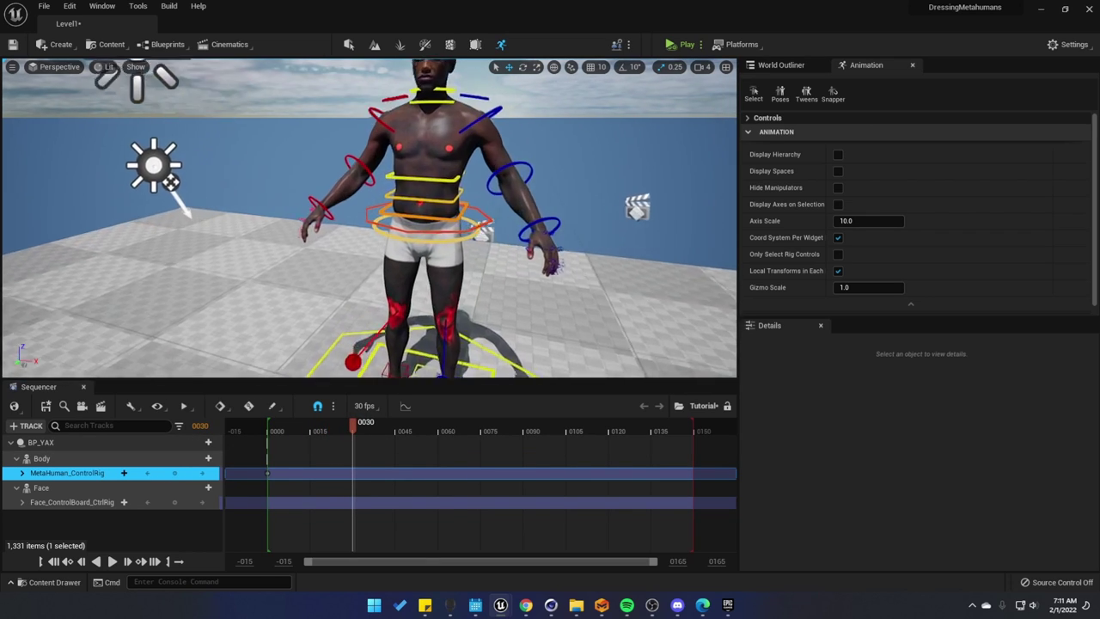
pyautogui.click(568, 172)
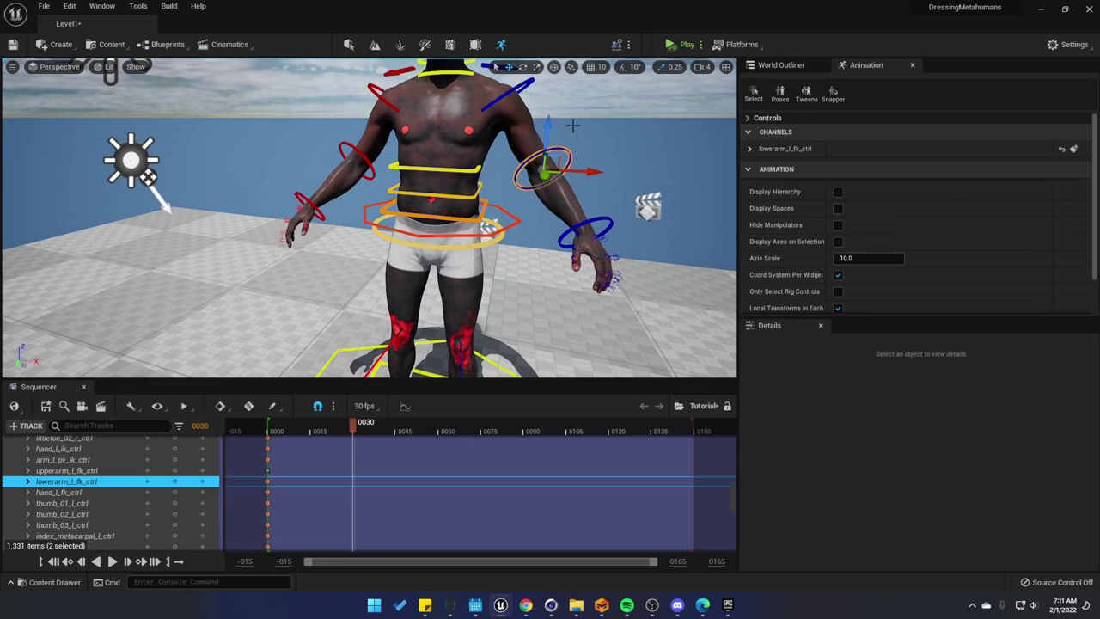
pyautogui.press('e')
pyautogui.moveTo(547, 137); pyautogui.dragTo(513, 140)
# Rotate the right lower arm control, lowerarm_r_fk_ctrl, at frame 60 of the sequence
pyautogui.moveTo(311, 436); pyautogui.dragTo(438, 434)
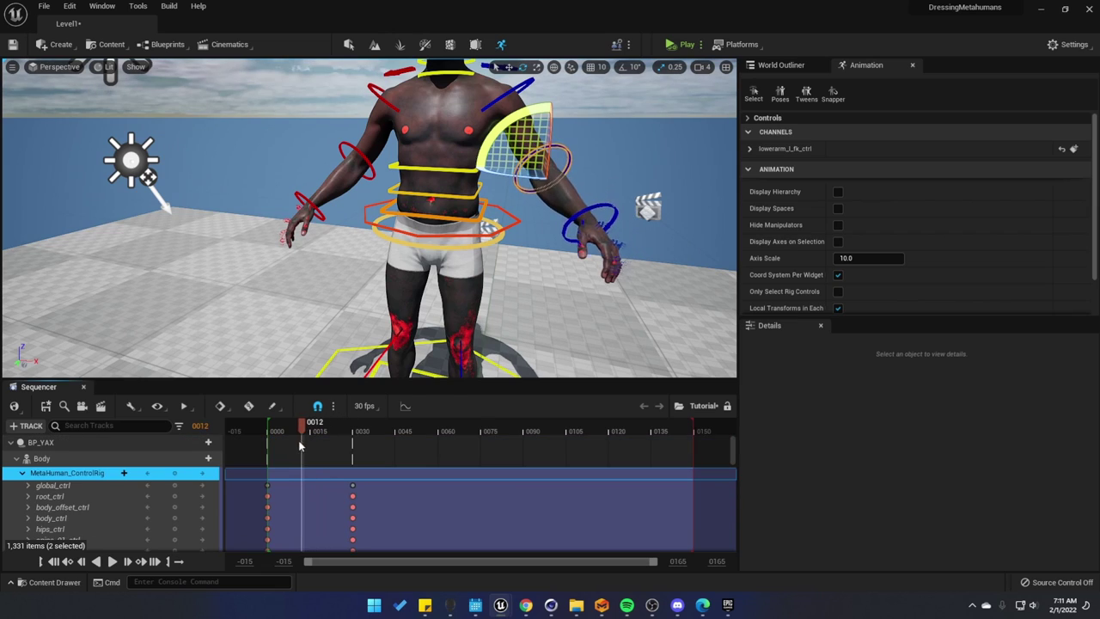
pyautogui.click(349, 145)
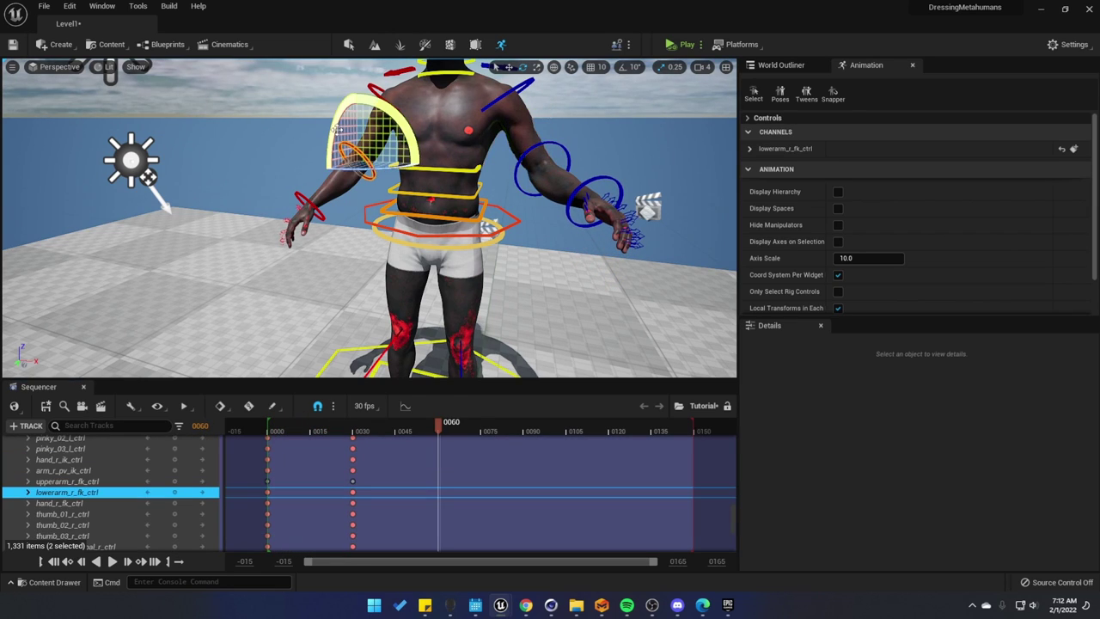
pyautogui.moveTo(338, 130); pyautogui.dragTo(382, 115)
# Review the posed character from several angles and scrub the arm animation from frame 60 back to the start
pyautogui.scroll(-6, 401, 128)
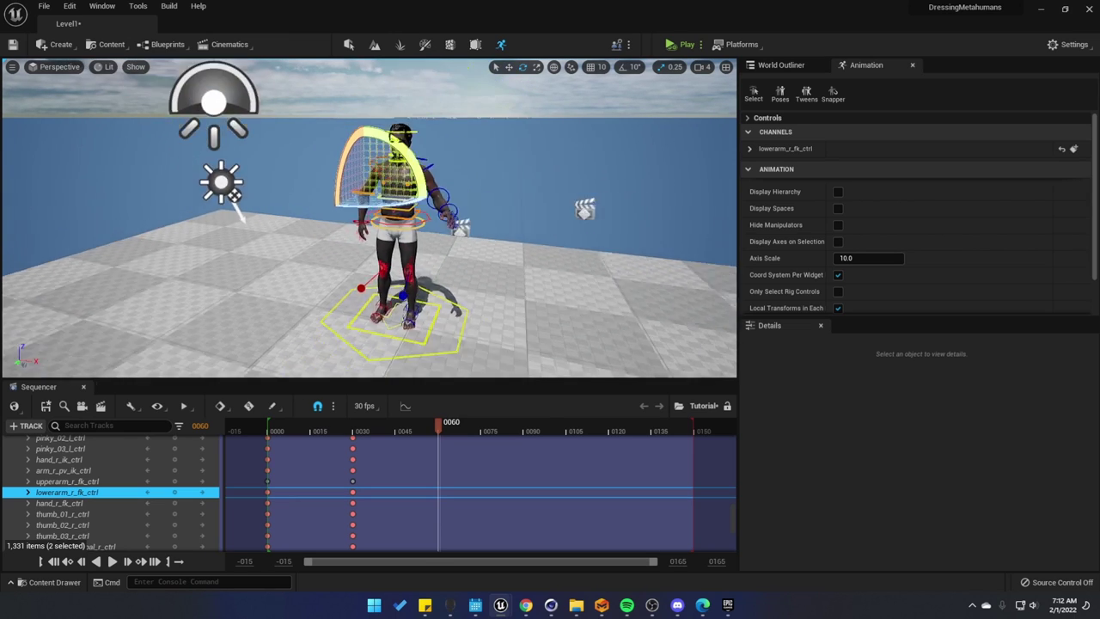
pyautogui.keyDown('alt'); pyautogui.moveTo(401, 128); pyautogui.dragTo(447, 128, button='right'); pyautogui.keyUp('alt')
pyautogui.keyDown('alt'); pyautogui.moveTo(401, 172); pyautogui.dragTo(532, 172); pyautogui.keyUp('alt')
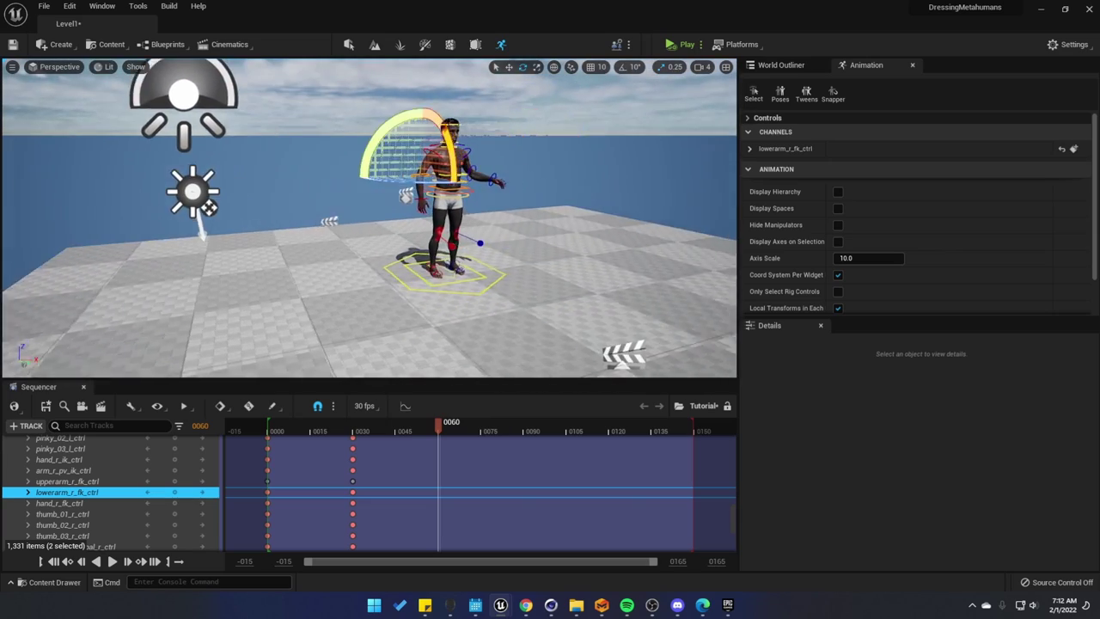
pyautogui.keyDown('alt'); pyautogui.moveTo(447, 172); pyautogui.dragTo(378, 171); pyautogui.keyUp('alt')
pyautogui.keyDown('alt'); pyautogui.moveTo(378, 172); pyautogui.dragTo(464, 172, button='right'); pyautogui.keyUp('alt')
pyautogui.keyDown('alt'); pyautogui.moveTo(464, 172); pyautogui.dragTo(429, 172); pyautogui.keyUp('alt')
pyautogui.keyDown('alt'); pyautogui.moveTo(429, 172); pyautogui.dragTo(361, 172, button='right'); pyautogui.keyUp('alt')
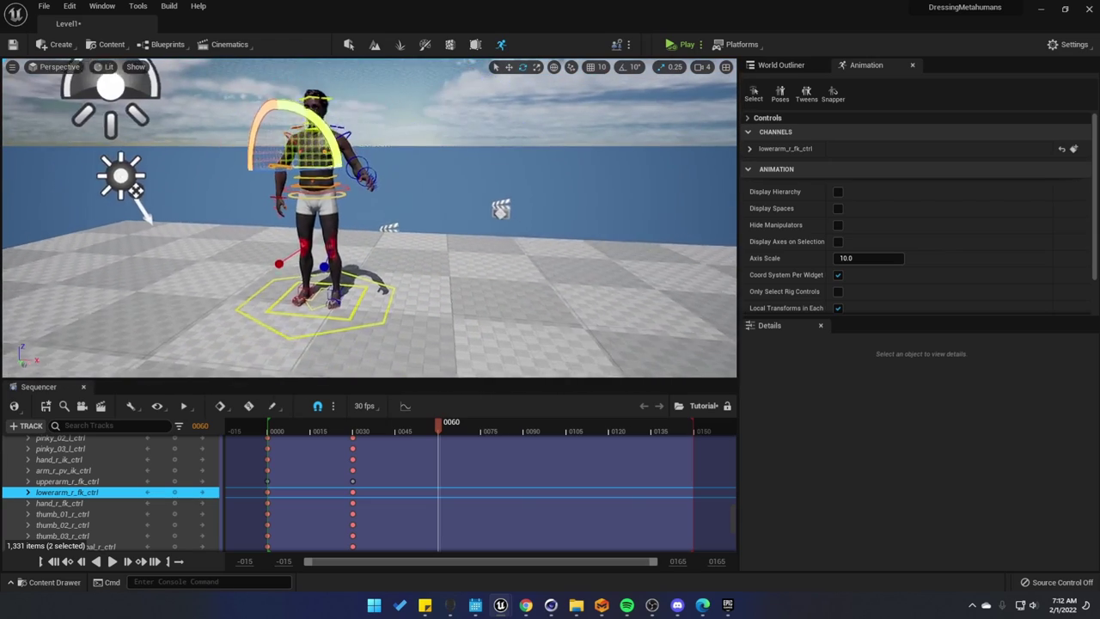
pyautogui.keyDown('alt'); pyautogui.moveTo(361, 172); pyautogui.dragTo(292, 172); pyautogui.keyUp('alt')
pyautogui.moveTo(292, 172)
pyautogui.keyDown('alt'); pyautogui.mouseDown(button='right')
pyautogui.moveTo(258, 172)
pyautogui.moveTo(292, 189)
pyautogui.mouseUp(button='right'); pyautogui.keyUp('alt')
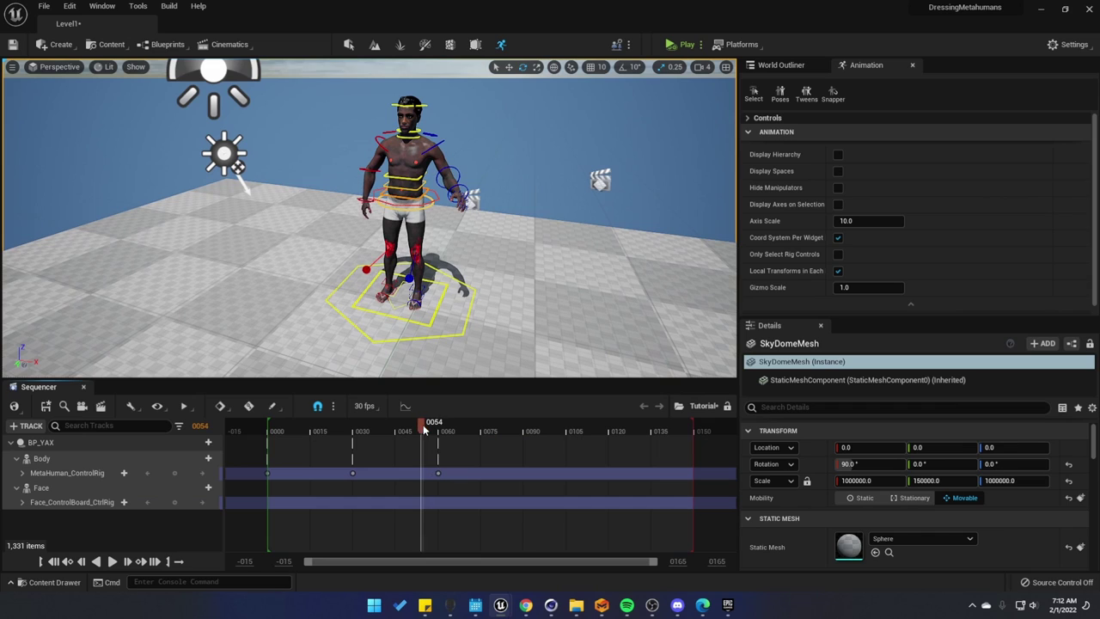
pyautogui.moveTo(425, 430); pyautogui.dragTo(276, 432)
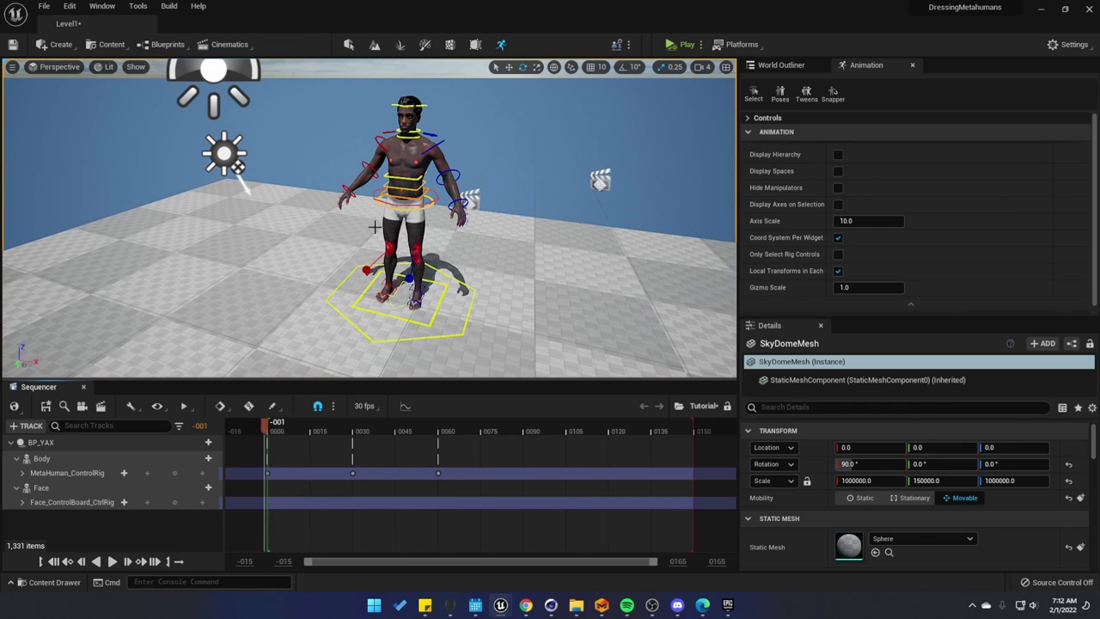
# Set the end of the Tutorial sequence's playback range to frame 60
pyautogui.keyDown('alt'); pyautogui.moveTo(394, 209); pyautogui.dragTo(482, 209, button='right'); pyautogui.keyUp('alt')
pyautogui.keyDown('alt'); pyautogui.moveTo(481, 208); pyautogui.dragTo(464, 189); pyautogui.keyUp('alt')
pyautogui.moveTo(464, 189)
pyautogui.keyDown('alt'); pyautogui.mouseDown(button='right')
pyautogui.moveTo(378, 189)
pyautogui.moveTo(460, 189)
pyautogui.mouseUp(button='right'); pyautogui.keyUp('alt')
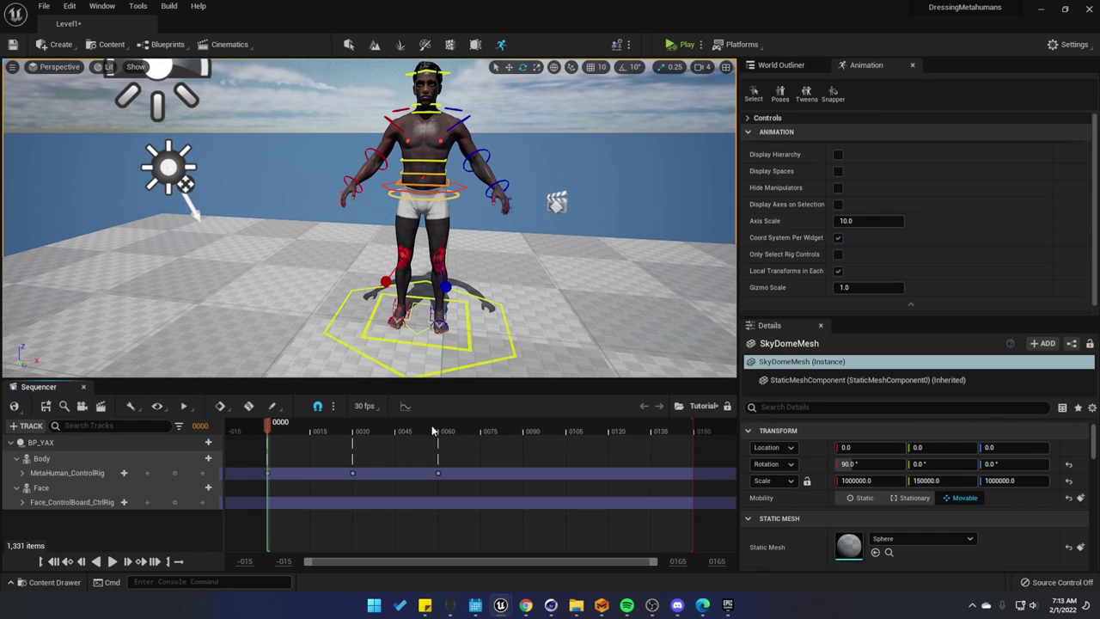
pyautogui.click(435, 430)
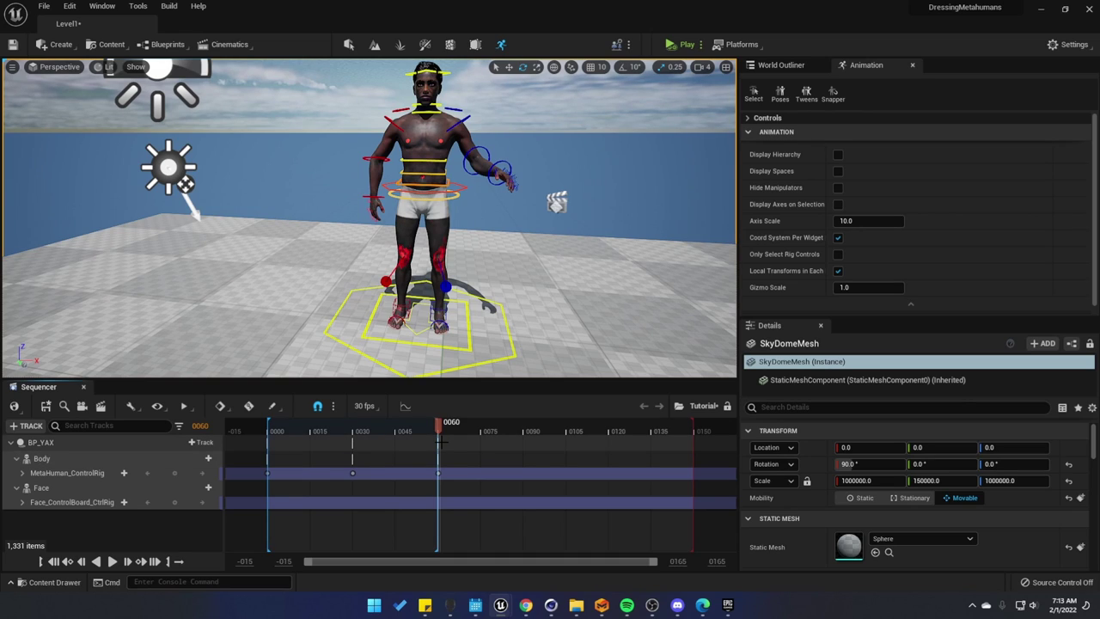
pyautogui.press(']')
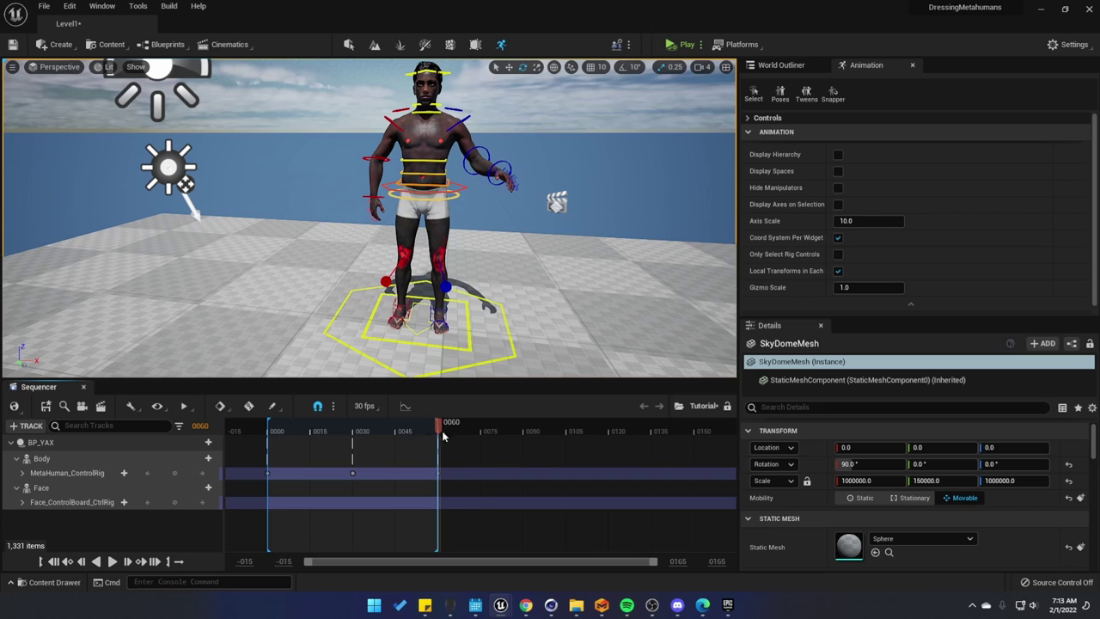
# Bake the Body track to an animation sequence named tutorial2 in Content, exporting transforms and curves, and open the new asset
pyautogui.rightClick(44, 460)
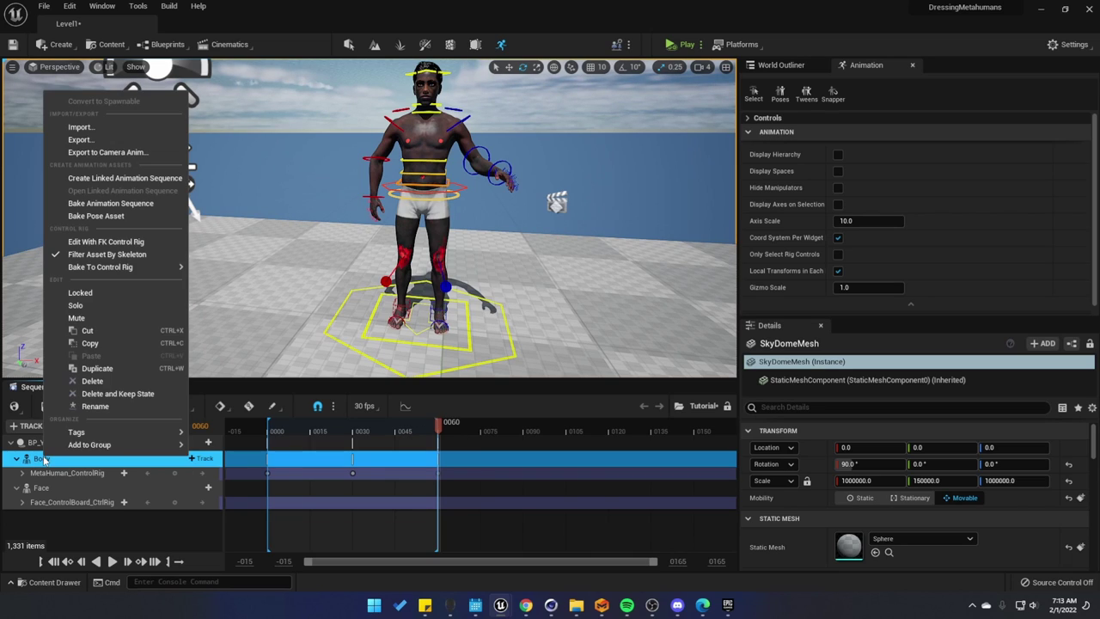
pyautogui.click(141, 203)
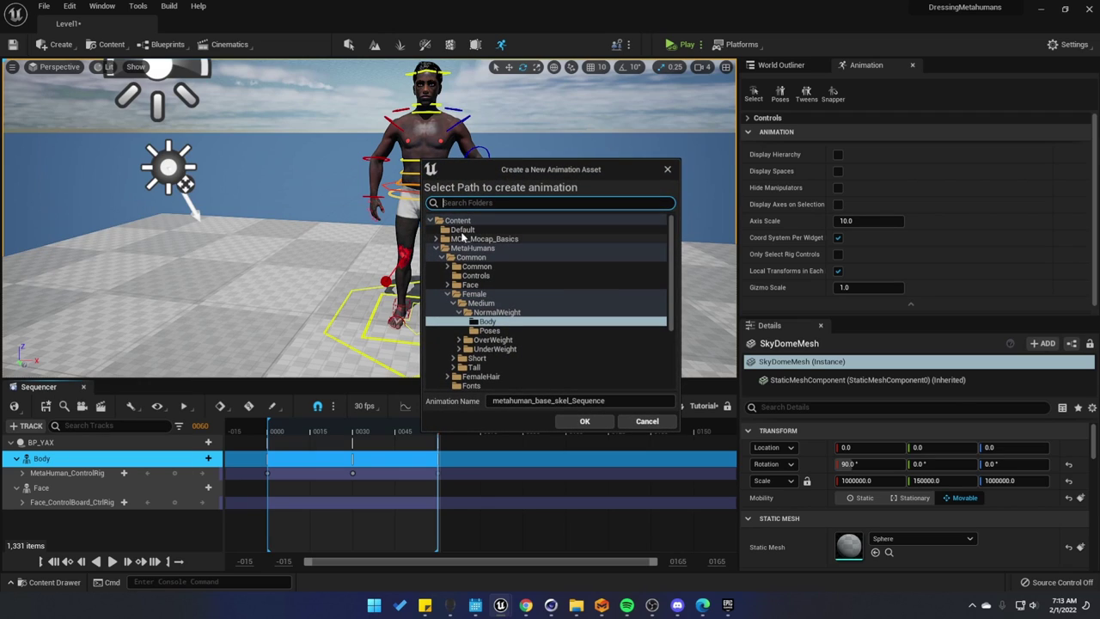
pyautogui.click(459, 221)
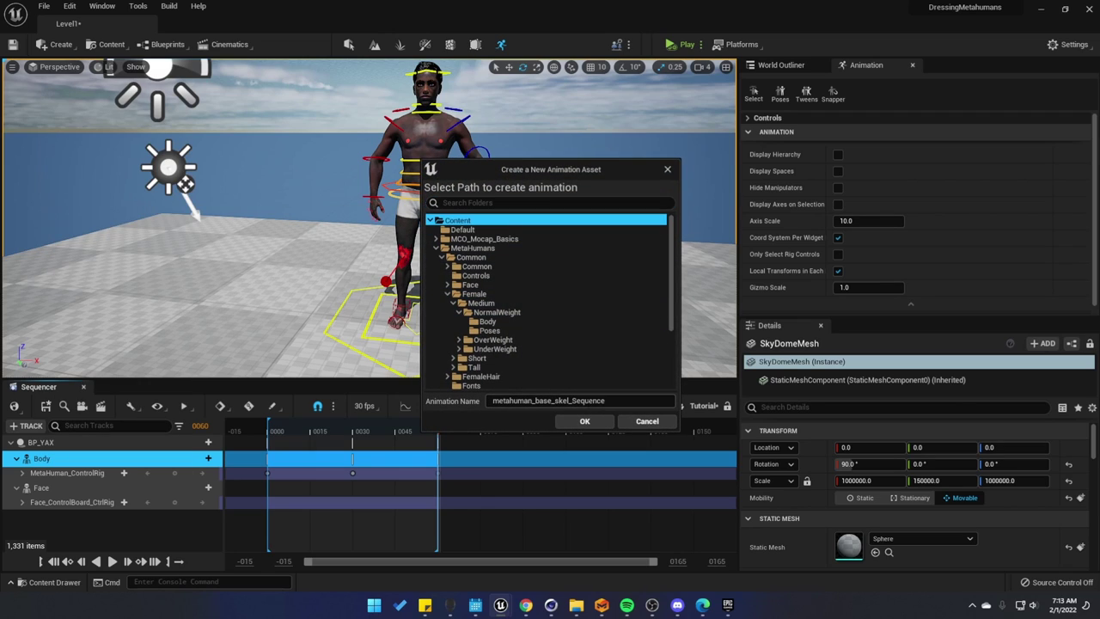
pyautogui.click(588, 401)
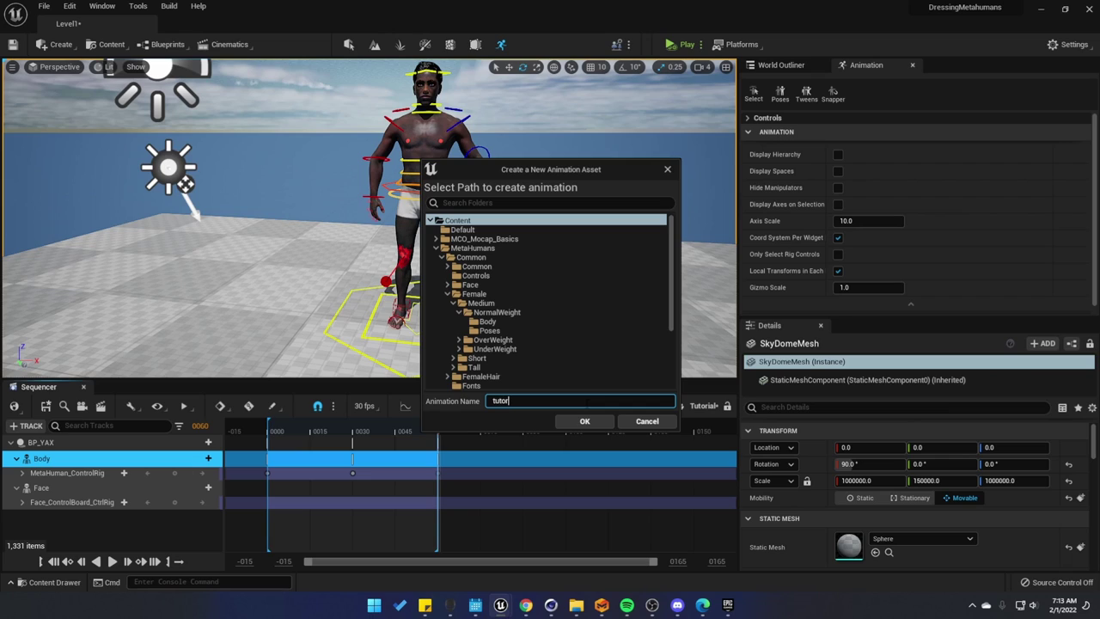
pyautogui.write('2')
pyautogui.press('Return')
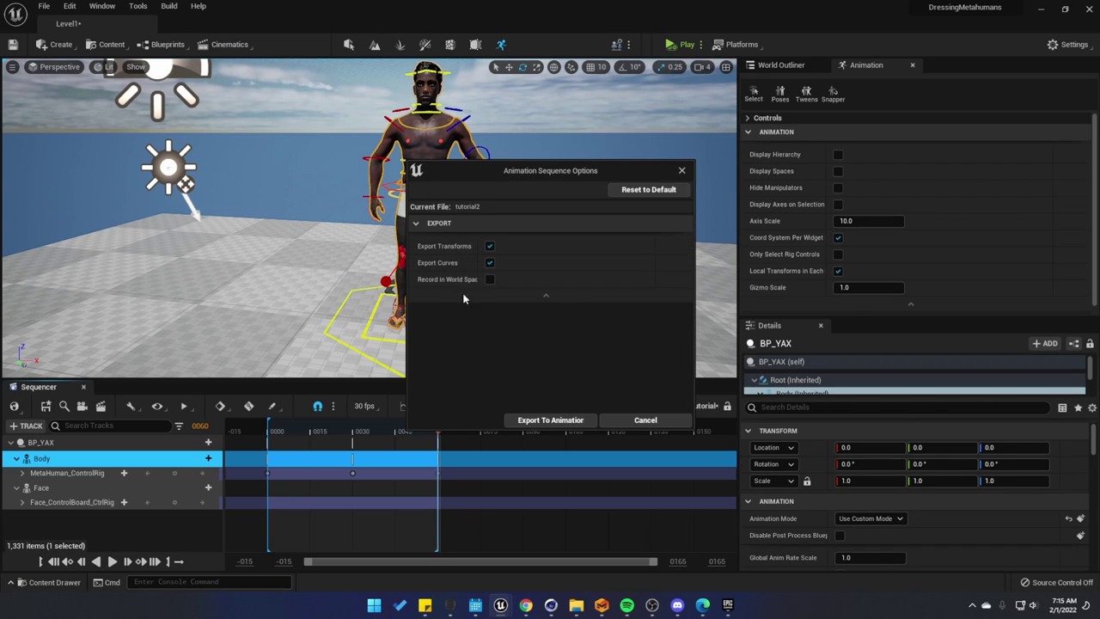
pyautogui.click(550, 420)
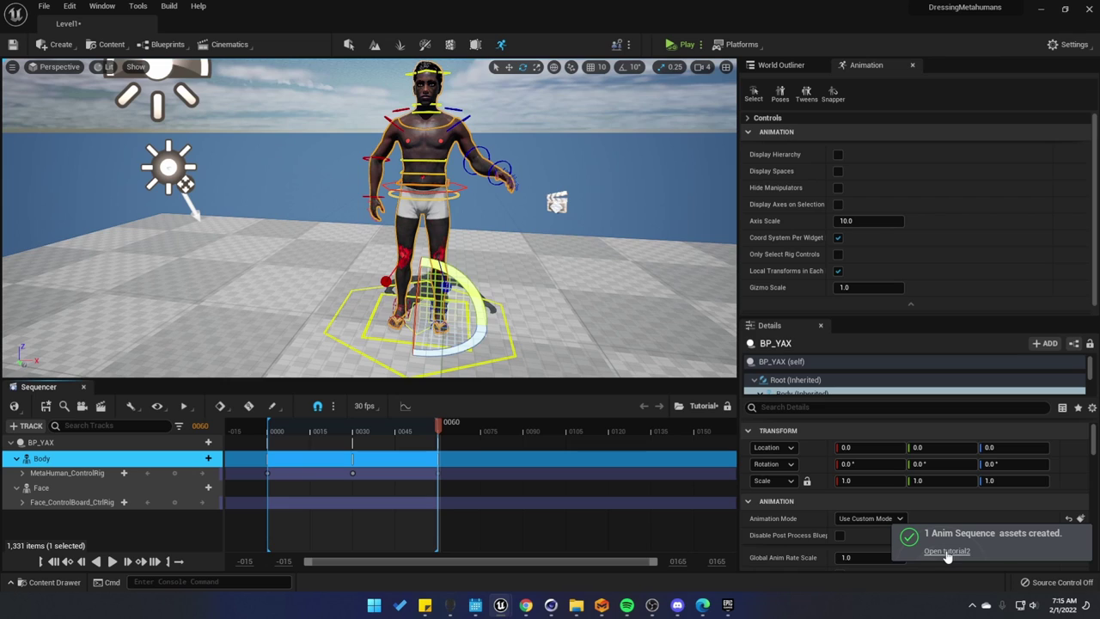
pyautogui.click(946, 553)
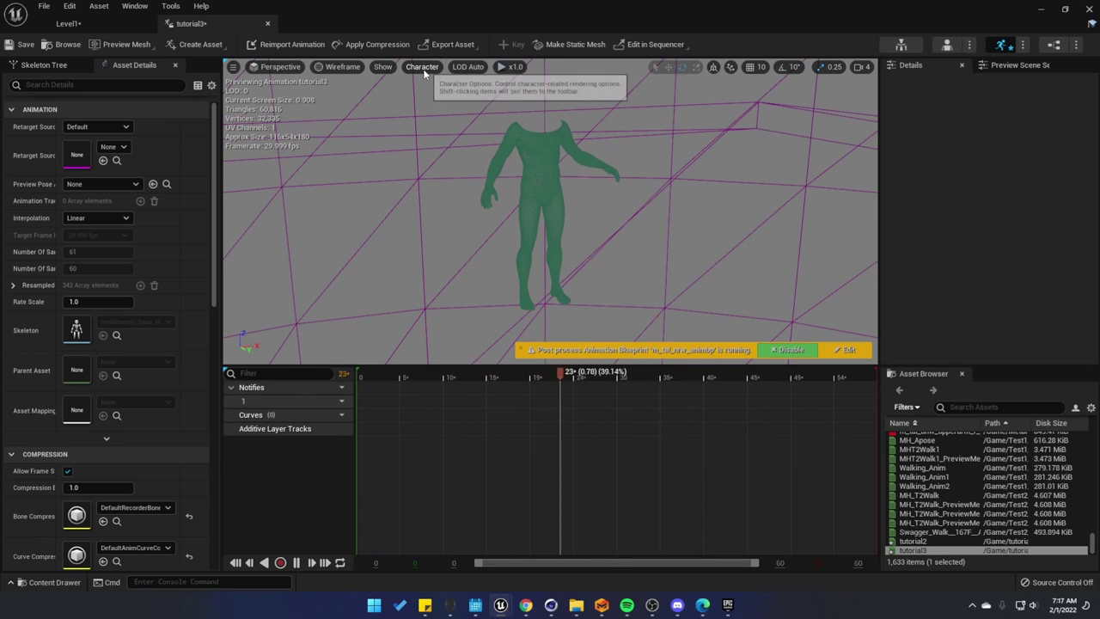
# Display the full bone hierarchy on the tutorial3 animation preview and open the asset's export options
pyautogui.click(422, 67)
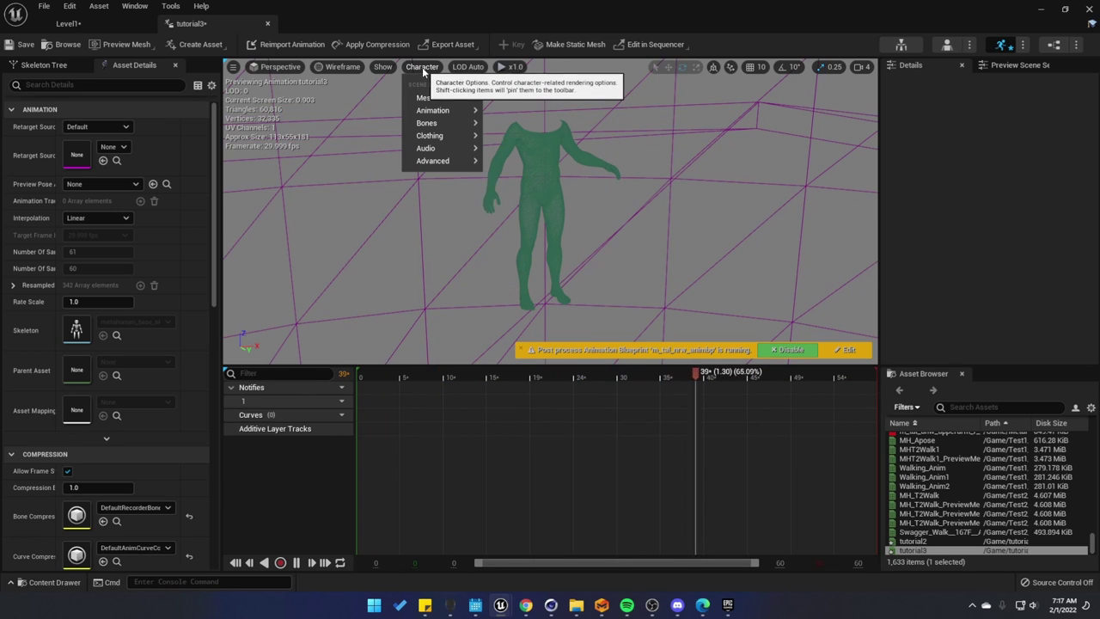
pyautogui.moveTo(448, 126)
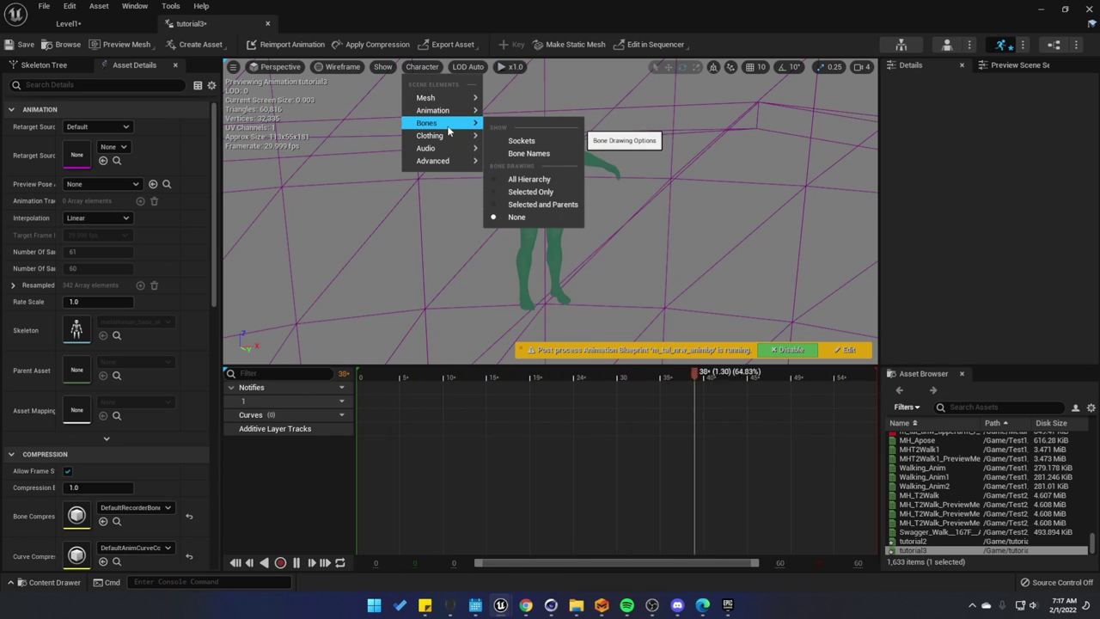
pyautogui.click(540, 178)
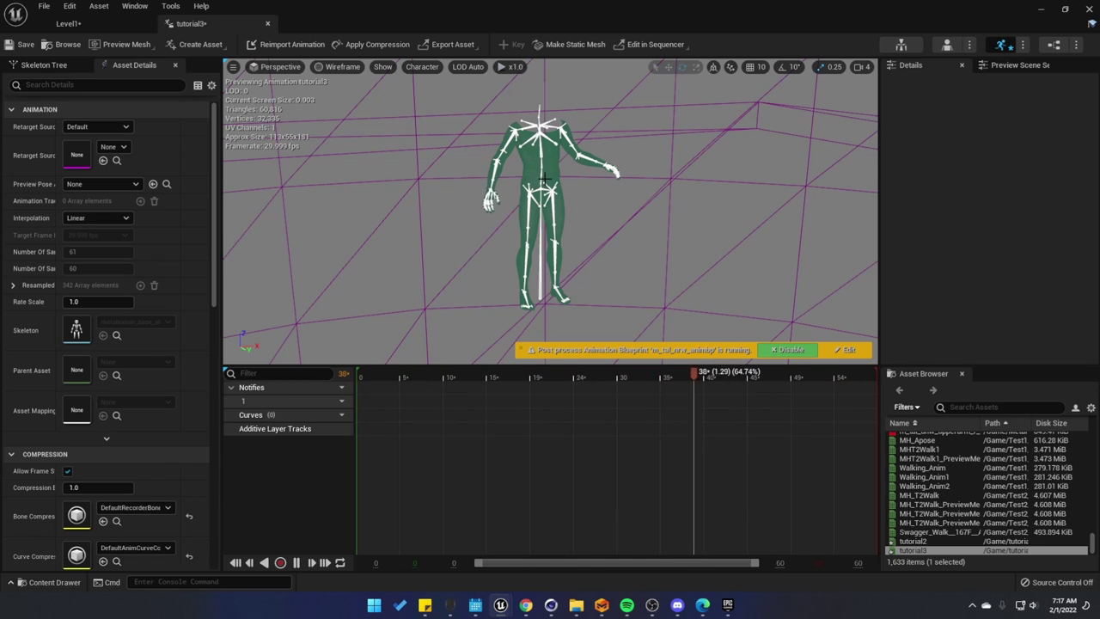
pyautogui.moveTo(916, 548)
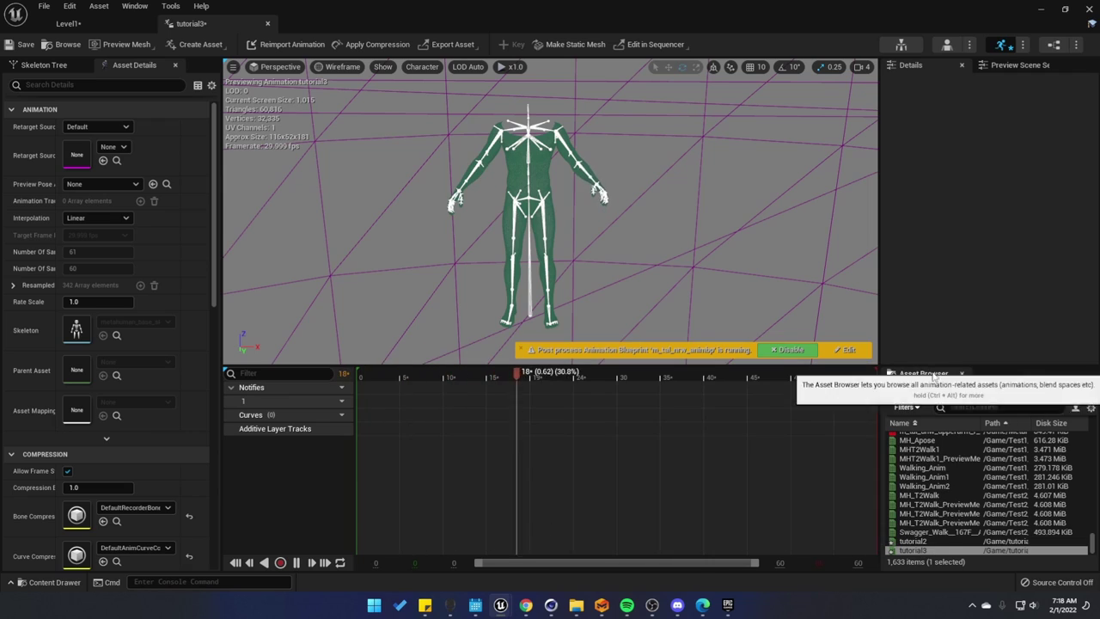
pyautogui.click(461, 43)
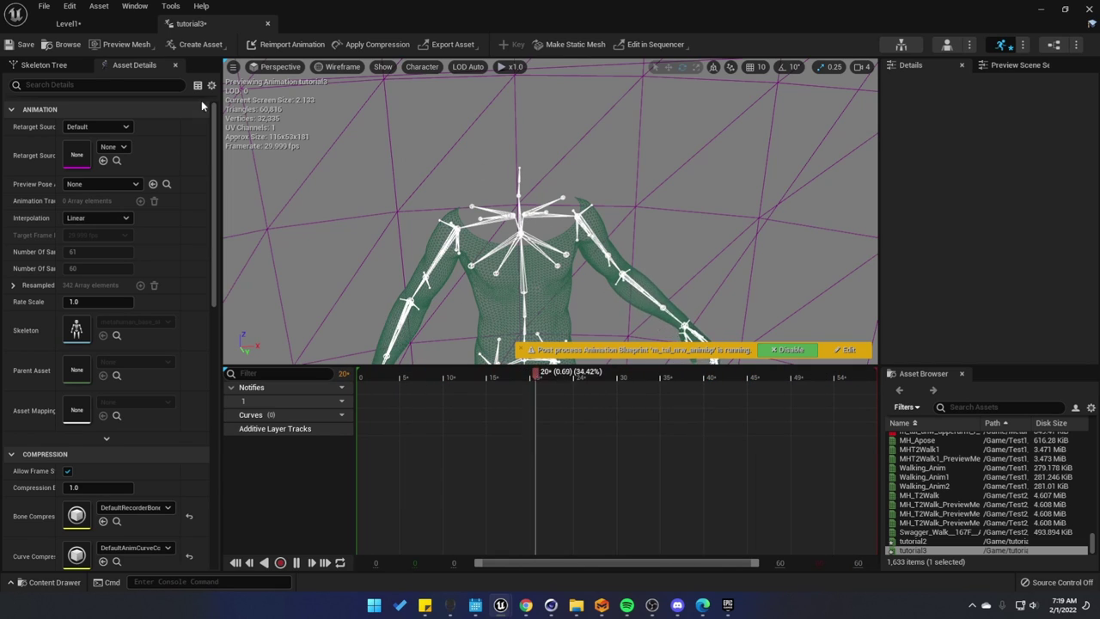
# Return to Level1 and examine the MetaHuman's head, neck and body from several angles
pyautogui.click(68, 23)
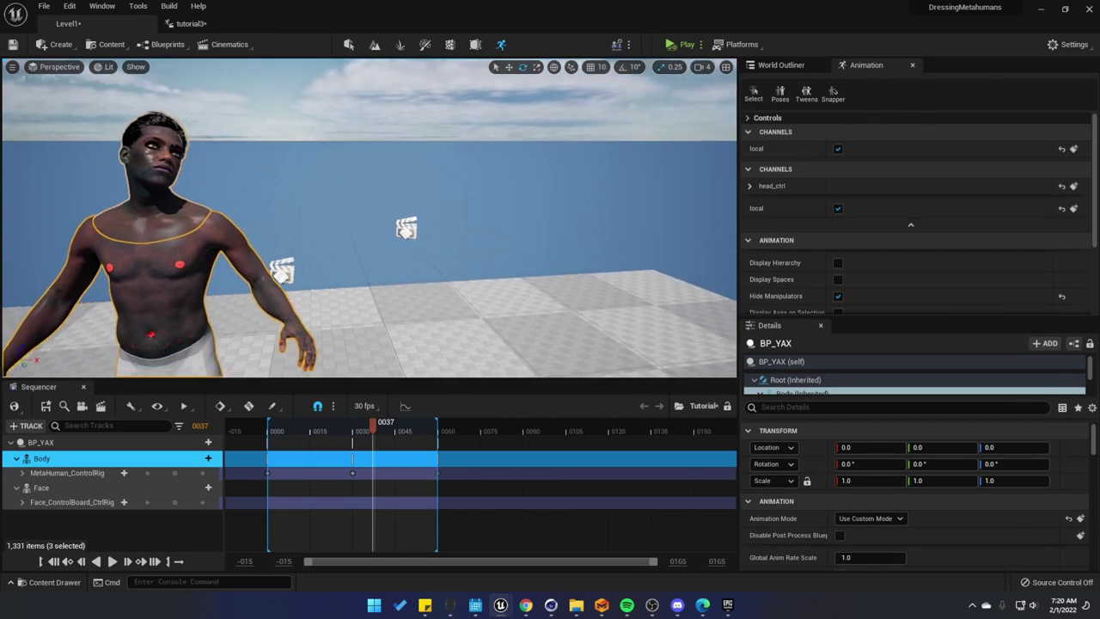
pyautogui.moveTo(369, 219); pyautogui.dragTo(258, 189, button='right')
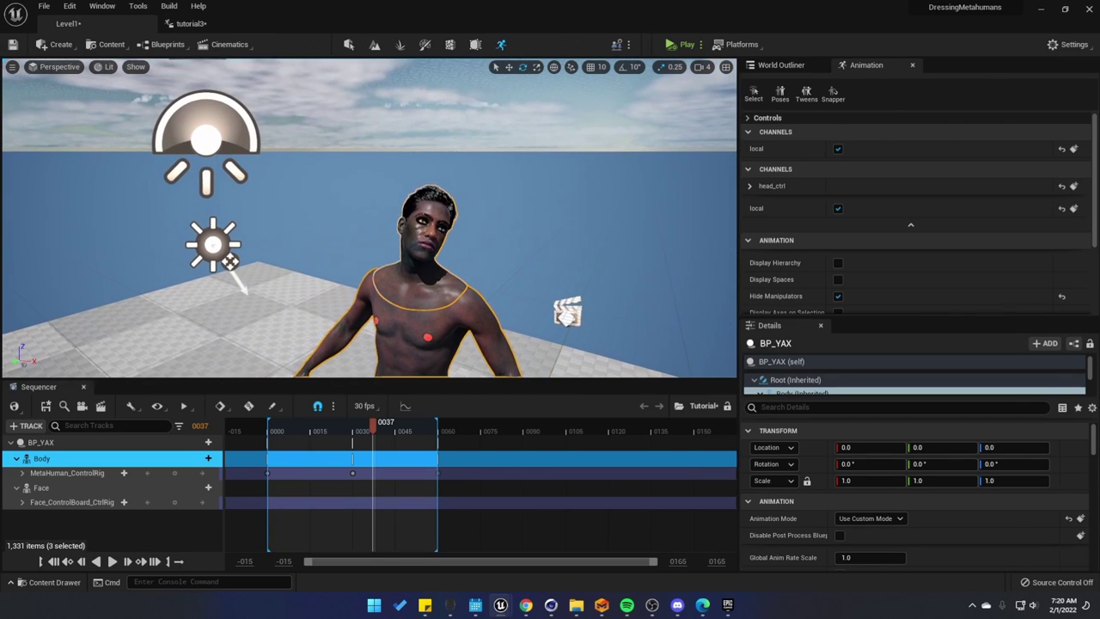
pyautogui.moveTo(230, 261); pyautogui.dragTo(230, 261, button='right')
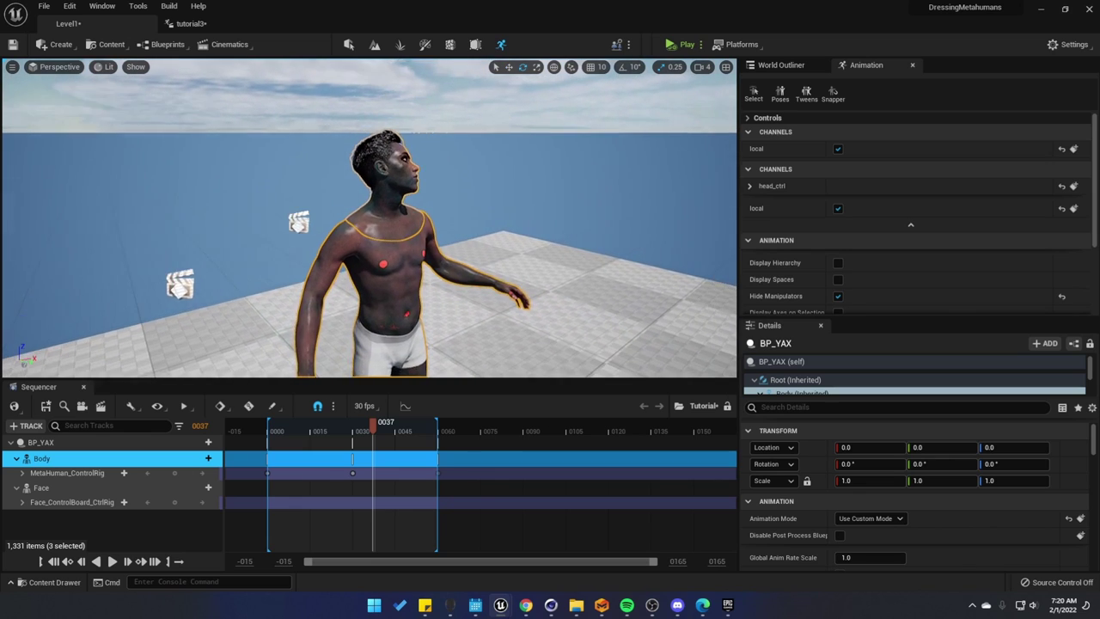
pyautogui.moveTo(471, 229); pyautogui.dragTo(471, 230, button='right')
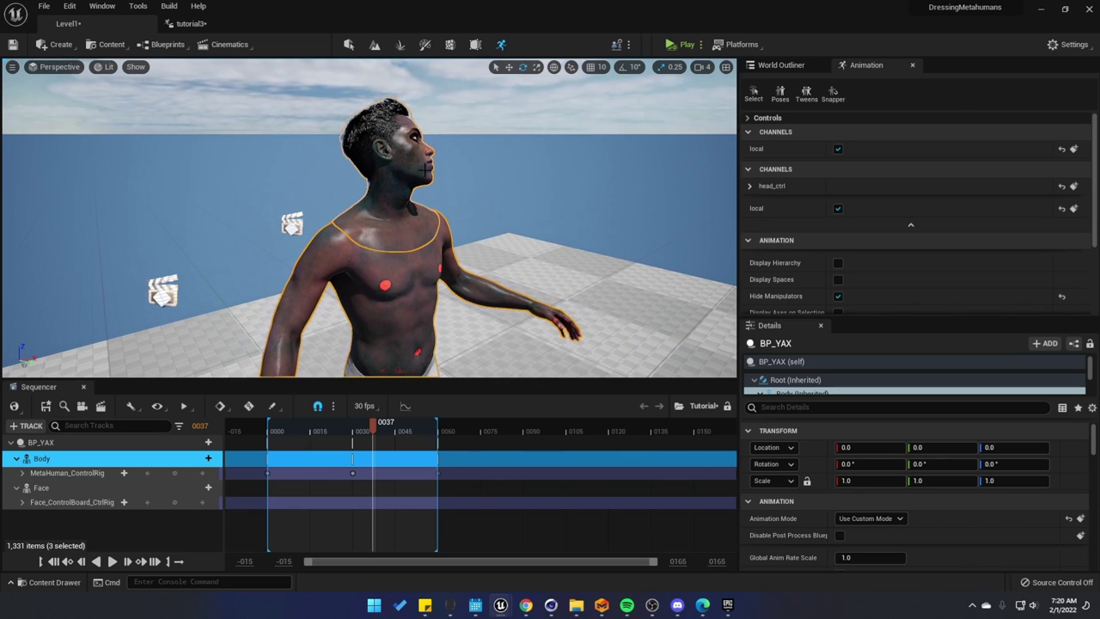
pyautogui.moveTo(421, 242); pyautogui.dragTo(421, 336)
pyautogui.moveTo(387, 191); pyautogui.dragTo(403, 169, button='right')
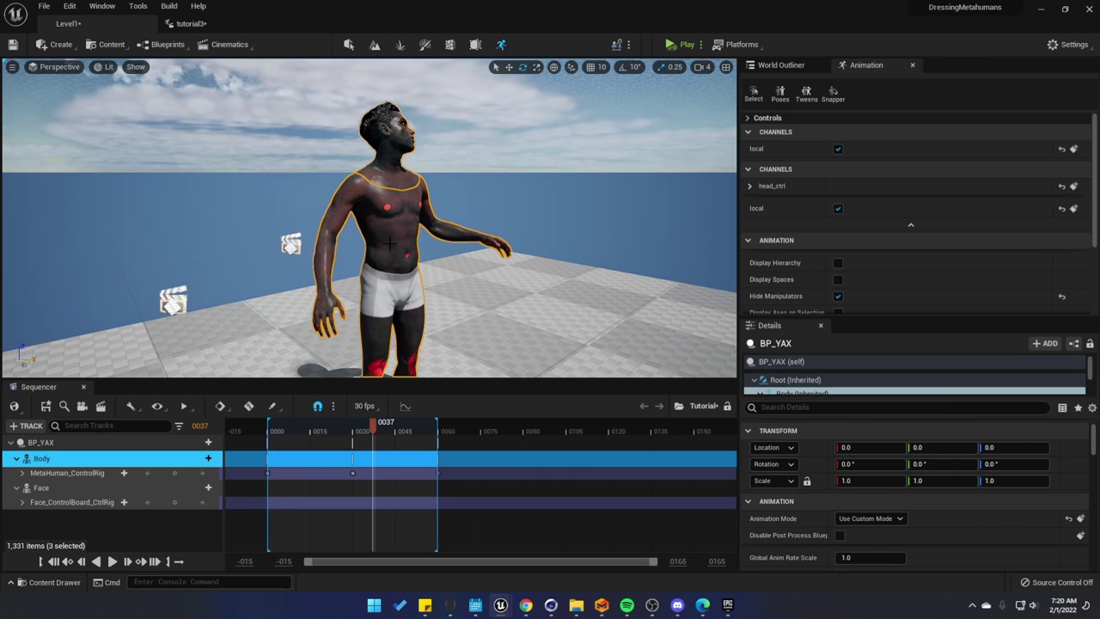
pyautogui.scroll(3, 425, 238)
pyautogui.scroll(-4, 426, 183)
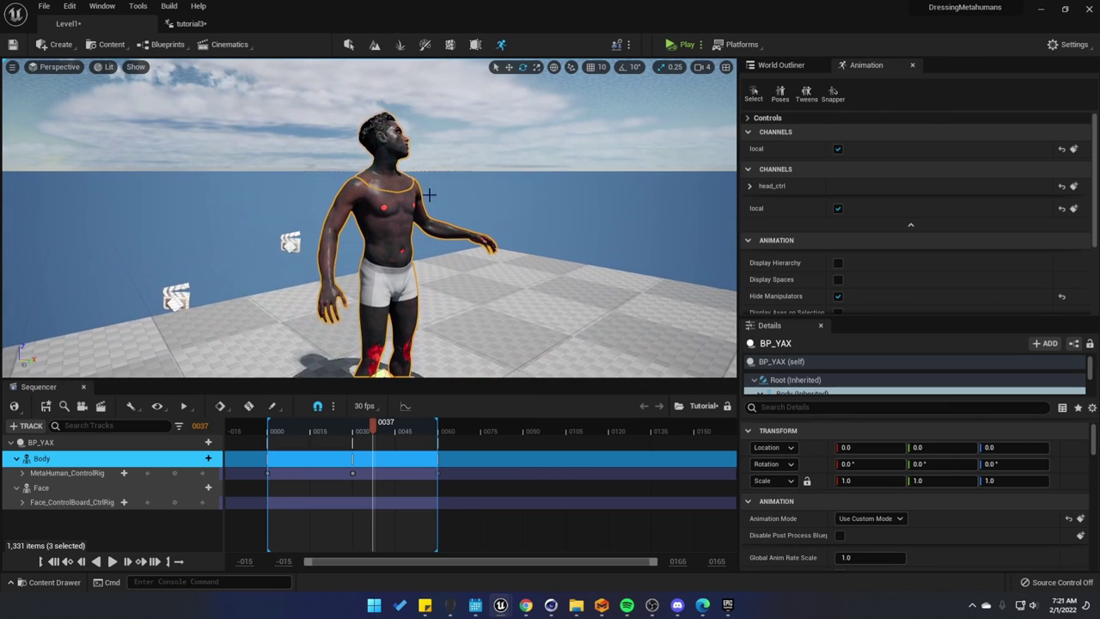
# Select the character's Face component and locate its YAX_FaceMesh skeletal mesh in the project content
pyautogui.click(416, 159)
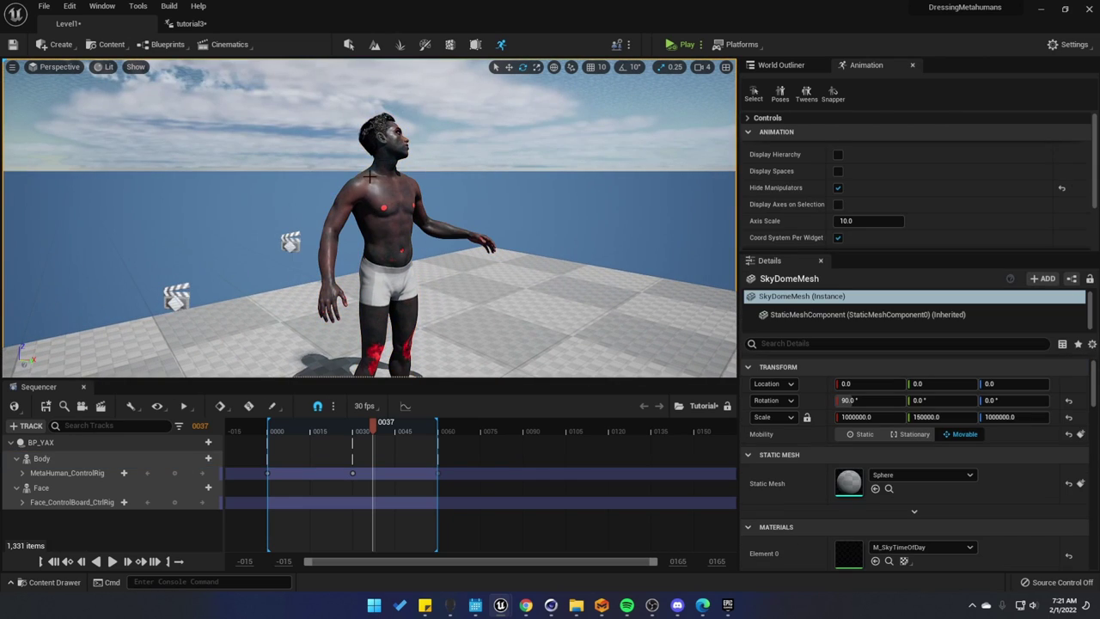
pyautogui.click(68, 486)
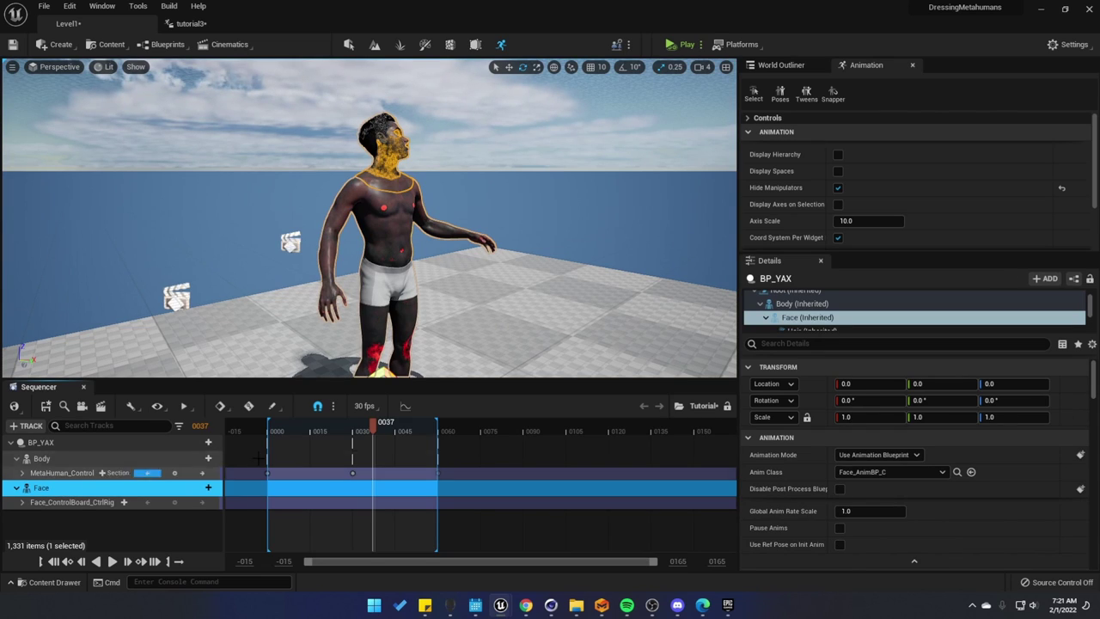
pyautogui.scroll(-3, 801, 434)
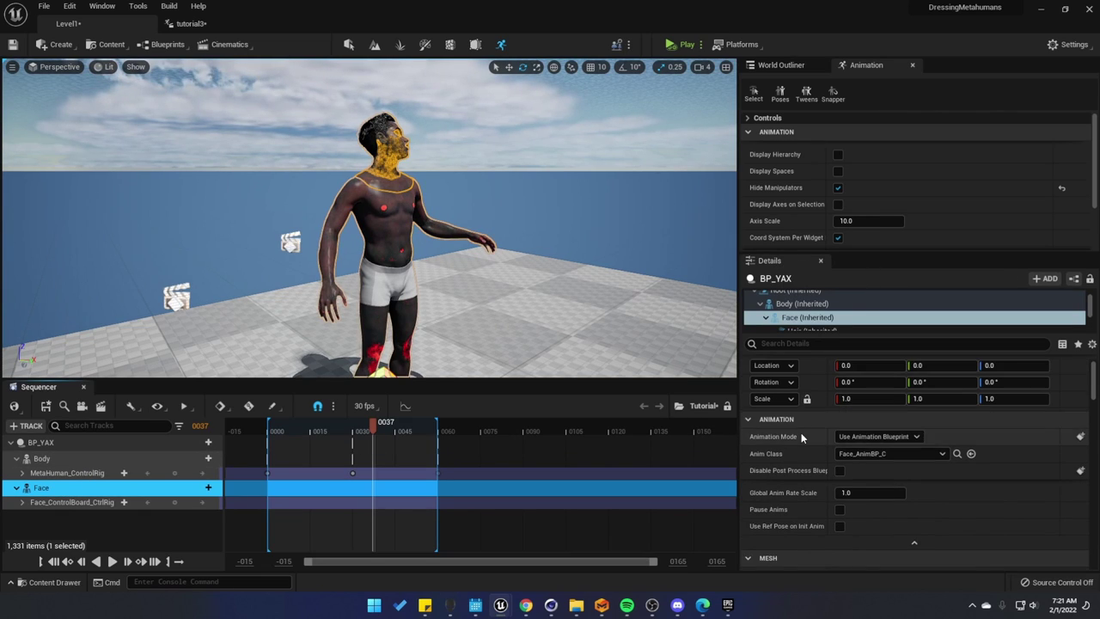
pyautogui.scroll(-2, 801, 438)
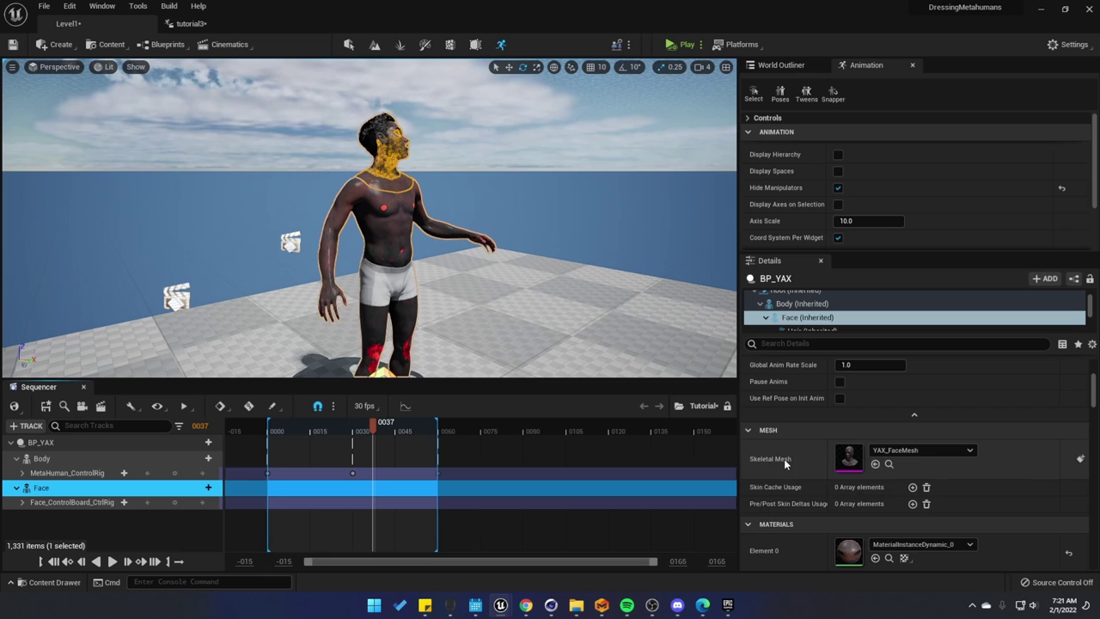
pyautogui.click(889, 465)
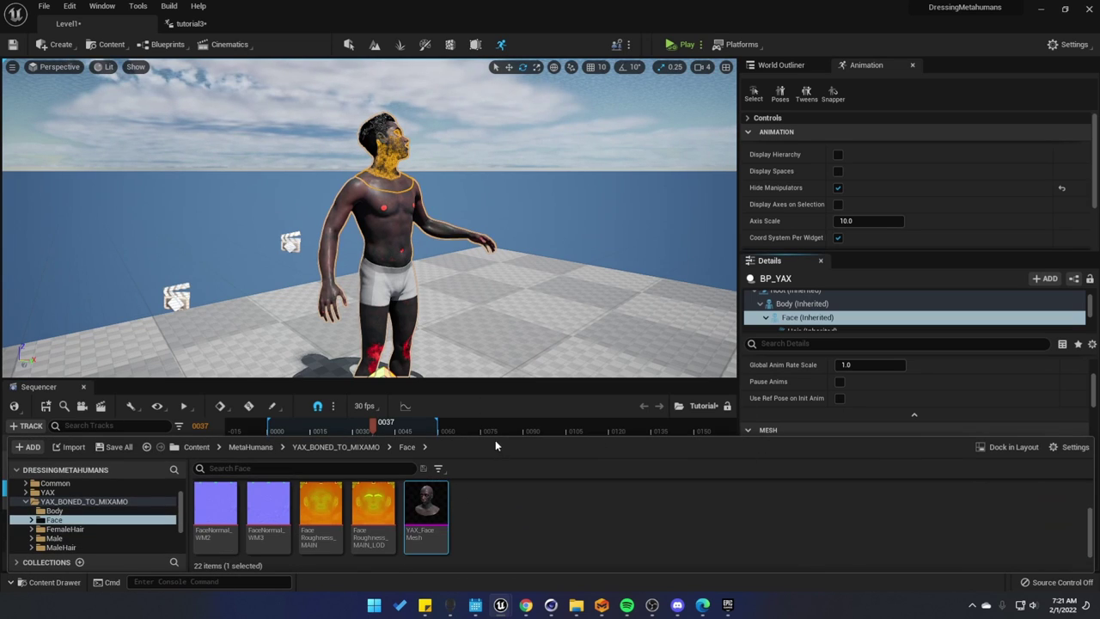
# Try to export the YAX_FaceMesh skeletal mesh as an FBX file
pyautogui.rightClick(423, 507)
pyautogui.moveTo(512, 329)
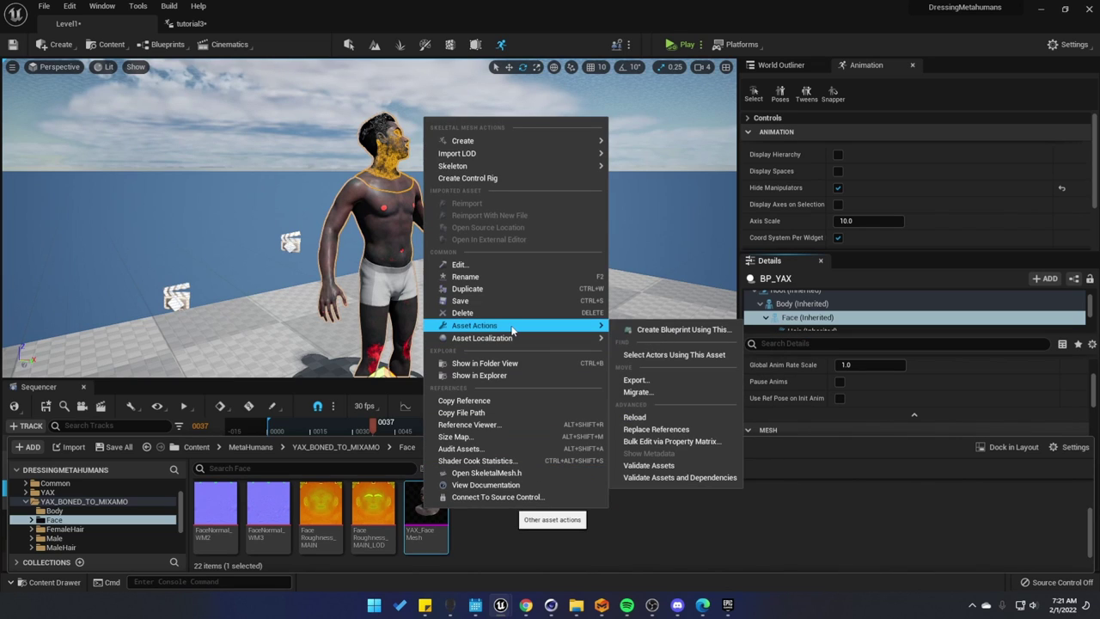
pyautogui.click(646, 382)
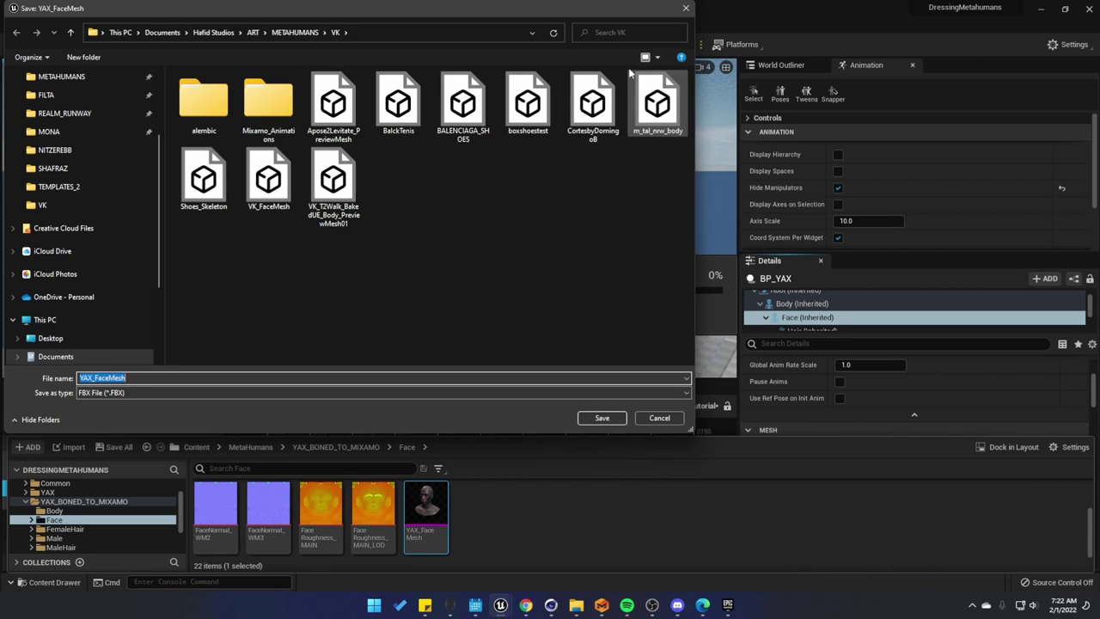
pyautogui.click(677, 418)
pyautogui.click(190, 23)
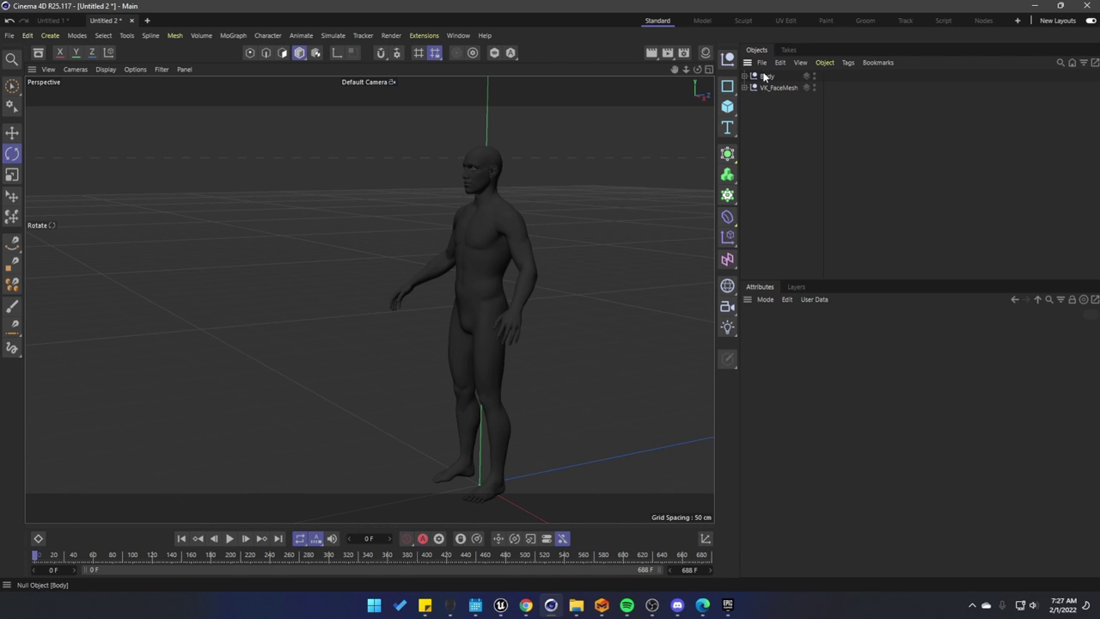
# Select the imported Body and VK_FaceMesh objects in turn in Cinema 4D to inspect each mesh
pyautogui.click(764, 77)
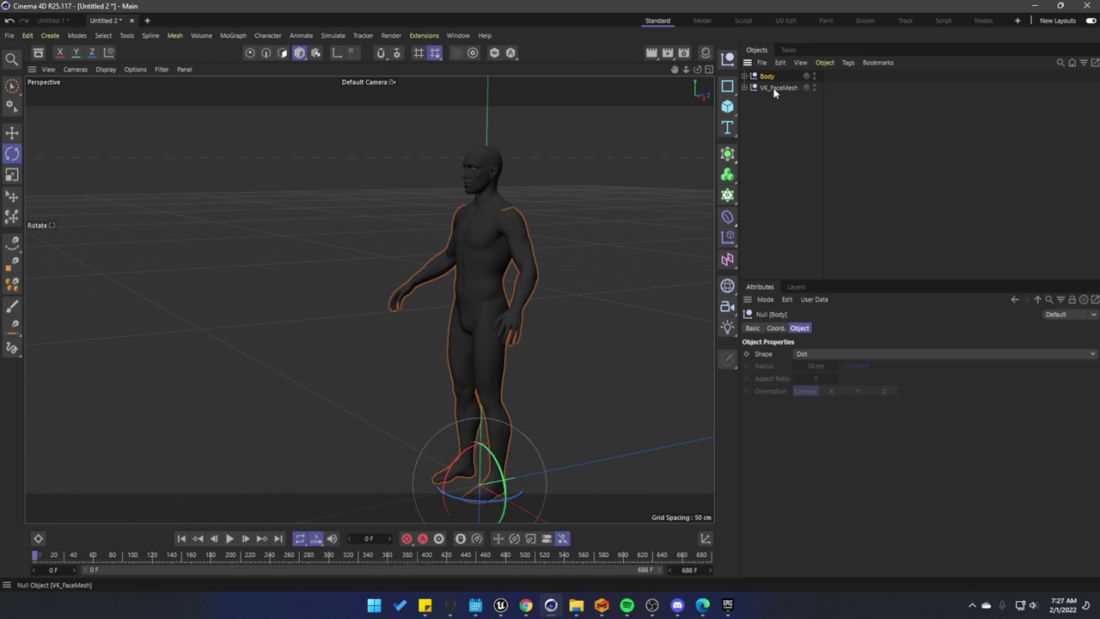
pyautogui.click(774, 87)
pyautogui.keyDown('alt'); pyautogui.moveTo(593, 283); pyautogui.dragTo(412, 359); pyautogui.keyUp('alt')
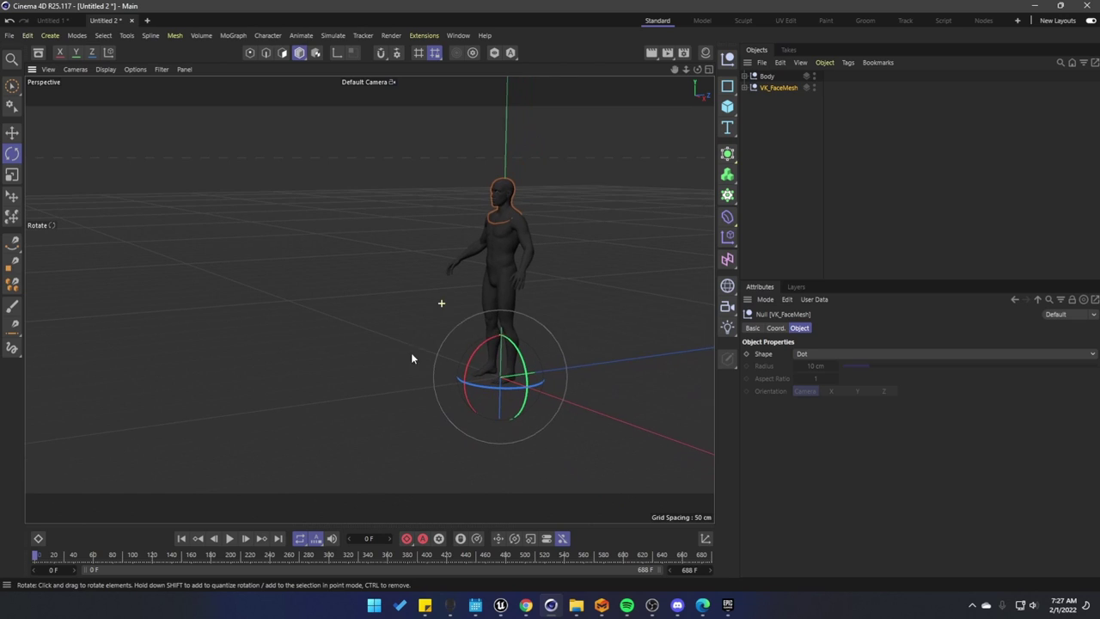
pyautogui.click(768, 77)
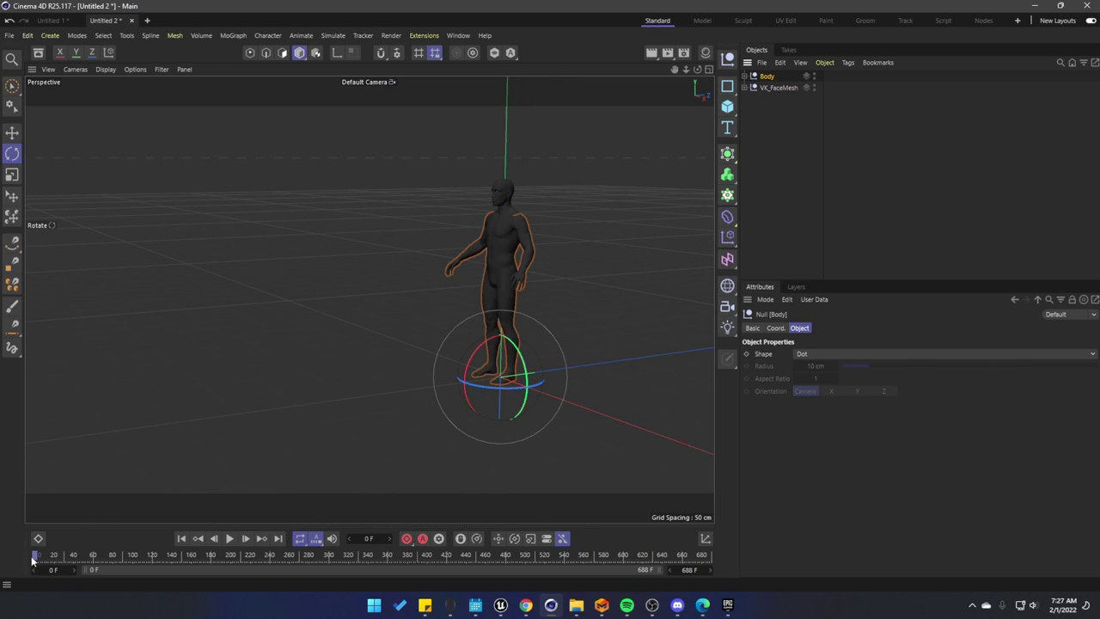
pyautogui.moveTo(41, 560)
pyautogui.mouseDown()
pyautogui.moveTo(278, 558)
pyautogui.moveTo(21, 566)
pyautogui.moveTo(194, 559)
pyautogui.moveTo(34, 560)
pyautogui.mouseUp()
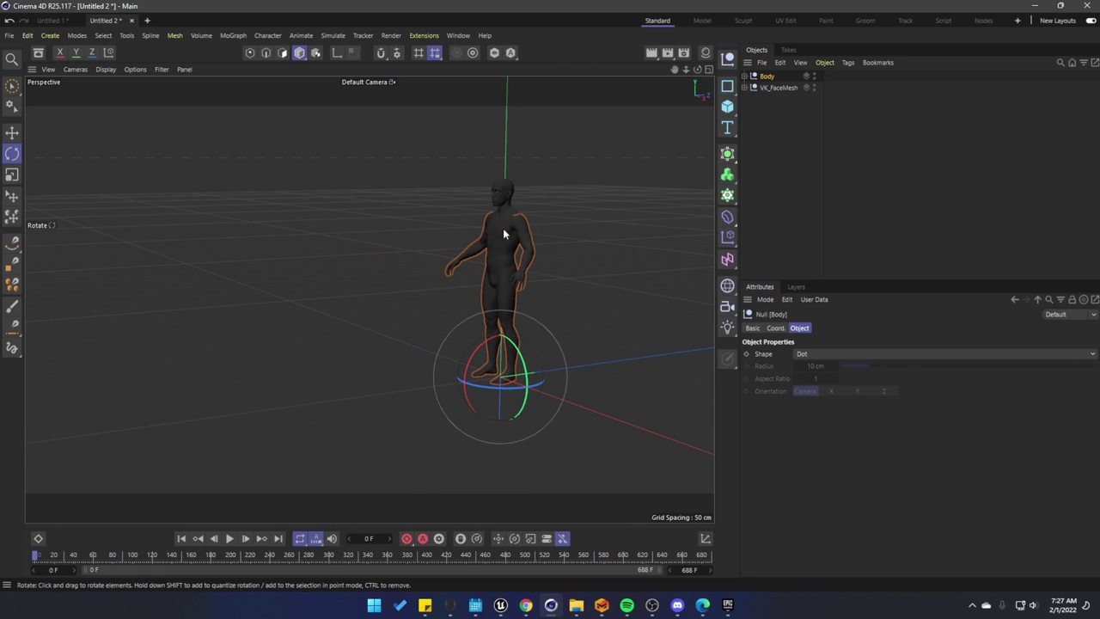
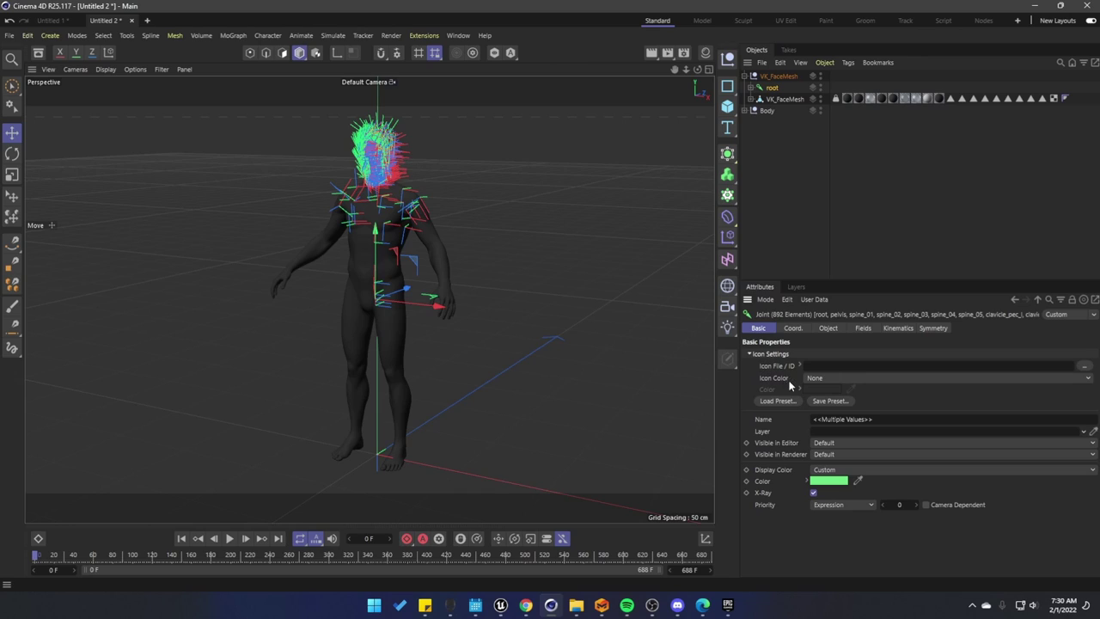
# Set the icon color of the selected face joints to Custom yellow and expand the Body object's hierarchy
pyautogui.click(816, 378)
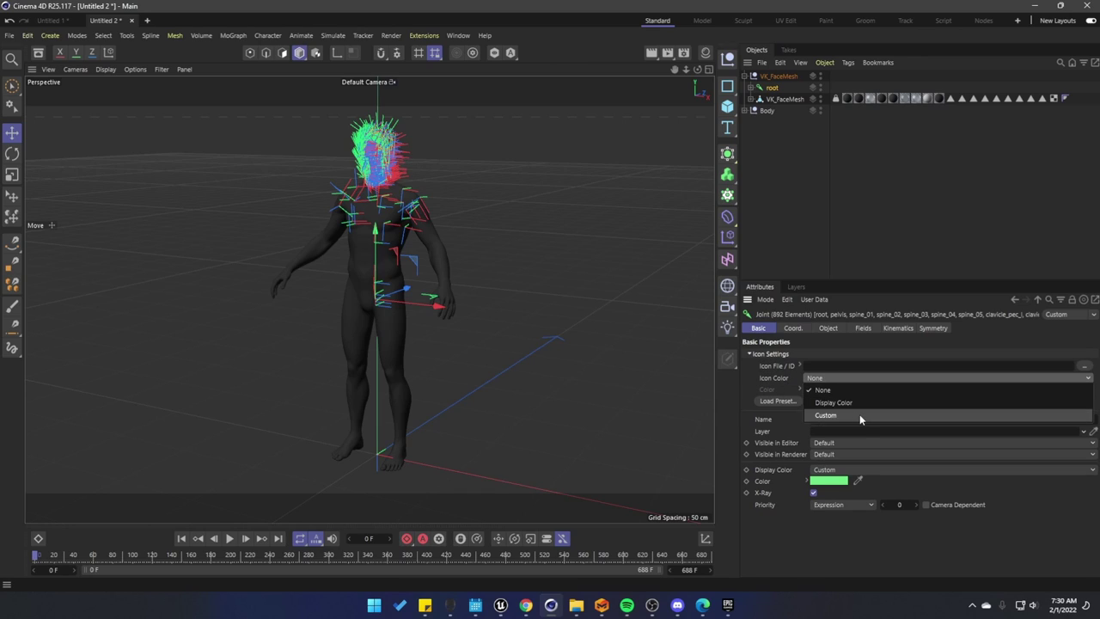
pyautogui.click(859, 414)
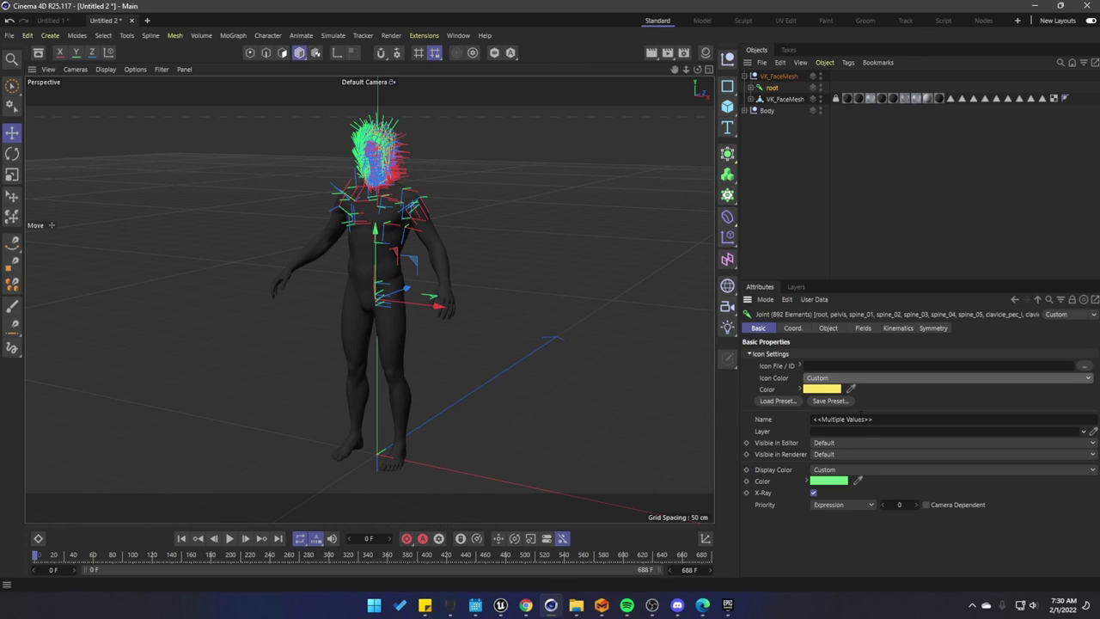
pyautogui.click(746, 111)
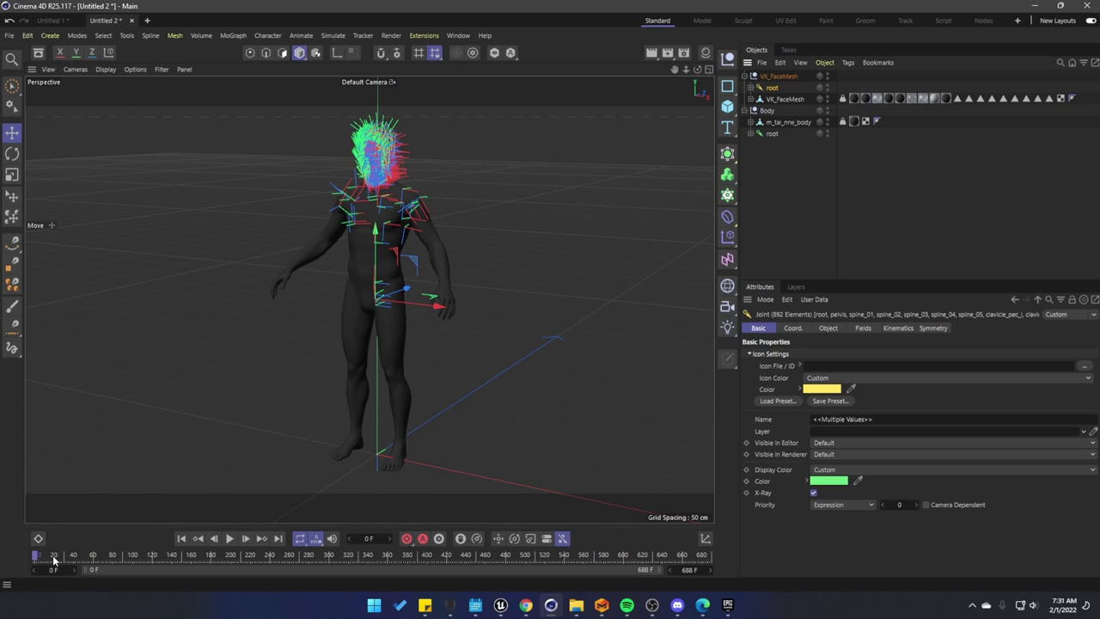
# Scrub the animation to frame 98 and back to frame 0 to compare body and head movement, then clear the selection
pyautogui.moveTo(38, 557); pyautogui.dragTo(131, 555)
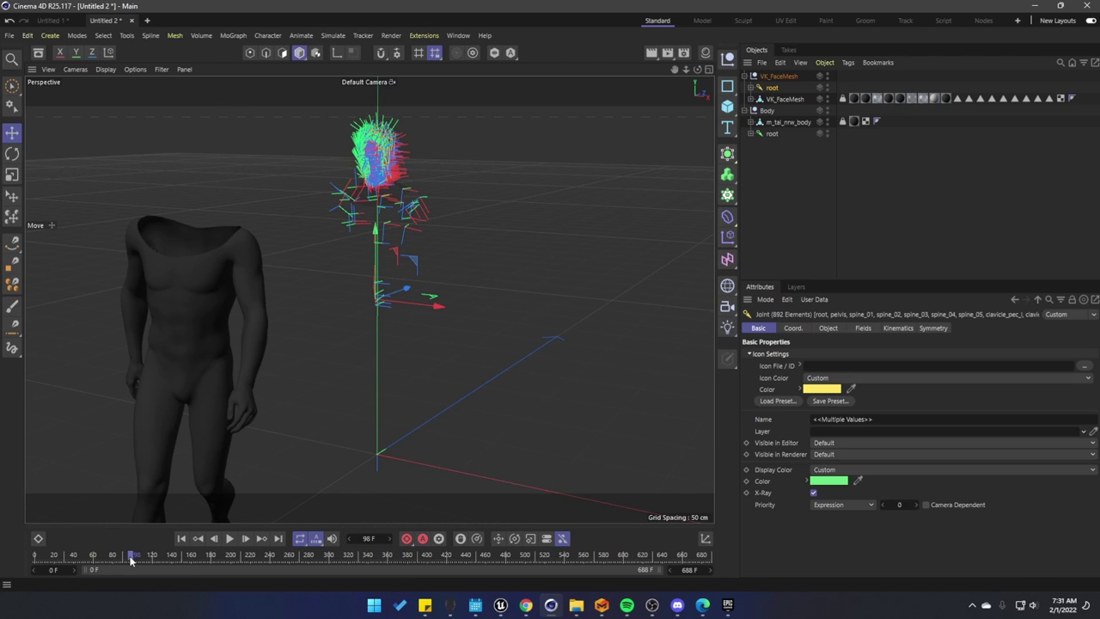
pyautogui.moveTo(131, 557); pyautogui.dragTo(30, 569)
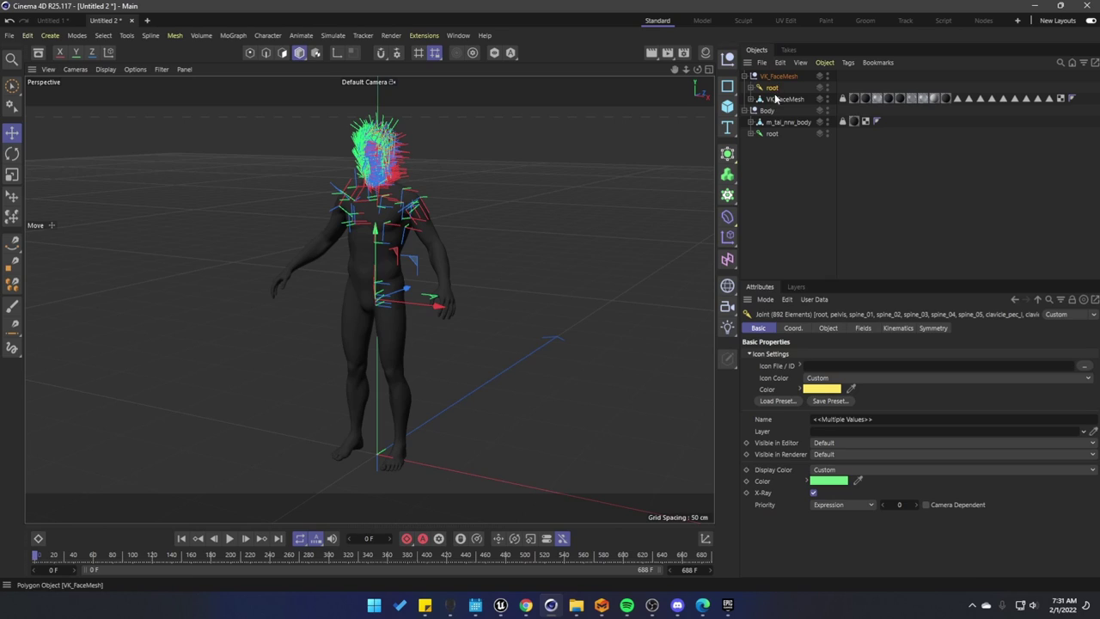
pyautogui.click(771, 179)
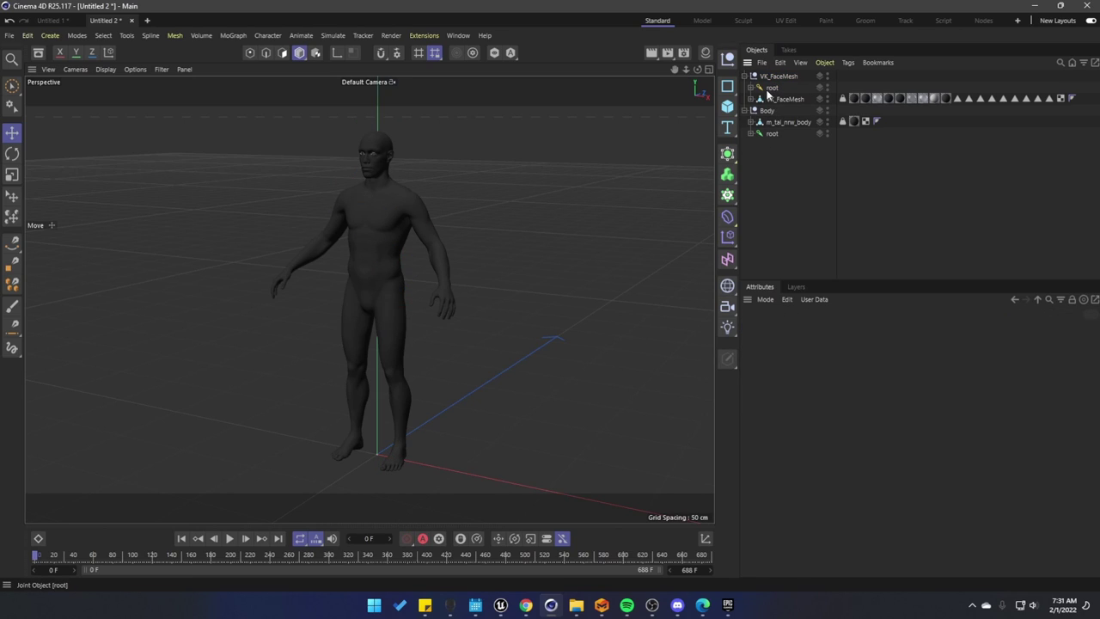
# Nest the face's root joint under the Body's root joint, set its Bone option to From Parent, and expand it
pyautogui.moveTo(771, 87); pyautogui.dragTo(779, 138)
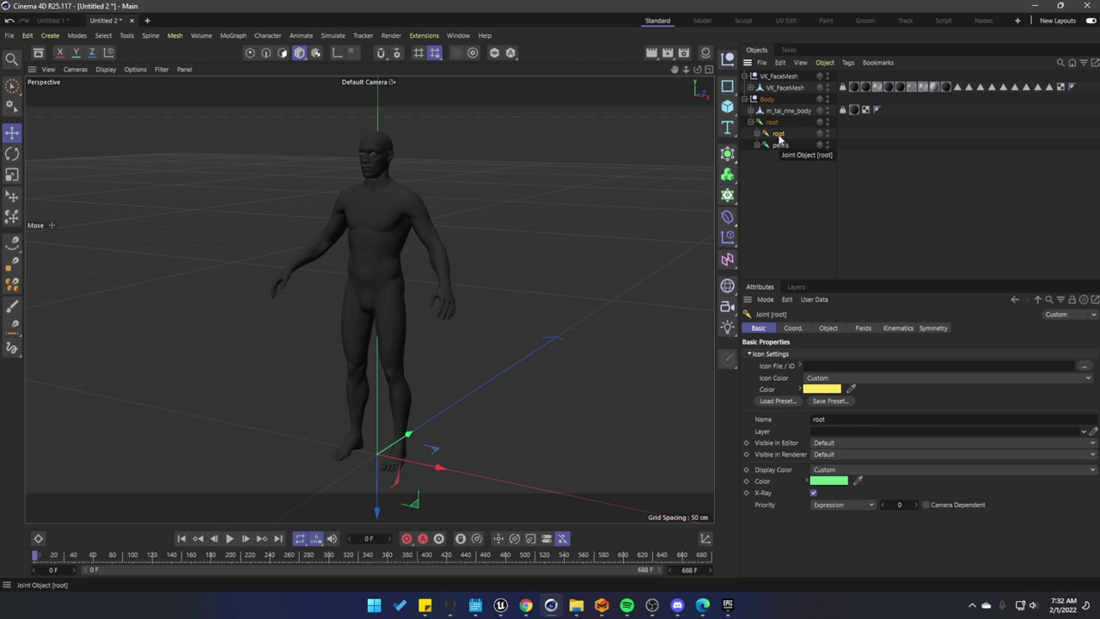
pyautogui.click(828, 330)
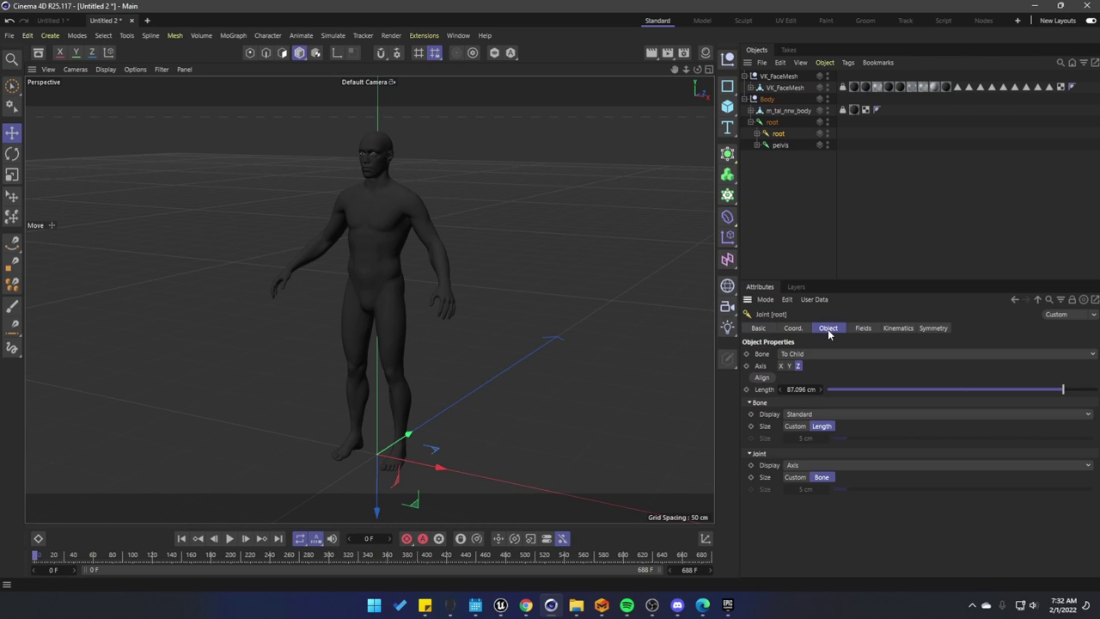
pyautogui.click(813, 355)
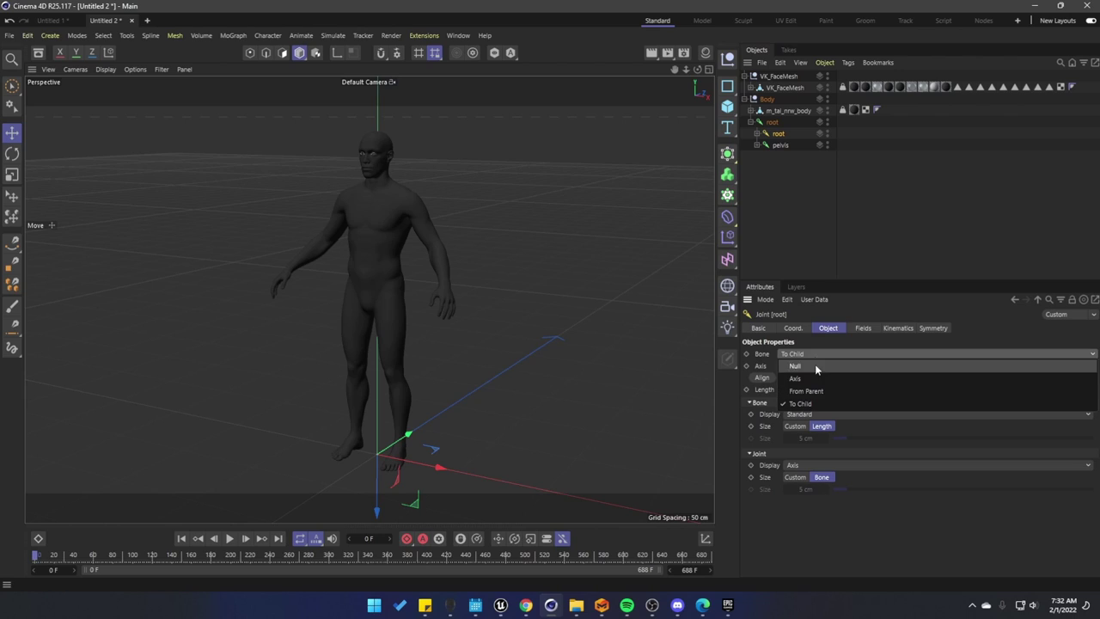
pyautogui.click(819, 391)
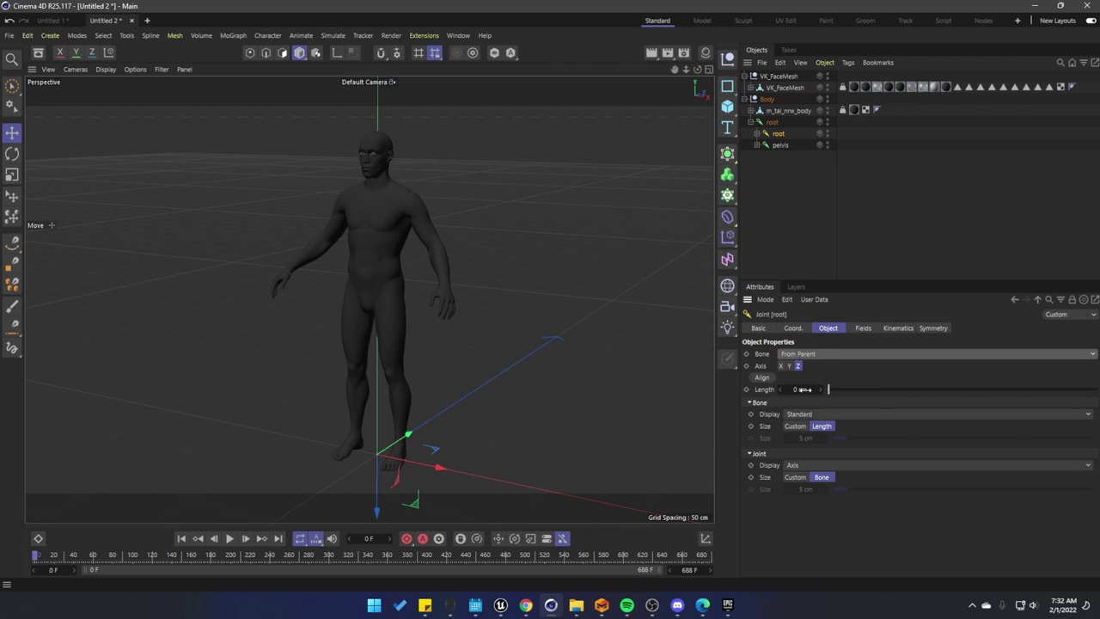
pyautogui.click(757, 134)
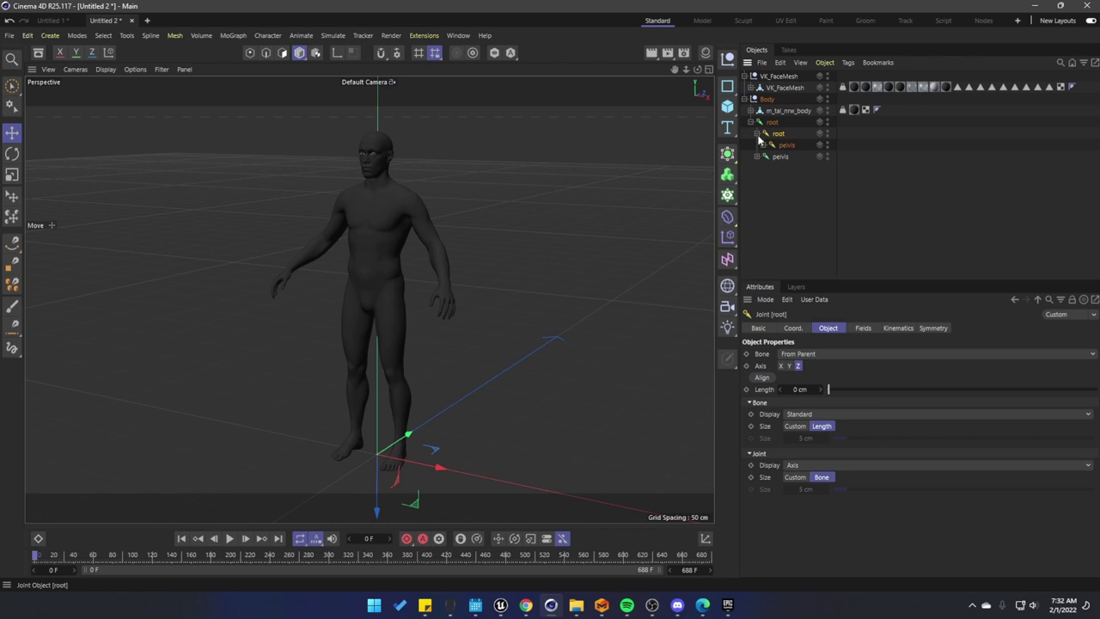
# Nest the face's pelvis joint under the body's pelvis joint and set its Bone option to From Parent with a length of 0 cm
pyautogui.moveTo(789, 149); pyautogui.dragTo(785, 157)
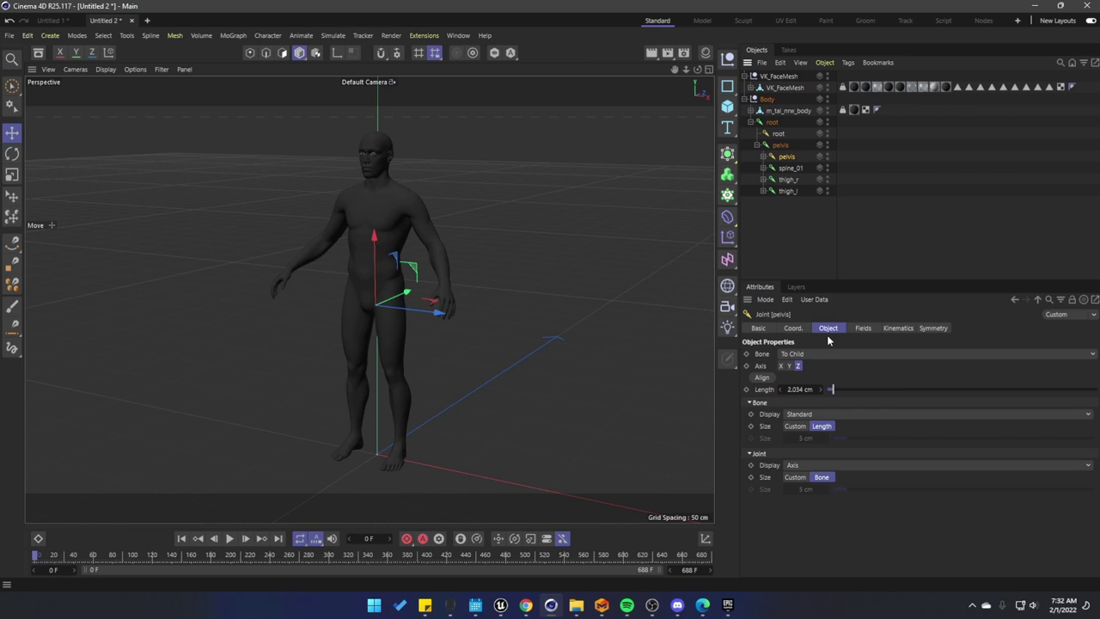
pyautogui.click(792, 354)
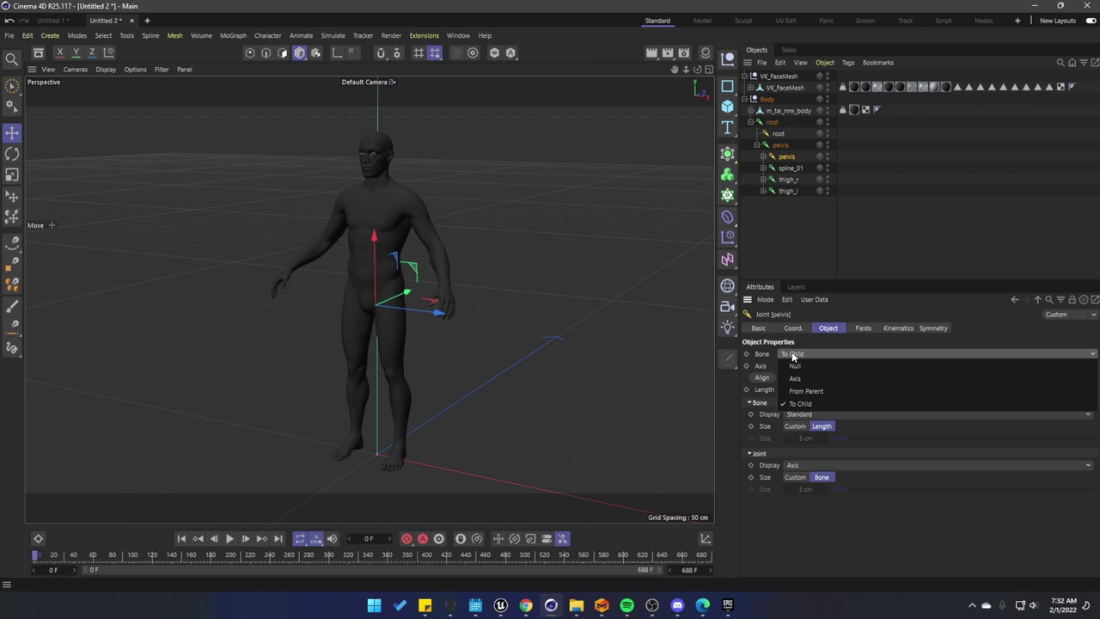
pyautogui.click(791, 392)
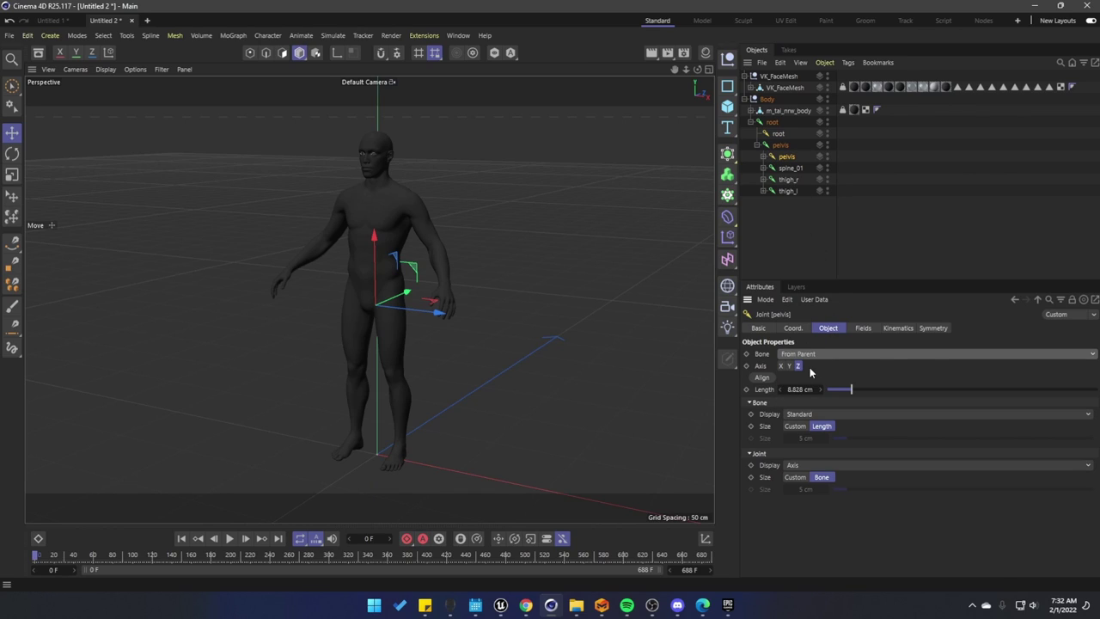
pyautogui.click(798, 390)
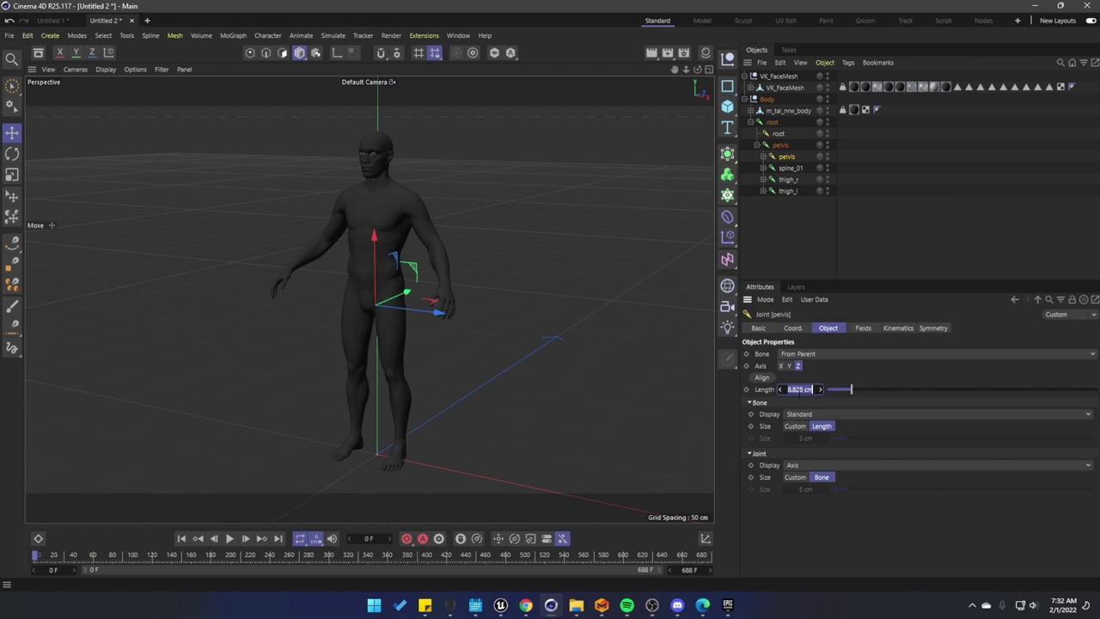
pyautogui.write('0')
pyautogui.press('Return')
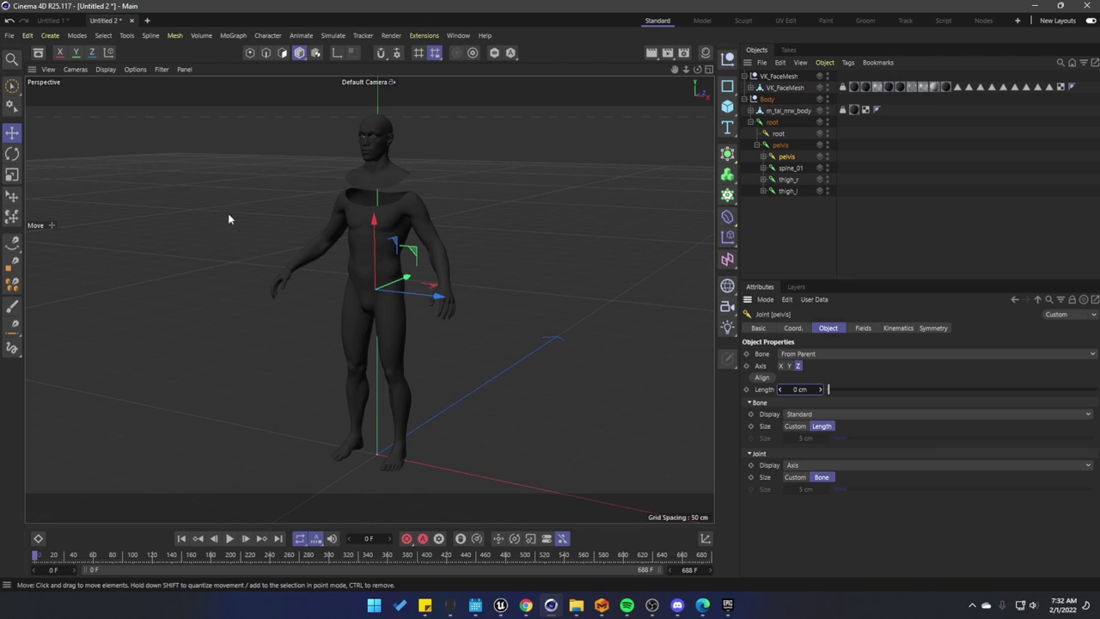
# Nest the face's spine_01 joint under the body's spine_01 joint and set its Bone option to From Parent with a length of 0 cm
pyautogui.click(763, 157)
pyautogui.moveTo(795, 166); pyautogui.dragTo(787, 180)
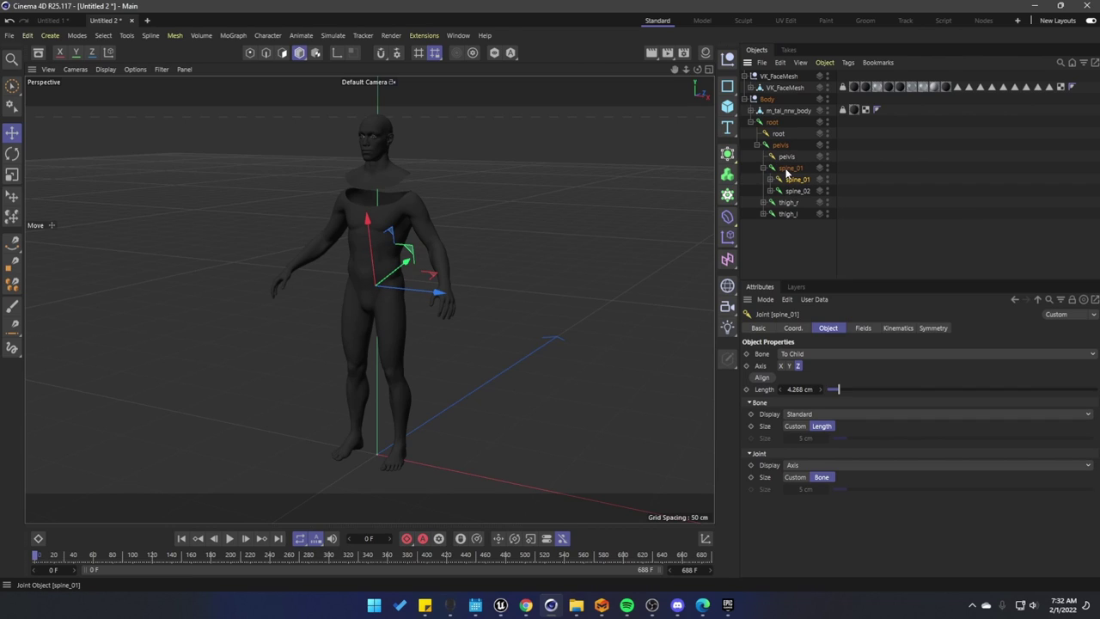
pyautogui.click(798, 355)
pyautogui.click(806, 384)
pyautogui.click(800, 355)
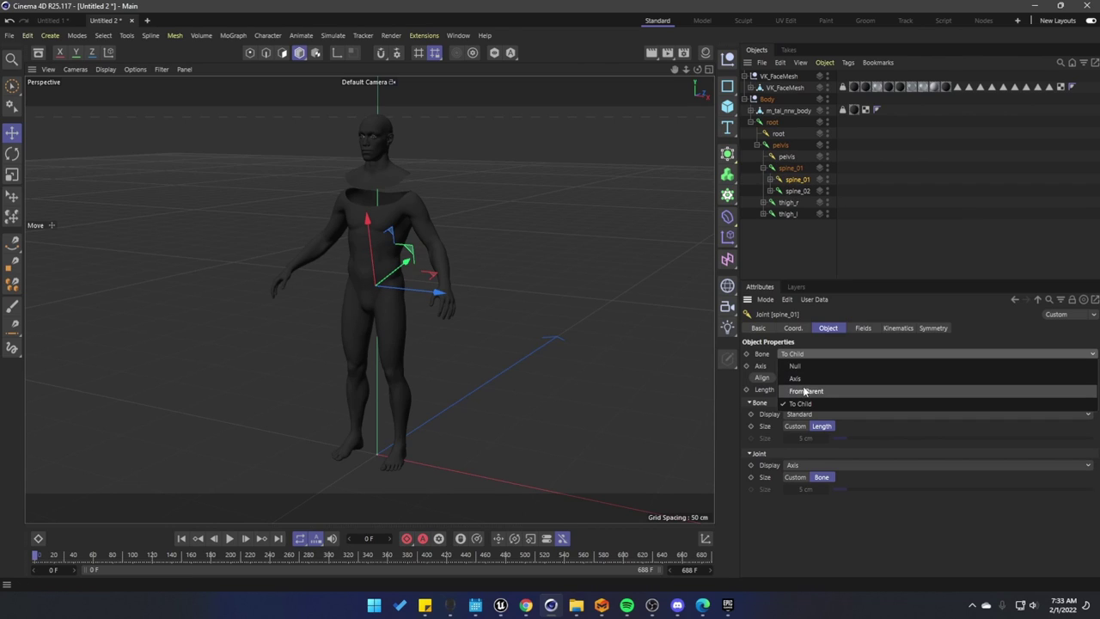
pyautogui.click(806, 391)
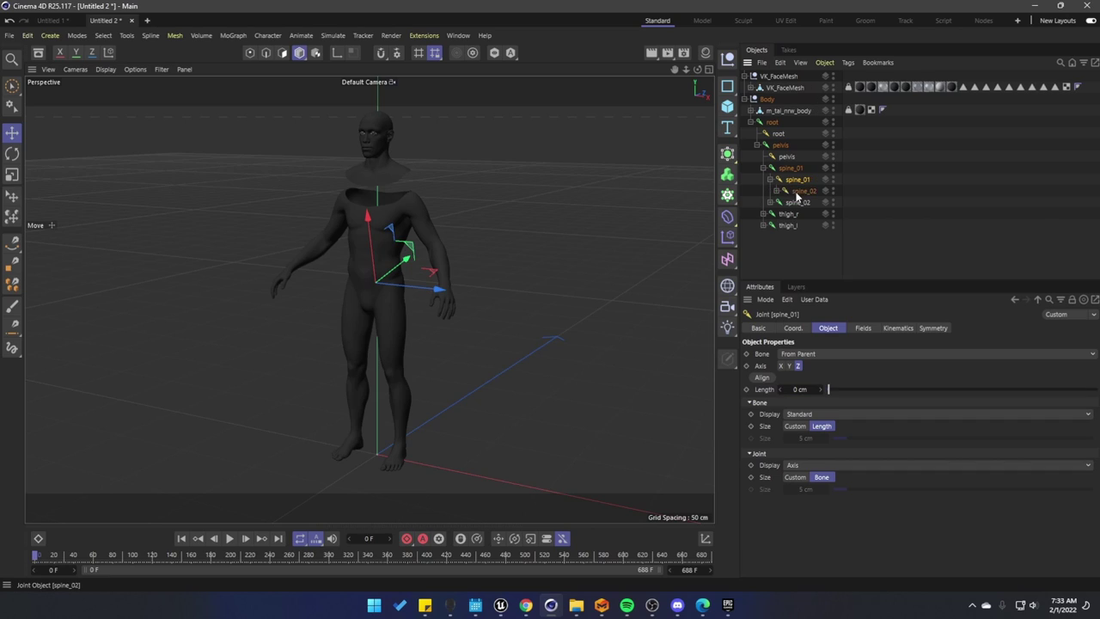
# Nest the face's spine_02 joint under the body's spine_02 joint and set its Bone option to From Parent with a length of 0 cm
pyautogui.moveTo(796, 193); pyautogui.dragTo(796, 204)
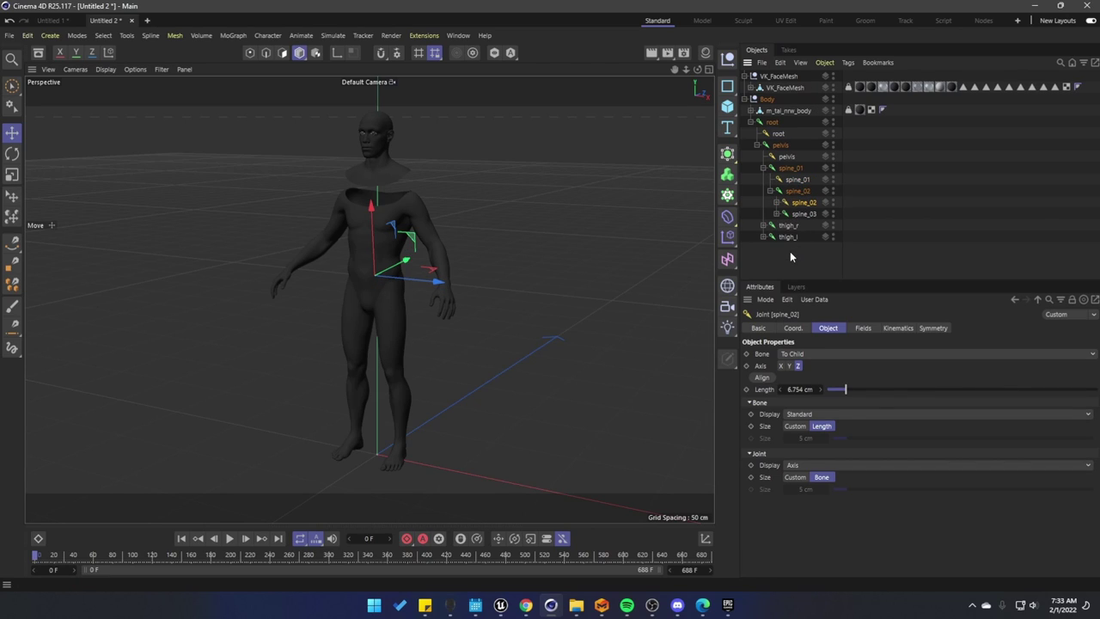
pyautogui.click(806, 355)
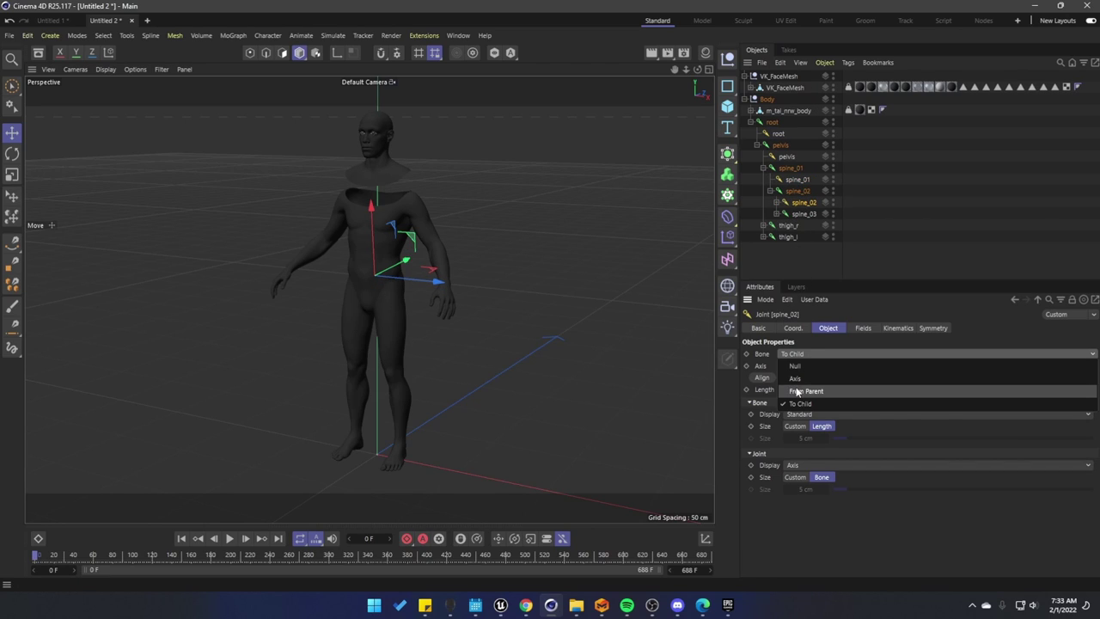
pyautogui.click(805, 391)
# Nest the face's spine_03 joint under the body's spine_03 joint and set its Bone option to From Parent with a length of 0 cm
pyautogui.click(804, 214)
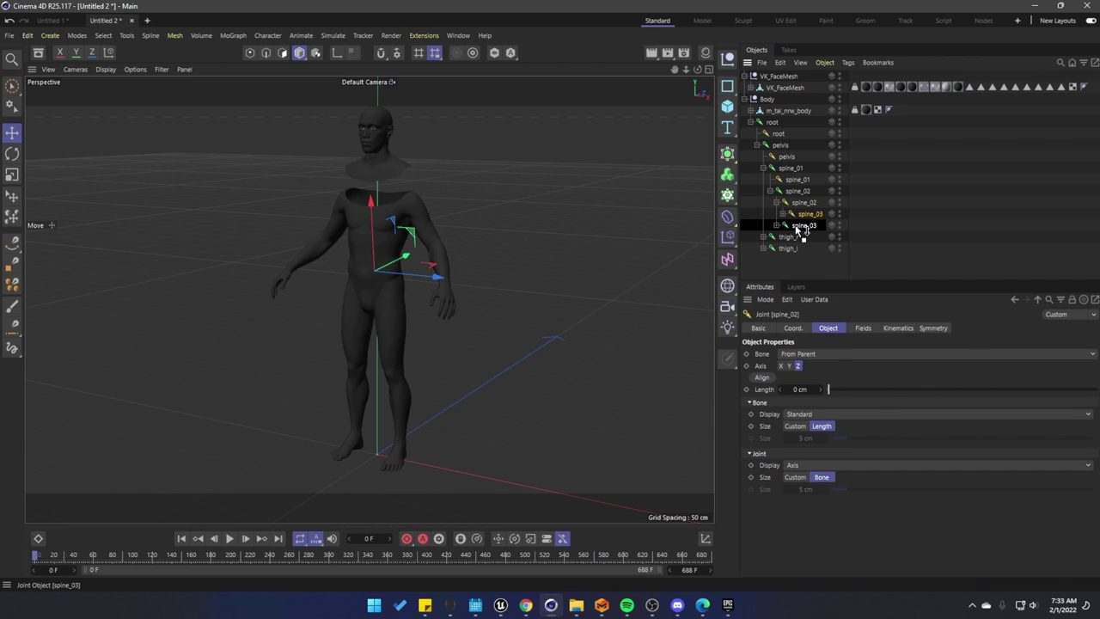
pyautogui.click(794, 355)
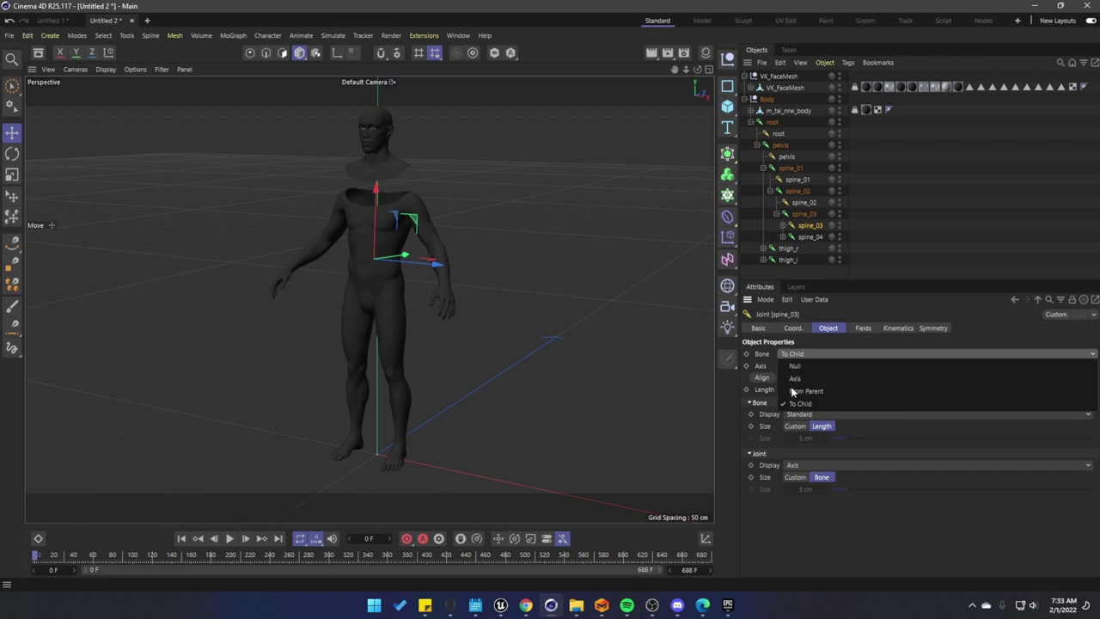
pyautogui.click(795, 392)
pyautogui.click(801, 391)
pyautogui.write('0')
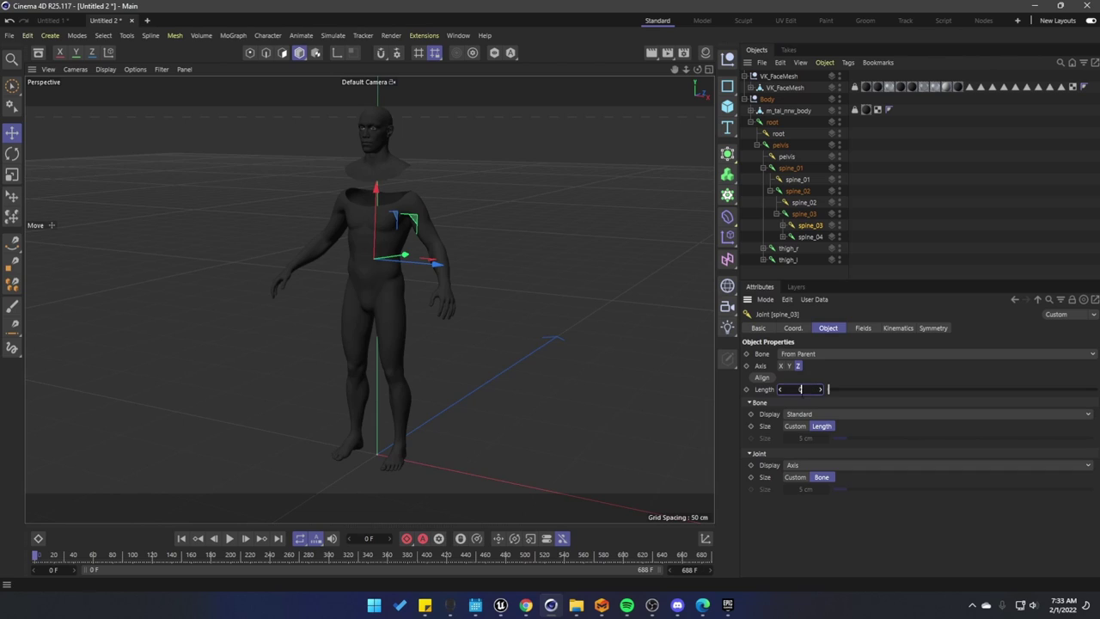
pyautogui.press('Return')
# Nest the face's spine_04 joint under the body's spine_04 joint and set its Bone option to From Parent with a length of 0 cm
pyautogui.click(783, 237)
pyautogui.click(817, 248)
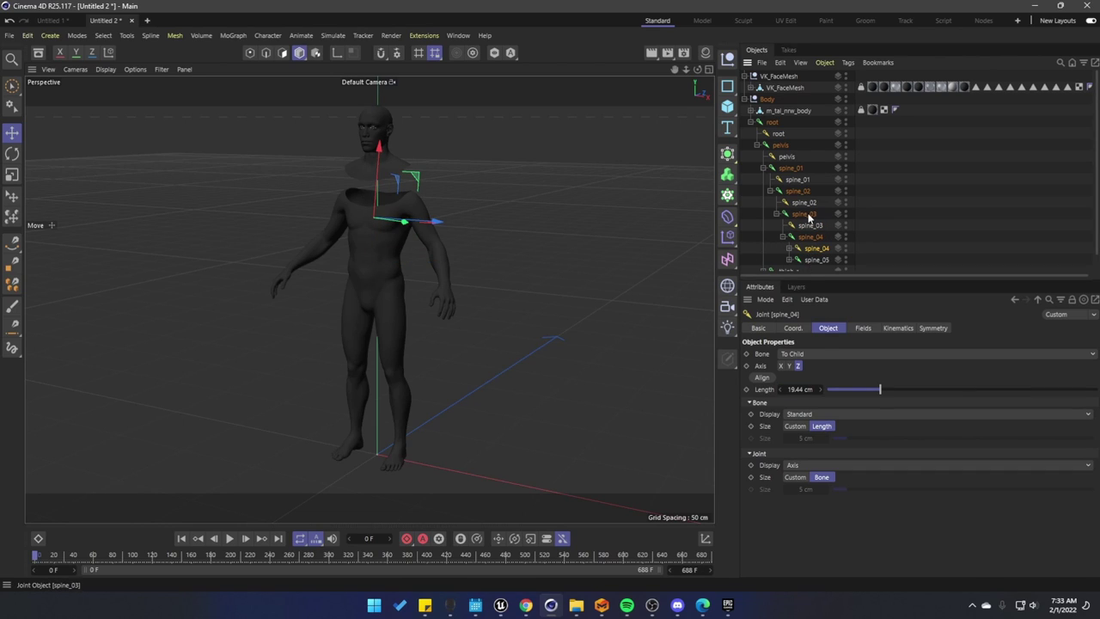
pyautogui.scroll(-1, 813, 219)
pyautogui.click(796, 353)
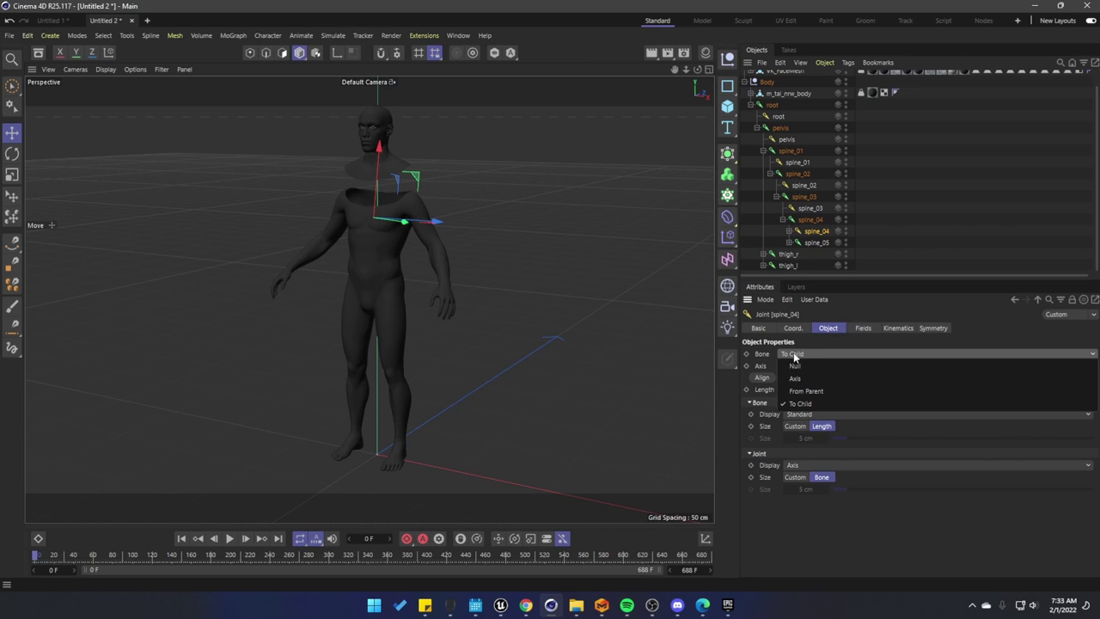
pyautogui.click(791, 388)
pyautogui.click(789, 355)
pyautogui.click(795, 389)
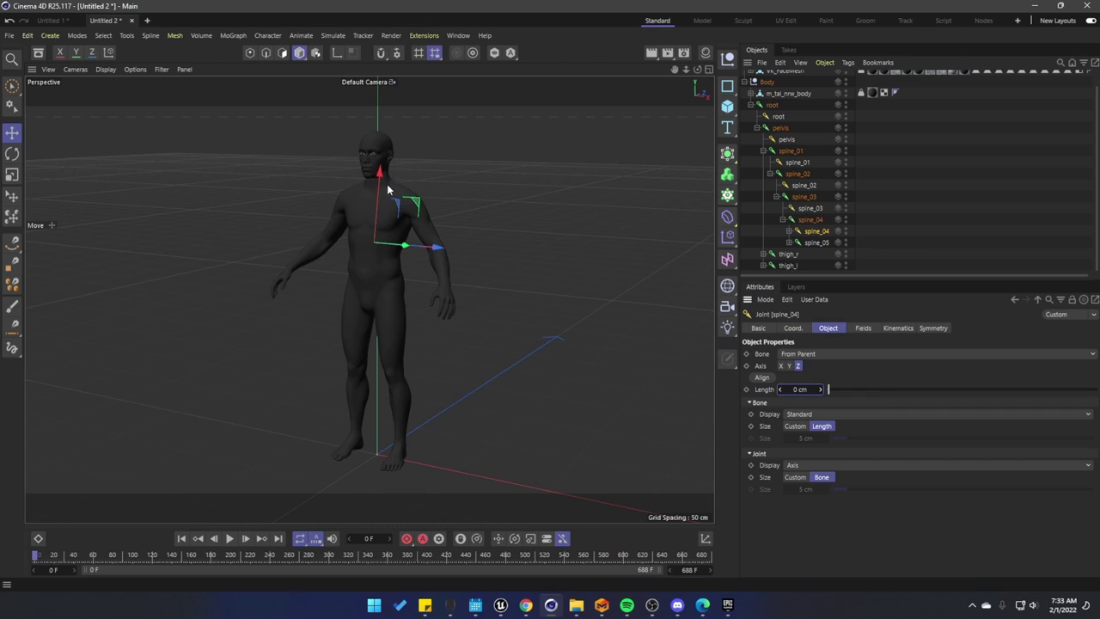
# Nest the face's spine_05 joint under the body's spine_05 joint and set its Bone option to From Parent
pyautogui.click(789, 231)
pyautogui.scroll(-1, 816, 243)
pyautogui.moveTo(817, 233); pyautogui.dragTo(816, 243)
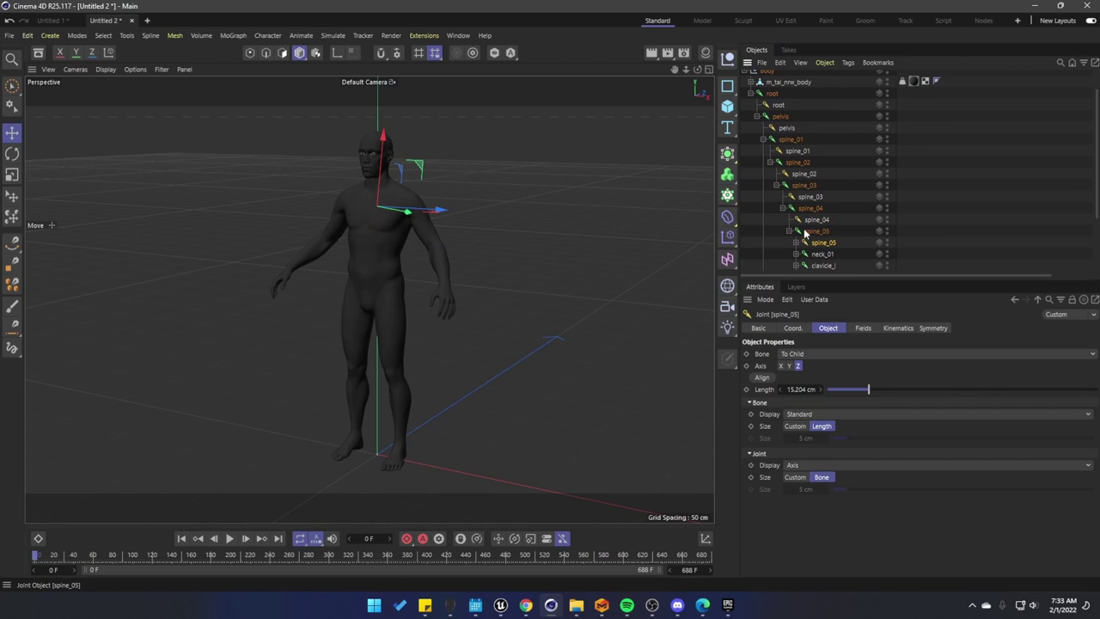
pyautogui.scroll(-2, 808, 228)
pyautogui.click(791, 354)
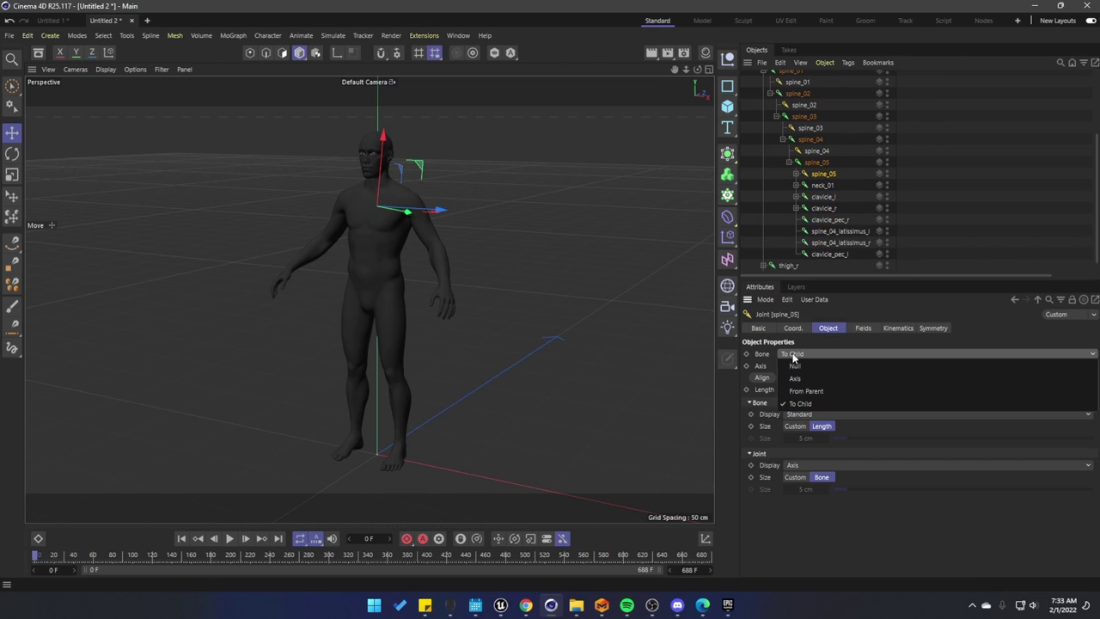
pyautogui.click(795, 388)
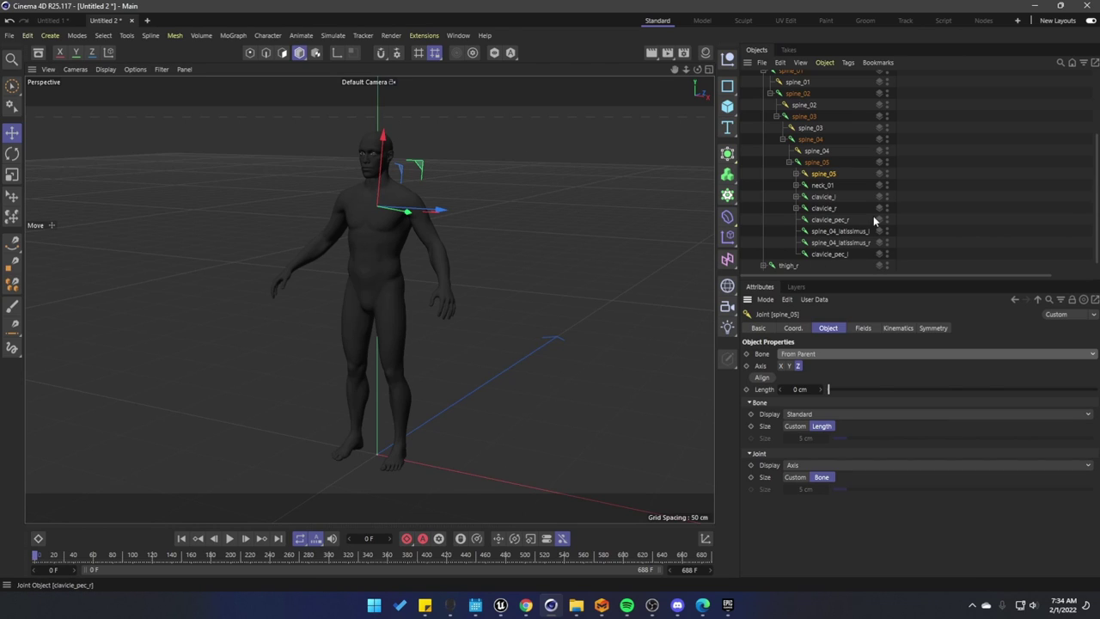
# Expand the face's spine_05, nest its neck_01 joint under the body's neck_01 joint, and set that joint's Bone option to From Parent
pyautogui.scroll(-1, 790, 189)
pyautogui.click(795, 163)
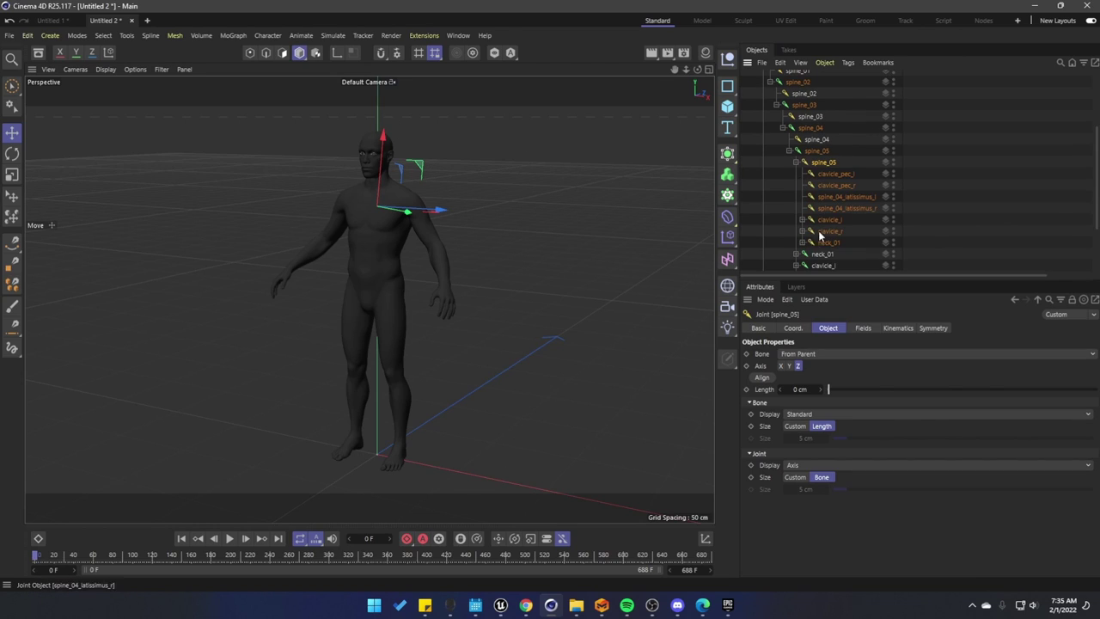
pyautogui.scroll(-2, 835, 217)
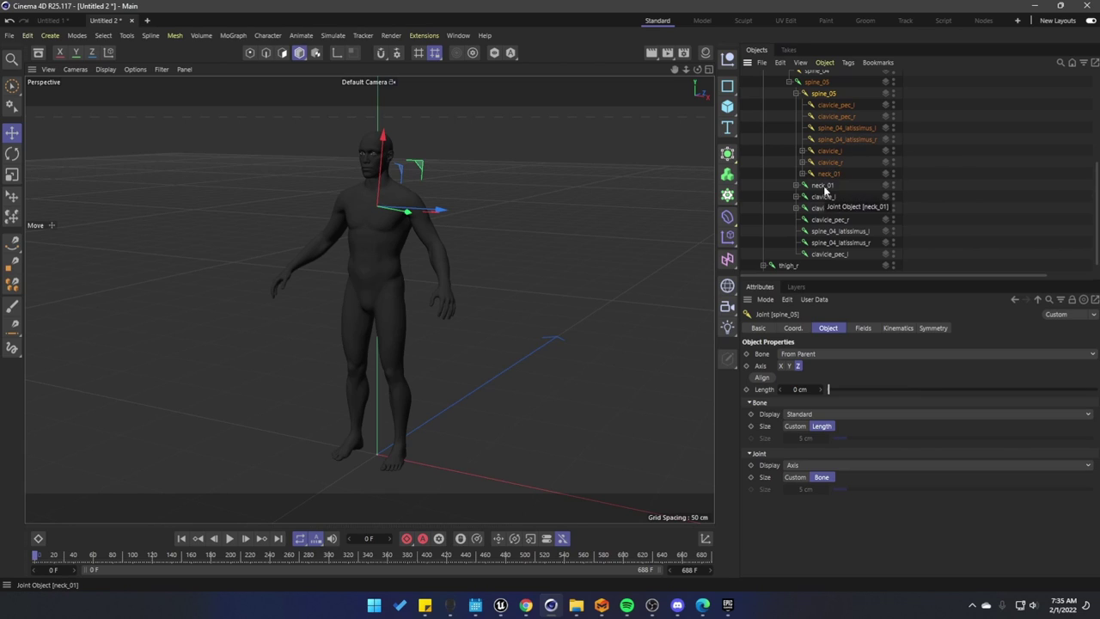
pyautogui.moveTo(827, 174); pyautogui.dragTo(827, 189)
pyautogui.click(792, 354)
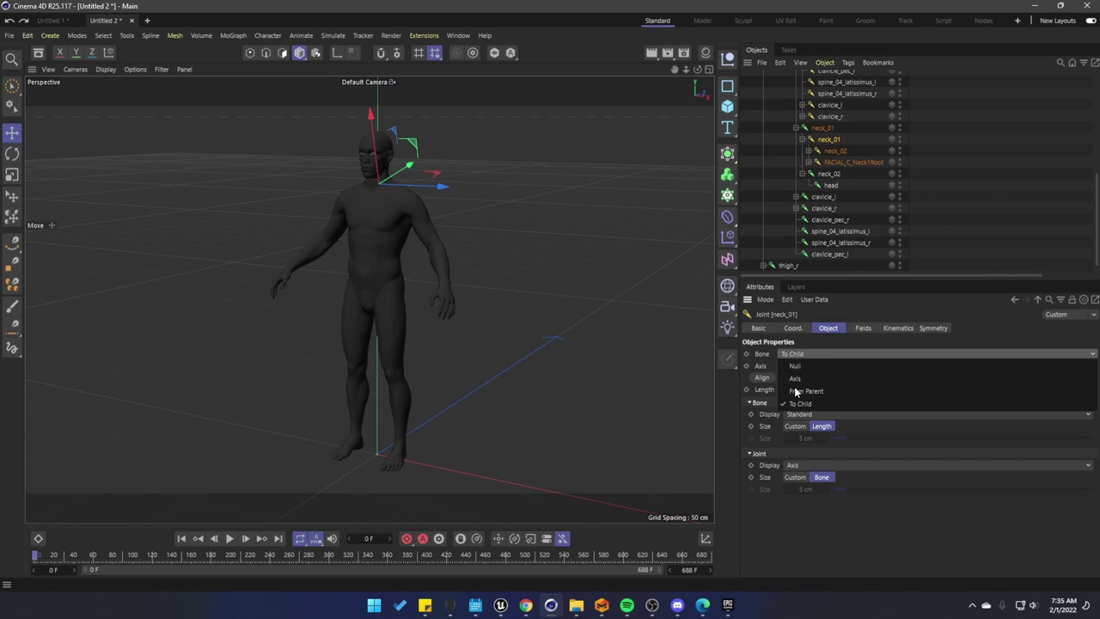
pyautogui.click(795, 391)
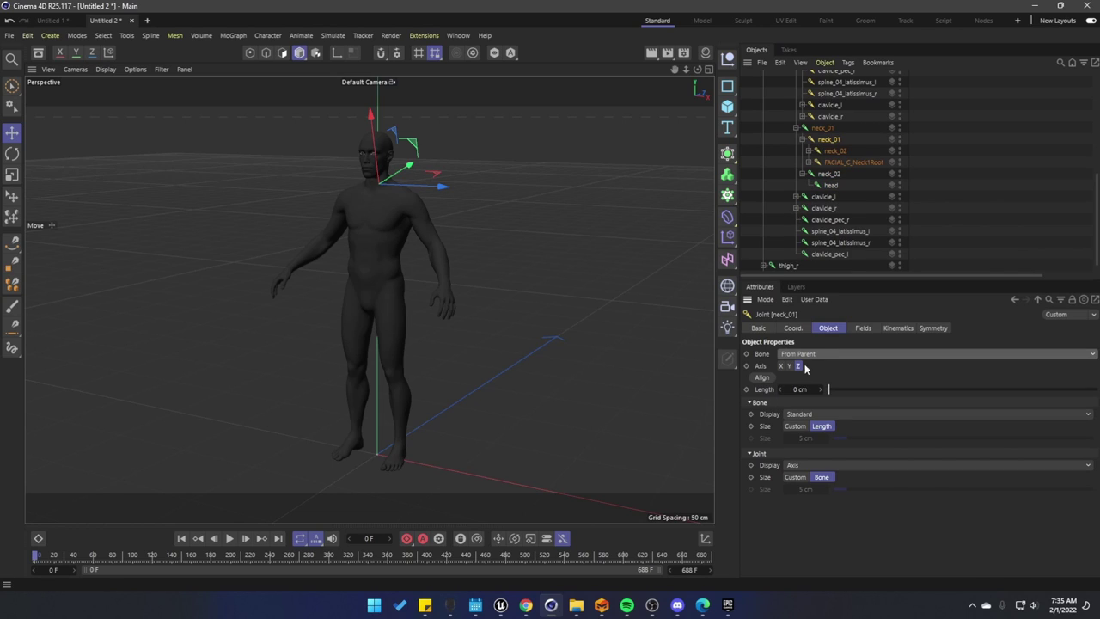
# Nest the face's neck_02 joint under the body's neck_02 joint and set its Bone option to From Parent
pyautogui.click(833, 152)
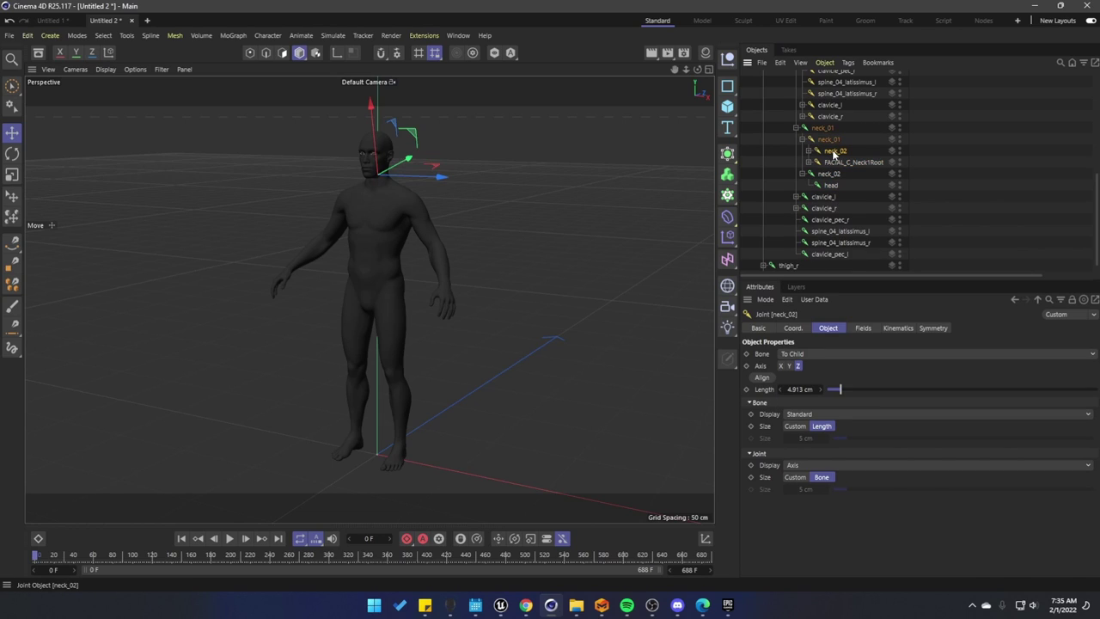
pyautogui.moveTo(833, 152); pyautogui.dragTo(829, 176)
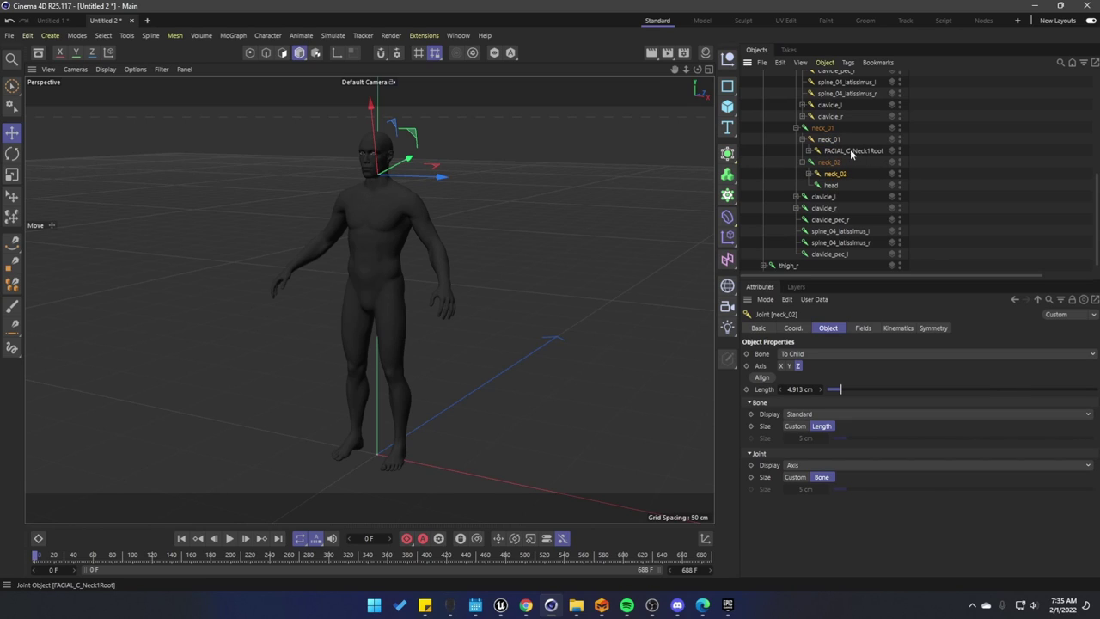
pyautogui.click(799, 354)
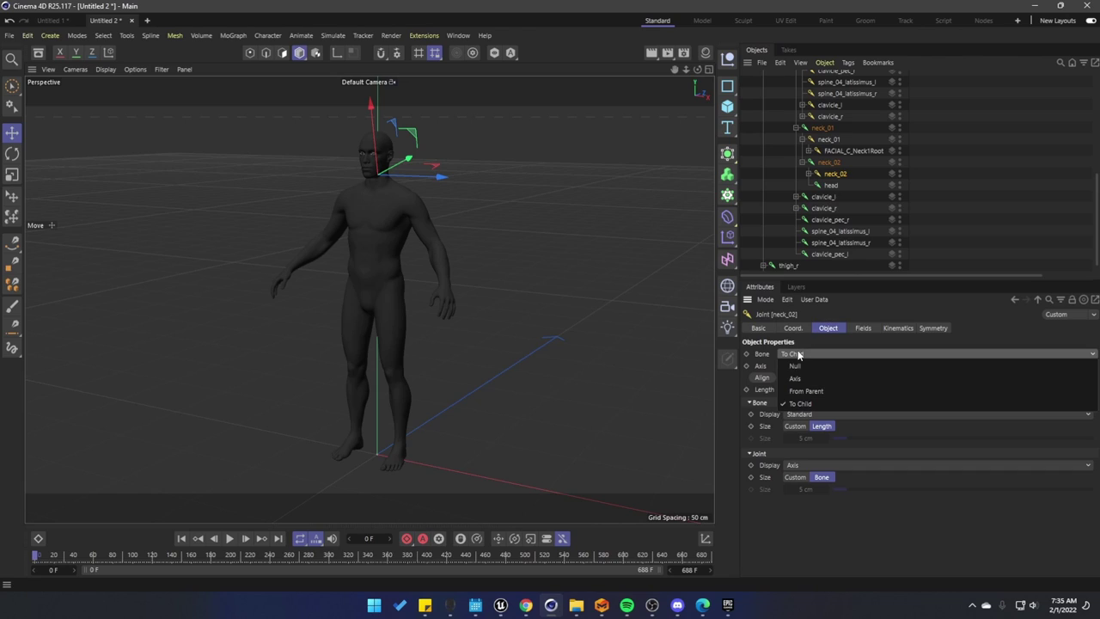
pyautogui.click(792, 380)
pyautogui.click(791, 355)
pyautogui.click(799, 390)
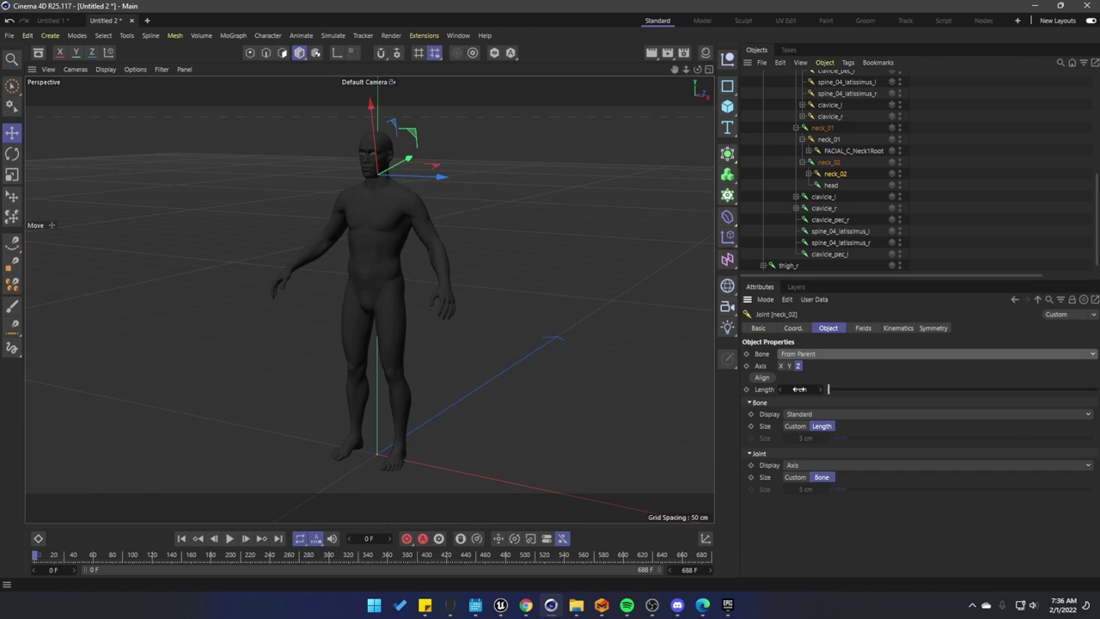
# Nest the face's head joint under the body's head joint and set its Bone option to From Parent
pyautogui.click(809, 174)
pyautogui.moveTo(837, 186); pyautogui.dragTo(833, 209)
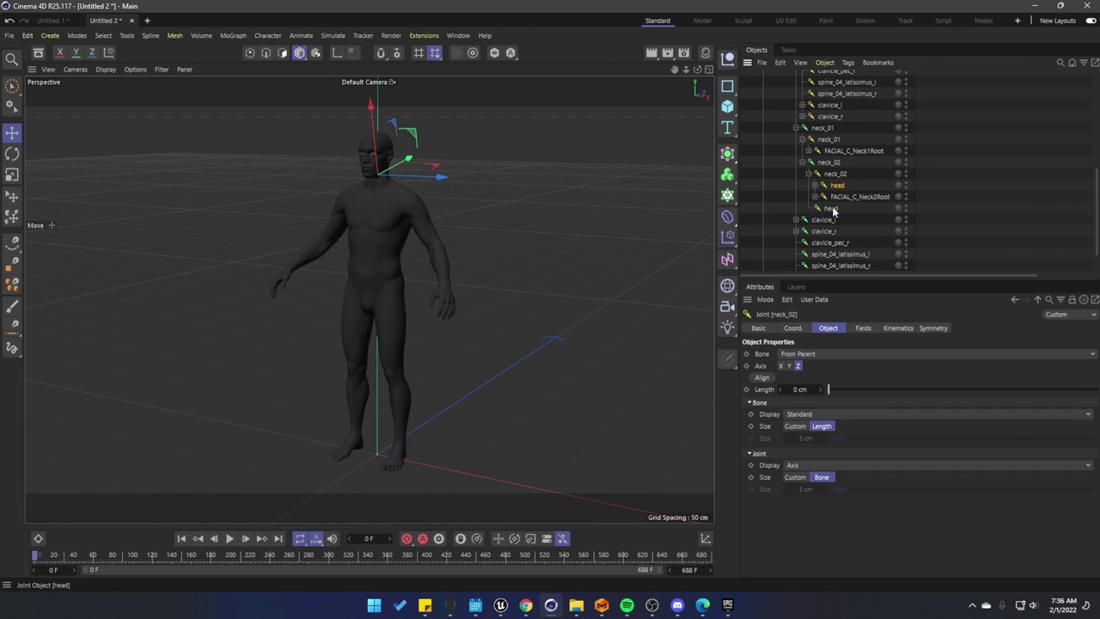
pyautogui.click(793, 355)
pyautogui.click(793, 356)
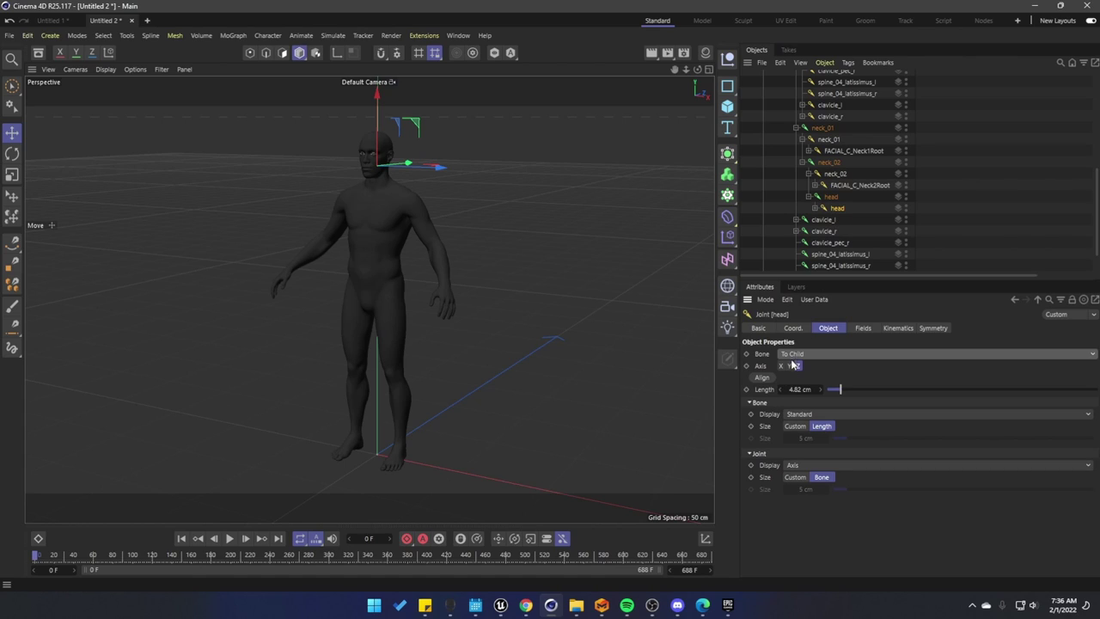
pyautogui.click(792, 356)
pyautogui.click(792, 390)
# Collapse the head, neck_02 and neck_01 joint hierarchies and mark the body's neck_01 joint with green visibility dots
pyautogui.click(814, 208)
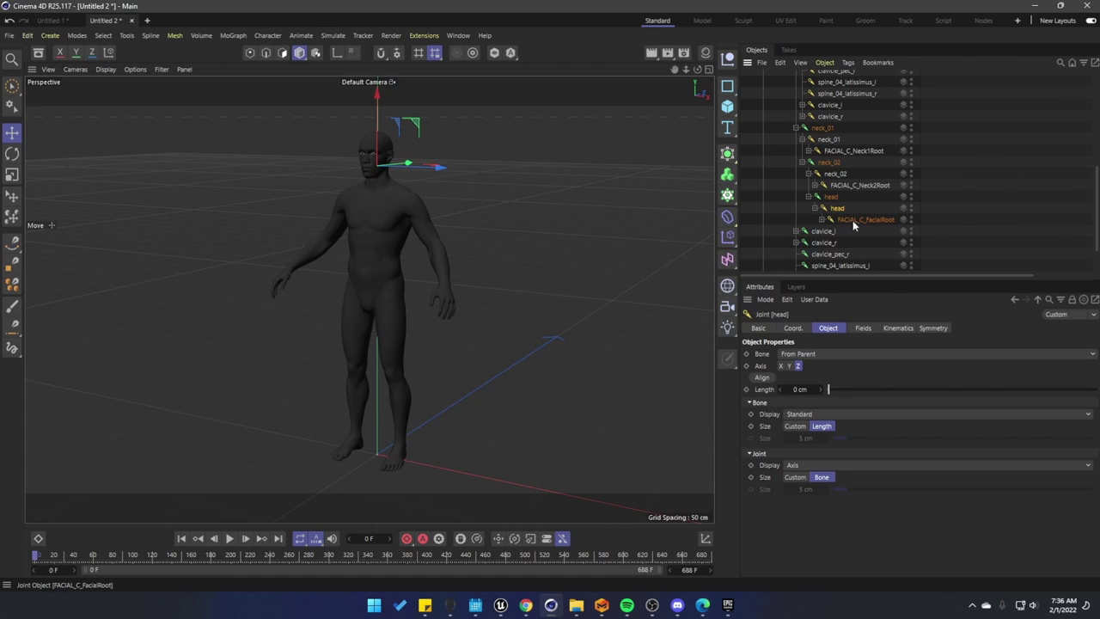
pyautogui.click(807, 197)
pyautogui.click(809, 174)
pyautogui.click(802, 162)
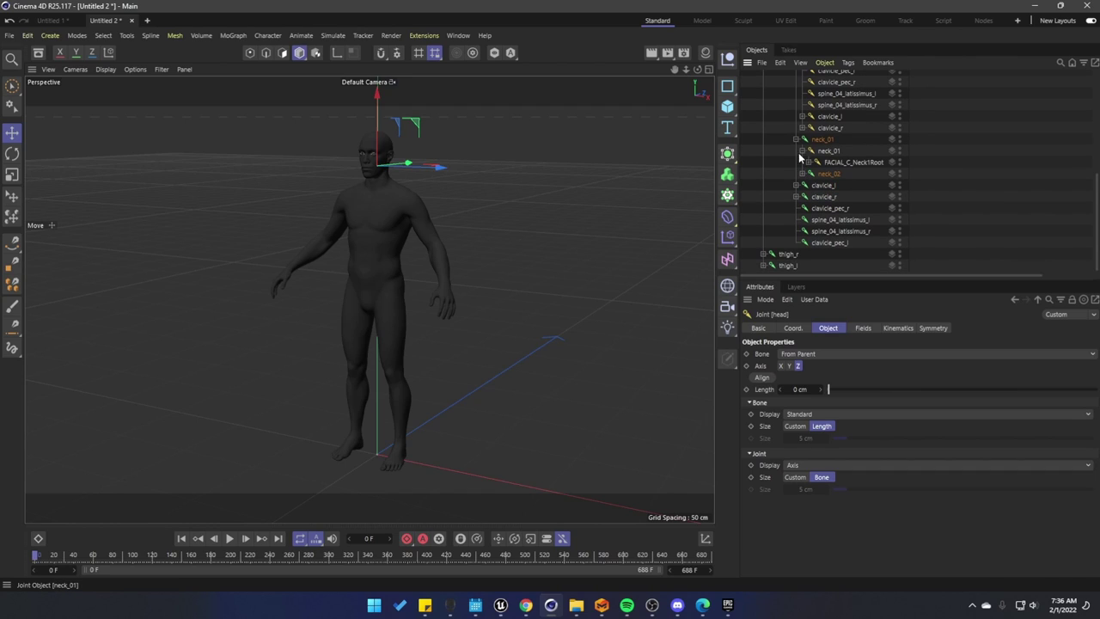
pyautogui.click(795, 140)
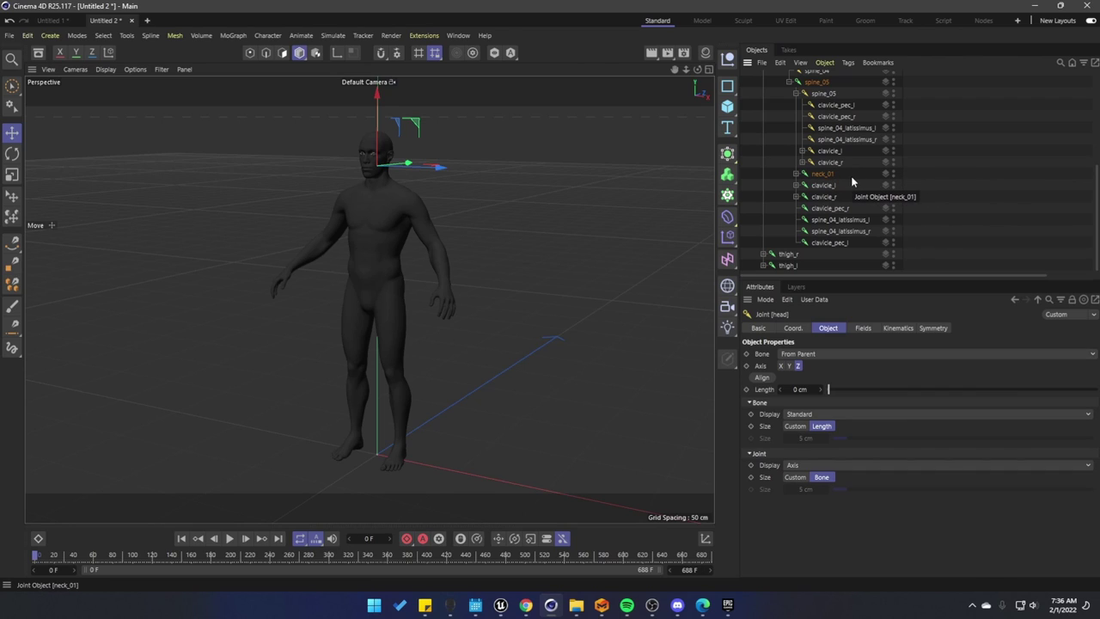
pyautogui.click(893, 173)
pyautogui.click(893, 174)
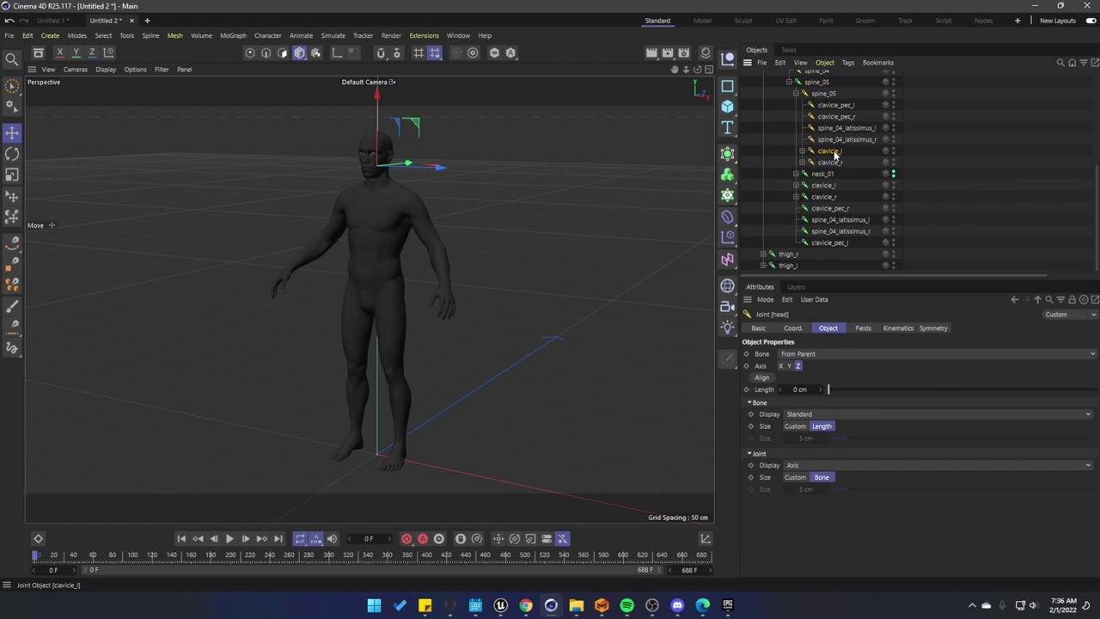
# Nest the face's clavicle_l joint under the body's clavicle_l joint and set its Bone option to From Parent
pyautogui.moveTo(834, 154); pyautogui.dragTo(828, 187)
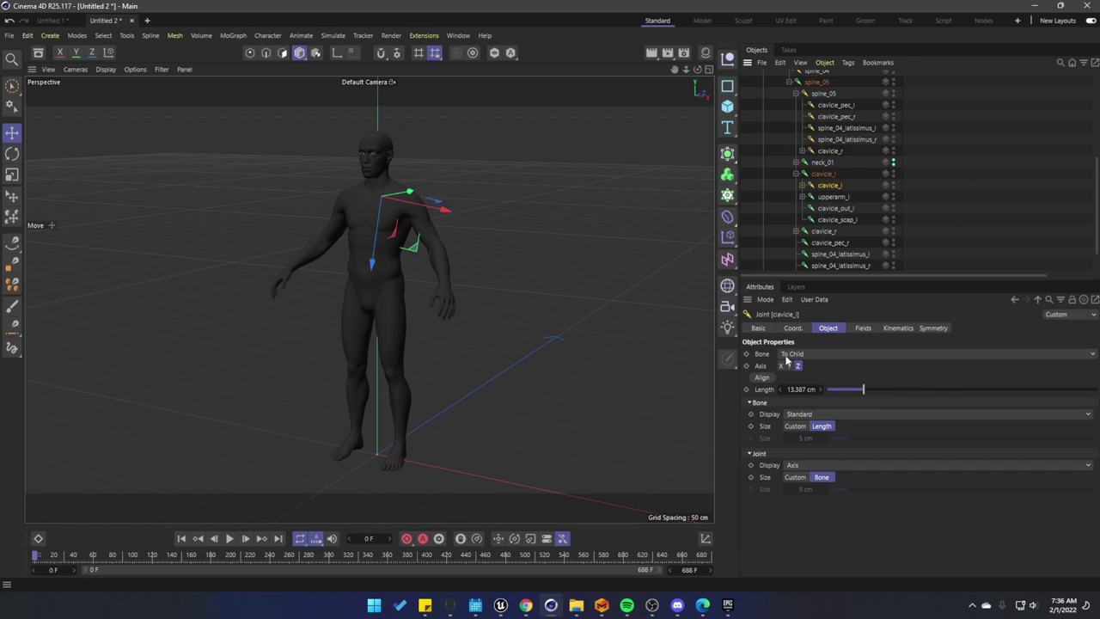
pyautogui.click(788, 354)
pyautogui.click(788, 354)
pyautogui.click(787, 354)
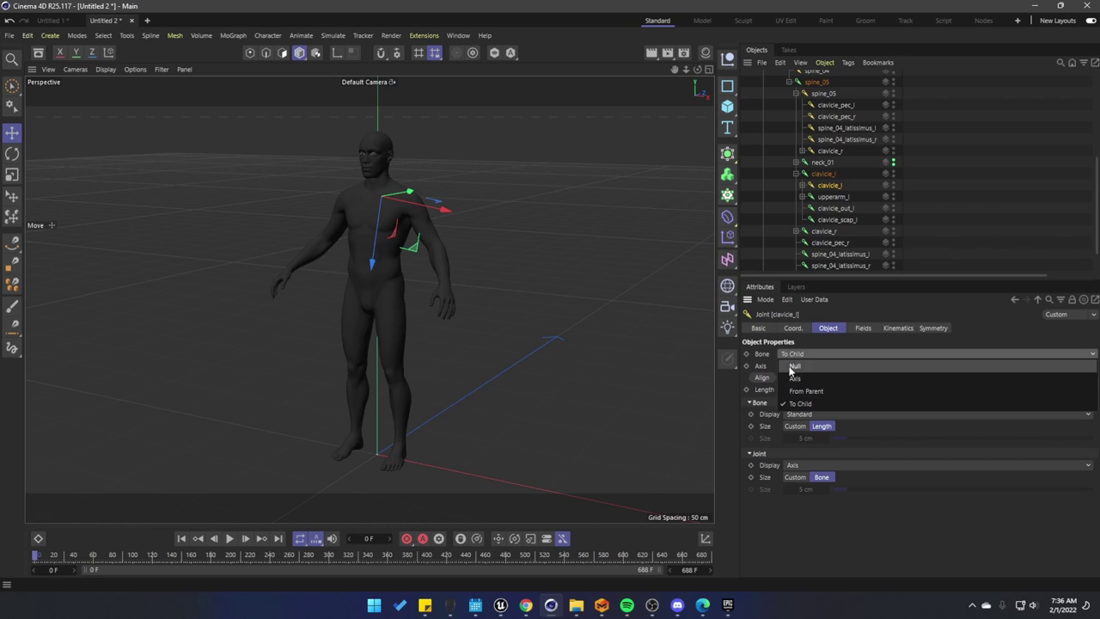
pyautogui.click(805, 392)
# Expand the face's clavicle_l, nest its upperarm_l joint under the body's upperarm_l joint, and set that joint's Bone option to From Parent
pyautogui.click(802, 185)
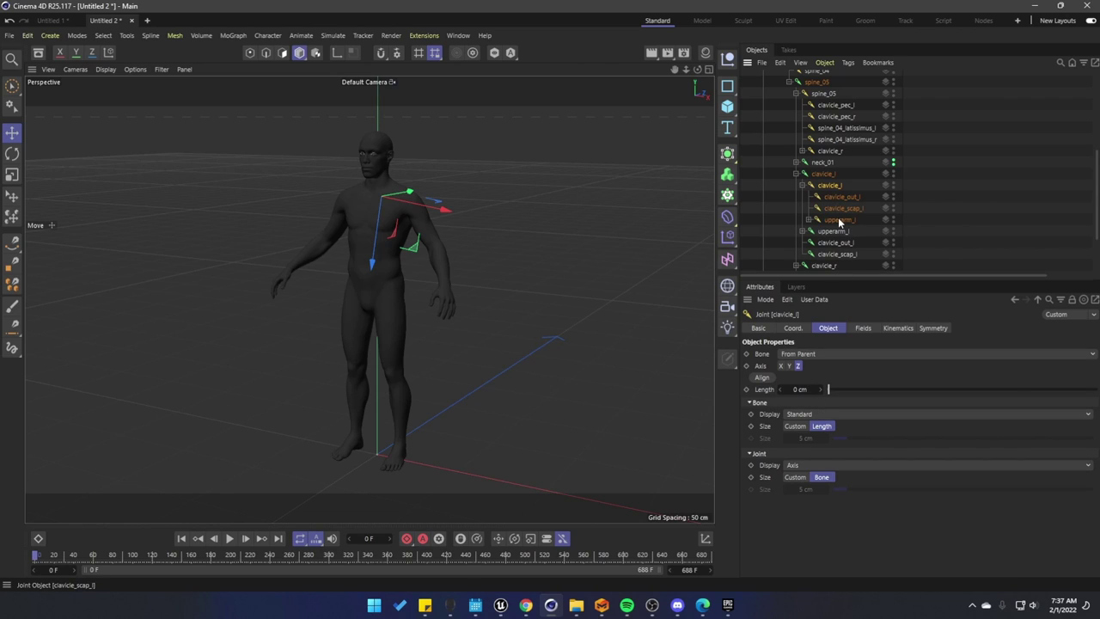
pyautogui.moveTo(838, 220); pyautogui.dragTo(835, 236)
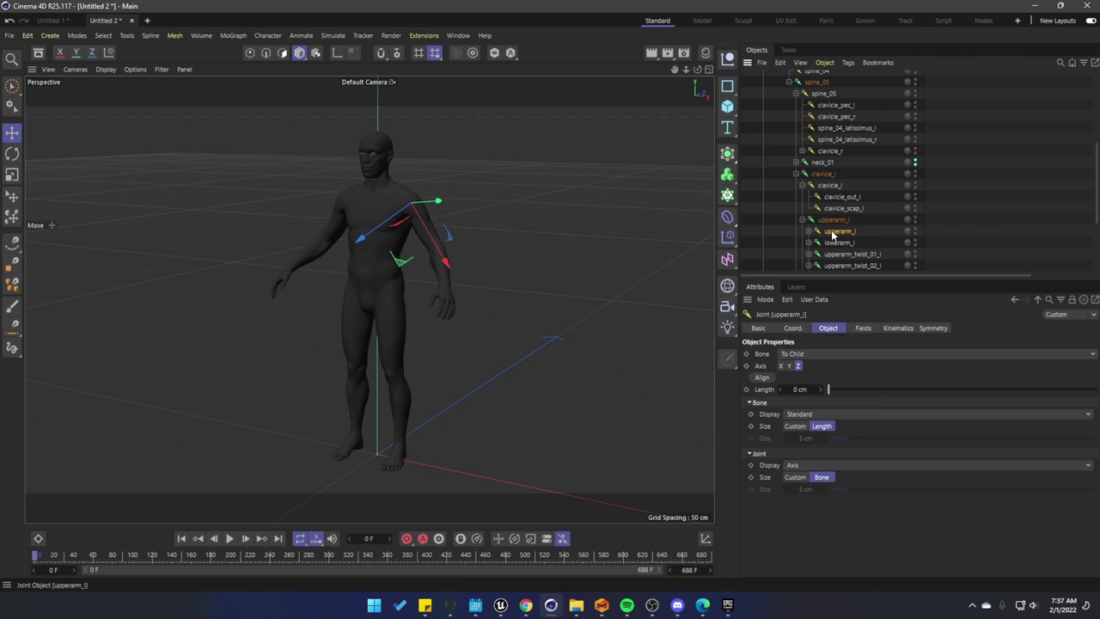
pyautogui.click(802, 354)
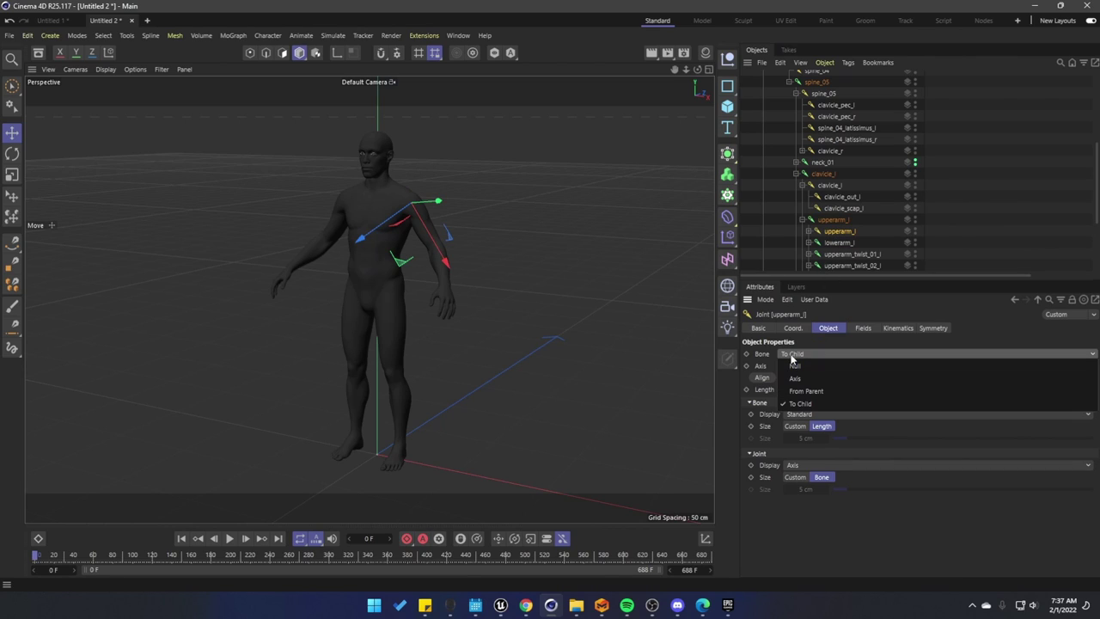
pyautogui.click(796, 392)
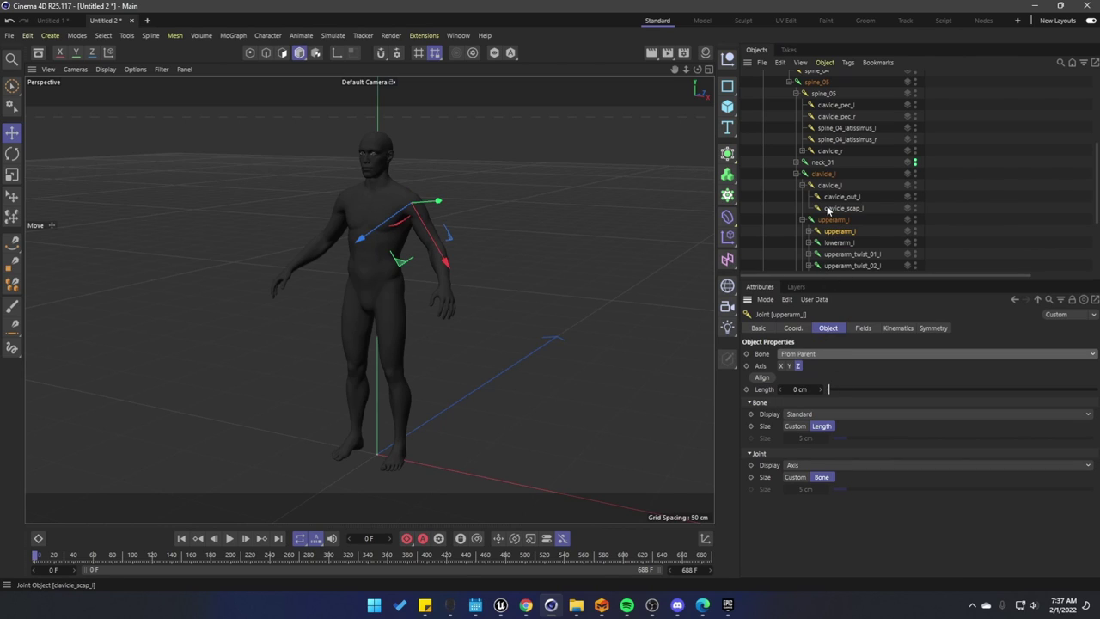
# Nest the face's upperarm_correctiveRoot_l and upperarm_bck_l joints under their matching body joints, with each Bone option set to From Parent
pyautogui.scroll(-5, 833, 206)
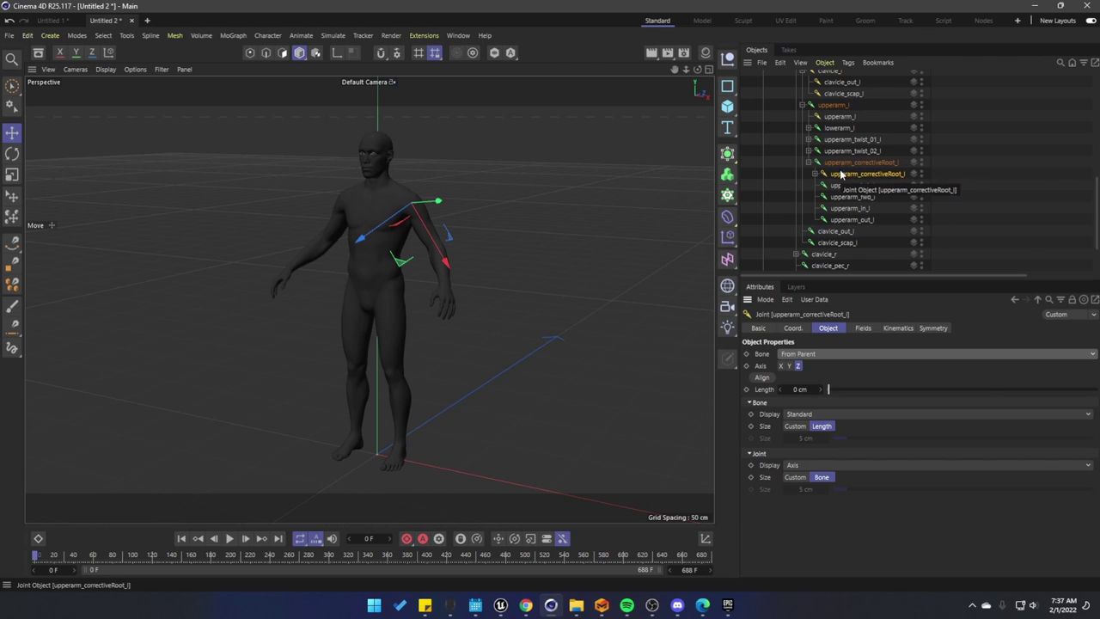
pyautogui.click(813, 173)
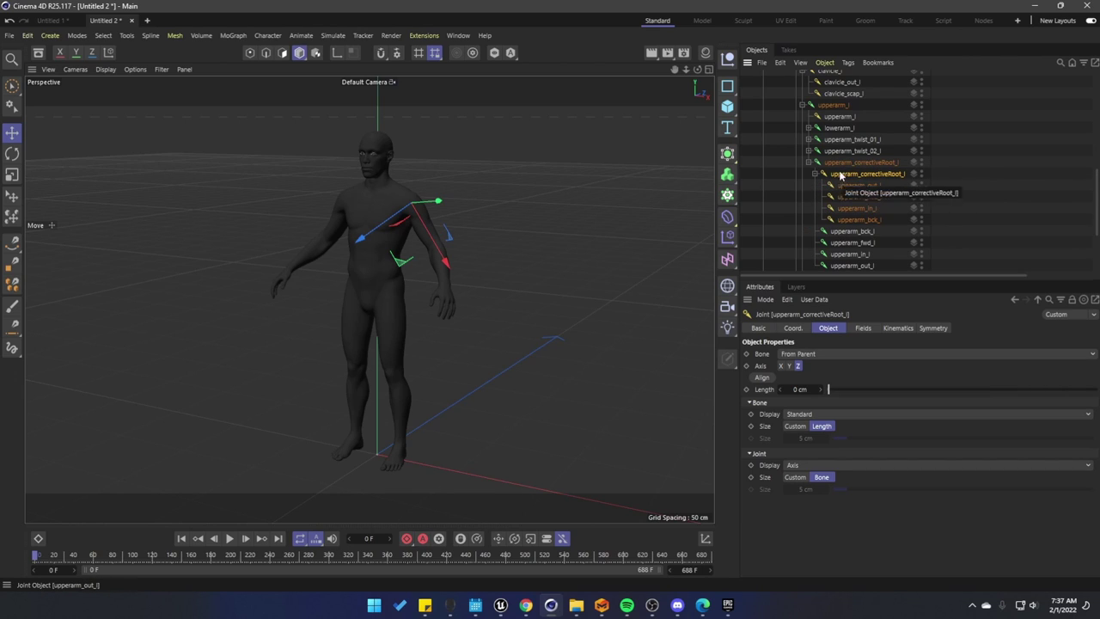
pyautogui.scroll(-2, 862, 174)
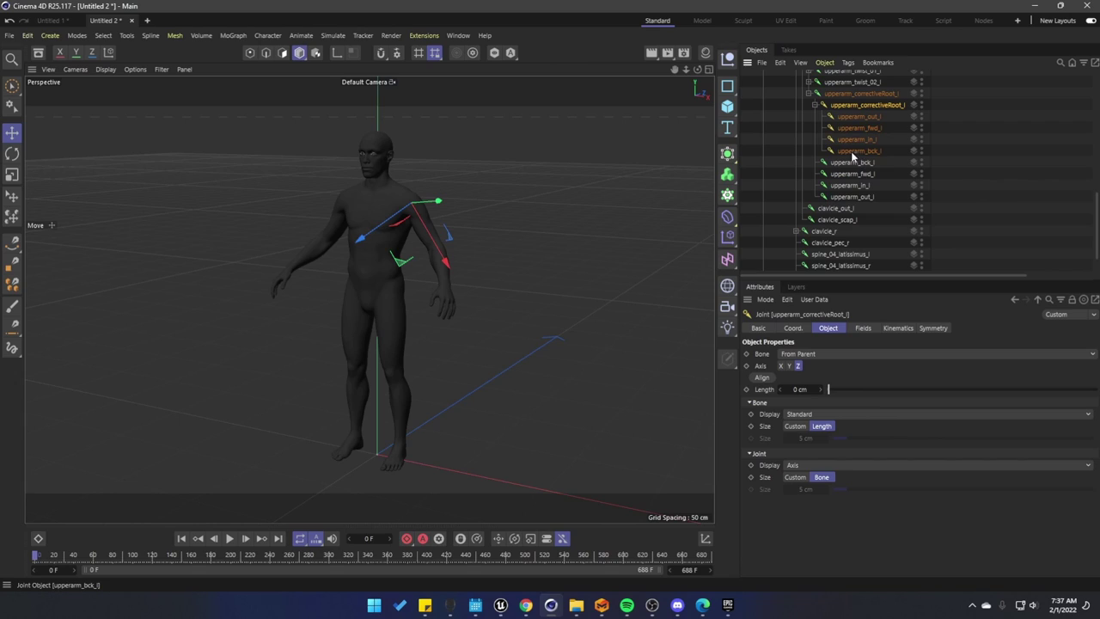
pyautogui.moveTo(849, 163); pyautogui.dragTo(851, 168)
pyautogui.click(791, 354)
pyautogui.click(790, 358)
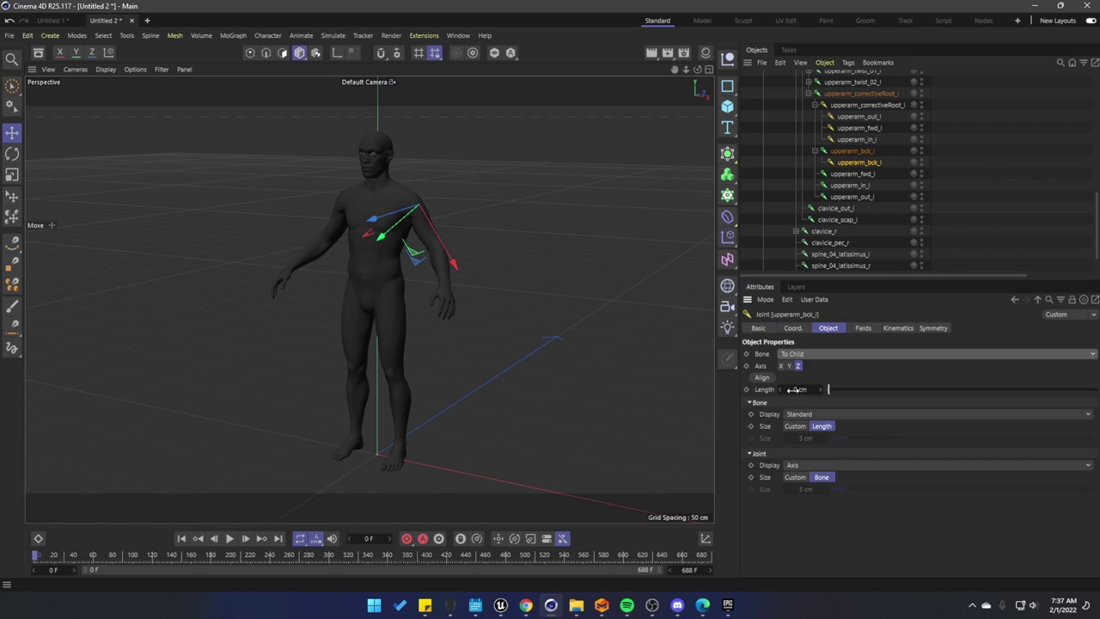
pyautogui.click(792, 354)
pyautogui.click(800, 390)
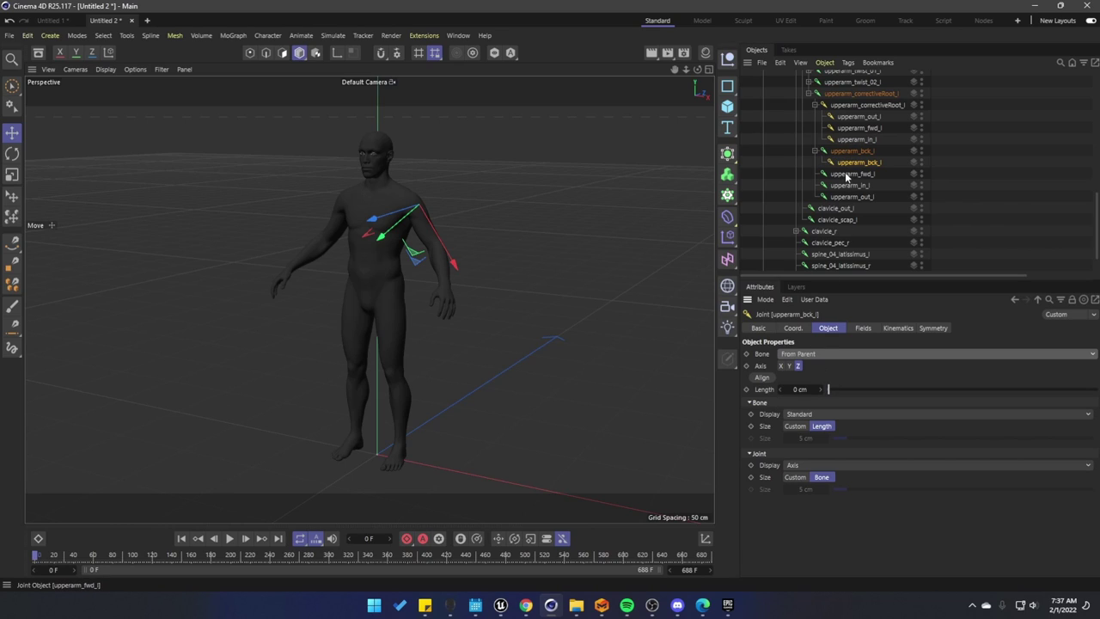
# Nest the face's upperarm_fwd_l joint under the body's upperarm_fwd_l joint and set its Bone option to From Parent
pyautogui.moveTo(865, 129); pyautogui.dragTo(857, 176)
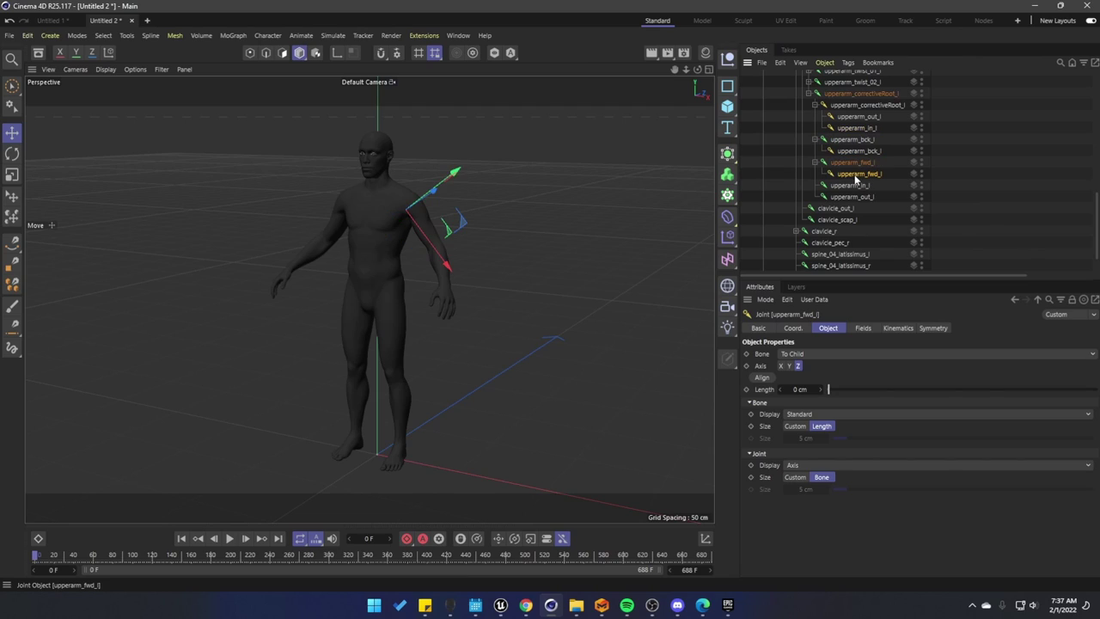
pyautogui.click(785, 355)
pyautogui.click(784, 354)
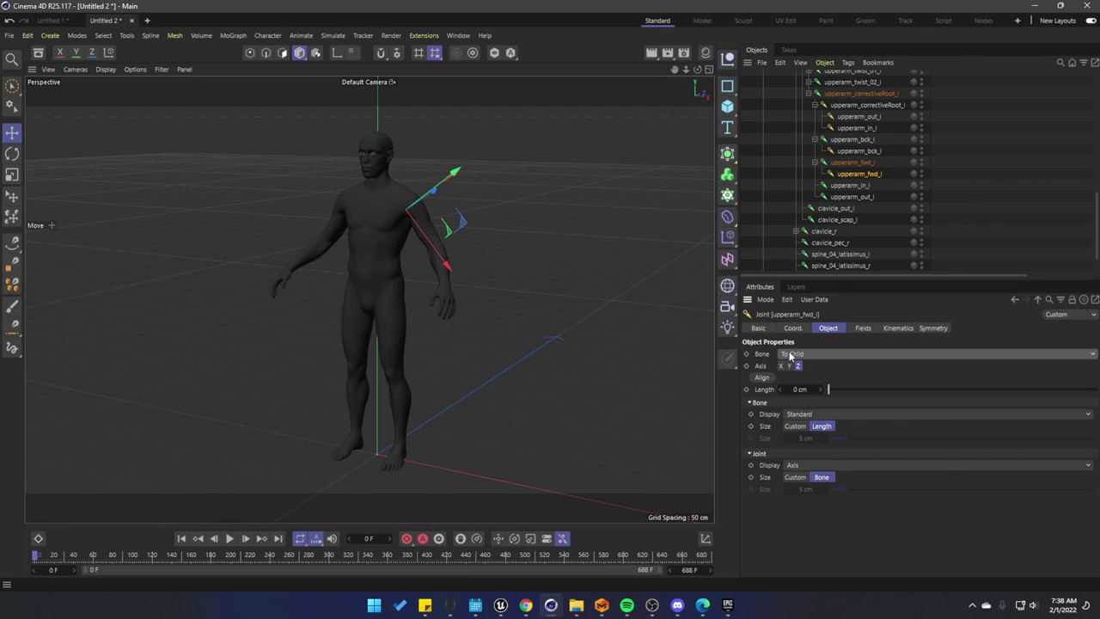
pyautogui.click(787, 355)
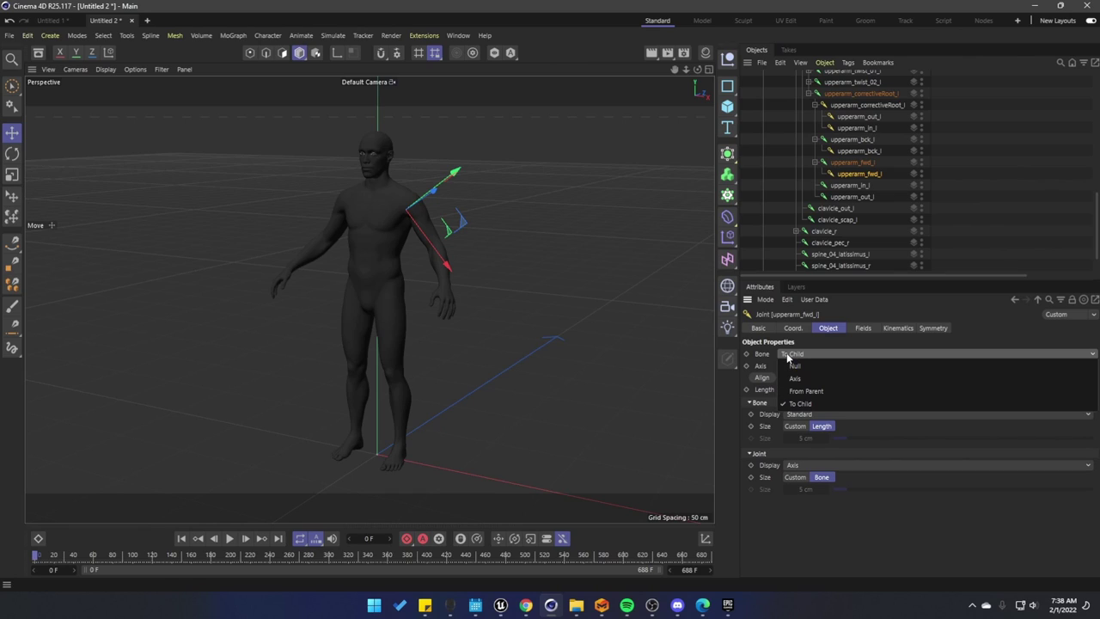
pyautogui.click(803, 391)
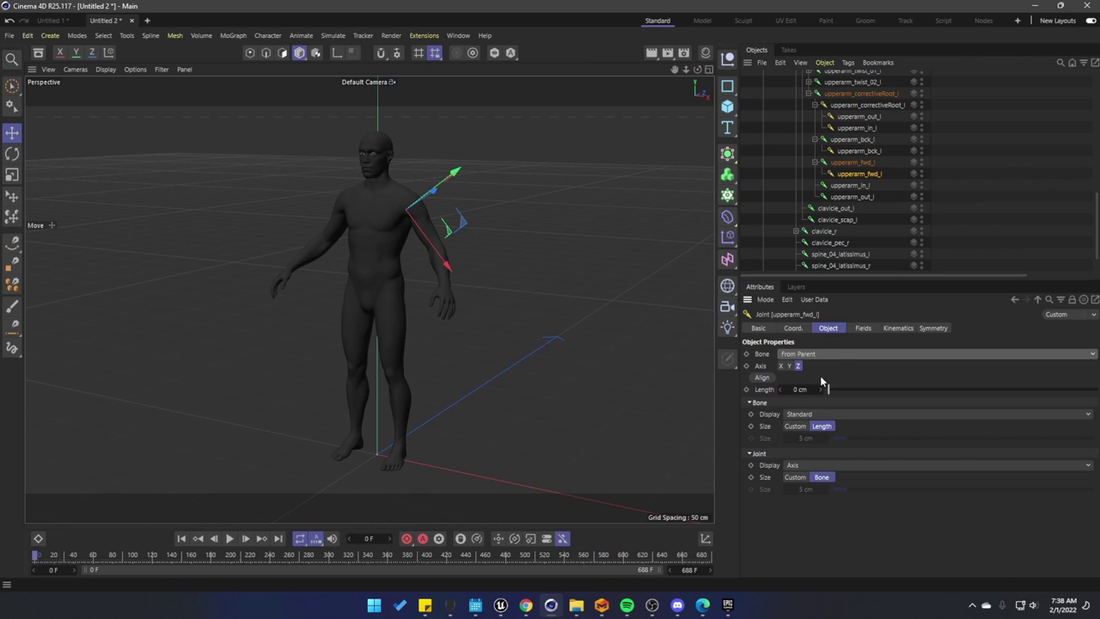
# Nest the face's upperarm_in_l joint under the body's upperarm_in_l joint and set its Bone option to From Parent
pyautogui.click(846, 187)
pyautogui.moveTo(850, 129); pyautogui.dragTo(853, 189)
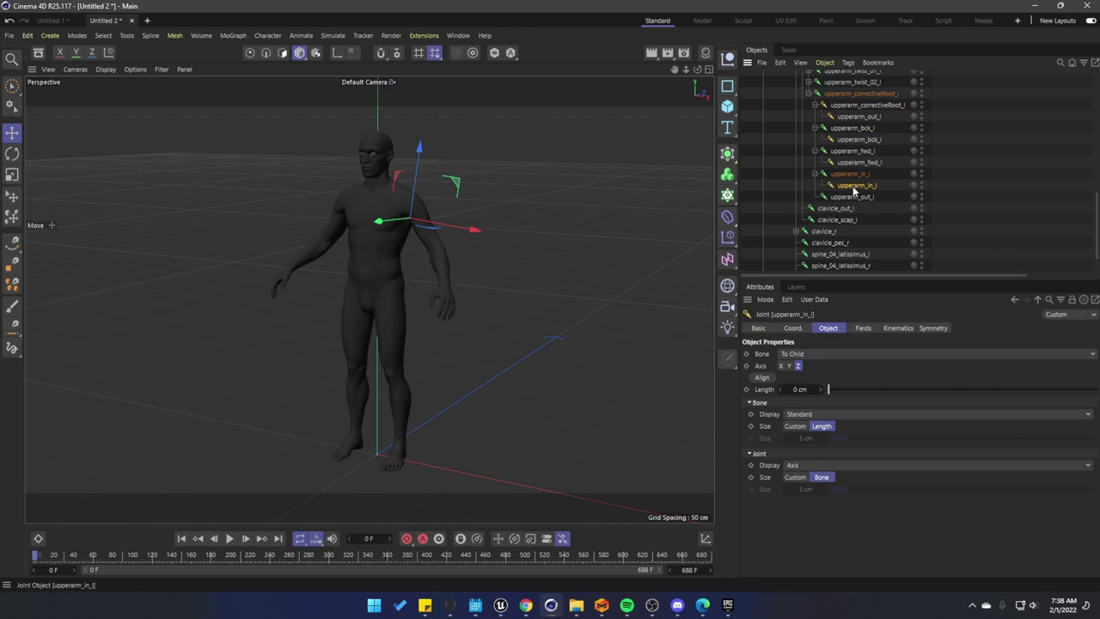
pyautogui.click(795, 353)
pyautogui.click(795, 403)
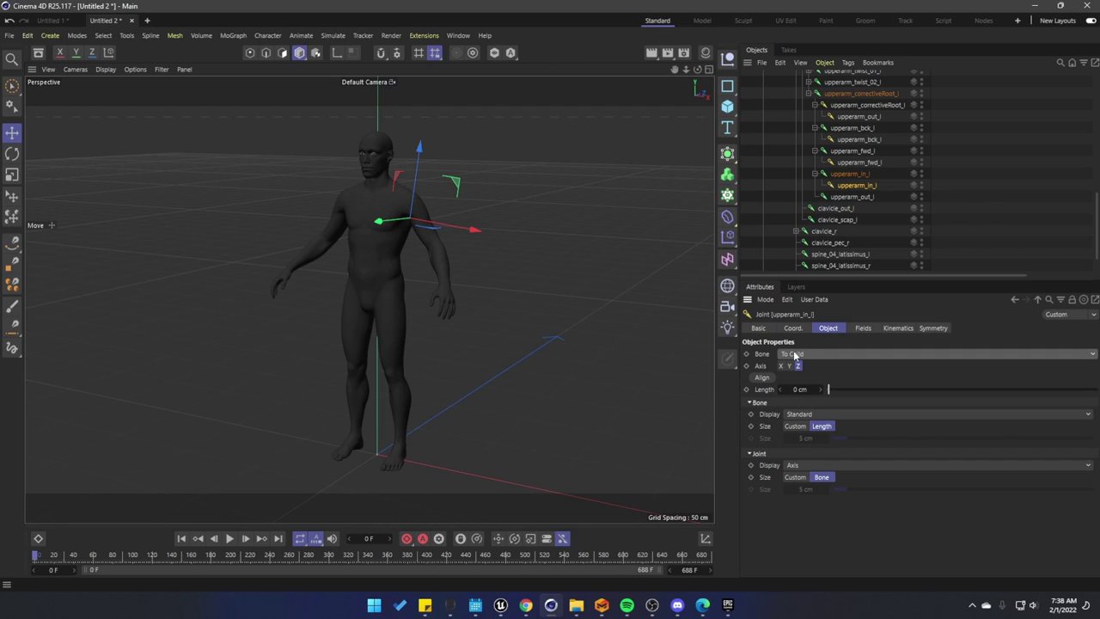
pyautogui.click(795, 355)
pyautogui.click(799, 388)
# Nest the face's upperarm_out_l joint under the body's upperarm_out_l, set its Bone option to From Parent, and collapse the body's upperarm_l hierarchy
pyautogui.moveTo(857, 119); pyautogui.dragTo(862, 196)
pyautogui.click(793, 355)
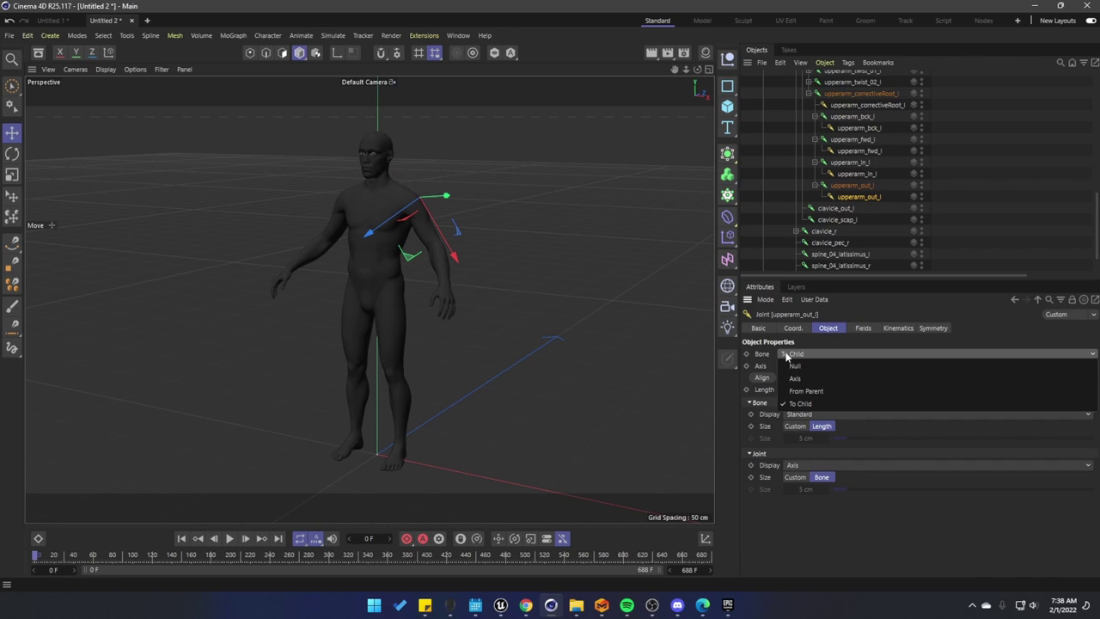
pyautogui.click(799, 391)
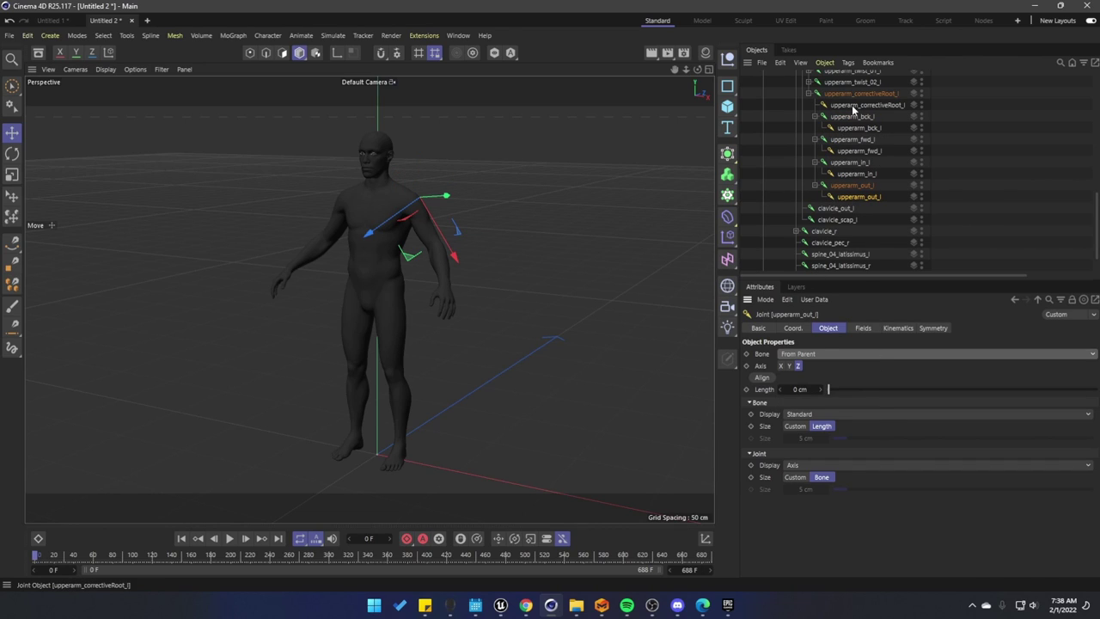
pyautogui.click(808, 93)
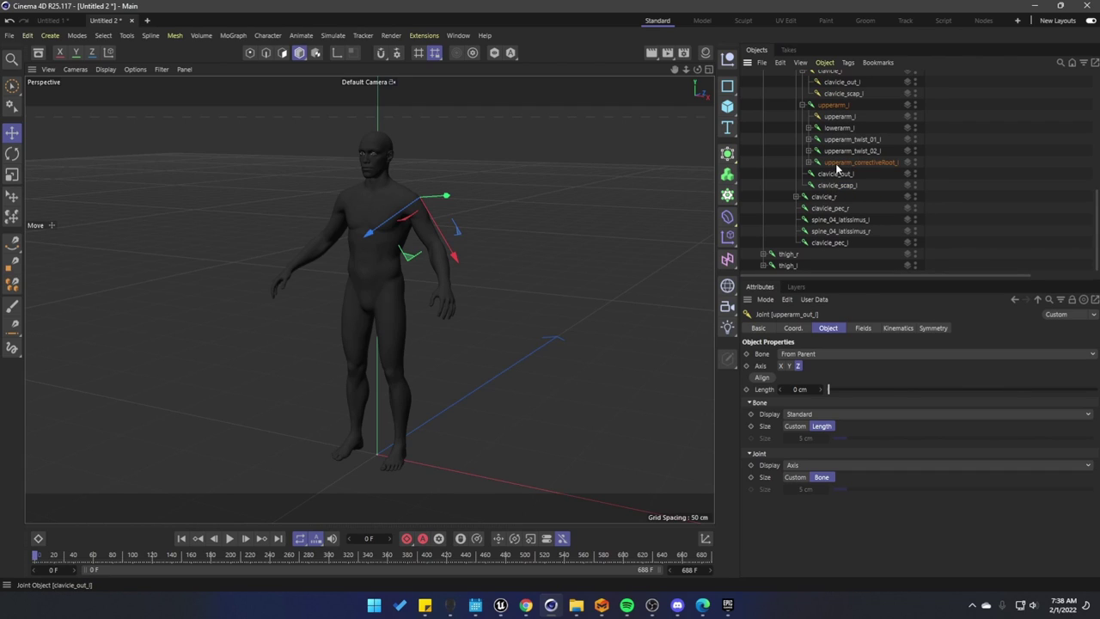
pyautogui.click(802, 104)
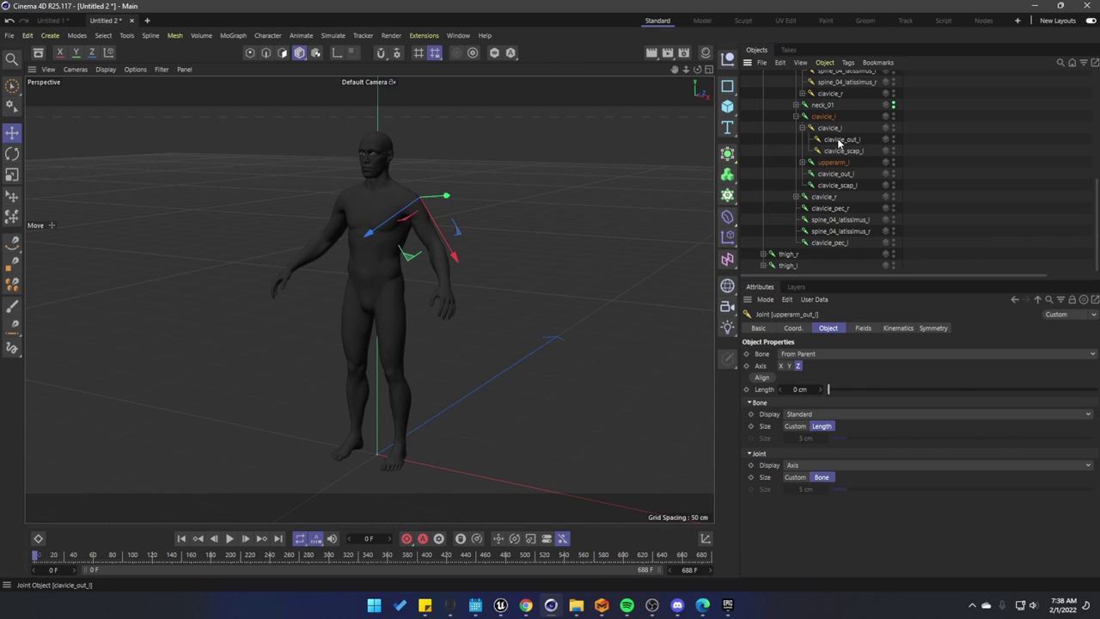
# Nest the face's clavicle_out_l joint under the body's clavicle_out_l, set its Bone option to From Parent, and collapse the pair
pyautogui.moveTo(839, 142); pyautogui.dragTo(832, 178)
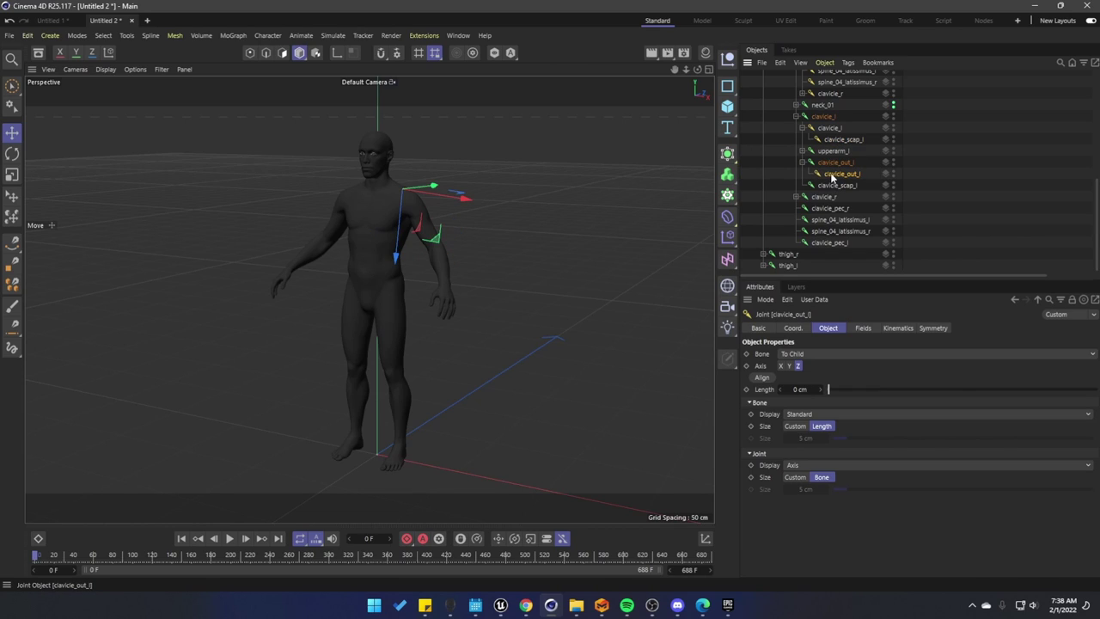
pyautogui.click(794, 354)
pyautogui.click(794, 356)
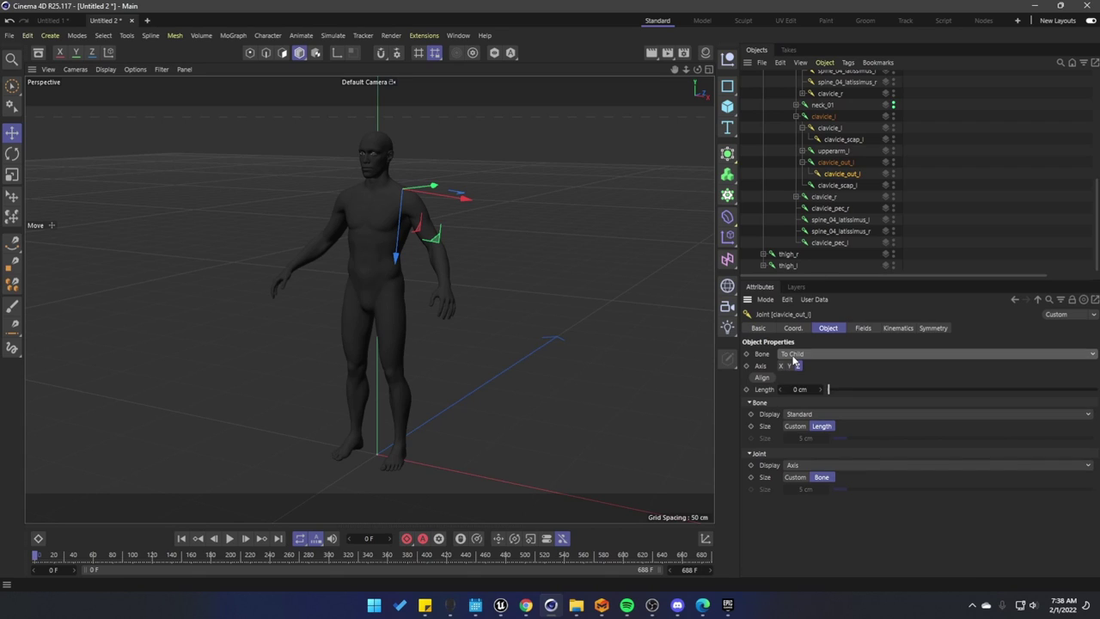
pyautogui.click(794, 356)
pyautogui.click(805, 392)
pyautogui.click(803, 163)
# Nest the face's clavicle_scap_l joint under the body's clavicle_scap_l joint and set its Bone option to From Parent
pyautogui.moveTo(840, 153); pyautogui.dragTo(836, 186)
pyautogui.click(787, 355)
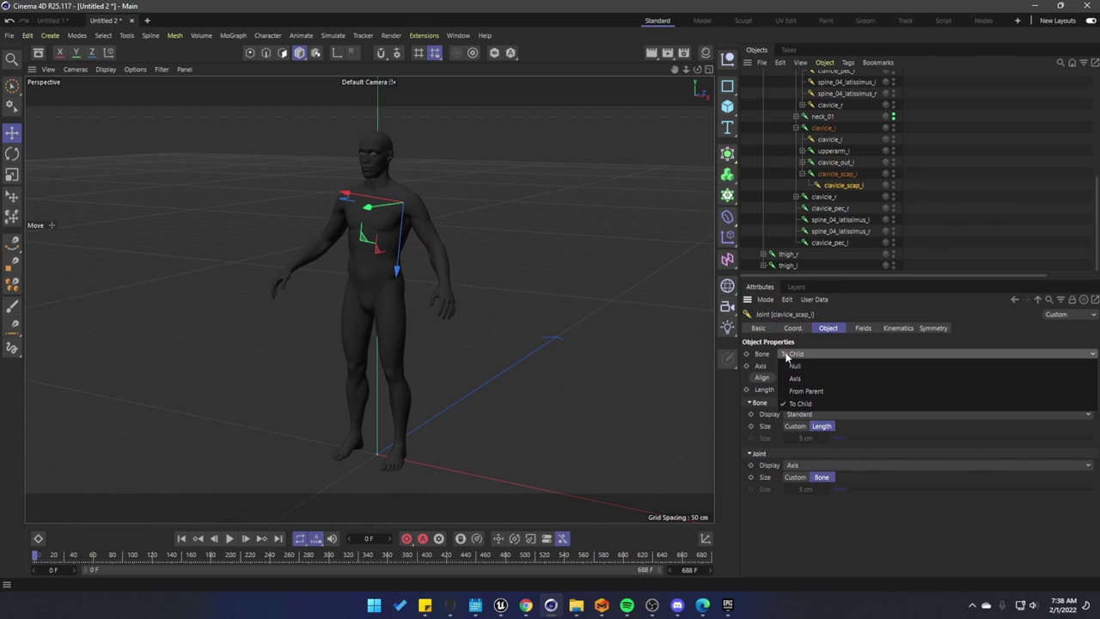
pyautogui.click(805, 391)
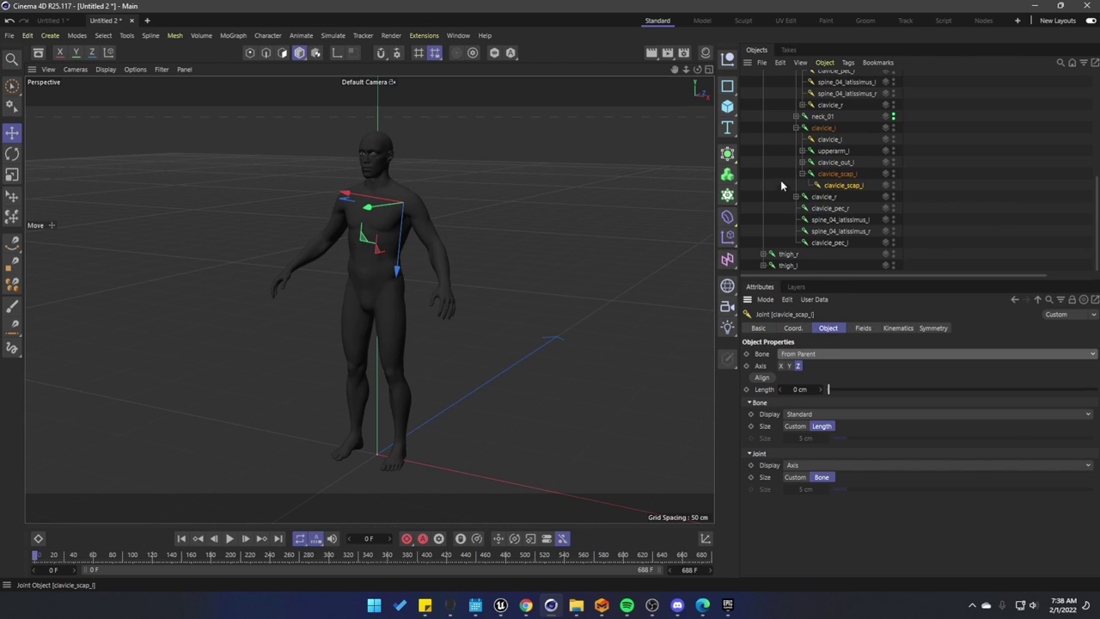
# Collapse the clavicle_scap_l and clavicle_l hierarchies and mark the body's clavicle_l joint with green visibility dots
pyautogui.click(802, 173)
pyautogui.click(796, 139)
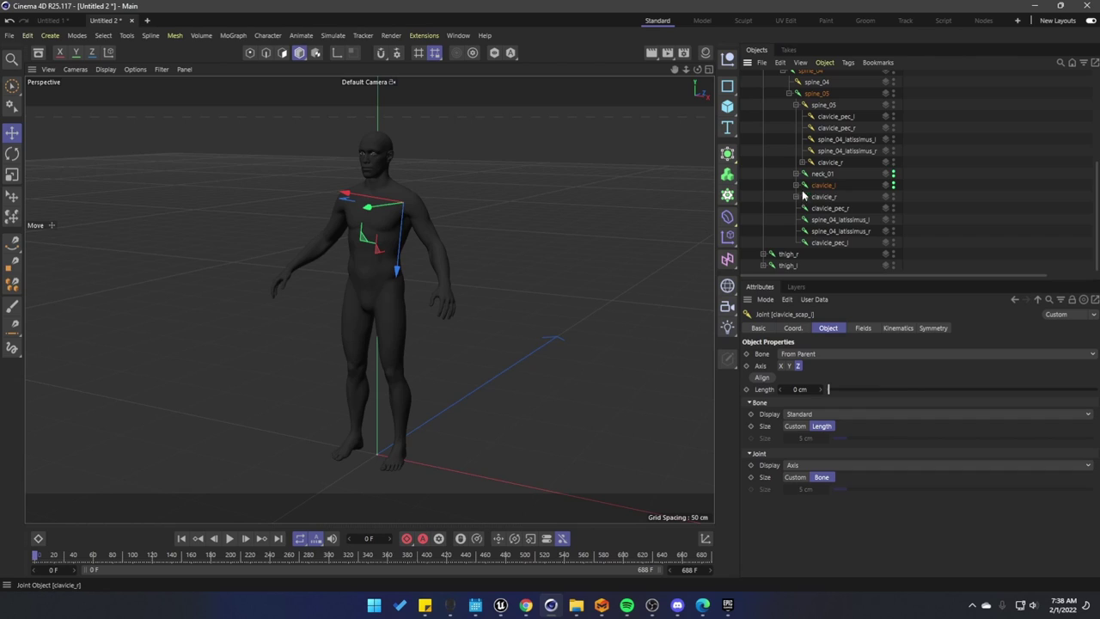
# Nest the face's clavicle_r joint under the body's clavicle_r joint and set its Bone option to From Parent
pyautogui.moveTo(831, 163); pyautogui.dragTo(828, 199)
pyautogui.click(794, 354)
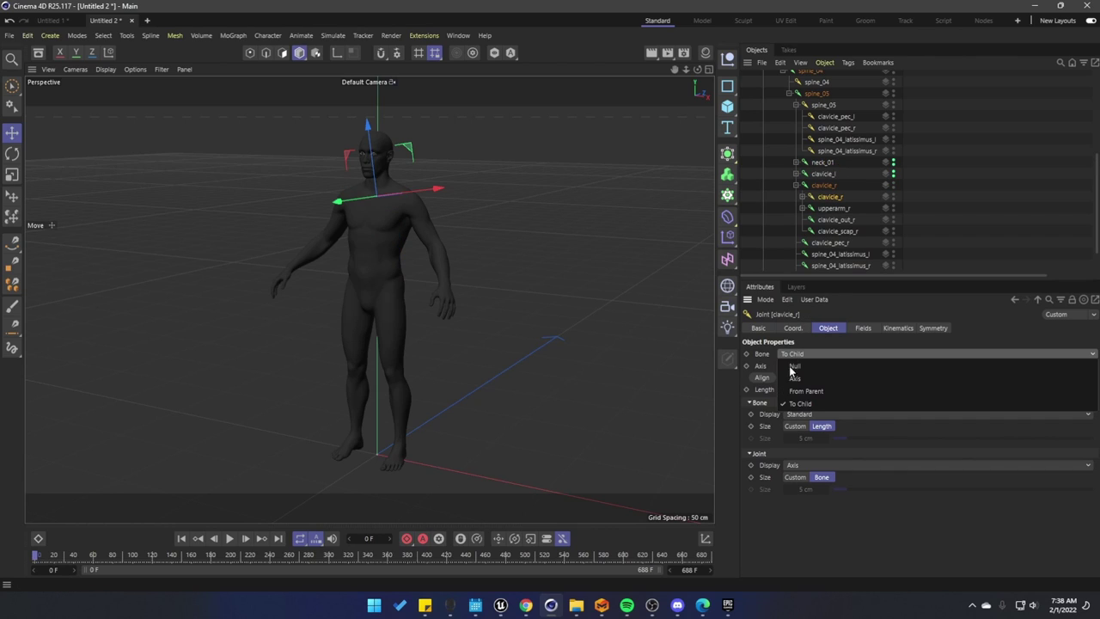
pyautogui.click(791, 370)
pyautogui.click(794, 354)
pyautogui.click(799, 391)
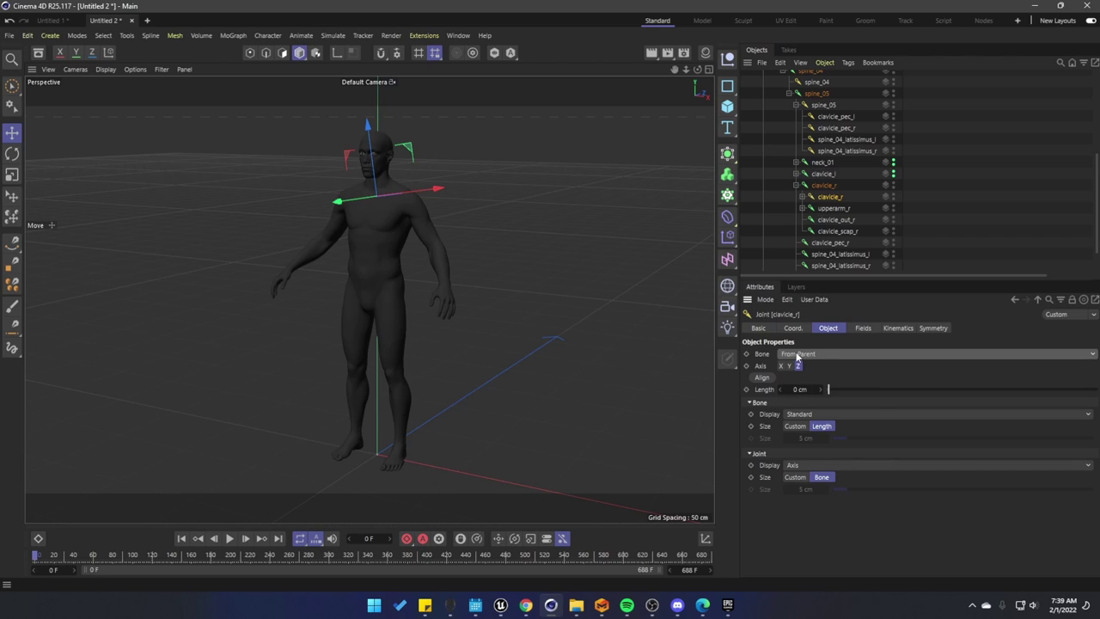
# Expand the face's clavicle_r, nest its upperarm_r joint under the body's upperarm_r joint, and set that joint's Bone option to From Parent
pyautogui.click(803, 198)
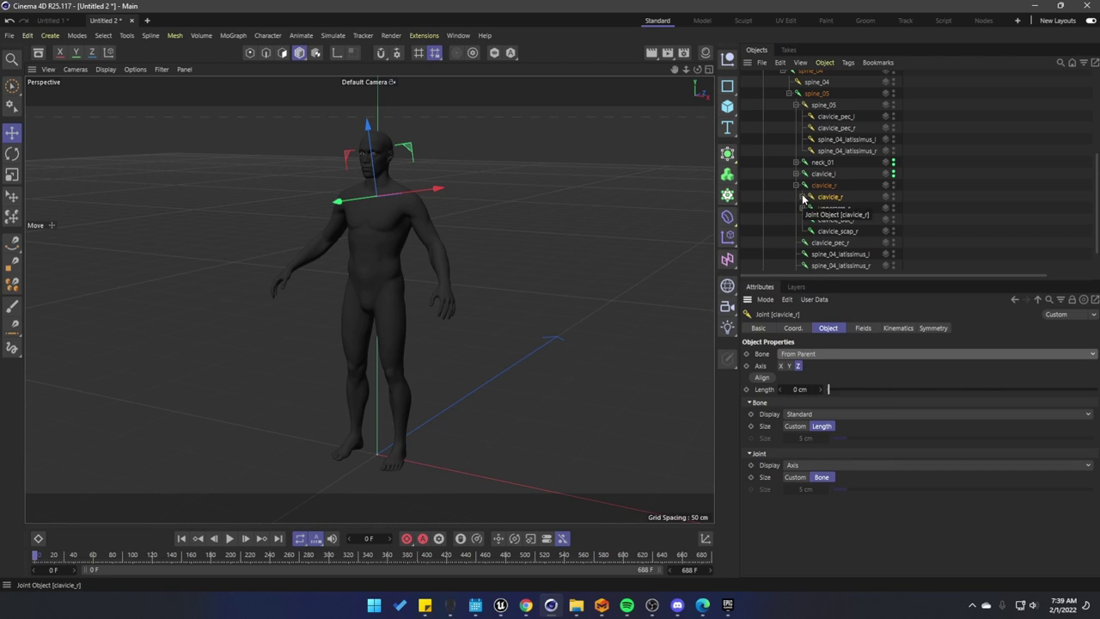
pyautogui.moveTo(831, 230); pyautogui.dragTo(831, 245)
pyautogui.click(796, 357)
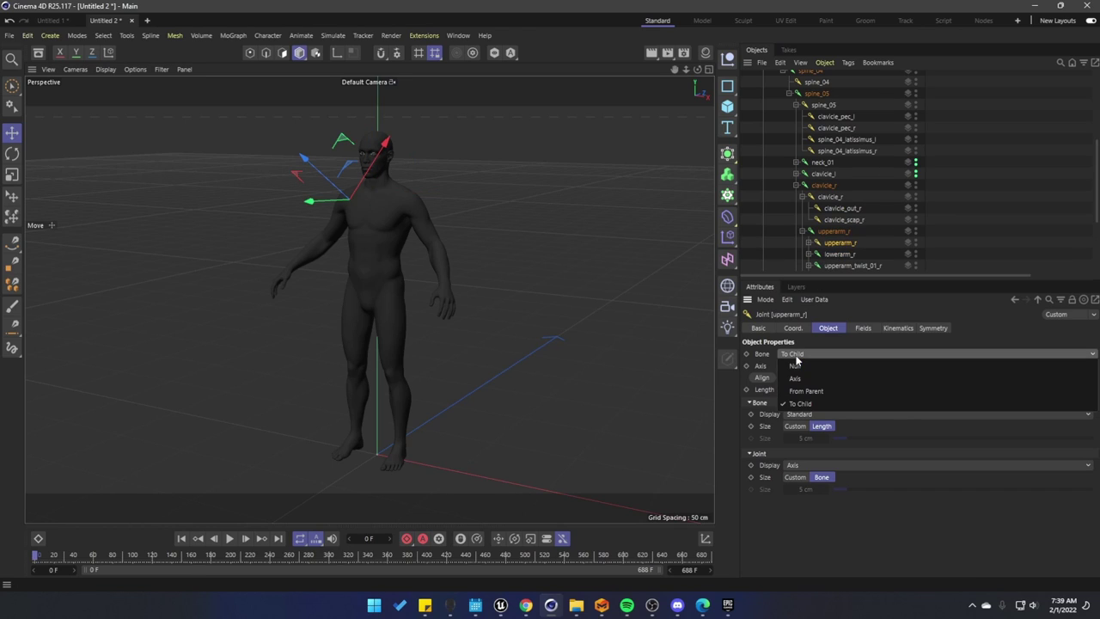
pyautogui.click(795, 398)
pyautogui.click(792, 358)
pyautogui.click(798, 389)
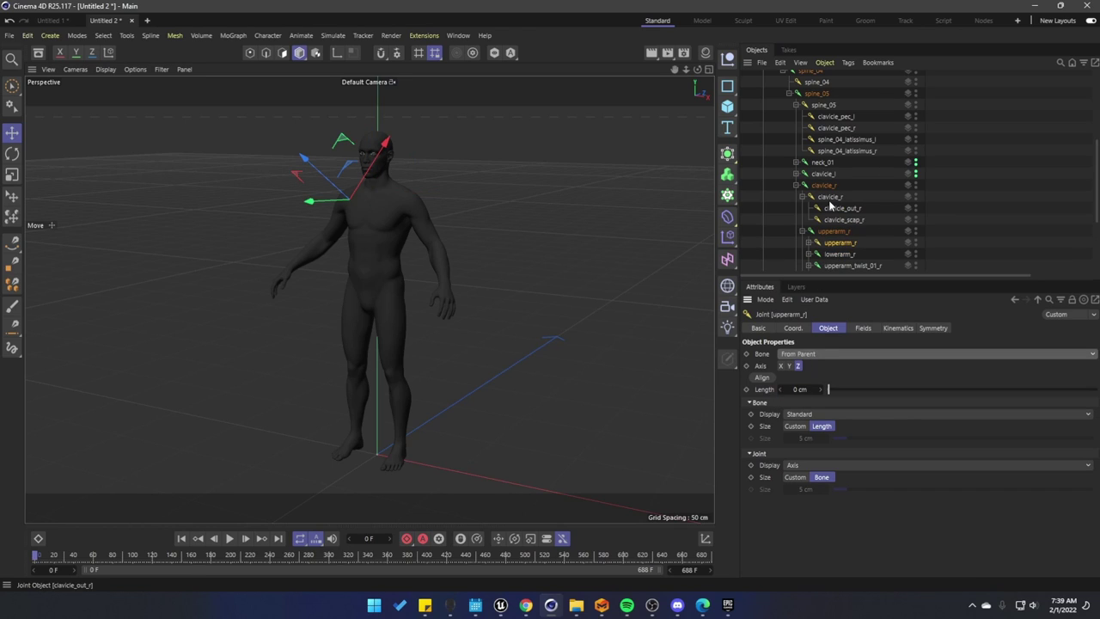
# Nest the face's upperarm_correctiveRoot_r joint under the body's matching joint, set its Bone option to From Parent, and expand its child joints
pyautogui.scroll(-2, 830, 172)
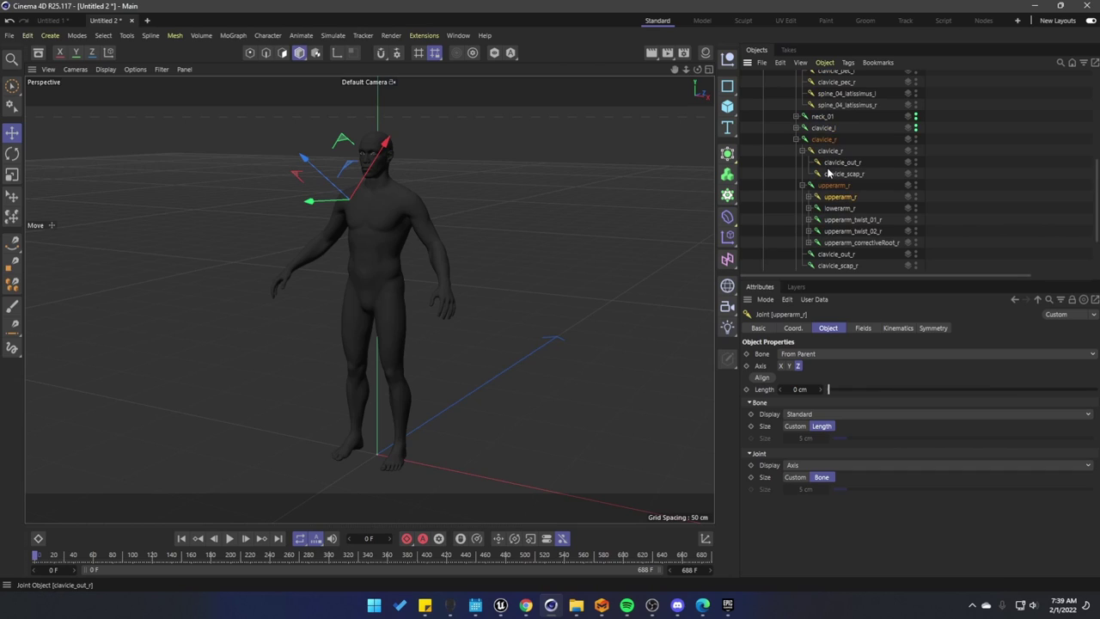
pyautogui.scroll(-2, 828, 172)
pyautogui.click(809, 128)
pyautogui.moveTo(844, 139); pyautogui.dragTo(847, 187)
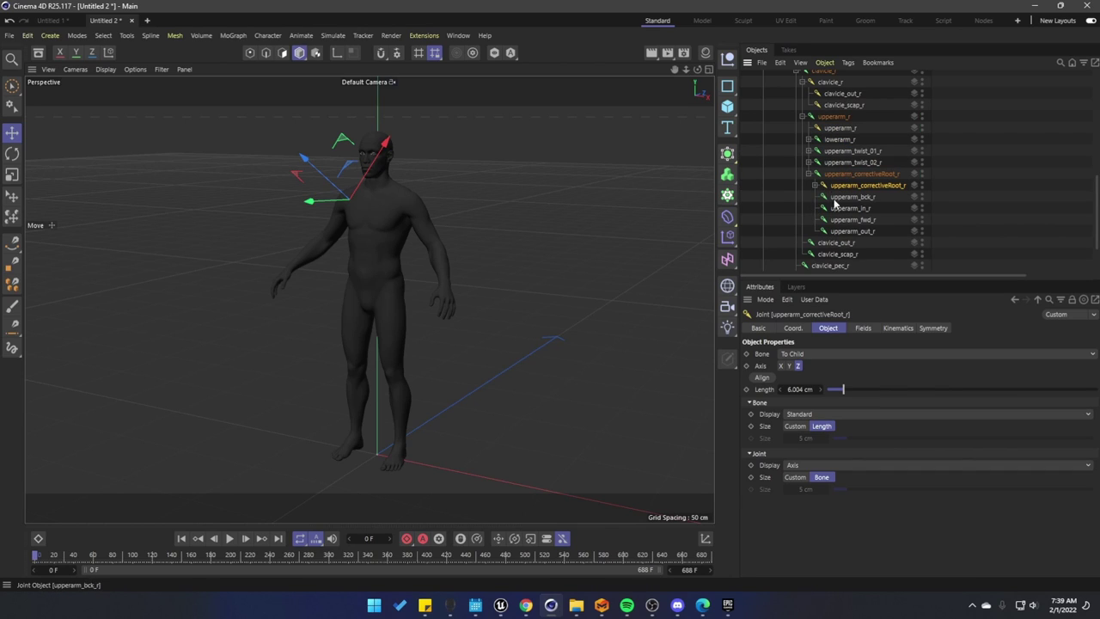
pyautogui.click(793, 354)
pyautogui.click(801, 391)
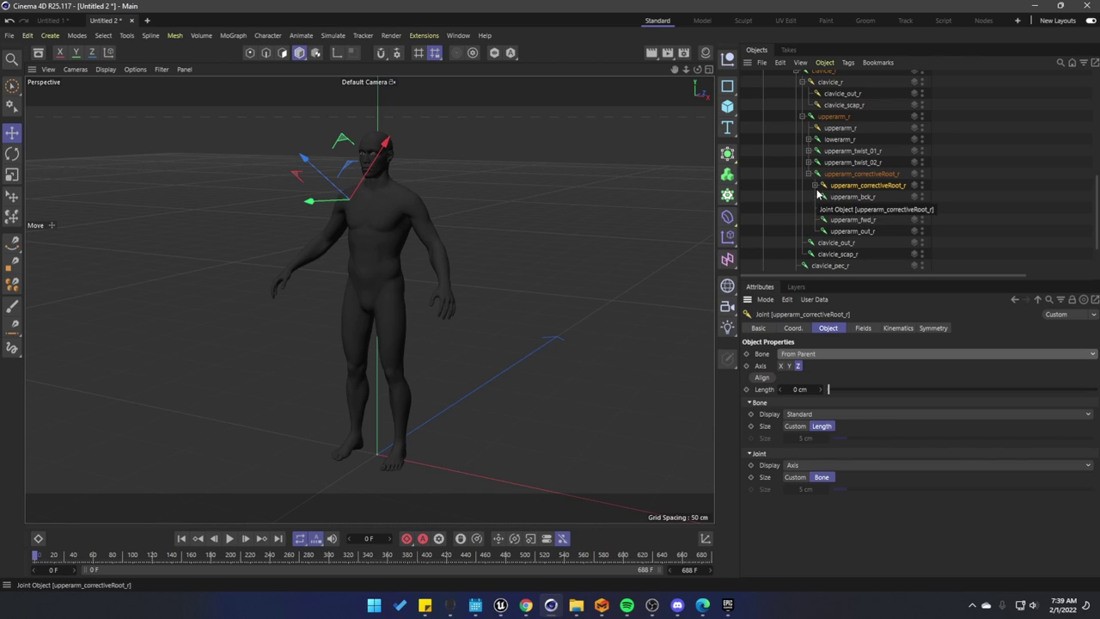
pyautogui.click(815, 185)
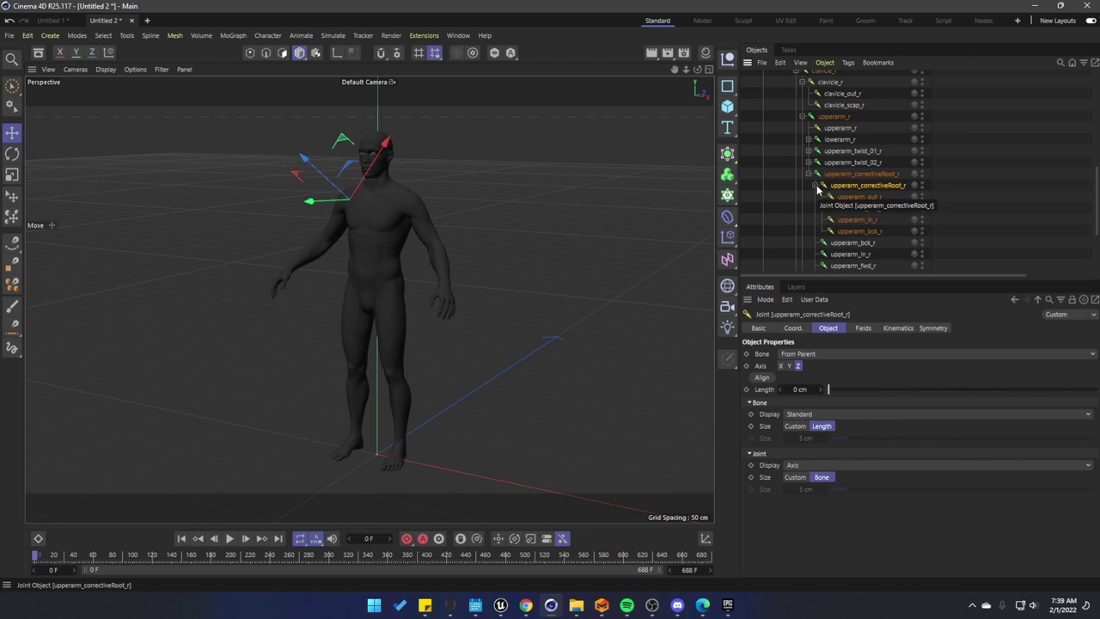
# Nest the face's upperarm_bck_r joint under the body's matching upperarm_bck_r joint and set its Bone option to From Parent
pyautogui.scroll(-2, 852, 191)
pyautogui.moveTo(852, 164); pyautogui.dragTo(846, 174)
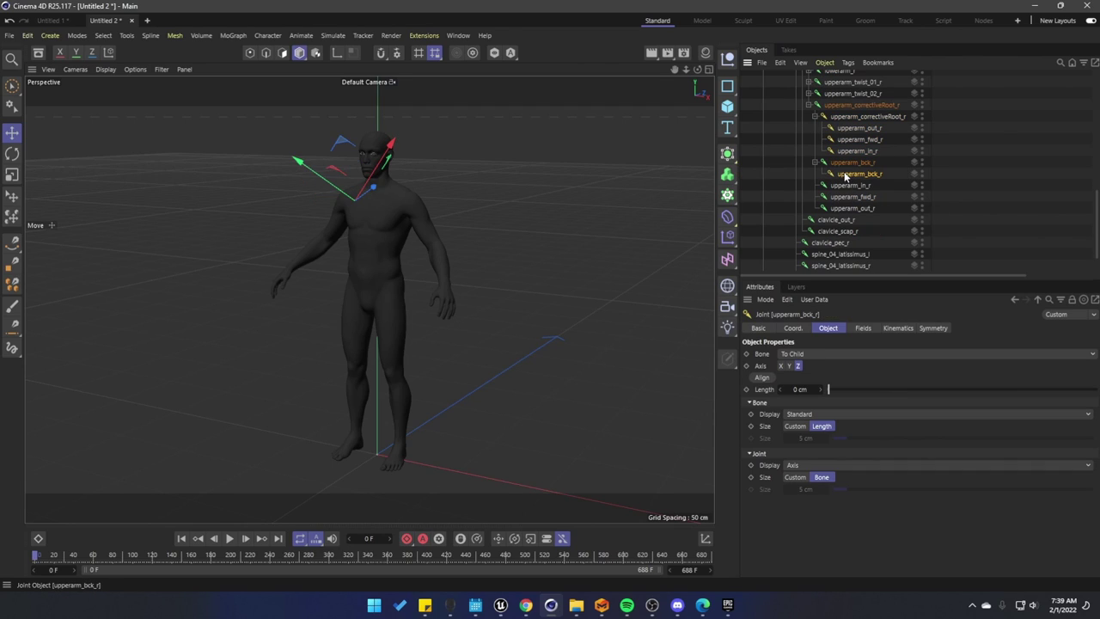
pyautogui.click(798, 353)
pyautogui.click(788, 364)
pyautogui.click(787, 356)
pyautogui.click(792, 387)
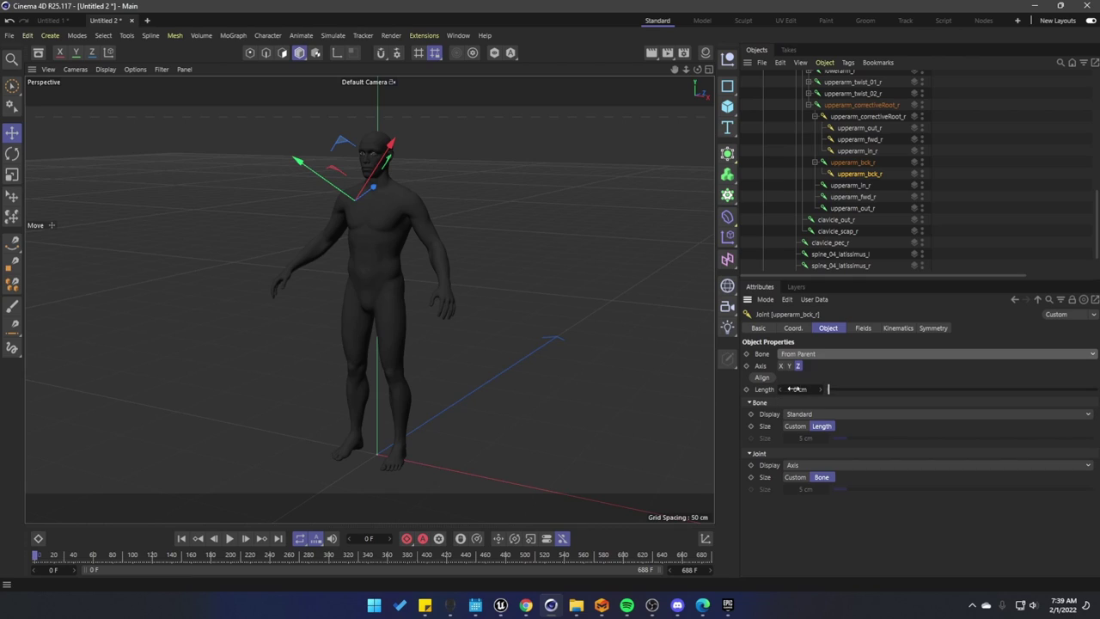
# Nest the face's upperarm_in_r and upperarm_fwd_r joints under the body's matching joints, setting each Bone option to From Parent
pyautogui.moveTo(854, 153); pyautogui.dragTo(849, 185)
pyautogui.click(800, 355)
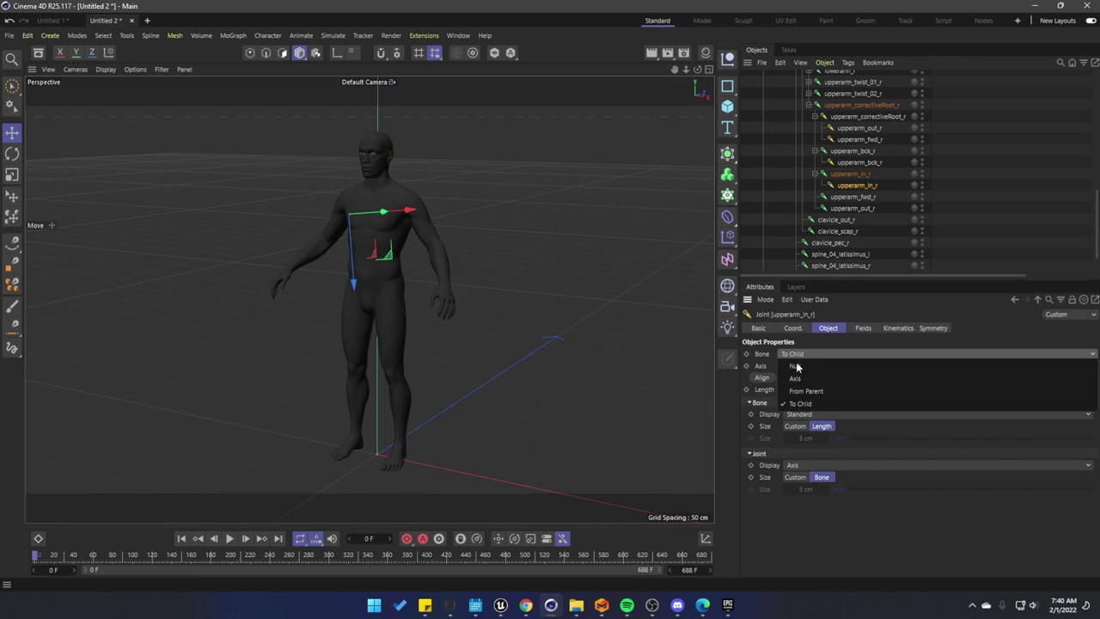
pyautogui.click(799, 390)
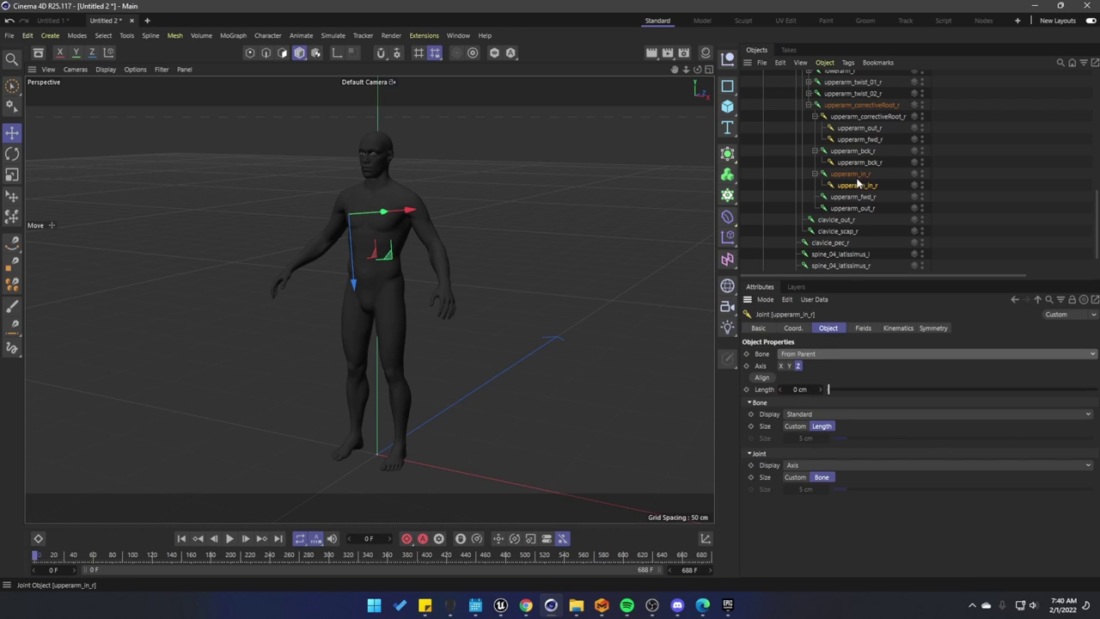
pyautogui.moveTo(855, 141); pyautogui.dragTo(842, 198)
pyautogui.click(790, 355)
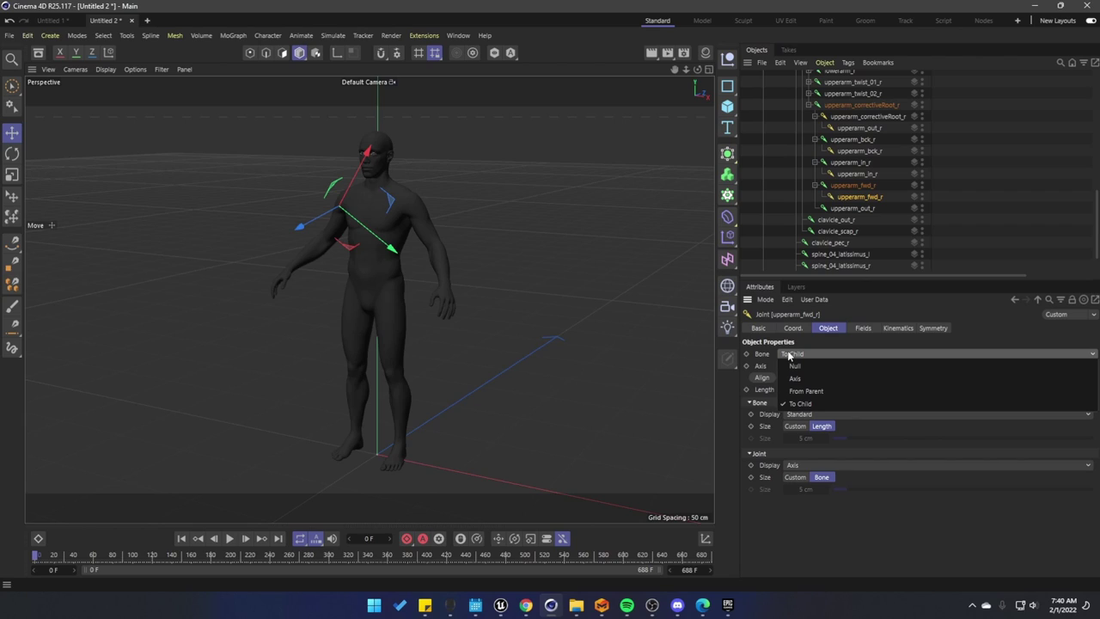
pyautogui.click(806, 391)
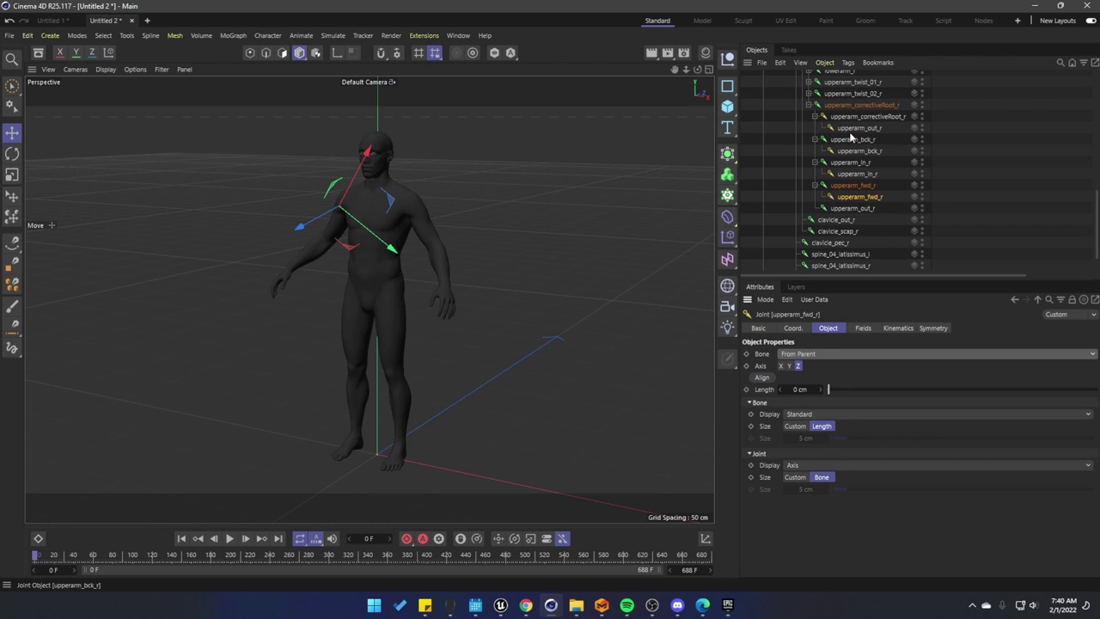
# Nest the face's upperarm_out_r joint under its body counterpart with Bone set to From Parent, and collapse the body's upperarm_correctiveRoot_r hierarchy
pyautogui.moveTo(851, 129); pyautogui.dragTo(849, 208)
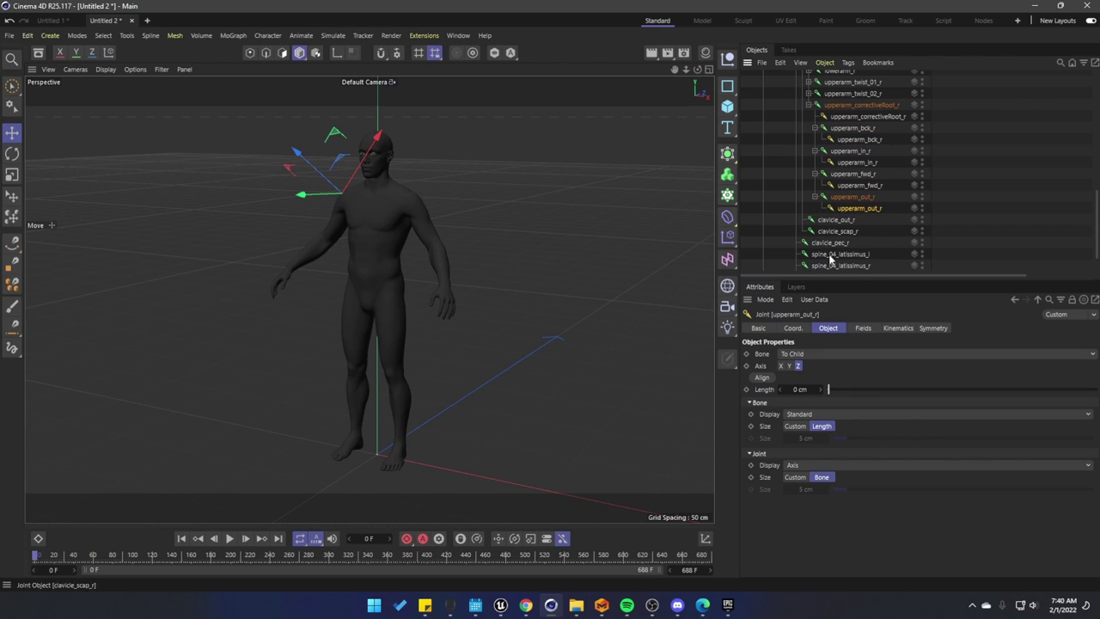
pyautogui.click(795, 355)
pyautogui.click(793, 386)
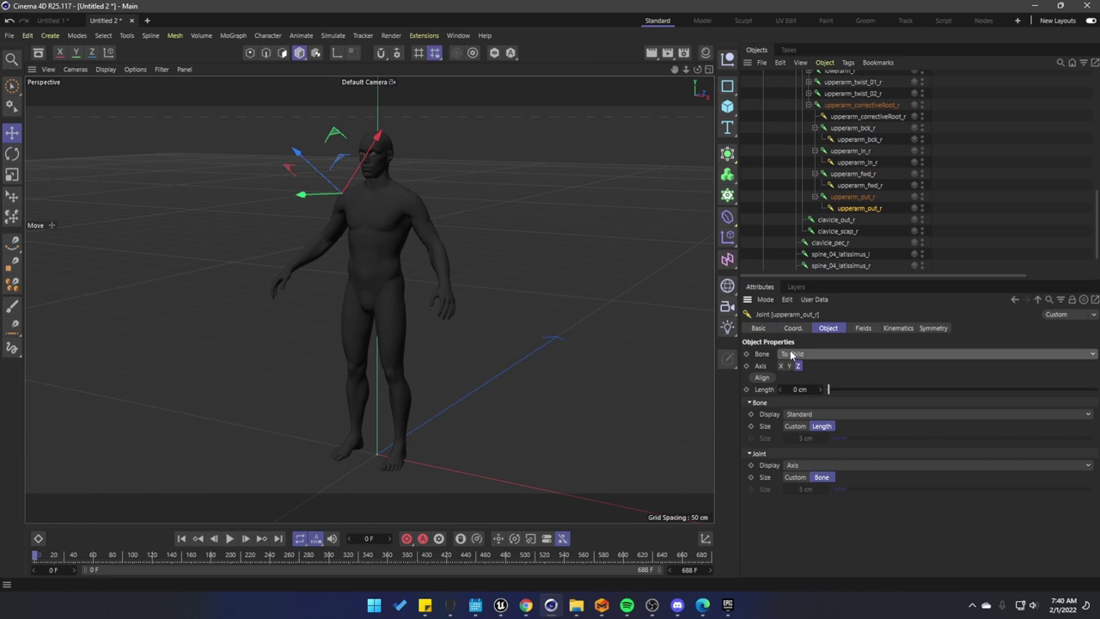
pyautogui.click(792, 353)
pyautogui.click(801, 392)
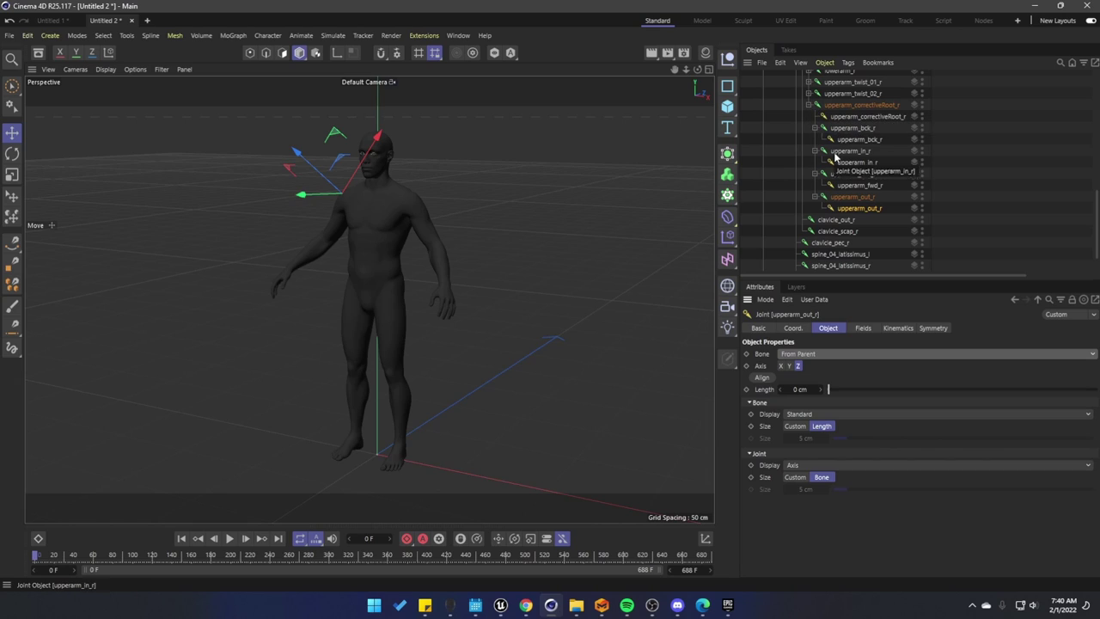
pyautogui.click(807, 105)
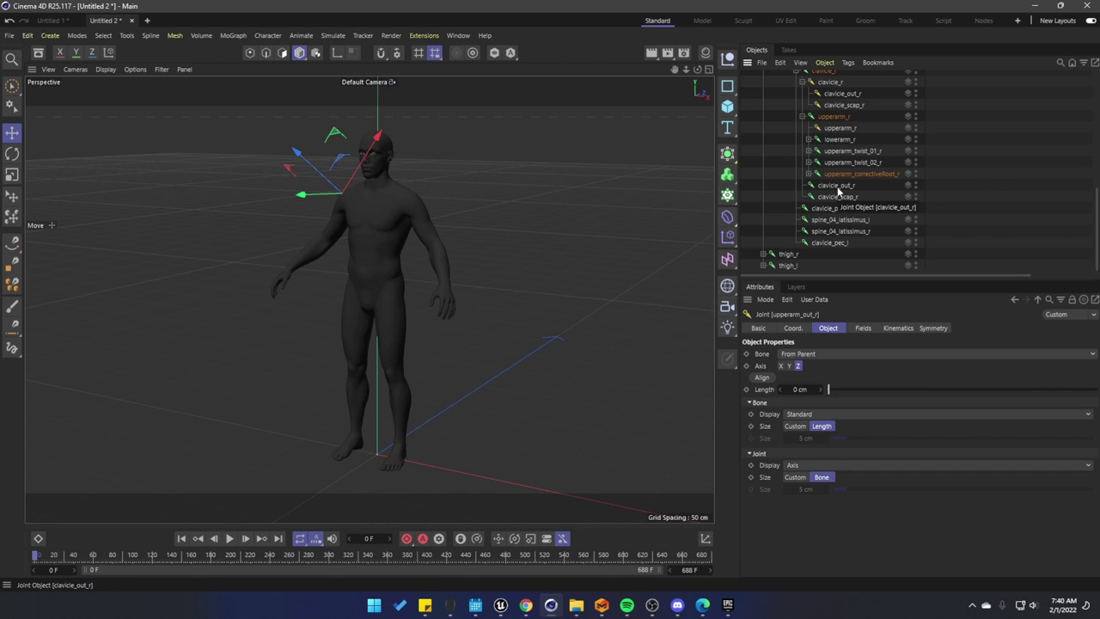
# Nest the face's clavicle_out_r joint under the body's clavicle_out_r joint and set its Bone option to From Parent
pyautogui.moveTo(841, 93); pyautogui.dragTo(832, 187)
pyautogui.click(809, 353)
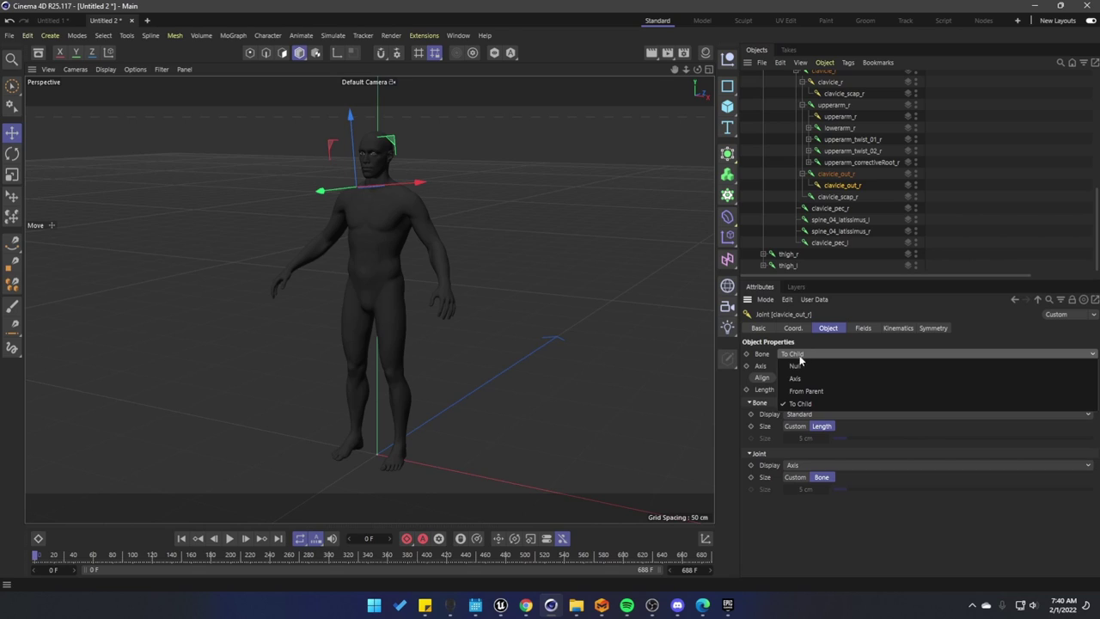
pyautogui.click(797, 356)
pyautogui.click(793, 355)
pyautogui.click(796, 392)
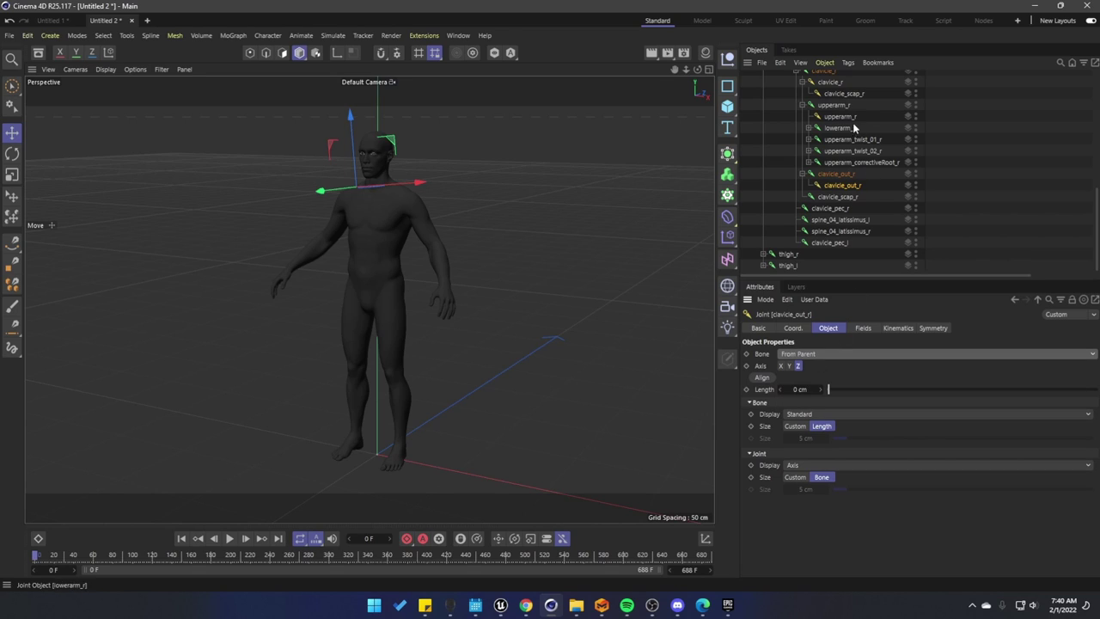
# Nest the face's clavicle_scap_r joint under the body's clavicle_scap_r joint and set its Bone option to From Parent
pyautogui.moveTo(844, 96); pyautogui.dragTo(837, 198)
pyautogui.click(800, 353)
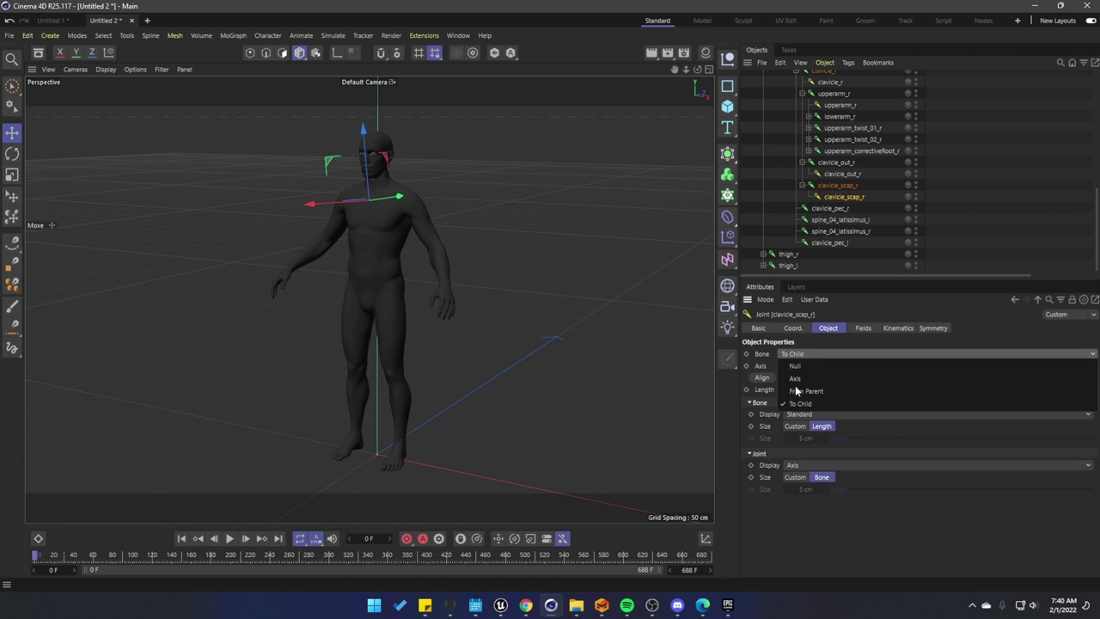
pyautogui.click(792, 355)
pyautogui.click(789, 355)
pyautogui.click(795, 392)
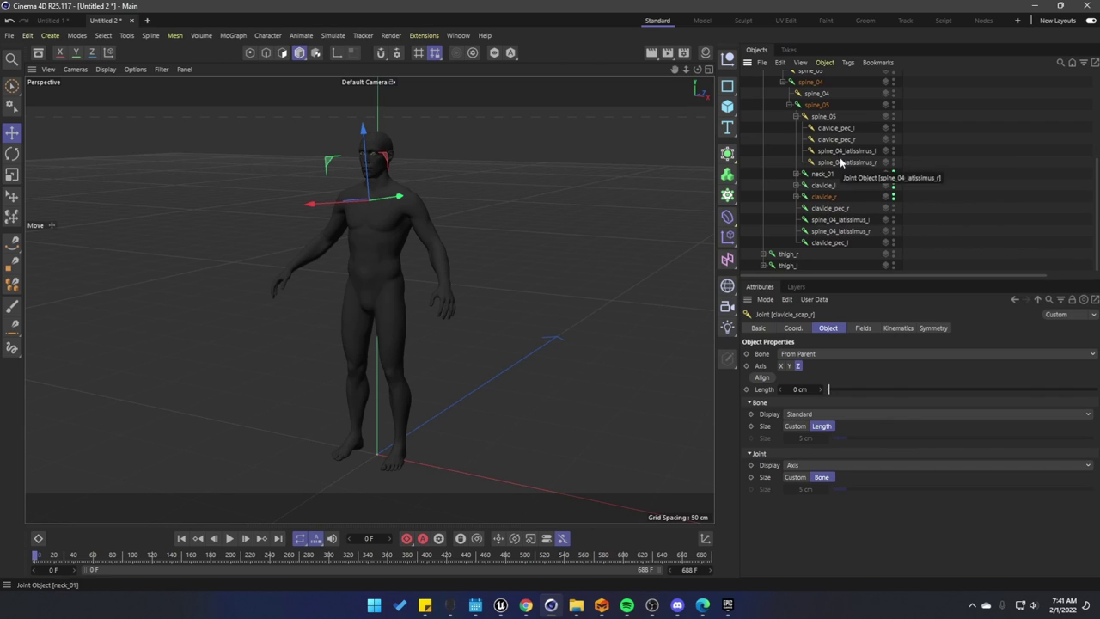
# Nest the face's clavicle_pec_r and spine_04_latissimus_l joints under the body's matching joints, setting each Bone option to From Parent
pyautogui.moveTo(835, 139); pyautogui.dragTo(841, 208)
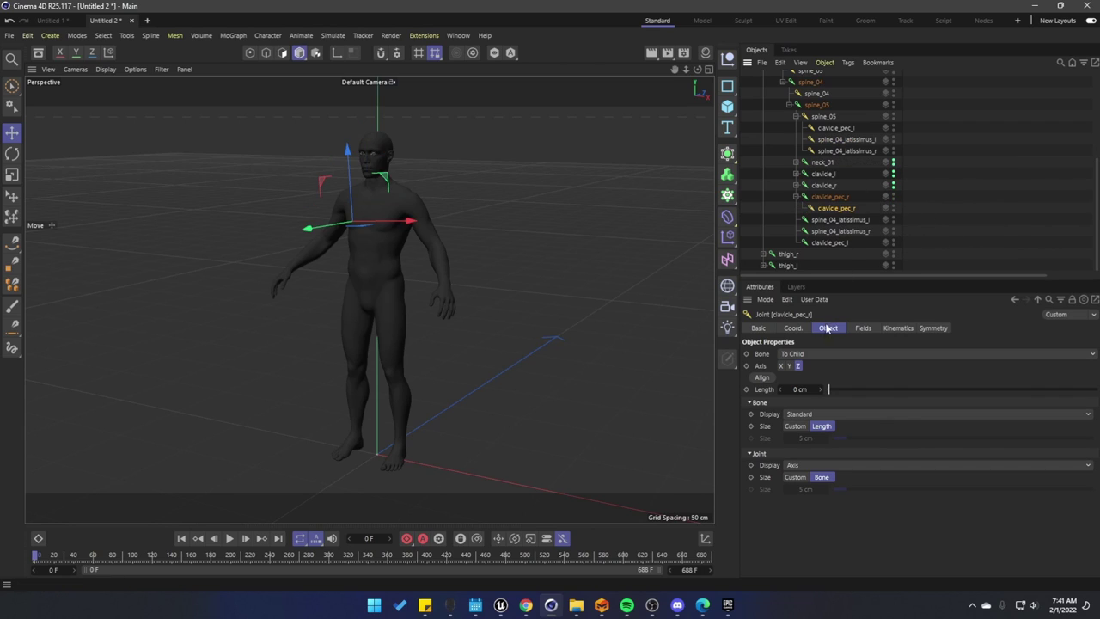
pyautogui.click(804, 352)
pyautogui.click(804, 377)
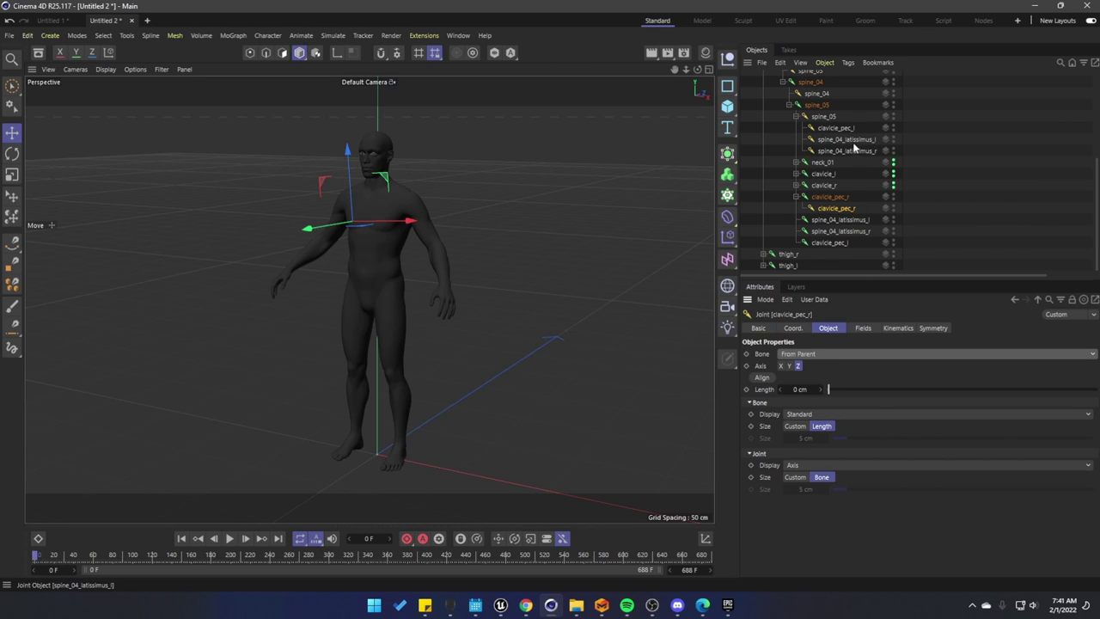
pyautogui.moveTo(852, 142); pyautogui.dragTo(847, 220)
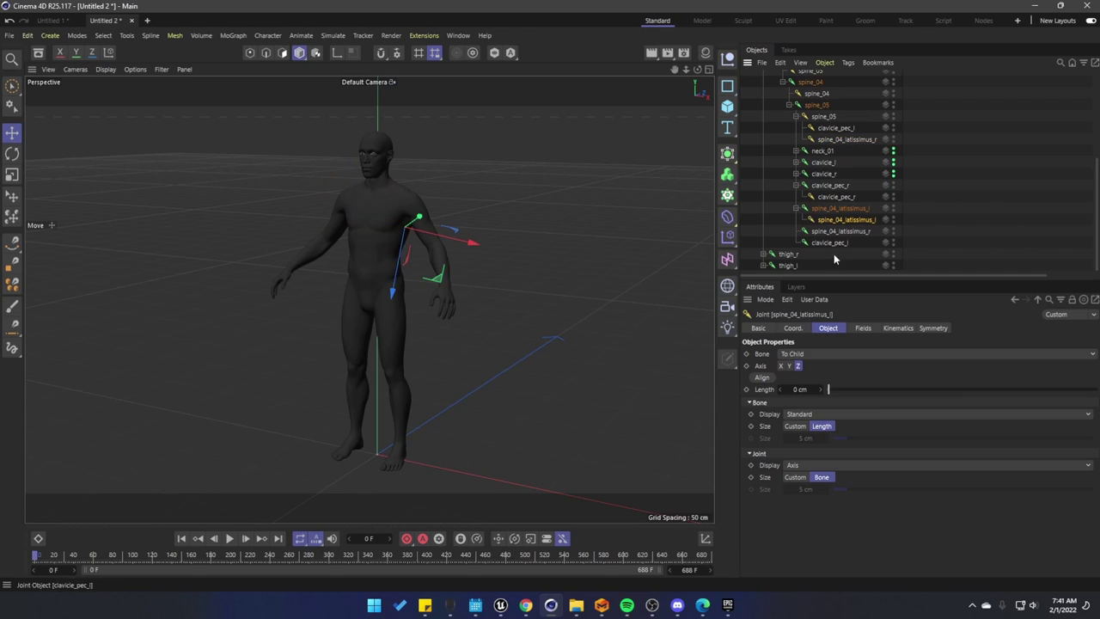
pyautogui.click(805, 354)
pyautogui.click(798, 383)
pyautogui.click(793, 358)
pyautogui.click(808, 392)
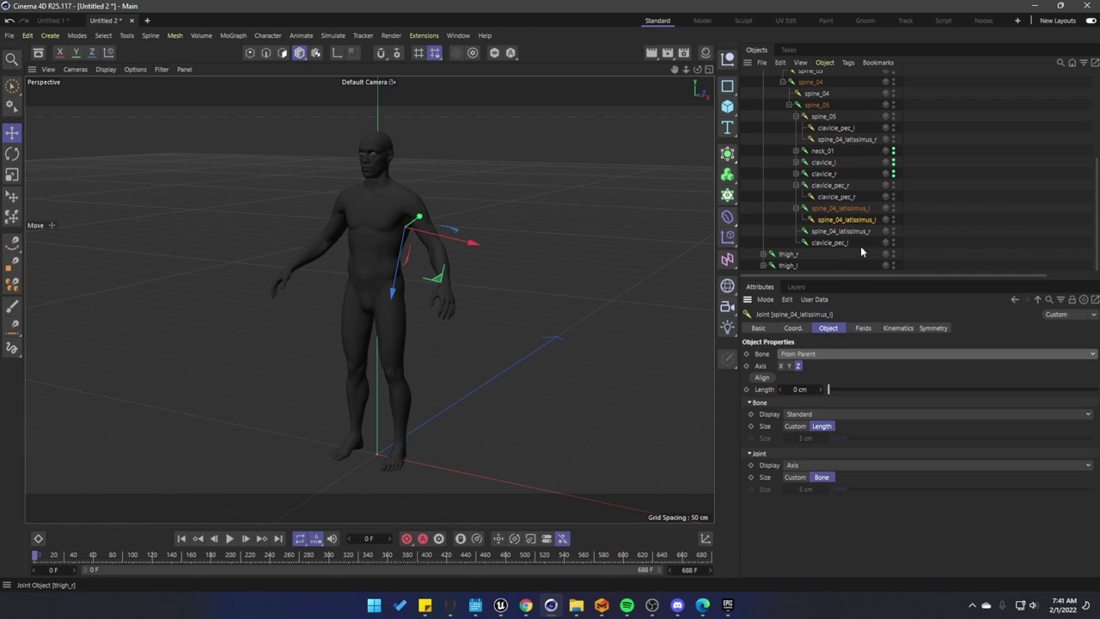
# Nest the face's spine_04_latissimus_r joint under the body's matching joint and set its Bone option to From Parent
pyautogui.moveTo(853, 142); pyautogui.dragTo(846, 240)
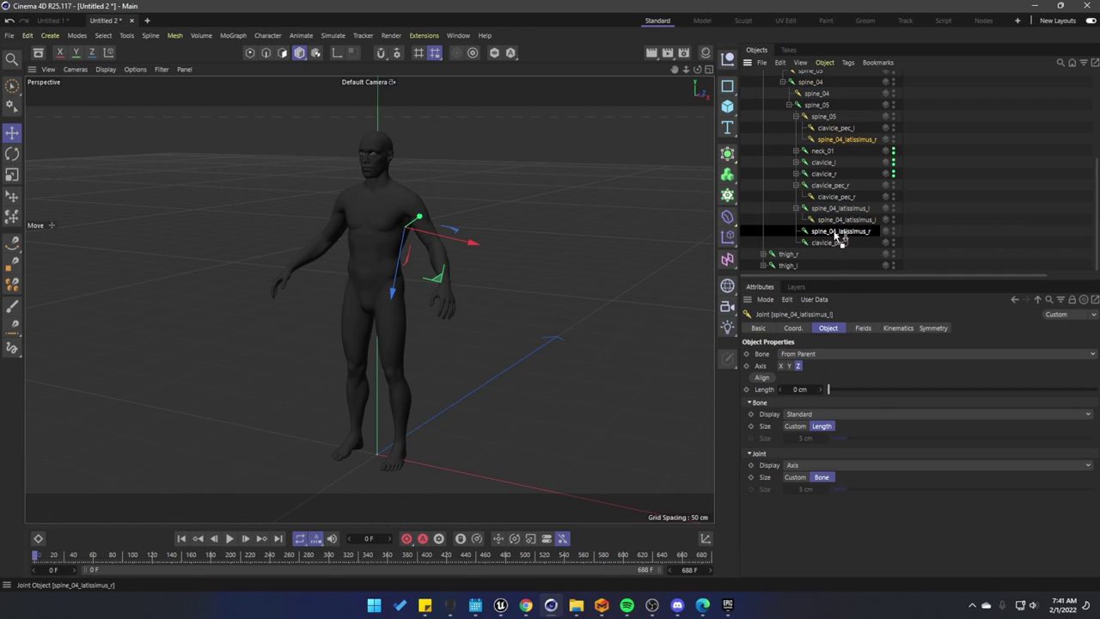
pyautogui.click(806, 353)
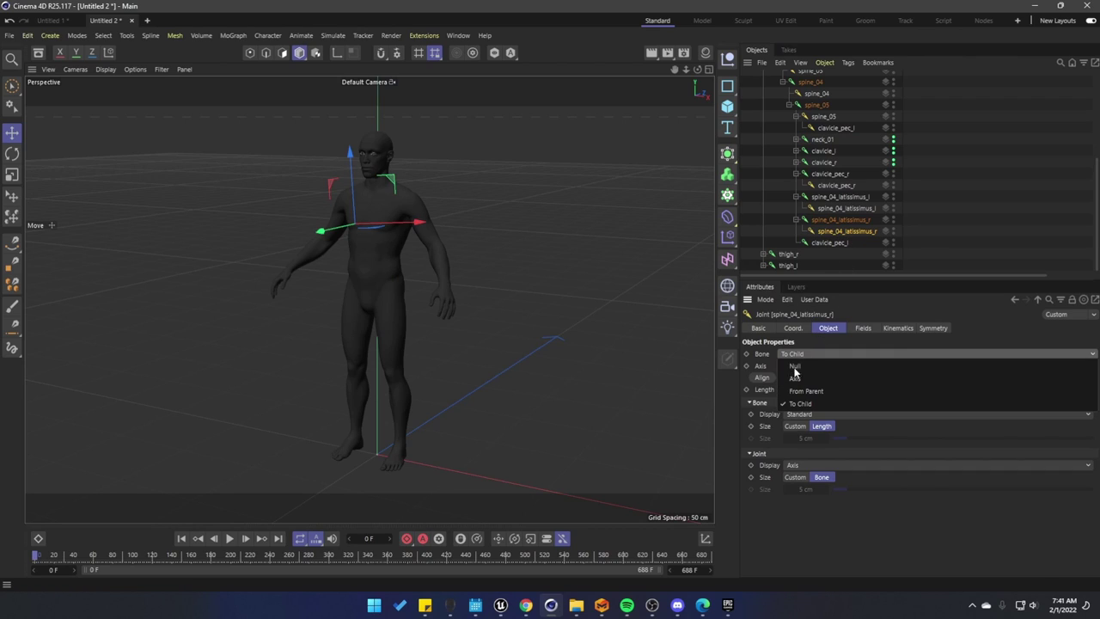
pyautogui.click(792, 392)
pyautogui.click(793, 354)
pyautogui.click(804, 390)
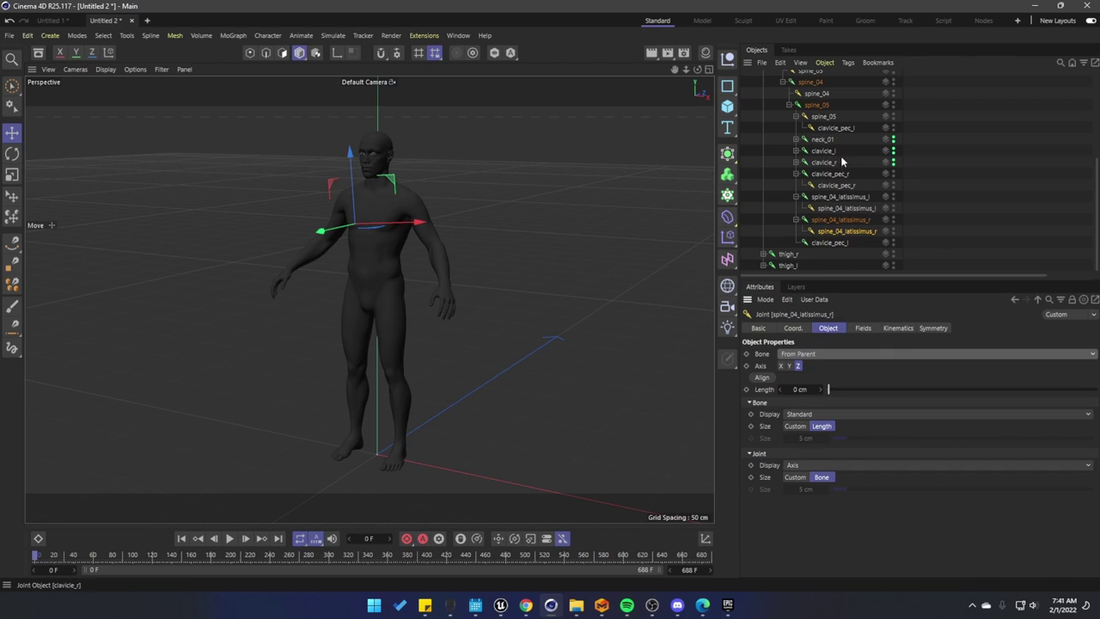
# Nest the face's clavicle_pec_l joint under the body's clavicle_pec_l joint and set its Bone option to From Parent
pyautogui.moveTo(841, 130); pyautogui.dragTo(841, 244)
pyautogui.click(797, 355)
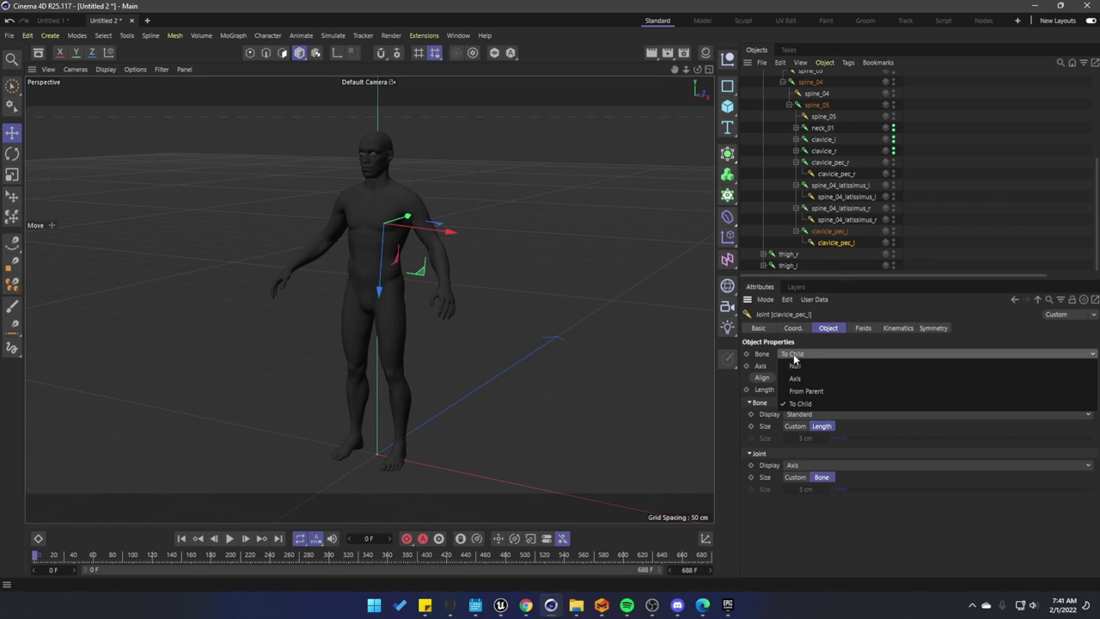
pyautogui.click(795, 381)
pyautogui.click(793, 354)
pyautogui.click(799, 389)
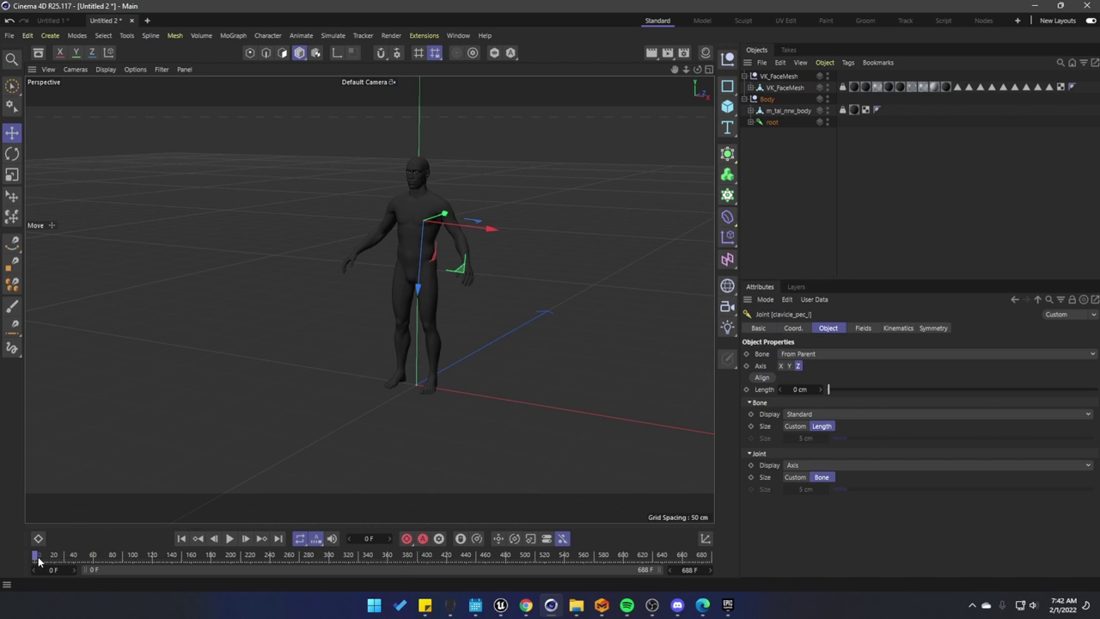
# Scrub the animation to frame 123 and on to frame 179, checking up close how the head follows the body
pyautogui.moveTo(37, 560); pyautogui.dragTo(154, 559)
pyautogui.keyDown('alt'); pyautogui.moveTo(366, 235); pyautogui.dragTo(539, 227, button='right'); pyautogui.keyUp('alt')
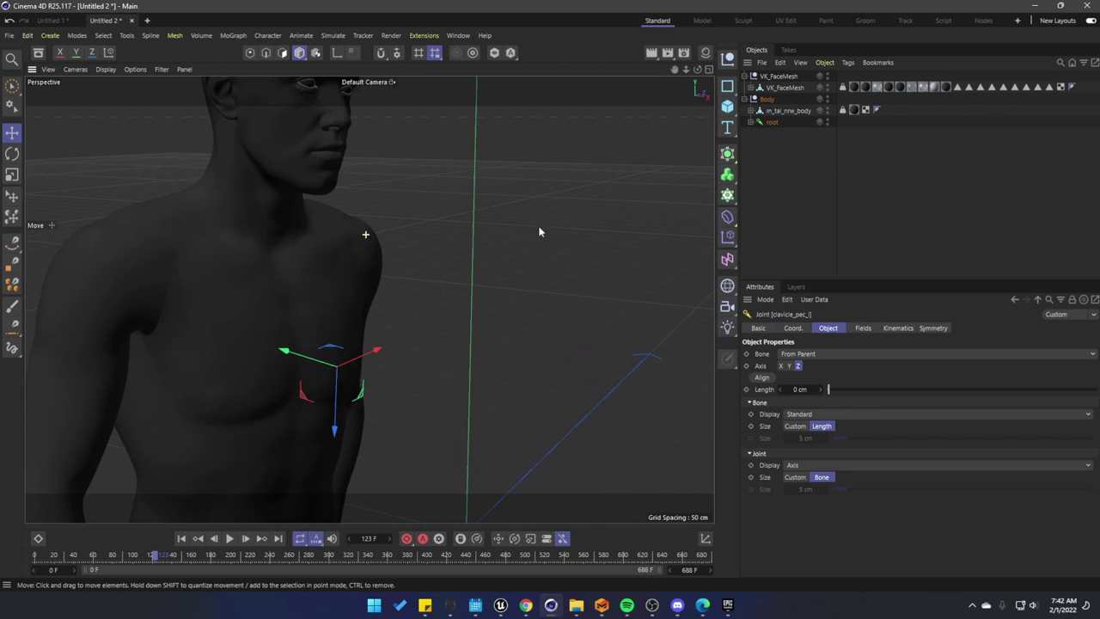
pyautogui.keyDown('alt'); pyautogui.moveTo(325, 265); pyautogui.dragTo(218, 258); pyautogui.keyUp('alt')
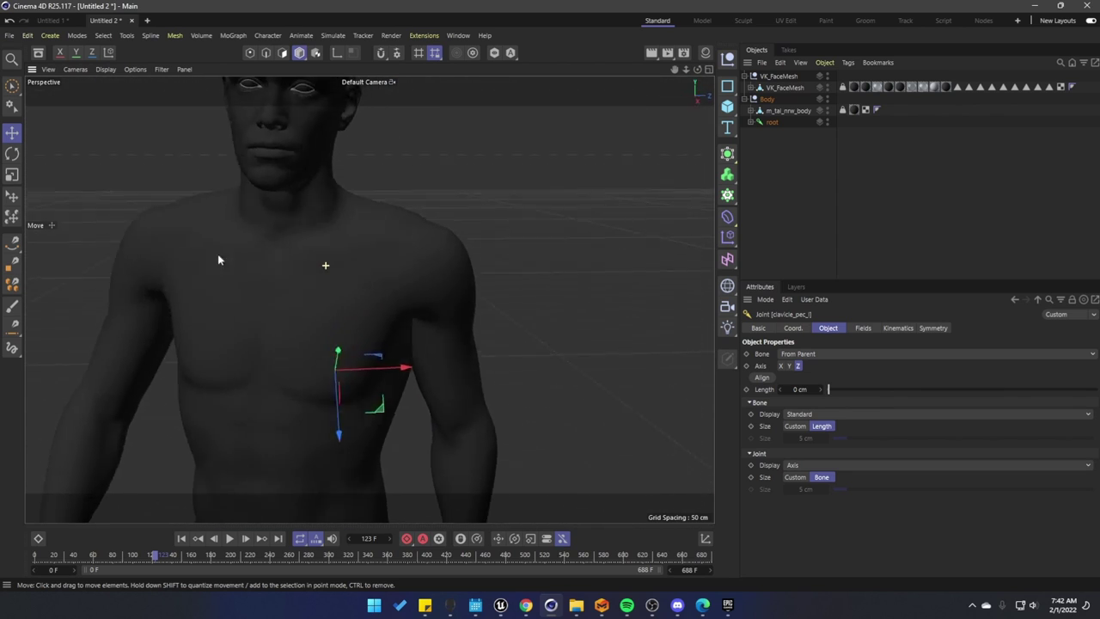
pyautogui.keyDown('alt'); pyautogui.moveTo(218, 257); pyautogui.dragTo(104, 283, button='right'); pyautogui.keyUp('alt')
pyautogui.moveTo(96, 556); pyautogui.dragTo(211, 555)
pyautogui.scroll(10, 394, 319)
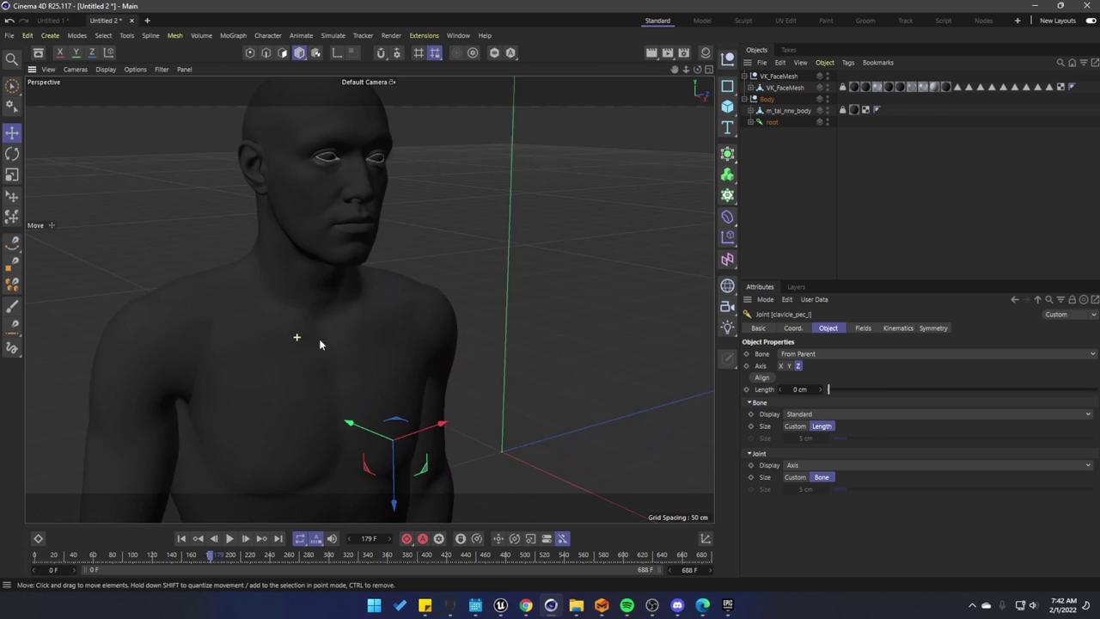
# Inspect the full walking figure from several angles, and glance at the animated outfit project in Marvelous Designer before returning to Cinema 4D
pyautogui.keyDown('alt'); pyautogui.moveTo(319, 344); pyautogui.dragTo(275, 344); pyautogui.keyUp('alt')
pyautogui.scroll(-8, 403, 352)
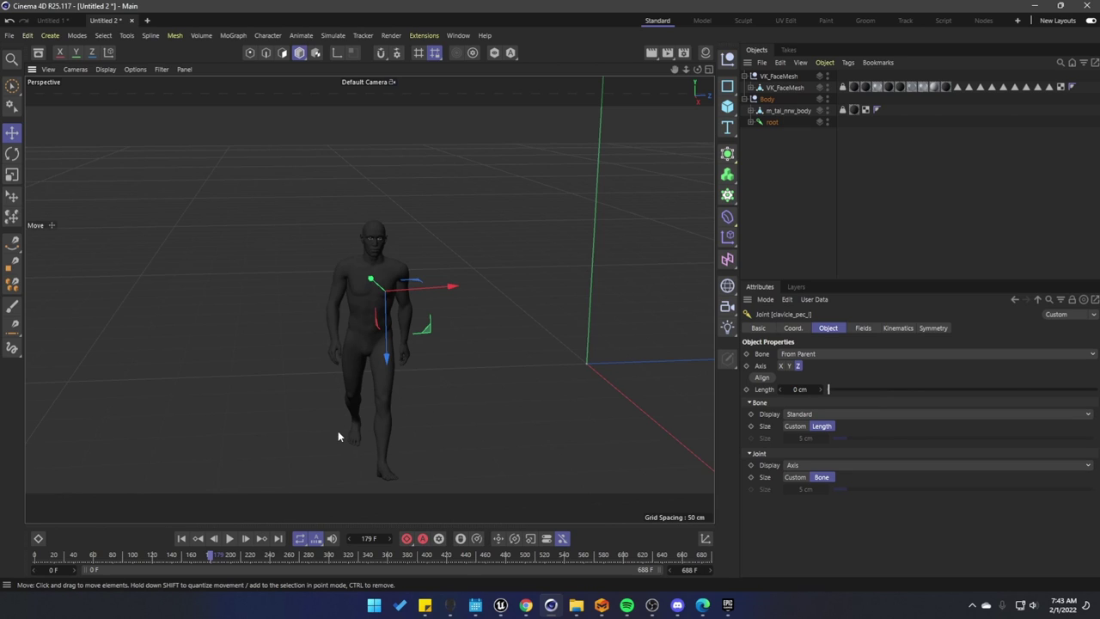
pyautogui.keyDown('alt'); pyautogui.moveTo(337, 432); pyautogui.dragTo(365, 353); pyautogui.keyUp('alt')
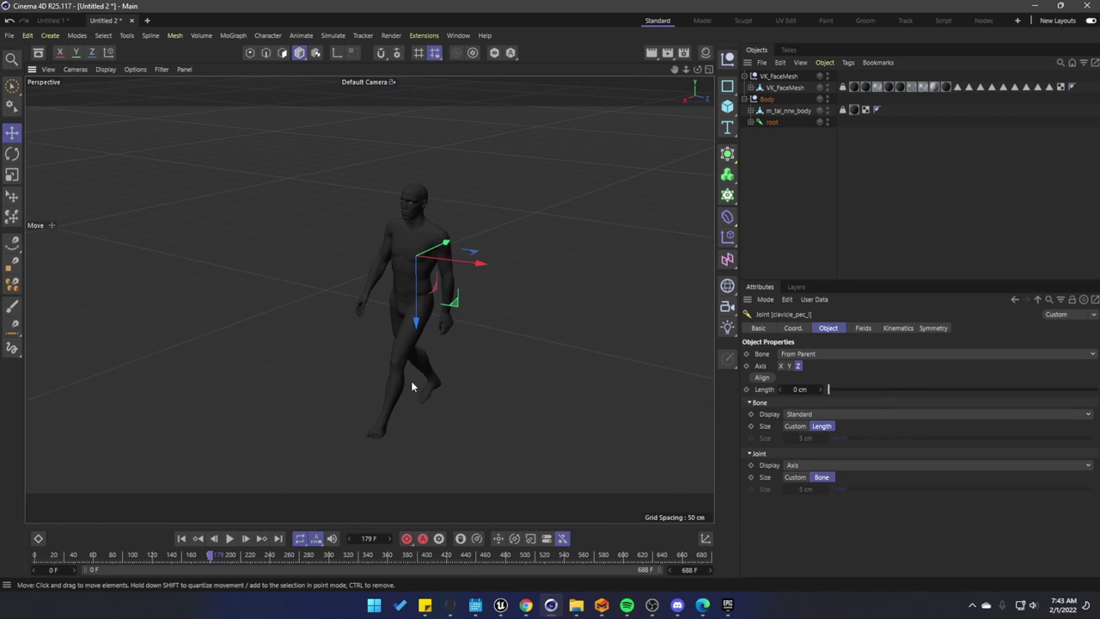
pyautogui.keyDown('alt'); pyautogui.moveTo(411, 387); pyautogui.dragTo(399, 363, button='middle'); pyautogui.keyUp('alt')
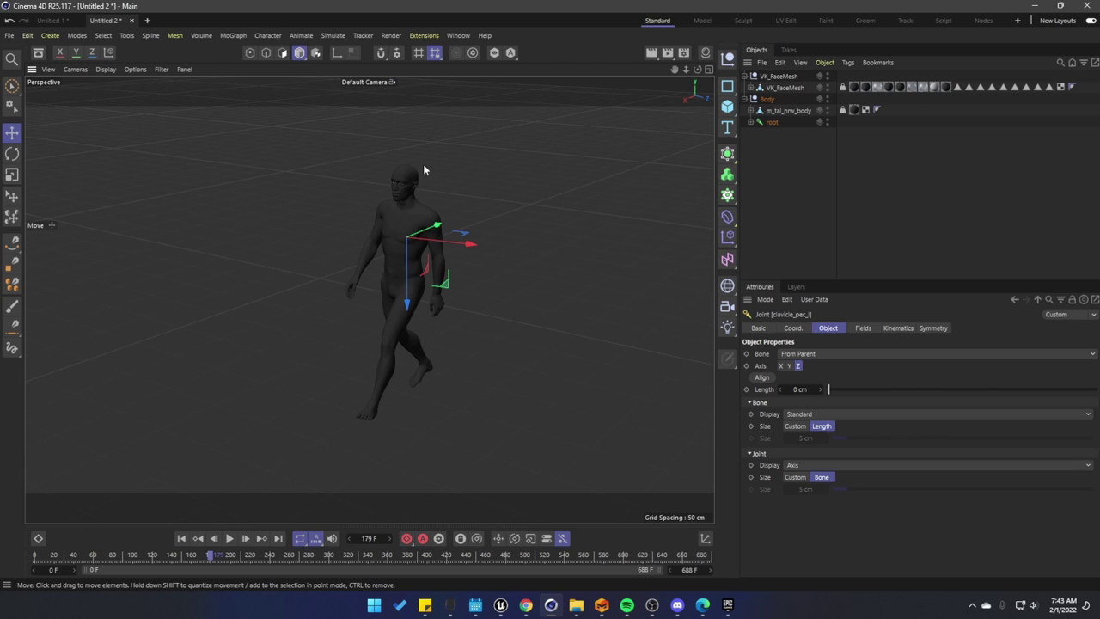
pyautogui.click(602, 605)
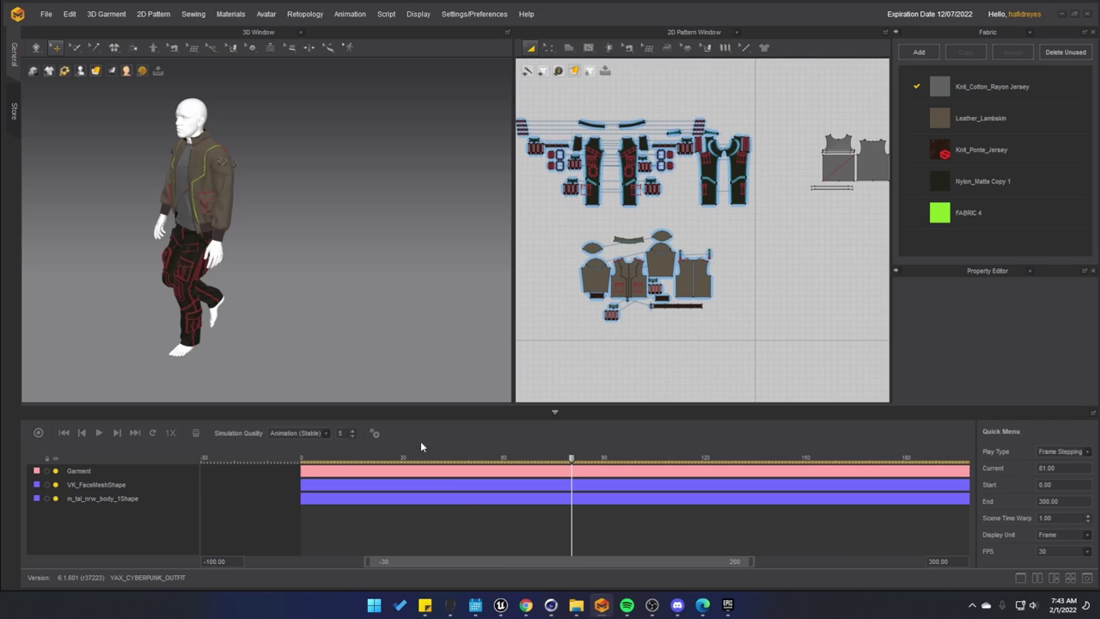
pyautogui.hotkey('alt', 'Tab')
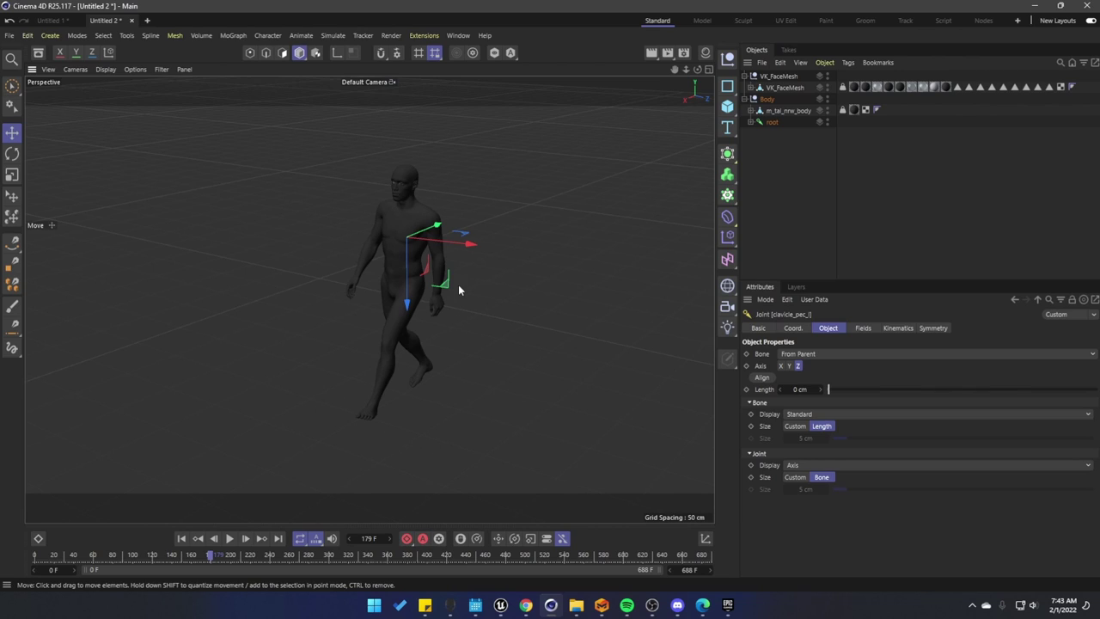
# Collapse the Body and VK_FaceMesh hierarchies and select the VK_FaceMesh null
pyautogui.click(784, 111)
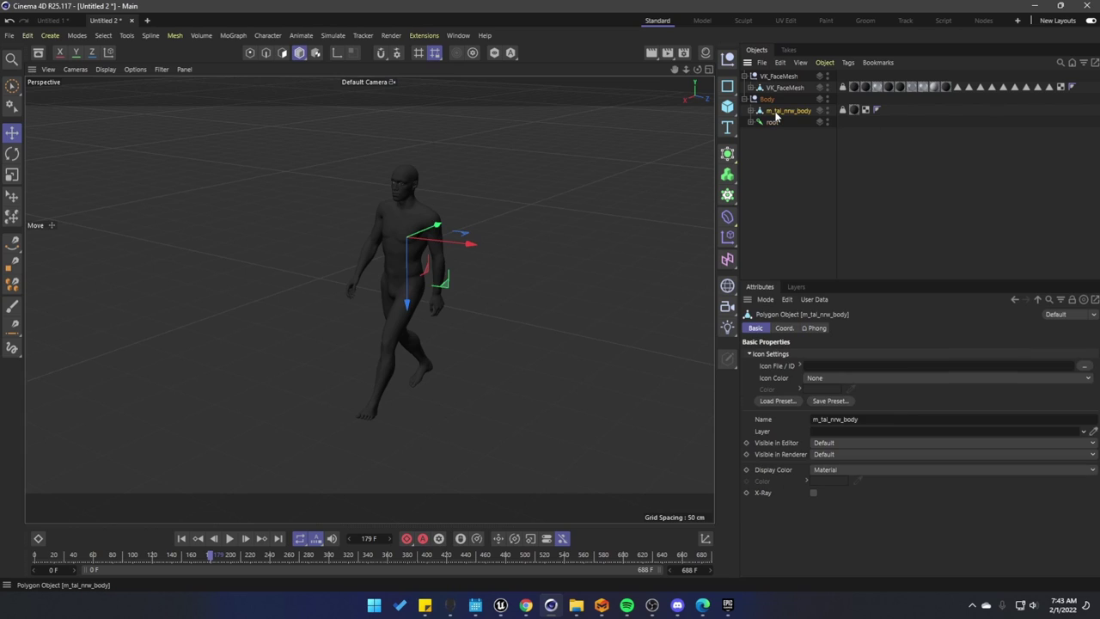
pyautogui.click(772, 122)
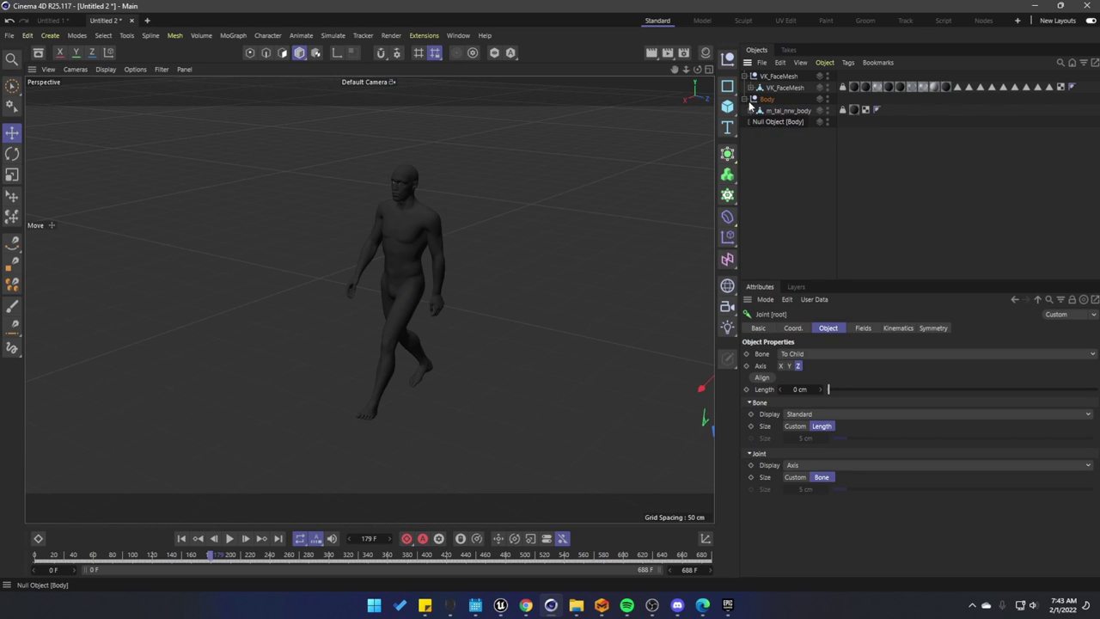
pyautogui.click(746, 100)
pyautogui.click(745, 77)
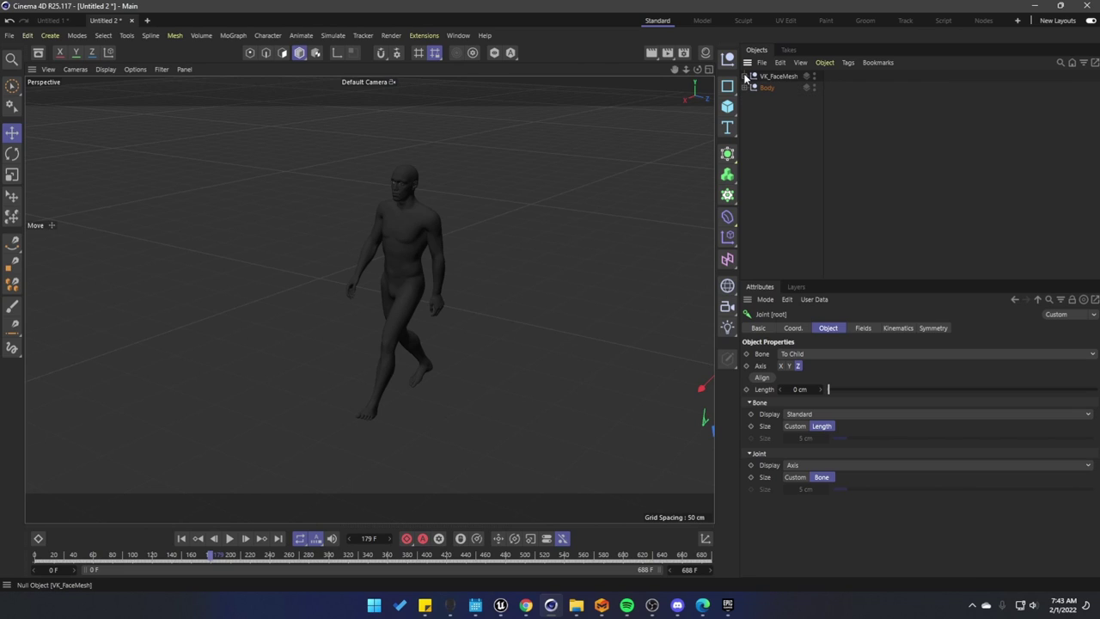
pyautogui.click(775, 77)
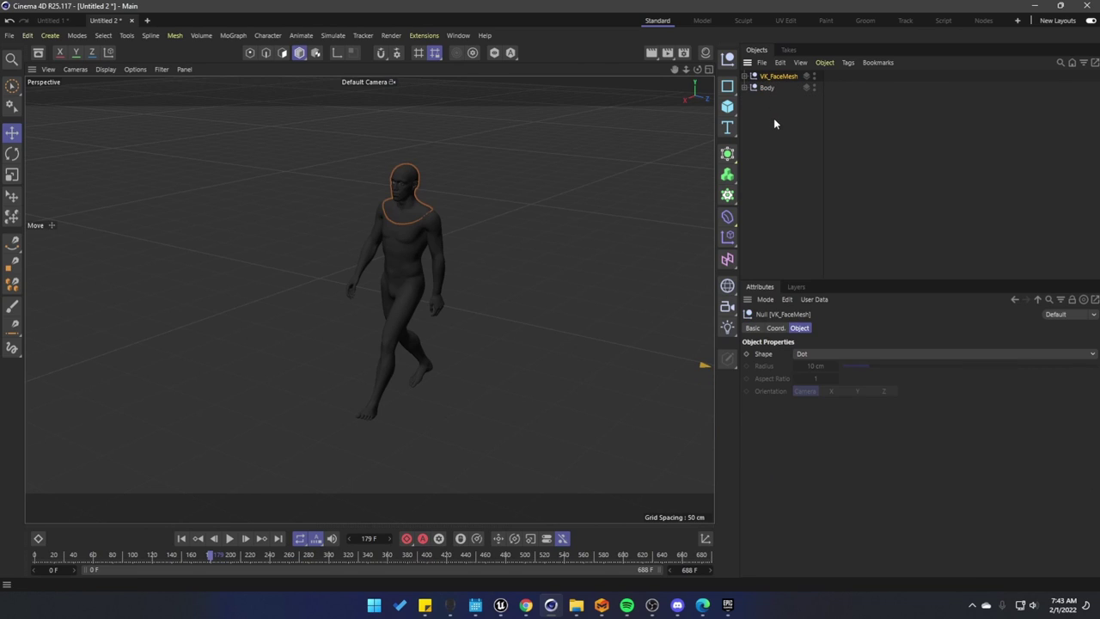
# Group the VK_FaceMesh and Body nulls together under a new null named Metahuman
pyautogui.keyDown('ctrl'); pyautogui.click(767, 88); pyautogui.keyUp('ctrl')
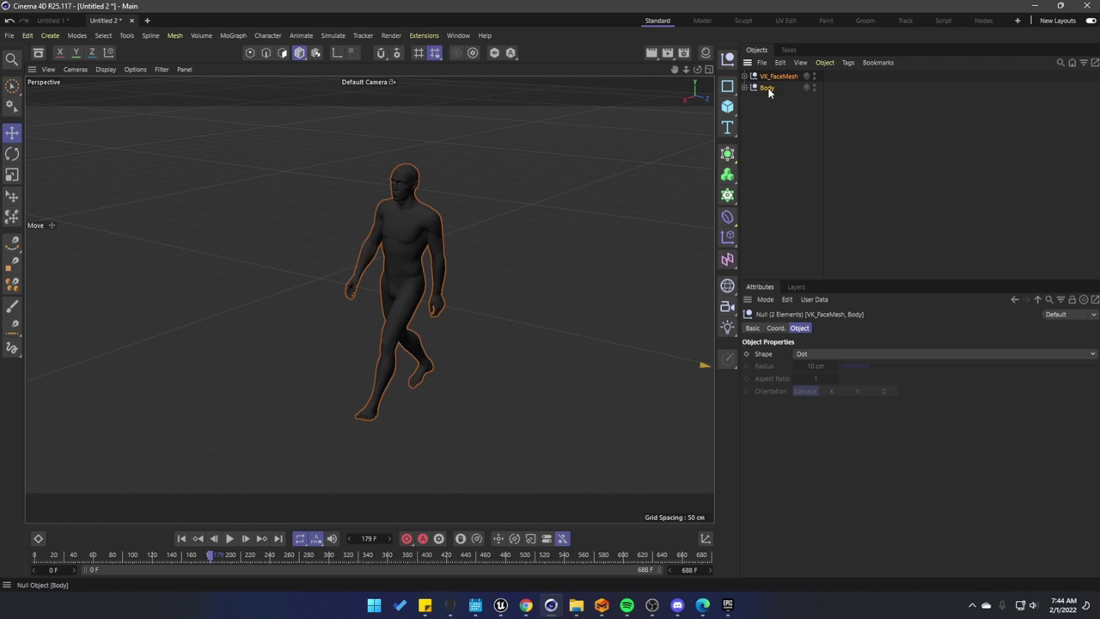
pyautogui.hotkey('alt', 'g')
pyautogui.doubleClick(768, 76)
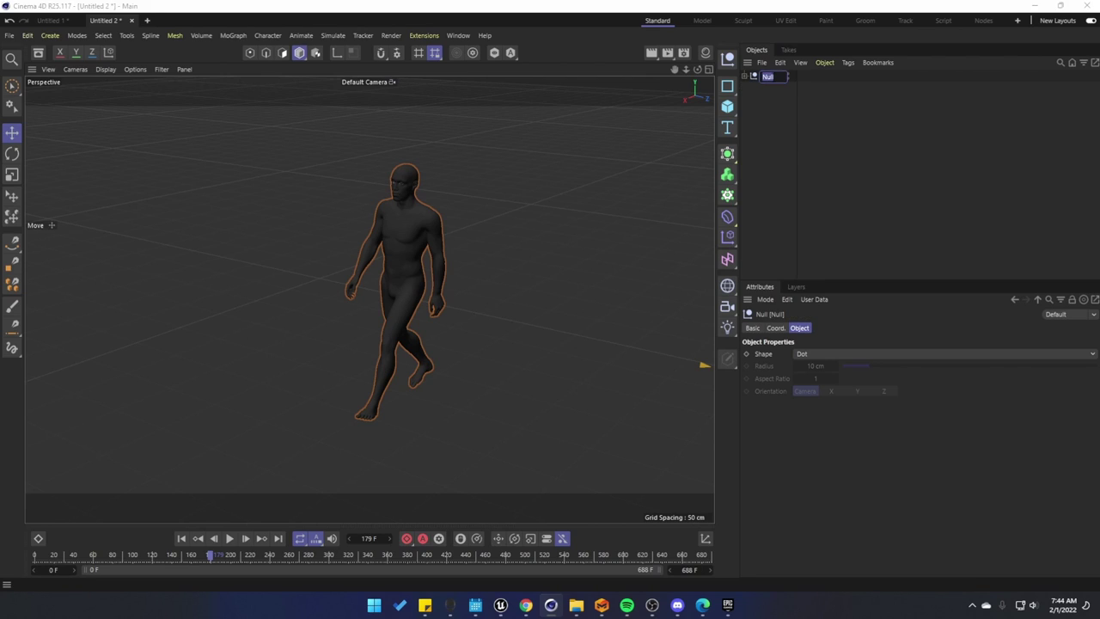
pyautogui.write('Metahu')
pyautogui.write('man')
pyautogui.press('Return')
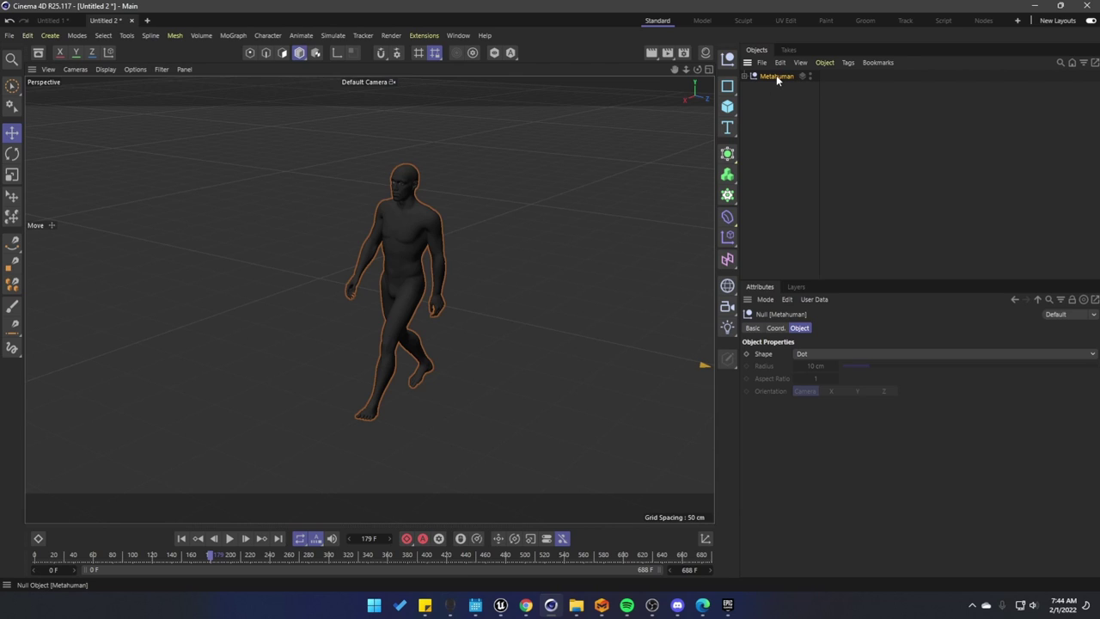
# Select the Metahuman null with all its children, open the Alembic export settings, and toggle Polygon Selections, UVs and Selection Only
pyautogui.middleClick(776, 76)
pyautogui.click(8, 36)
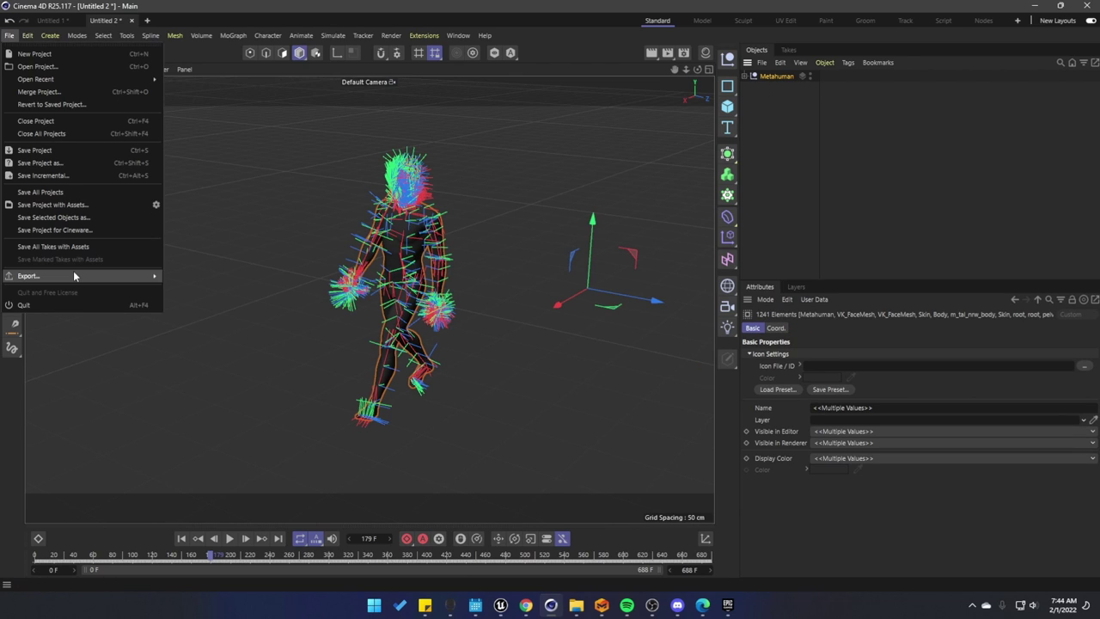
pyautogui.moveTo(76, 273)
pyautogui.click(184, 288)
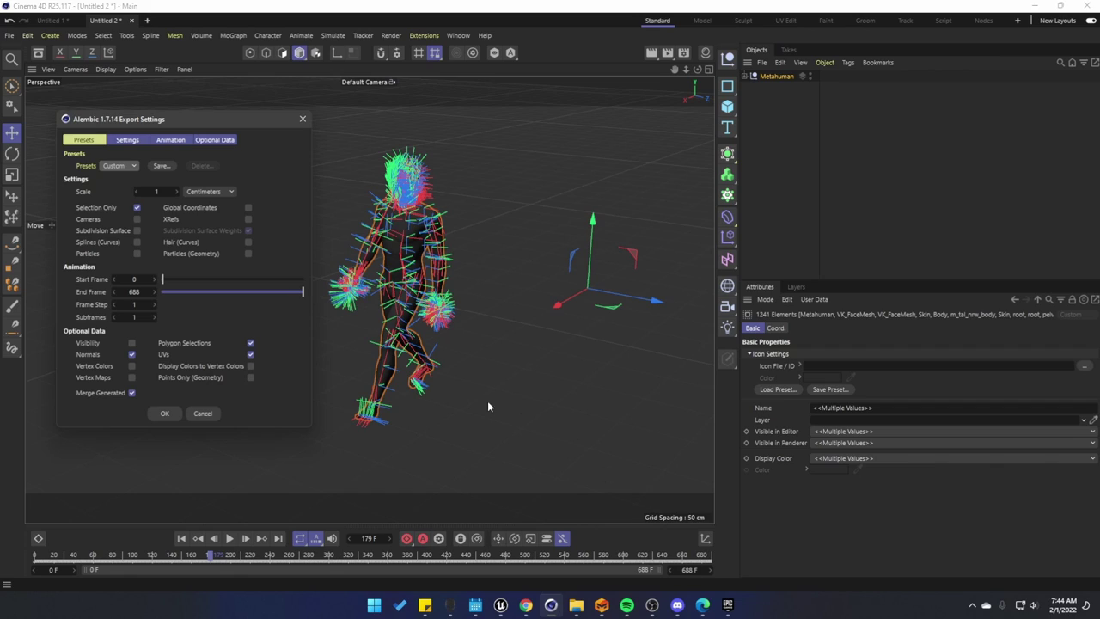
pyautogui.click(250, 343)
pyautogui.click(250, 355)
pyautogui.click(138, 208)
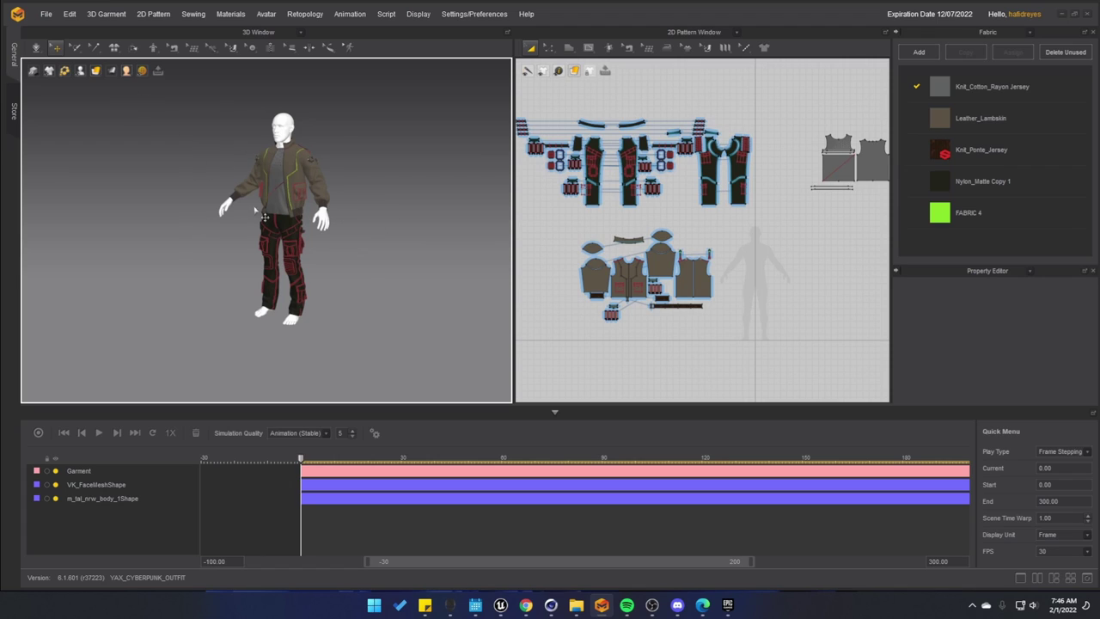
pyautogui.click(46, 13)
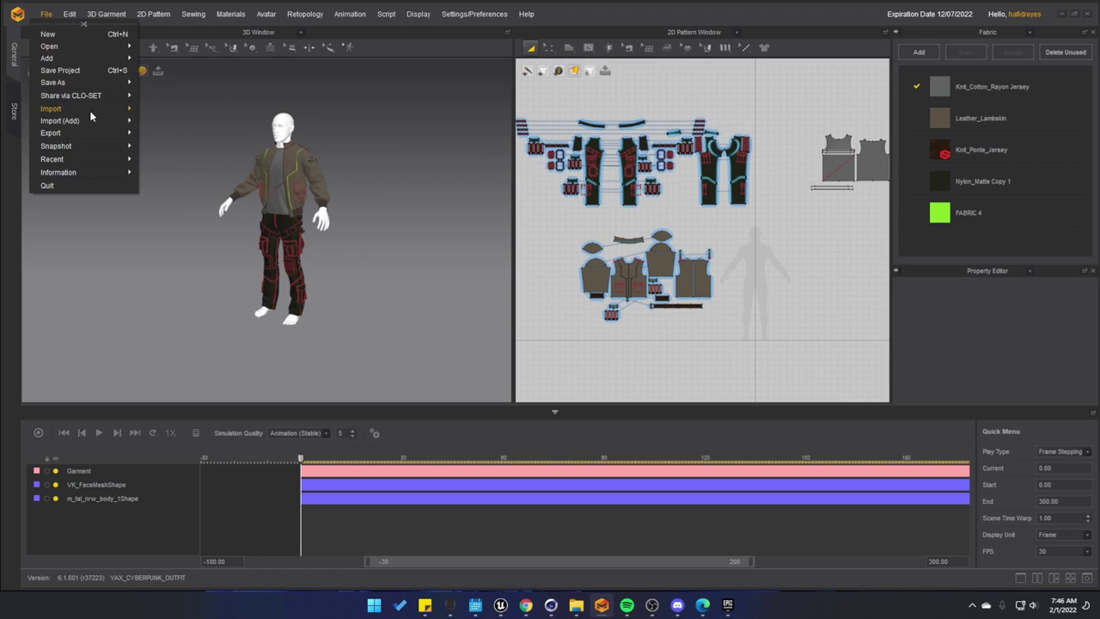
pyautogui.moveTo(95, 110)
pyautogui.click(178, 152)
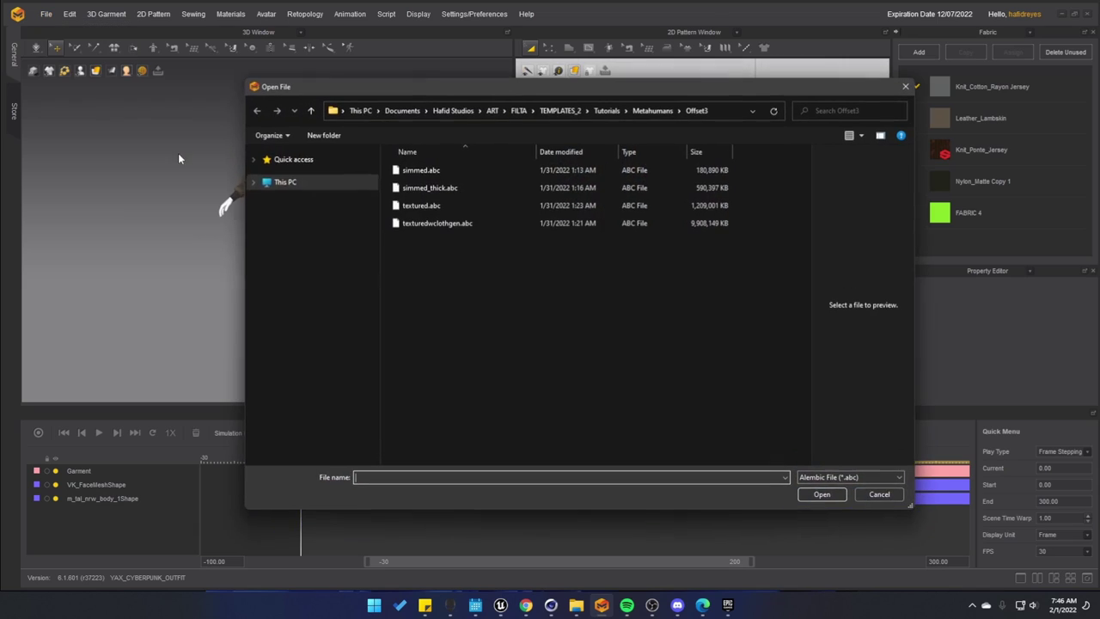
pyautogui.click(906, 86)
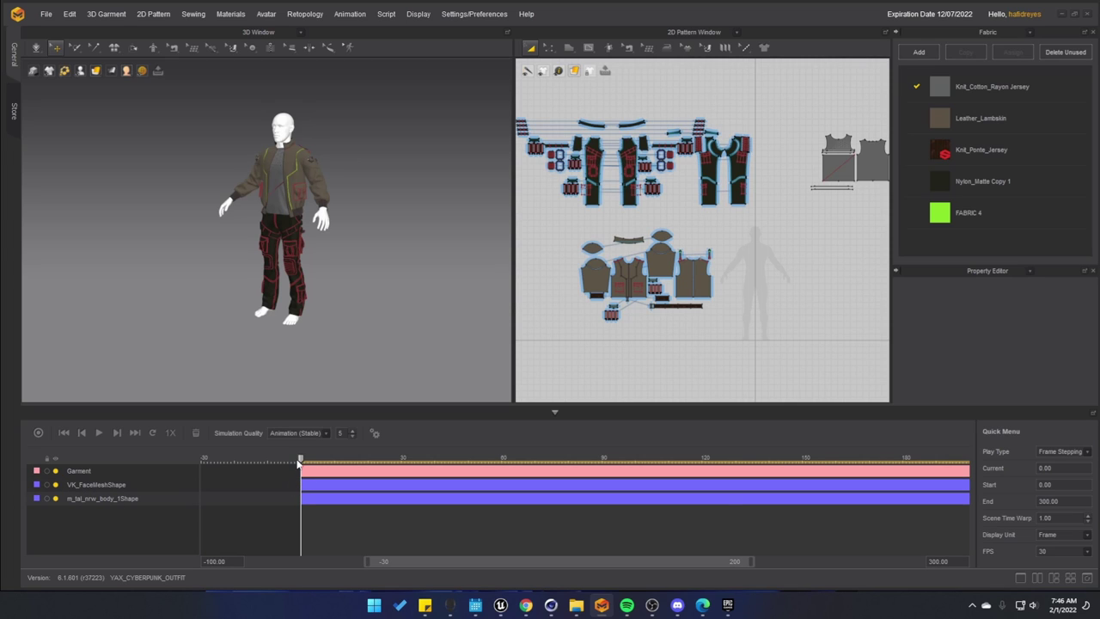
# Examine the curved side geometry and particle distance of all garment patterns, and the surface properties of the avatar's head mesh
pyautogui.moveTo(303, 462); pyautogui.dragTo(490, 469)
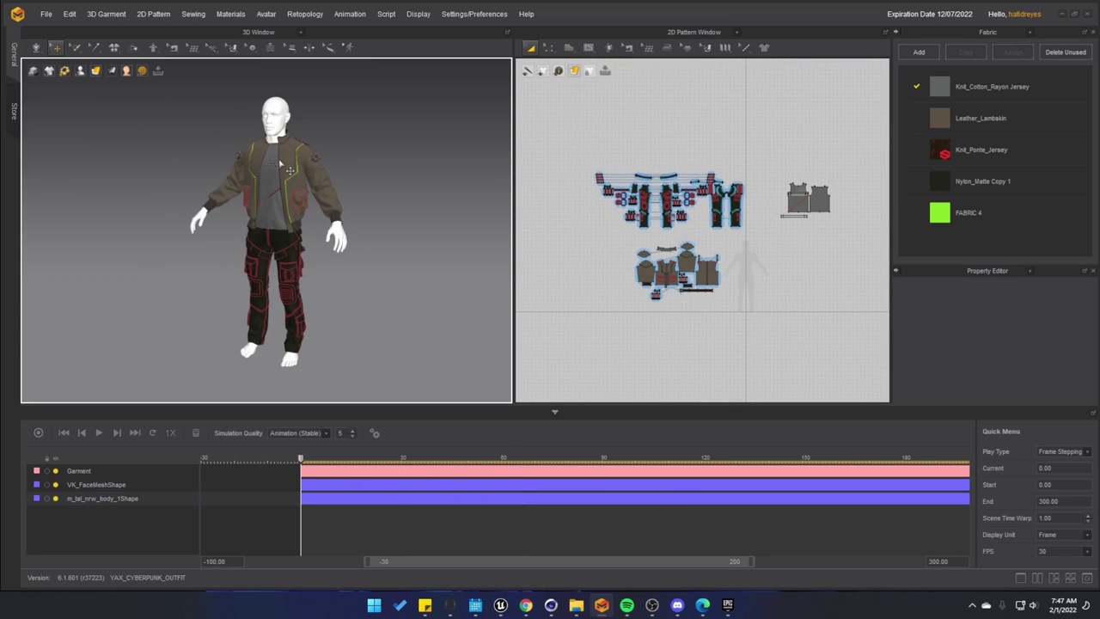
pyautogui.hotkey('ctrl', 'a')
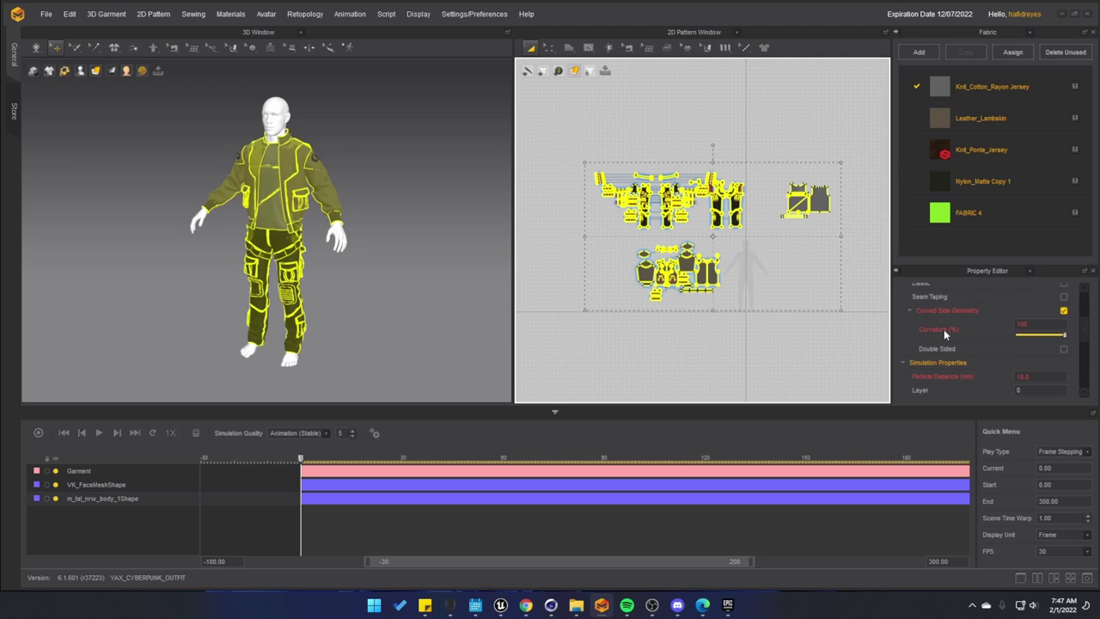
pyautogui.scroll(-1, 945, 335)
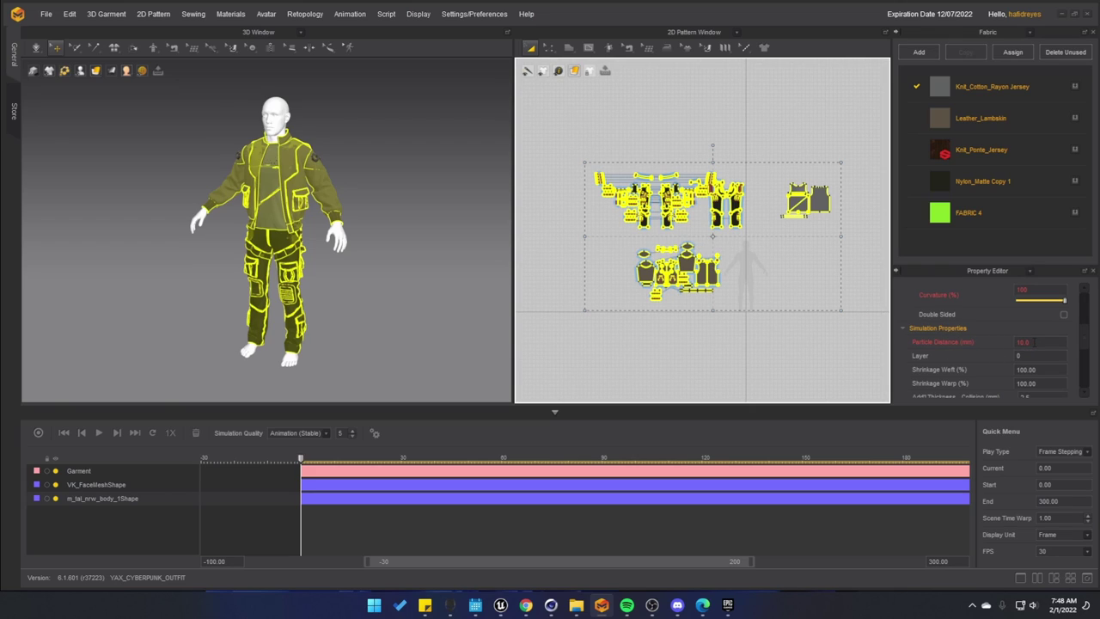
pyautogui.click(357, 280)
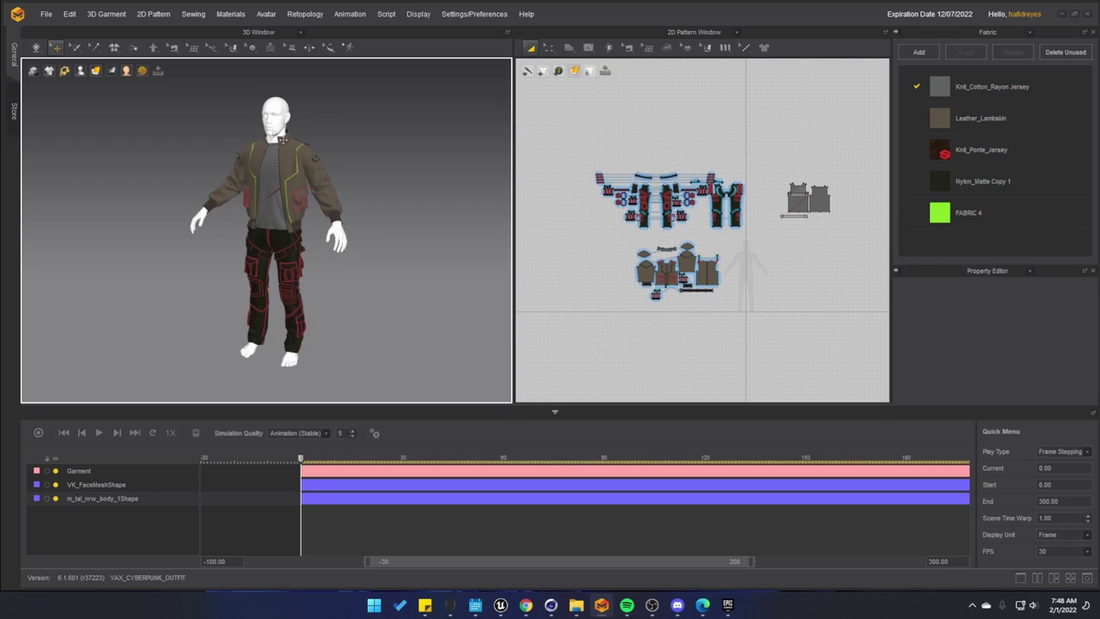
pyautogui.click(272, 115)
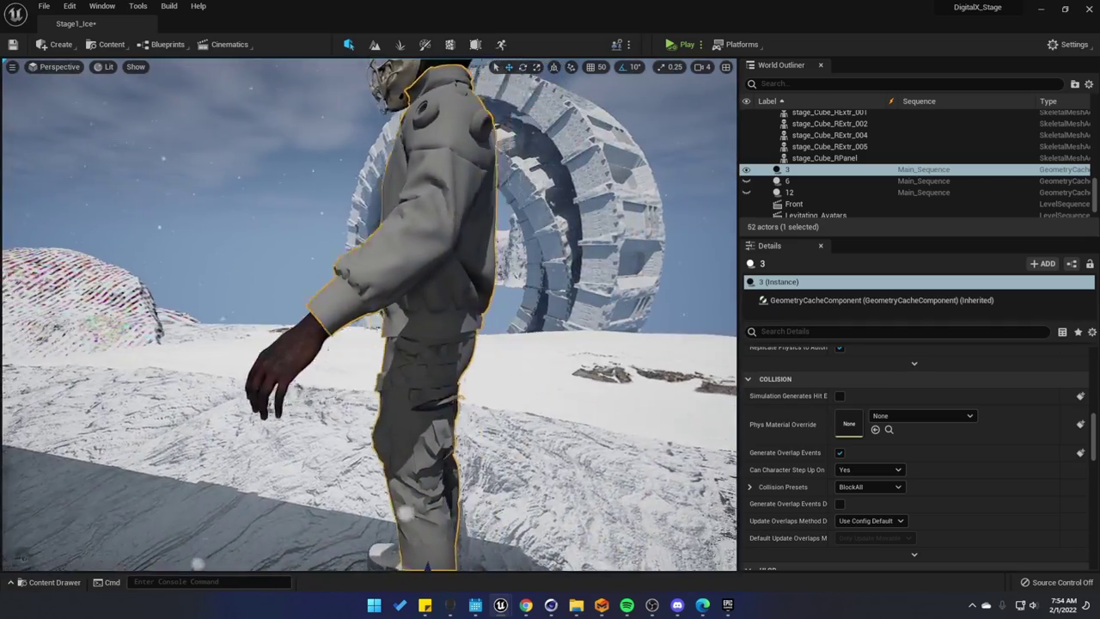
# In Unreal Engine, inspect the clothing of geometry caches 3 and 6 on the character from several angles
pyautogui.moveTo(369, 314); pyautogui.dragTo(301, 313, button='right')
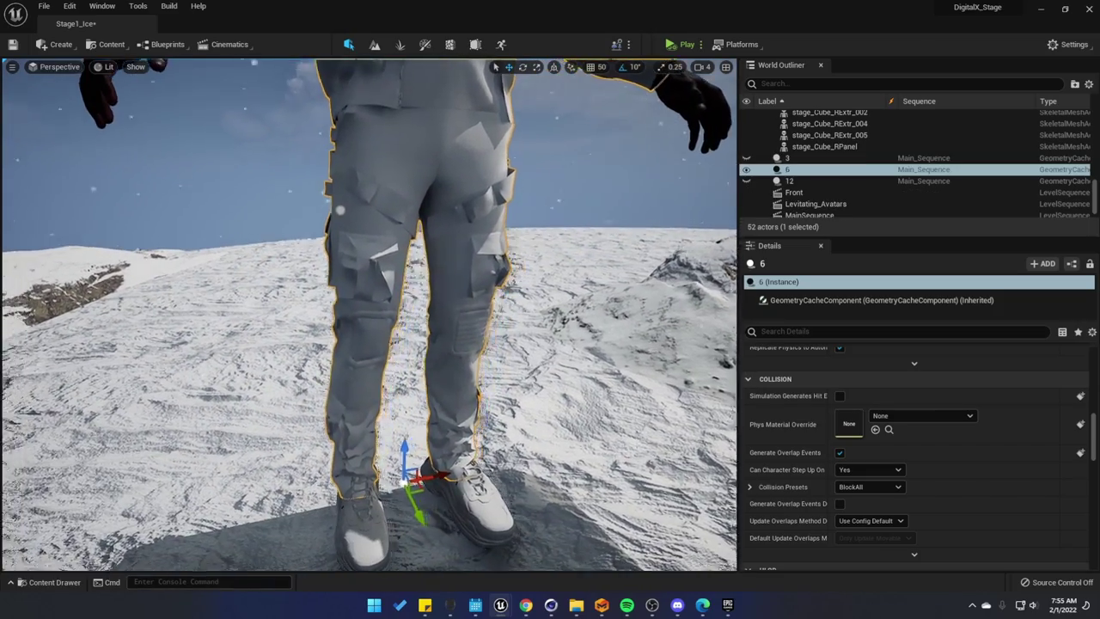
pyautogui.keyDown('alt'); pyautogui.moveTo(538, 283); pyautogui.dragTo(309, 284); pyautogui.keyUp('alt')
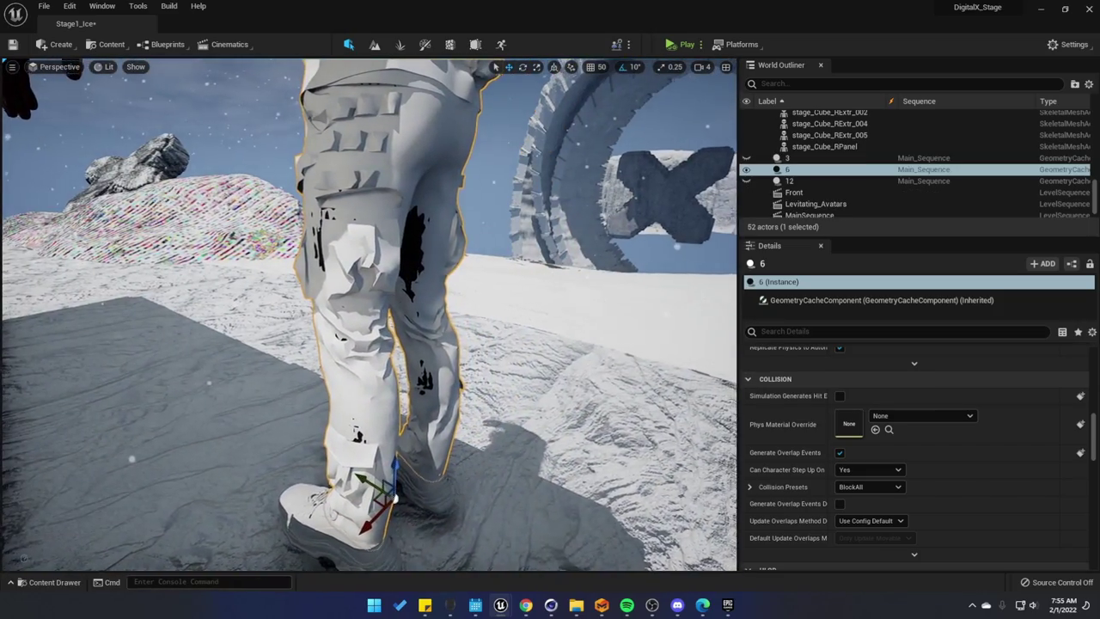
pyautogui.moveTo(370, 314); pyautogui.dragTo(438, 331, button='right')
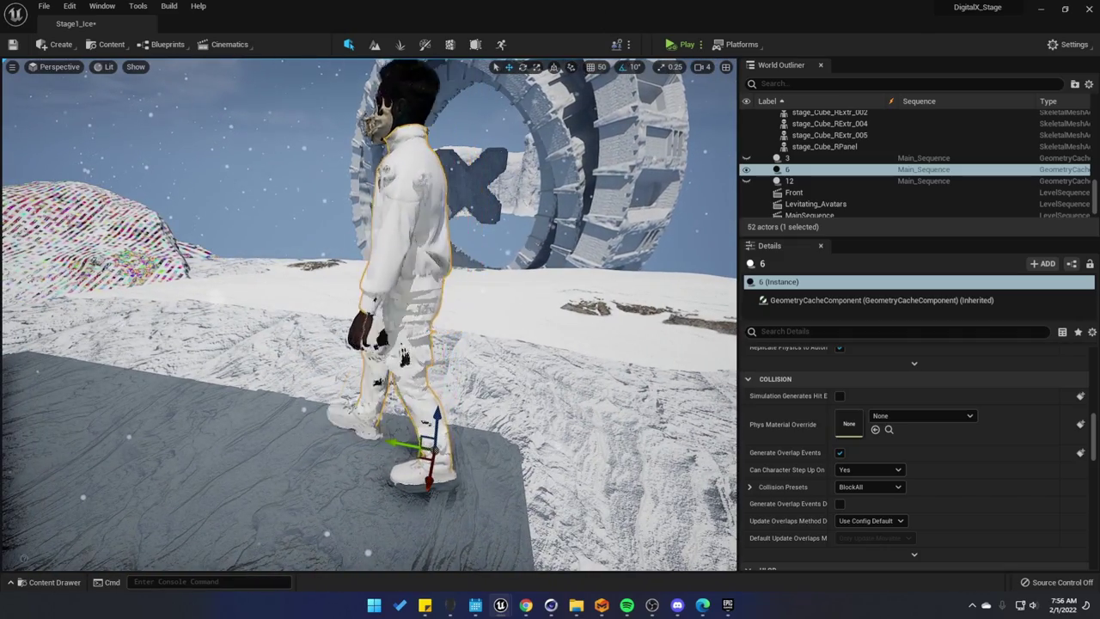
pyautogui.moveTo(369, 314); pyautogui.dragTo(464, 306, button='right')
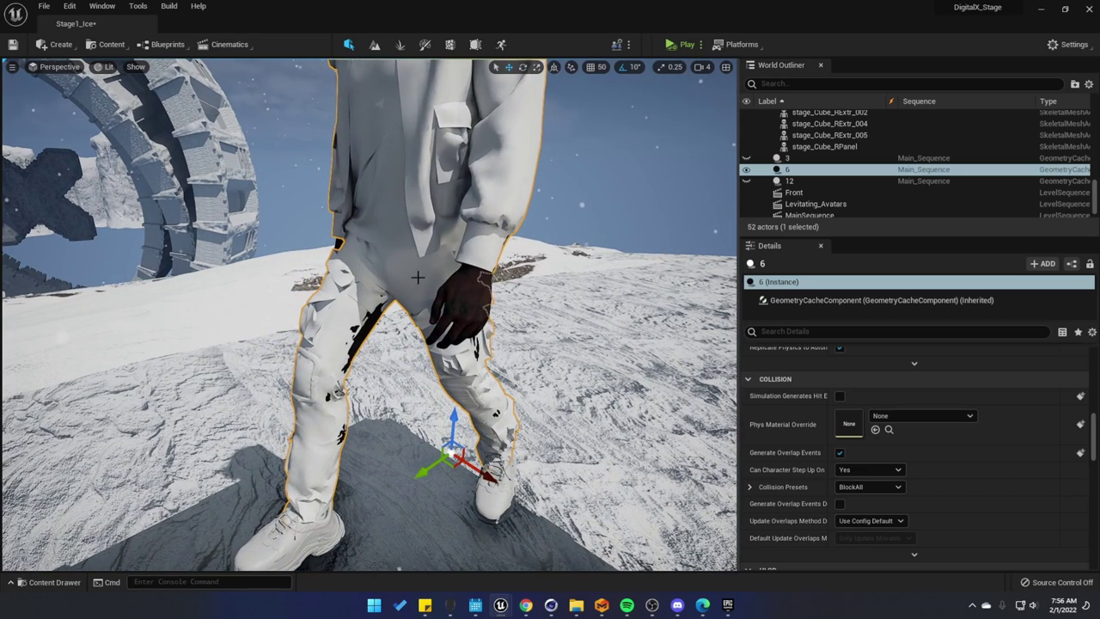
pyautogui.scroll(-6, 417, 276)
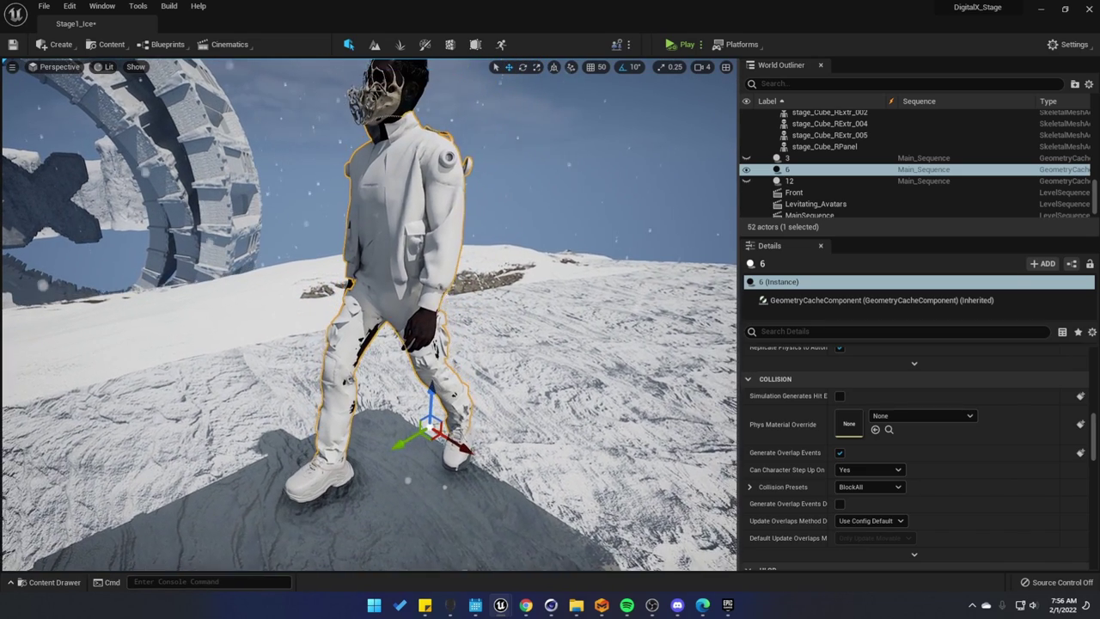
# Select geometry cache 12 and examine its textured jacket and trousers on the character, close up and from several sides
pyautogui.click(789, 181)
pyautogui.doubleClick(789, 181)
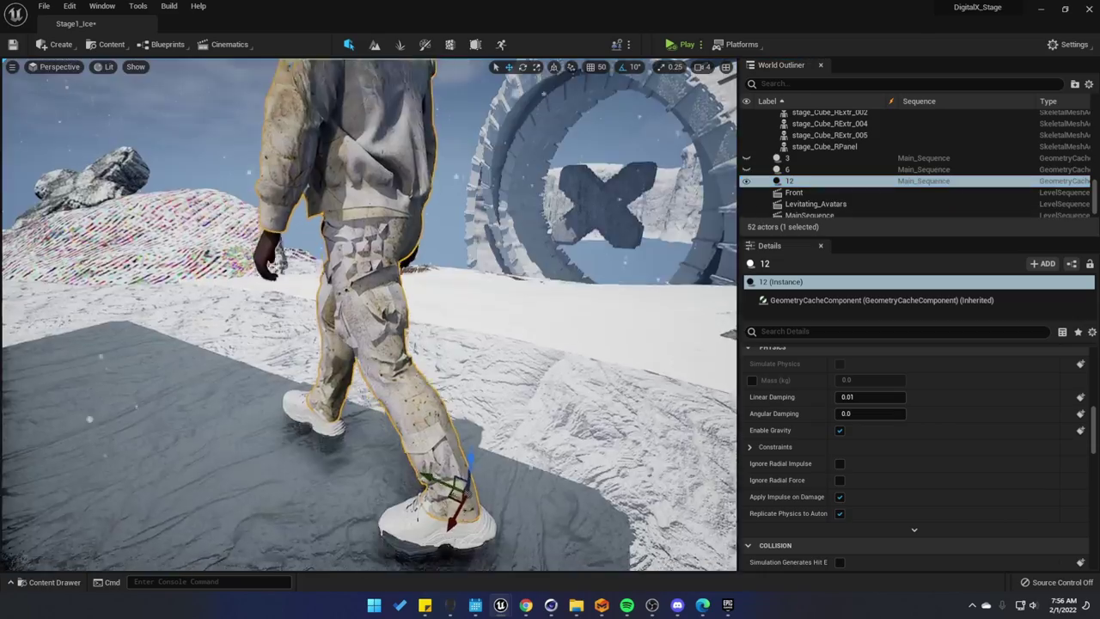
pyautogui.press('a')
pyautogui.moveTo(369, 314); pyautogui.dragTo(440, 291, button='right')
pyautogui.press('w')
pyautogui.press('d')
pyautogui.press('a')
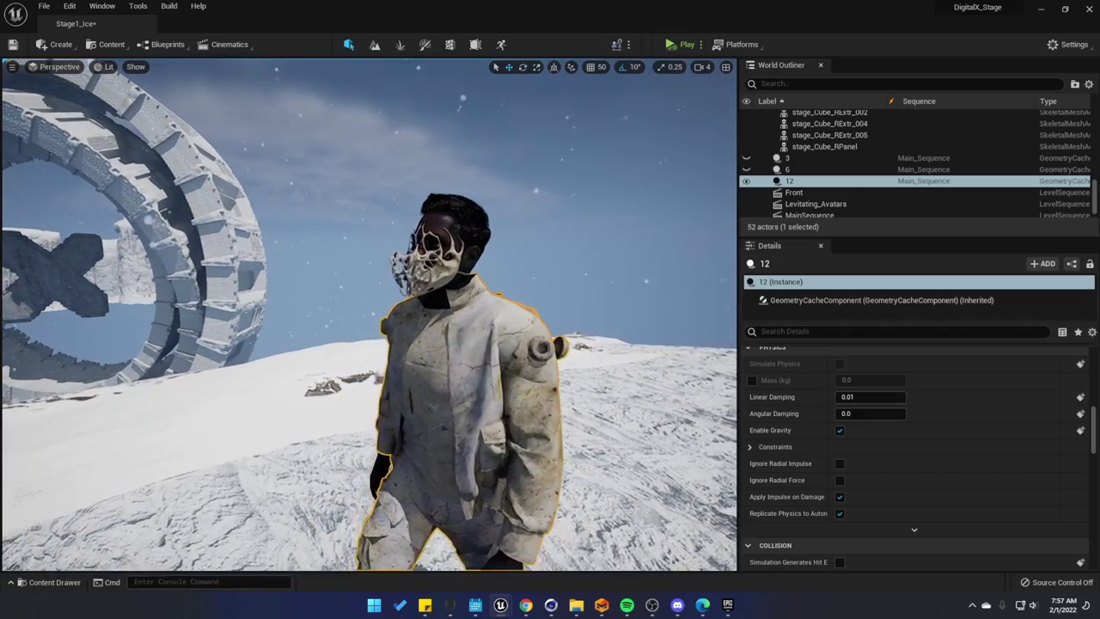
pyautogui.scroll(3, 395, 294)
pyautogui.scroll(6, 395, 294)
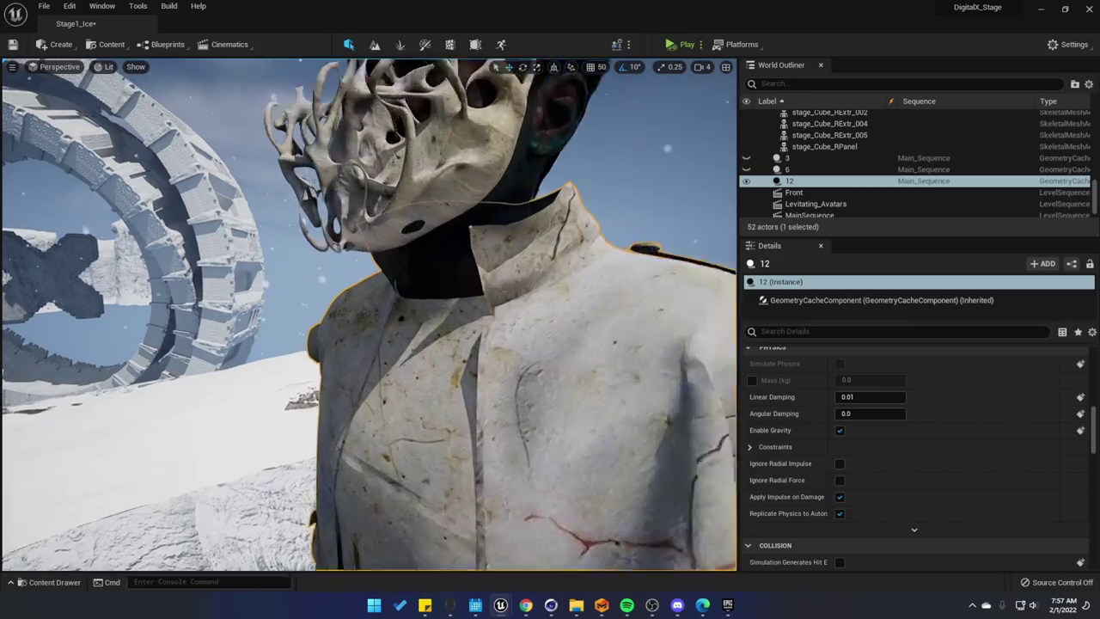
pyautogui.press('s')
pyautogui.moveTo(395, 294); pyautogui.dragTo(206, 303, button='right')
pyautogui.press('d')
pyautogui.press('a')
pyautogui.press('s')
pyautogui.press('a')
pyautogui.press('s')
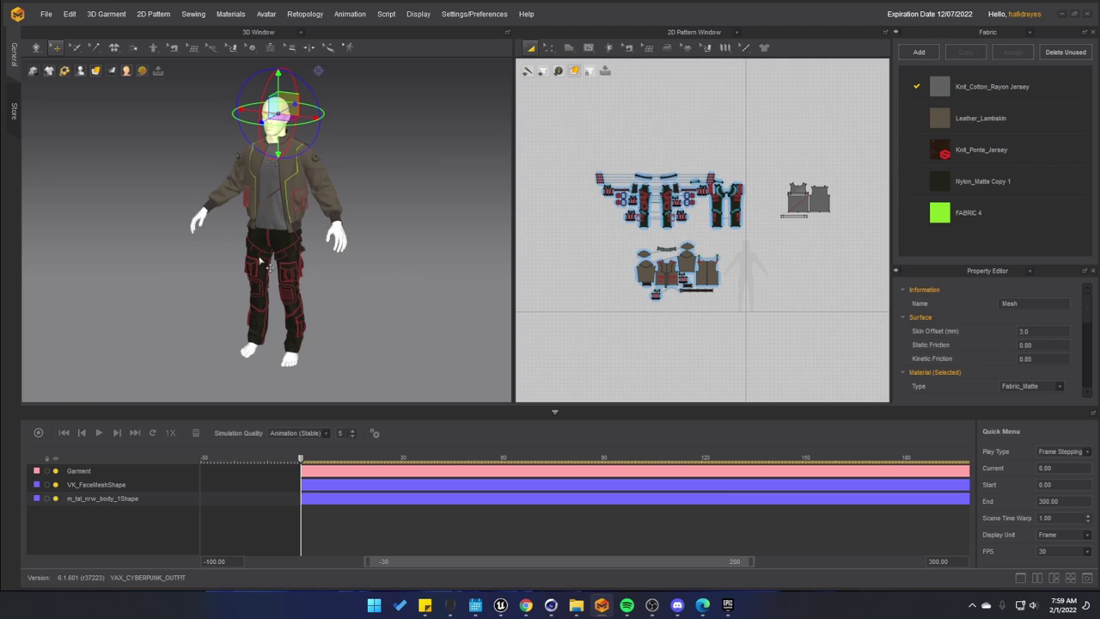
# Back in Marvelous Designer, deselect the avatar's head and set the simulation mode to Normal (Default)
pyautogui.click(103, 137)
pyautogui.click(37, 49)
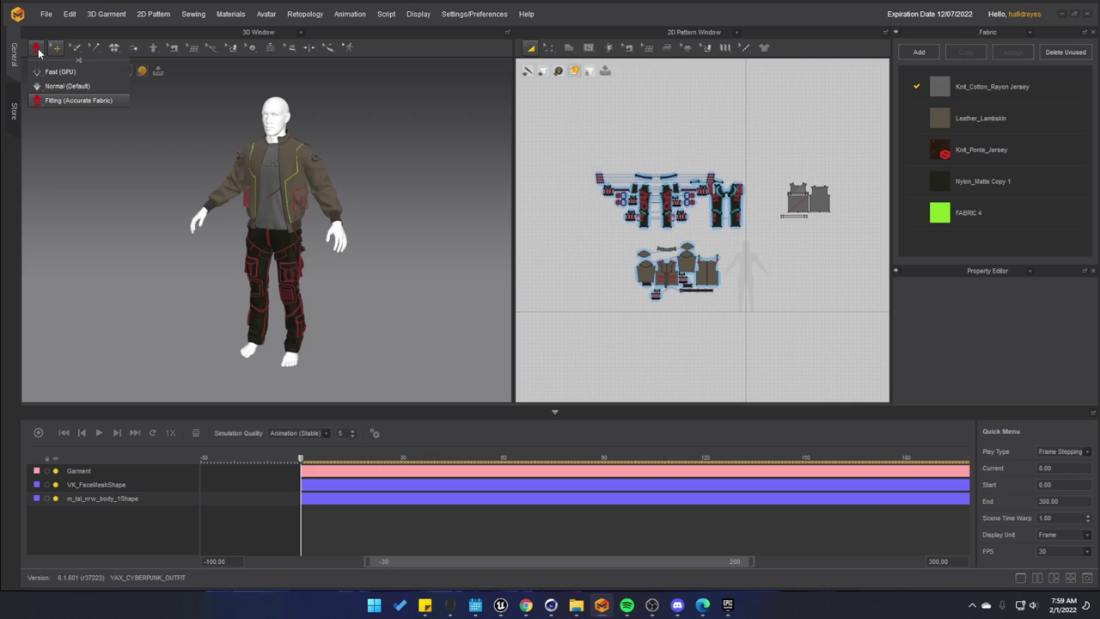
pyautogui.click(72, 87)
# Play the recorded garment animation up to frame 117 and check how the outfit follows the walking avatar
pyautogui.scroll(-3, 142, 219)
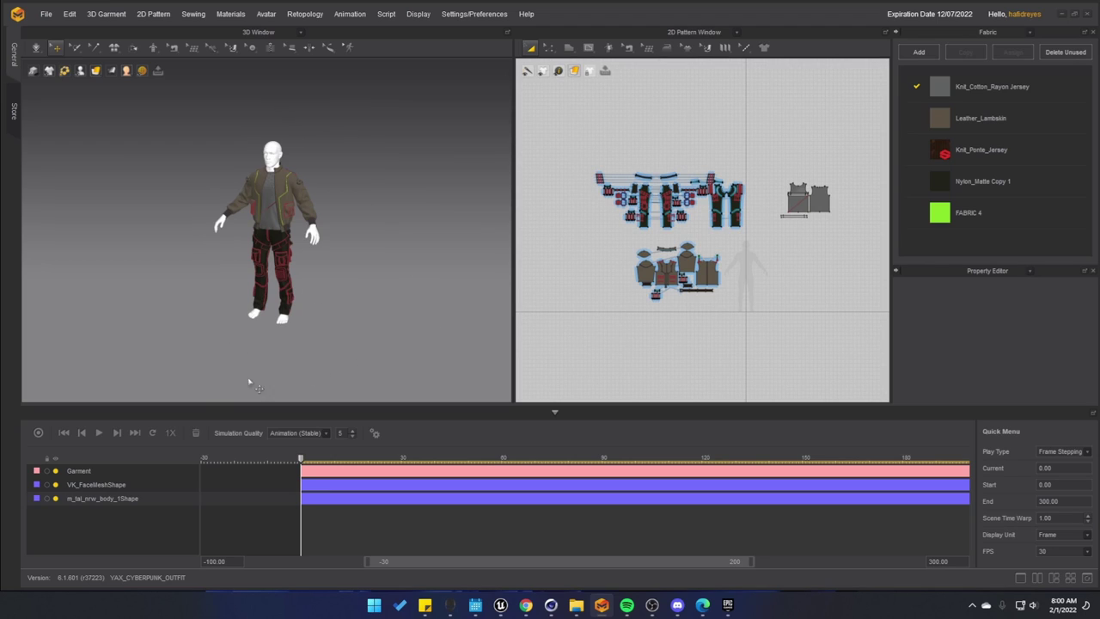
pyautogui.click(99, 433)
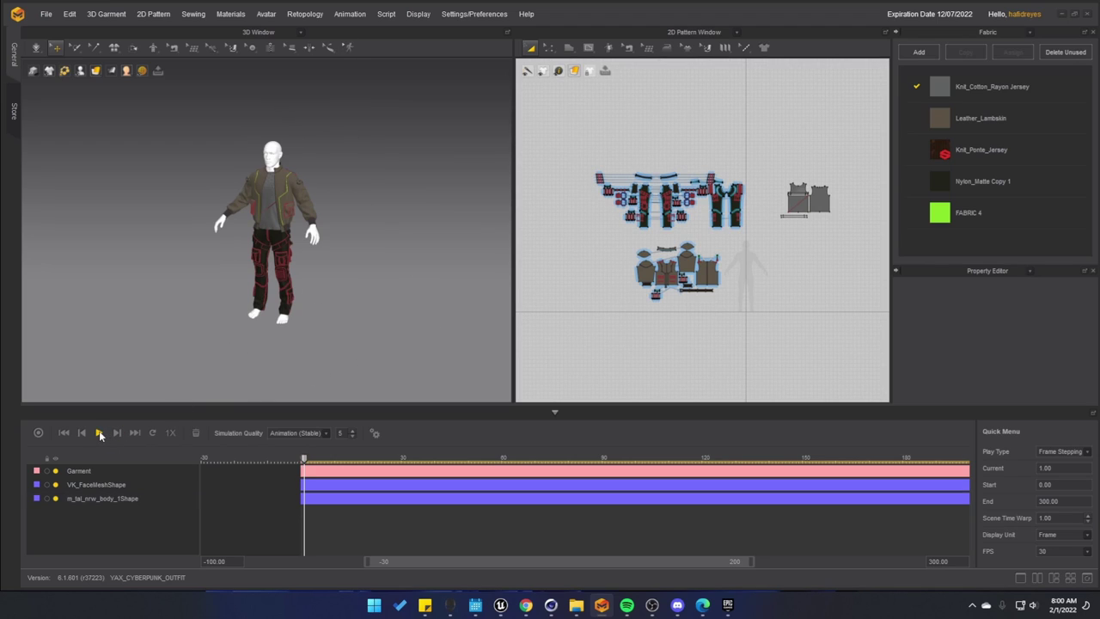
pyautogui.scroll(3, 248, 243)
pyautogui.scroll(-4, 344, 245)
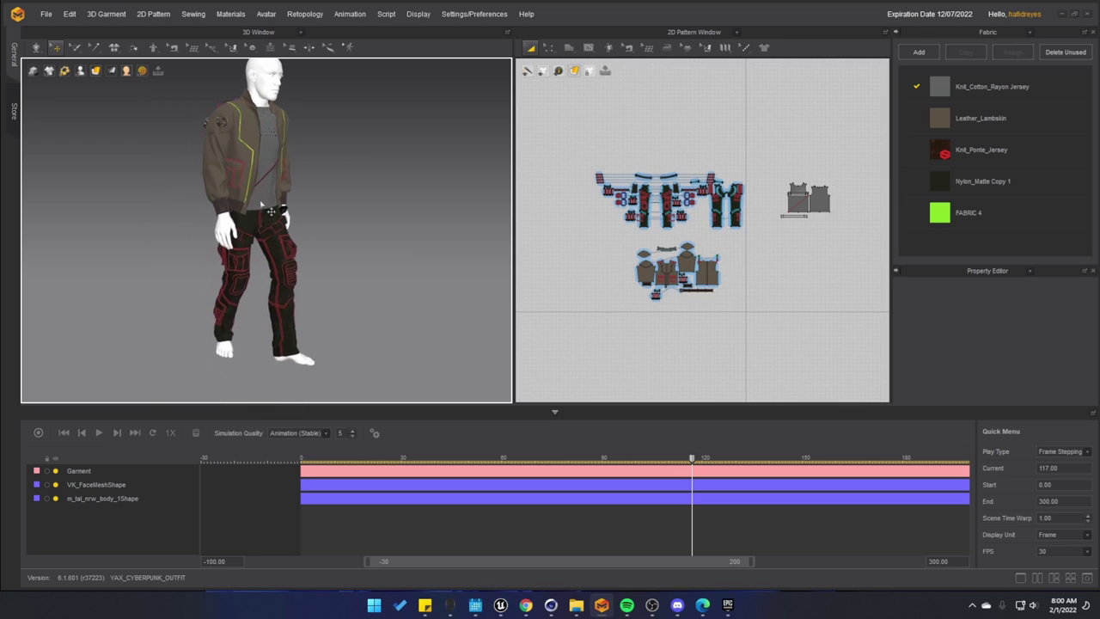
# Show the UV Editor in place of the 2D Pattern Window and examine how the garment's UVs are laid out
pyautogui.click(737, 32)
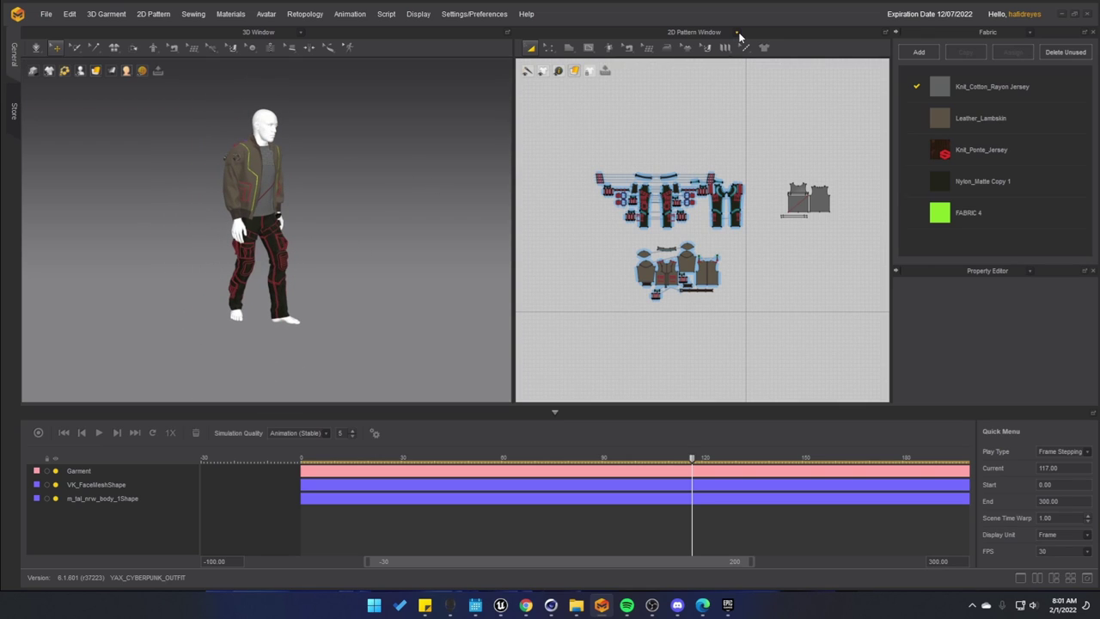
pyautogui.click(675, 142)
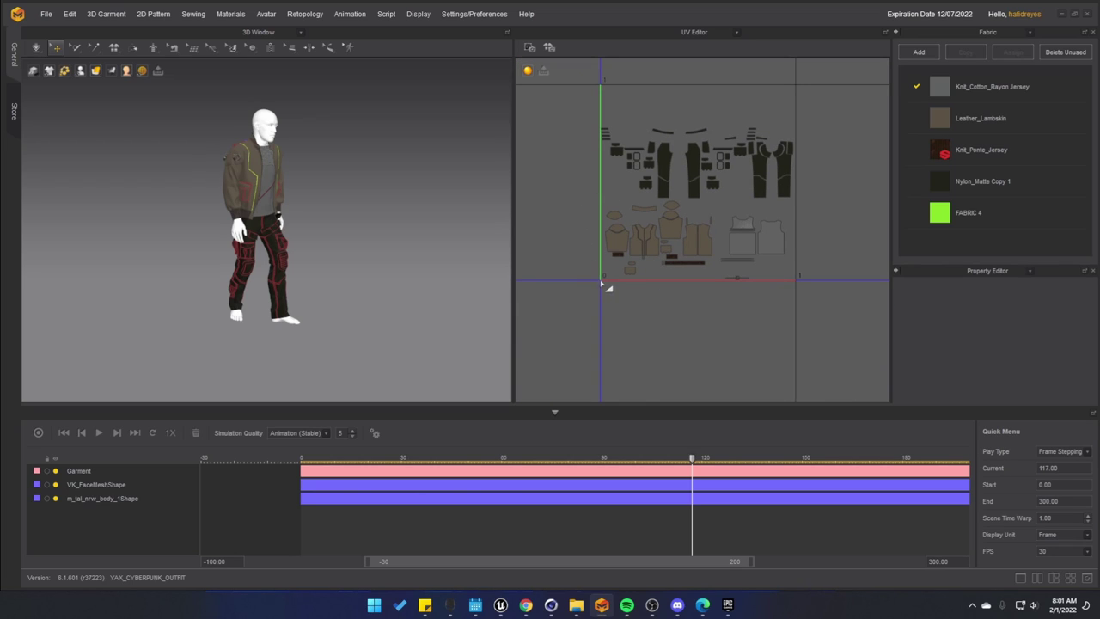
pyautogui.moveTo(627, 111); pyautogui.dragTo(615, 149, button='middle')
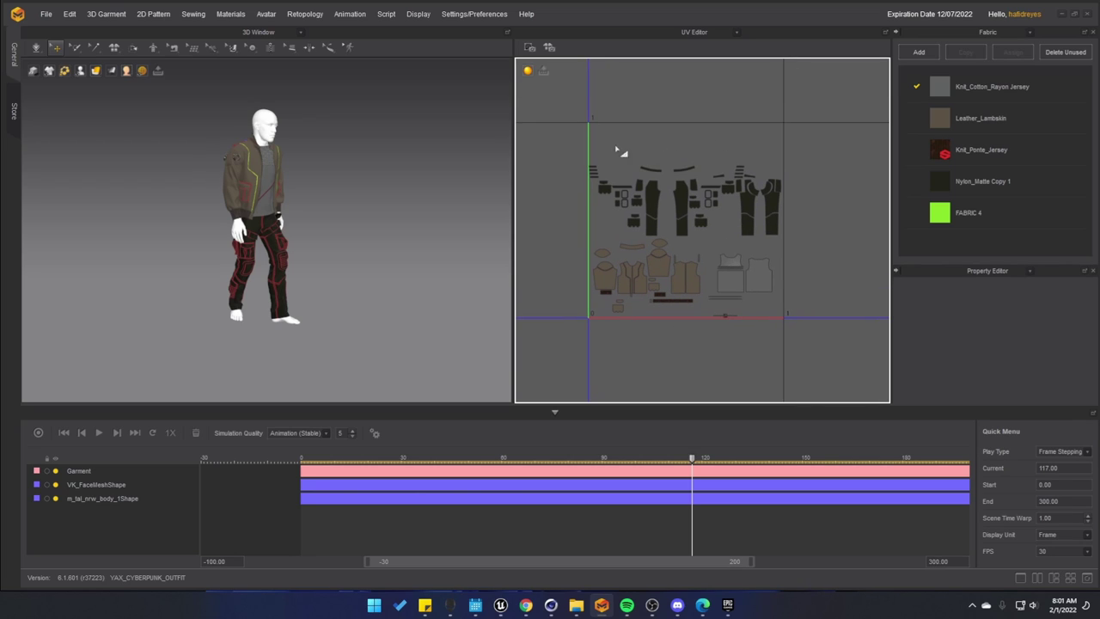
pyautogui.scroll(-3, 710, 197)
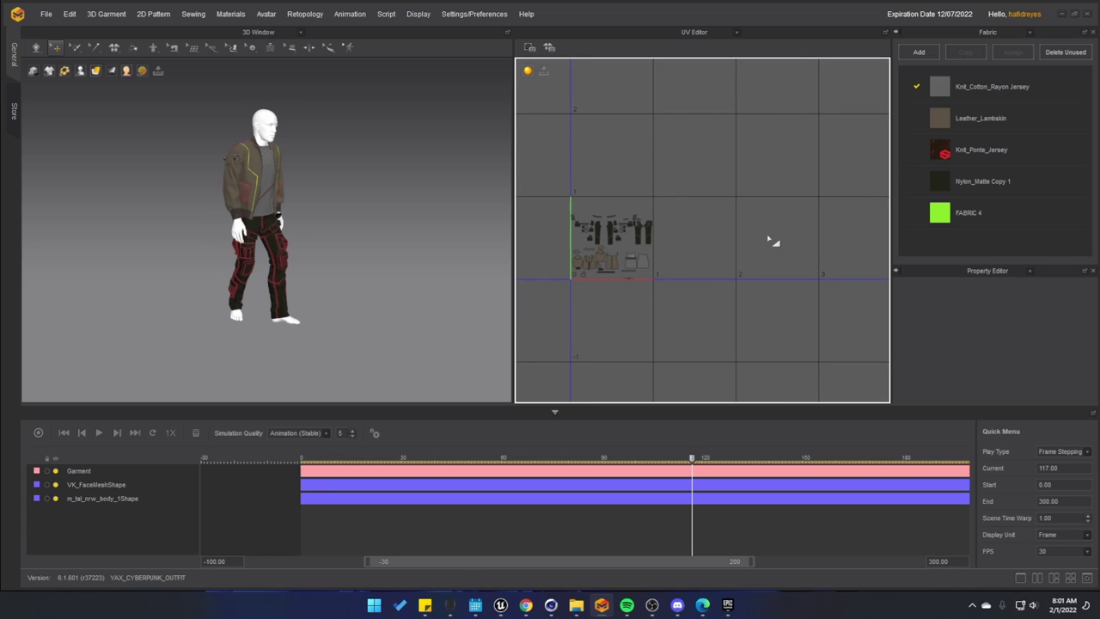
pyautogui.scroll(3, 627, 182)
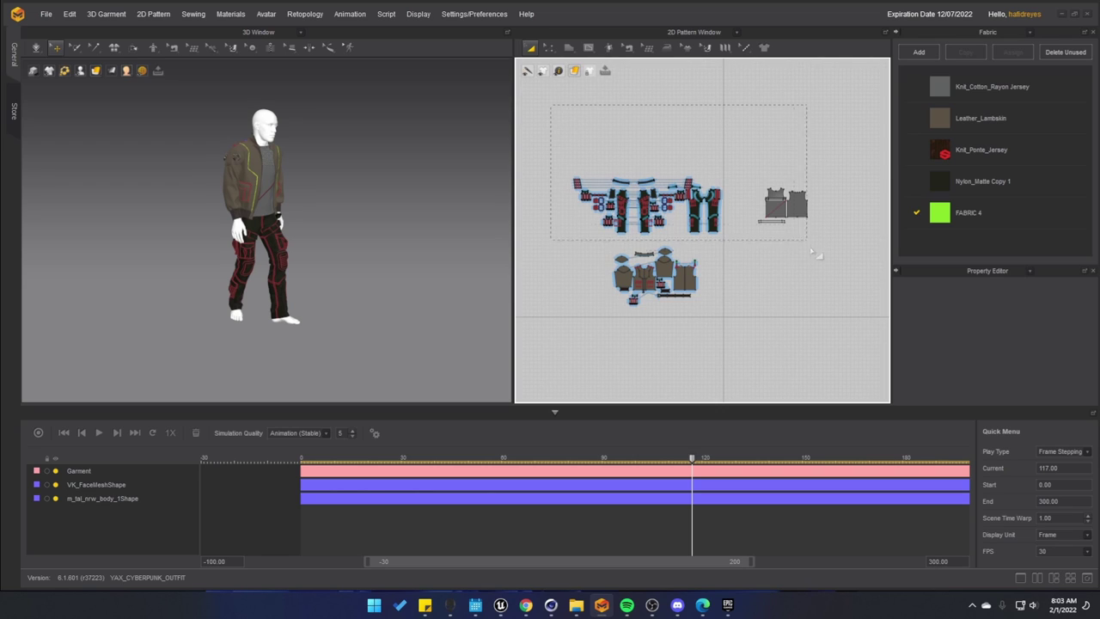
# Select all the garment patterns and export them with OBJ (Selected) as SELECTION in the PD12 folder
pyautogui.hotkey('ctrl', 'a')
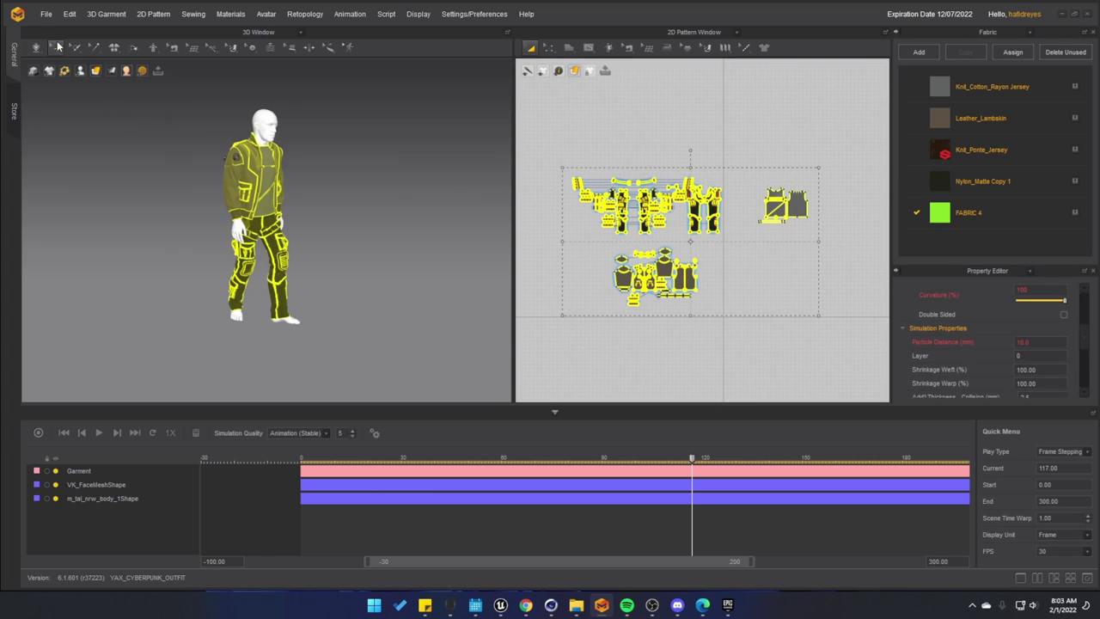
pyautogui.click(45, 14)
pyautogui.moveTo(89, 134)
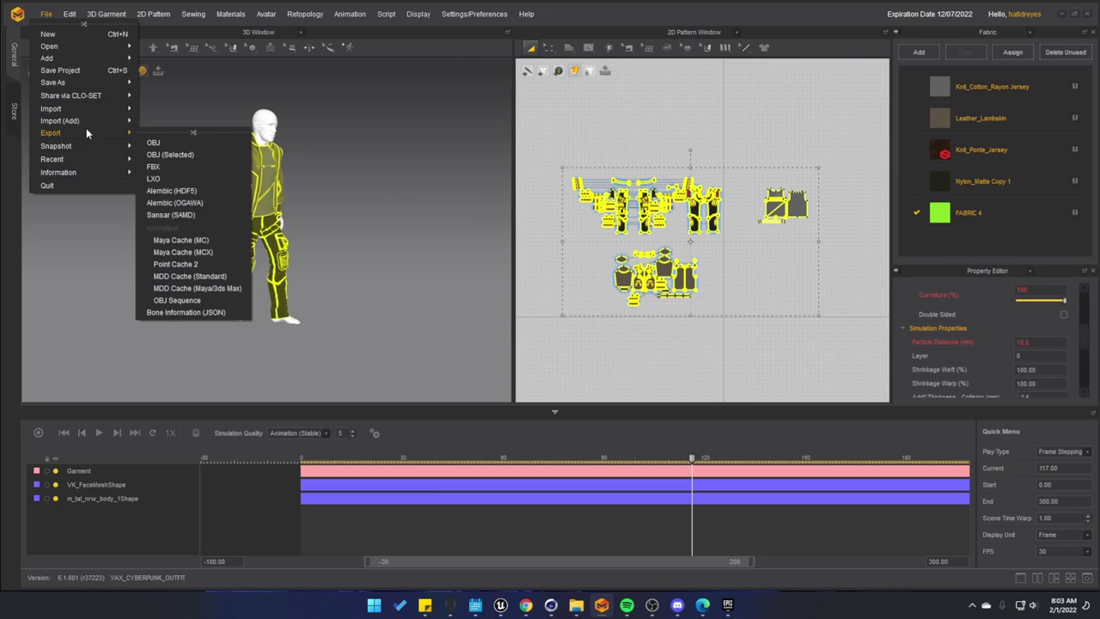
pyautogui.click(176, 155)
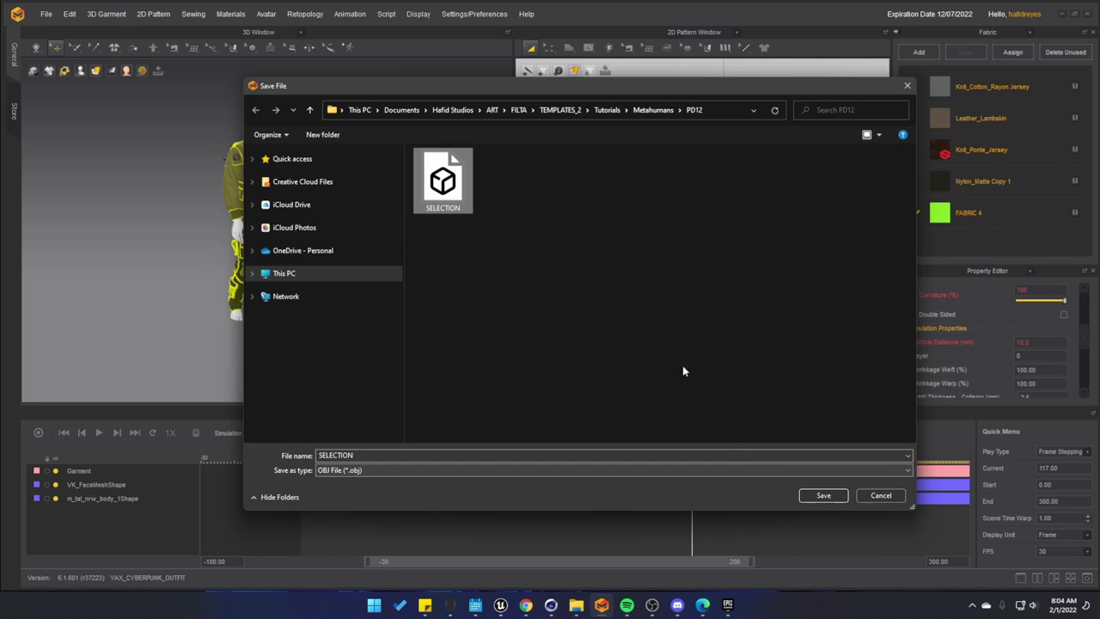
pyautogui.click(823, 496)
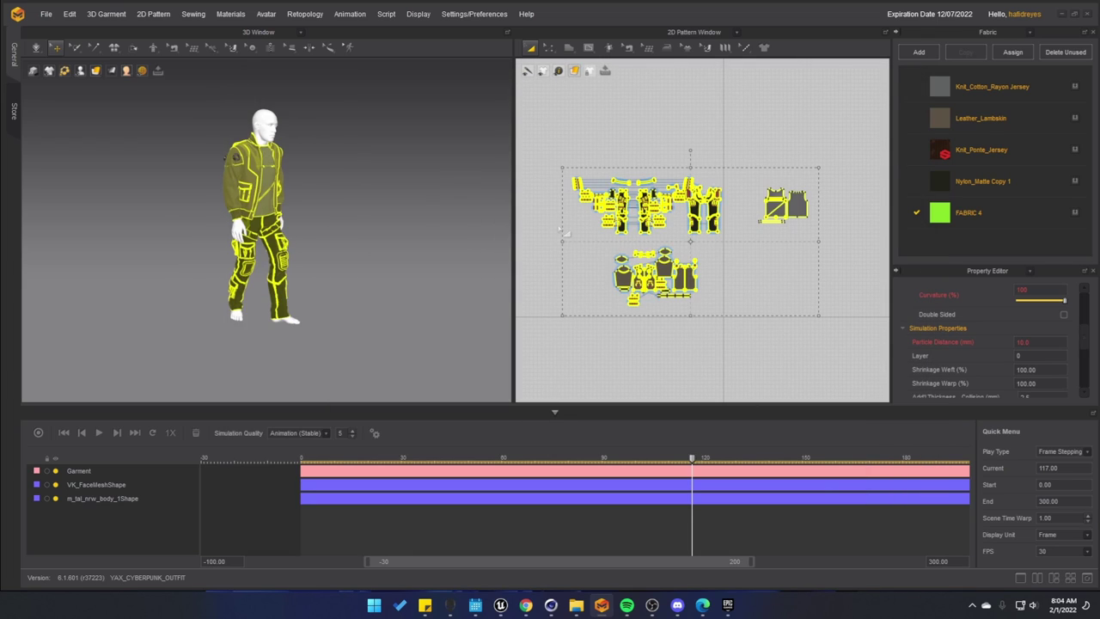
# Start an Alembic (OGAWA) export named simmed1 and review its weld, thin, unified UV, texture map and scale options
pyautogui.click(46, 15)
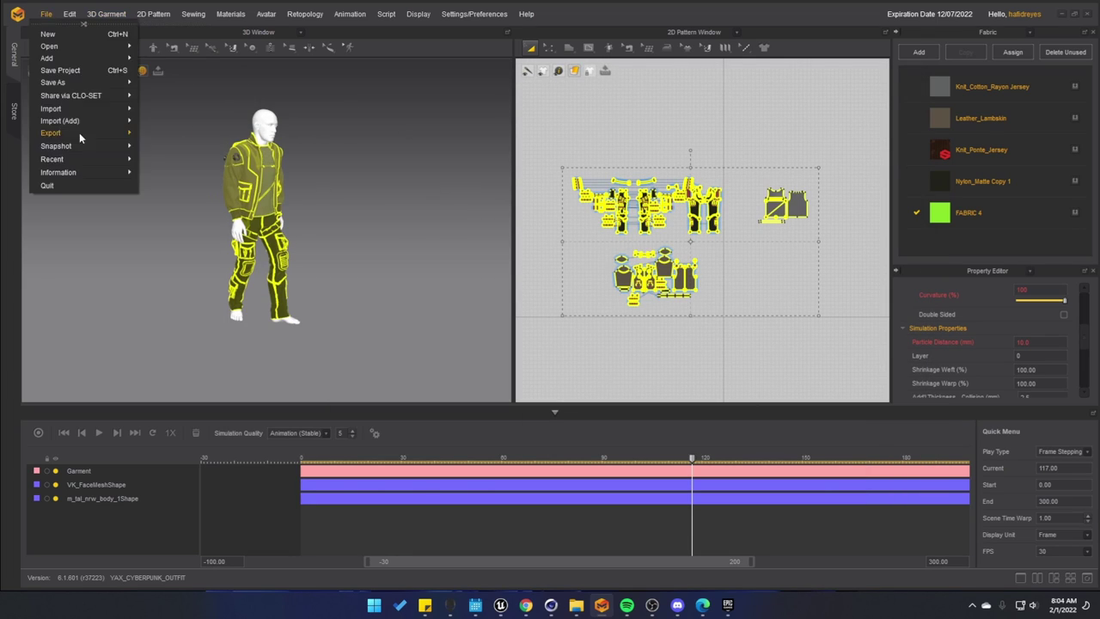
pyautogui.moveTo(83, 135)
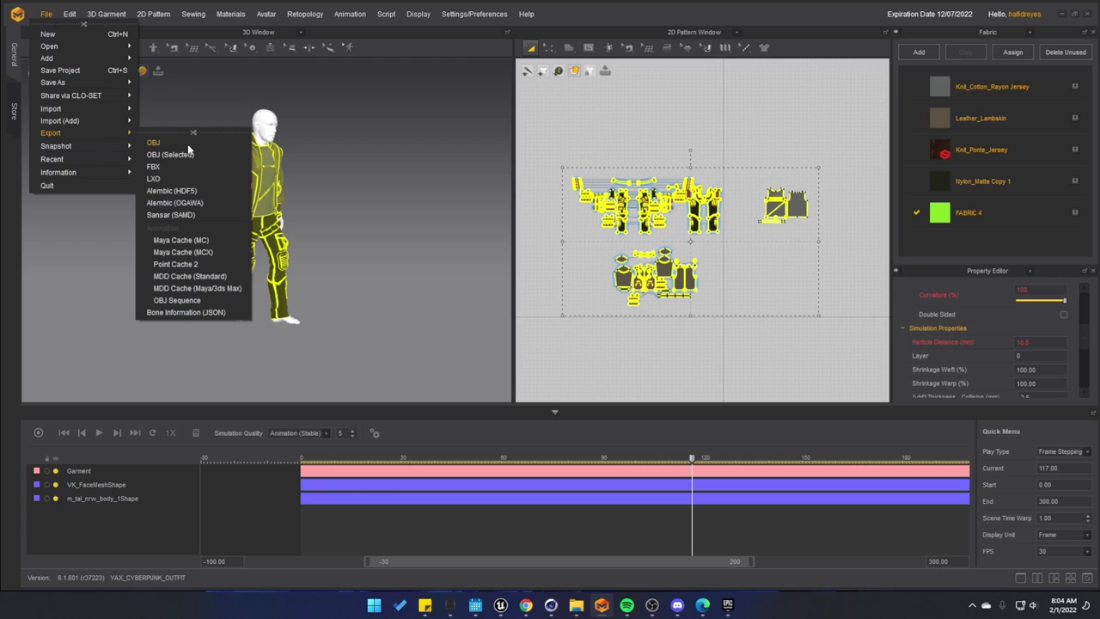
pyautogui.click(176, 203)
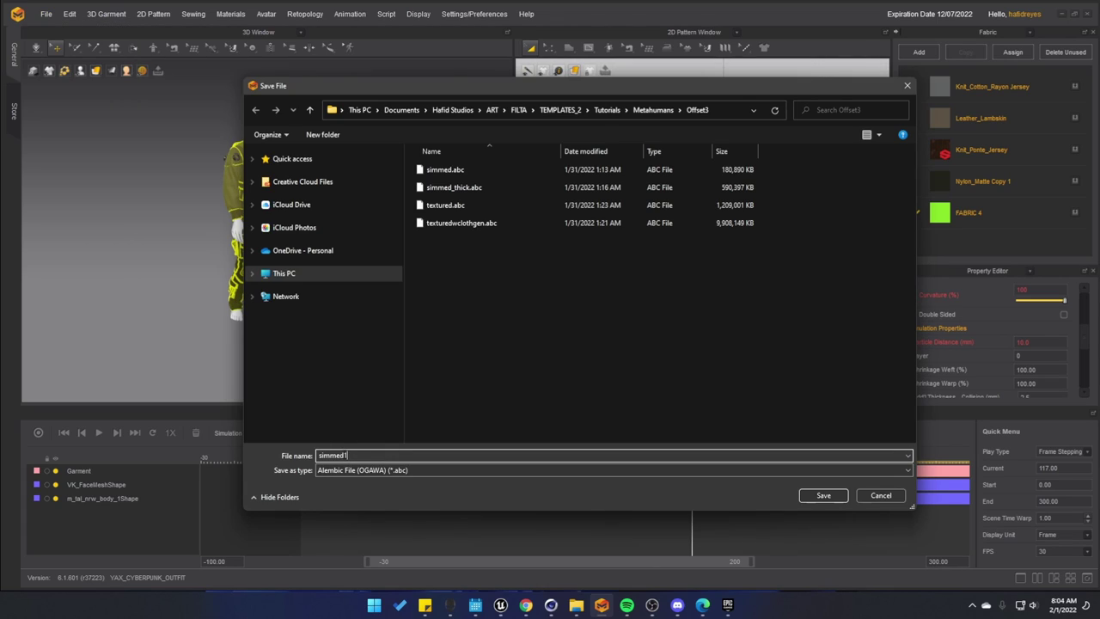
pyautogui.click(812, 496)
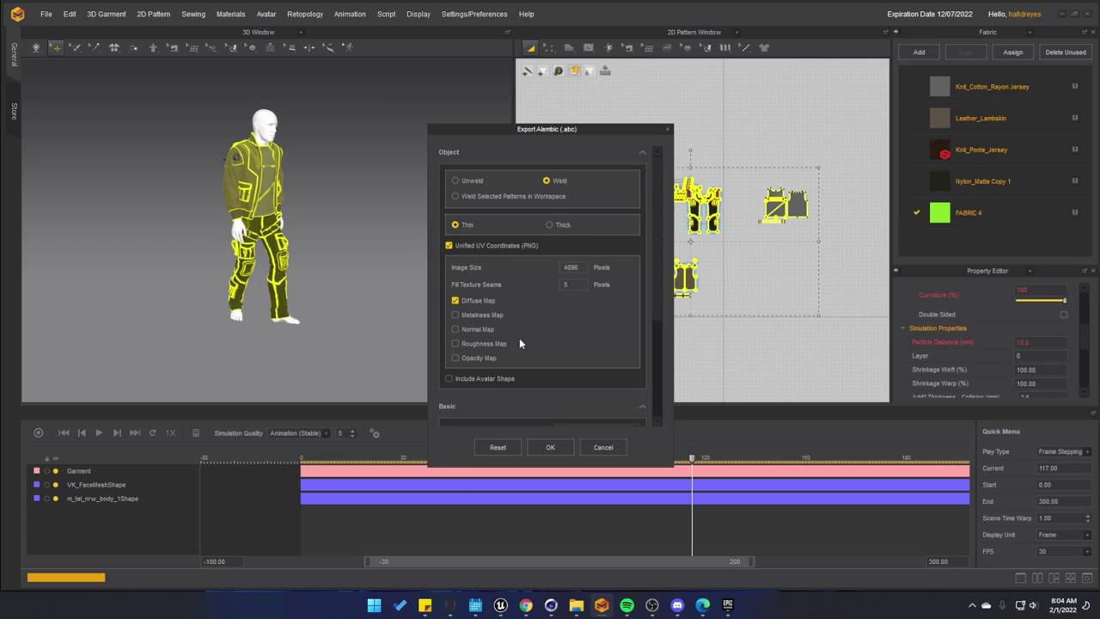
pyautogui.click(455, 315)
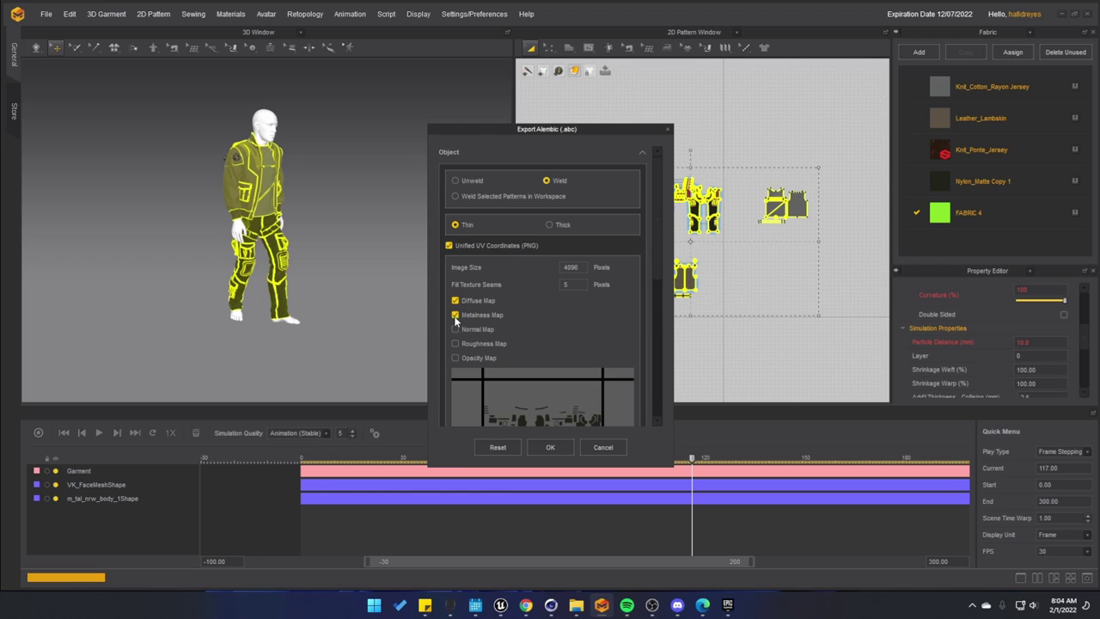
pyautogui.click(455, 316)
pyautogui.scroll(-2, 551, 327)
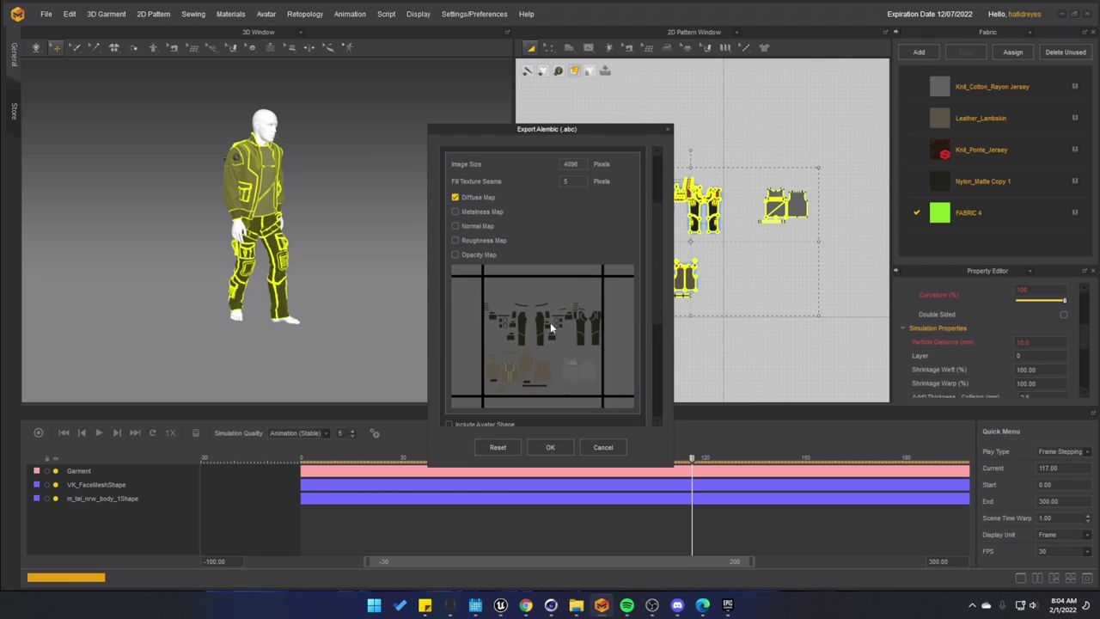
pyautogui.scroll(-1, 528, 326)
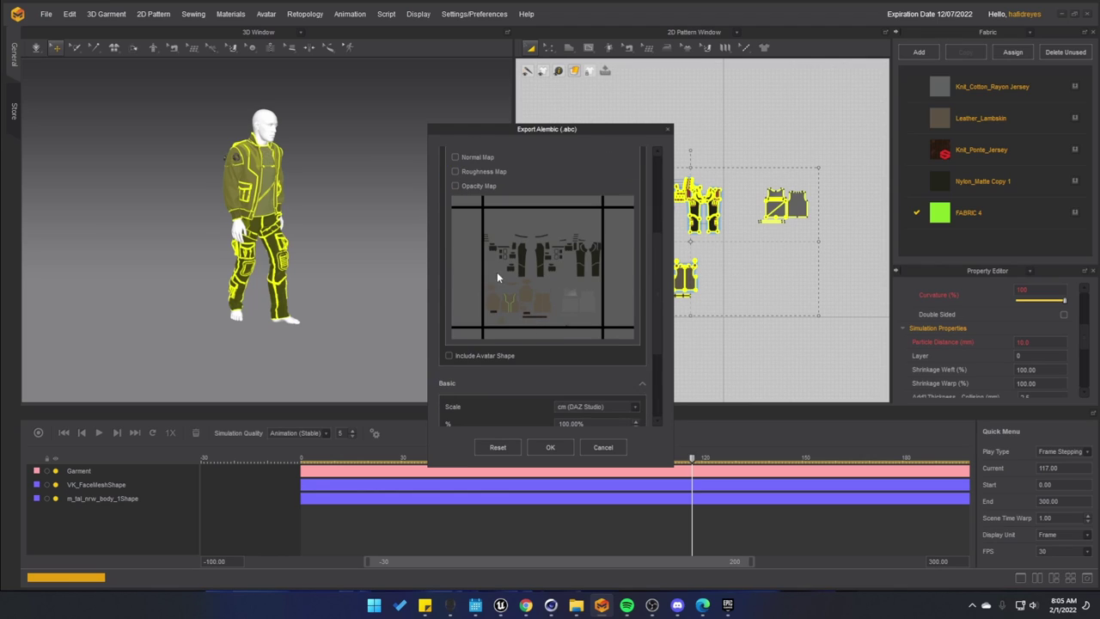
pyautogui.scroll(-2, 555, 276)
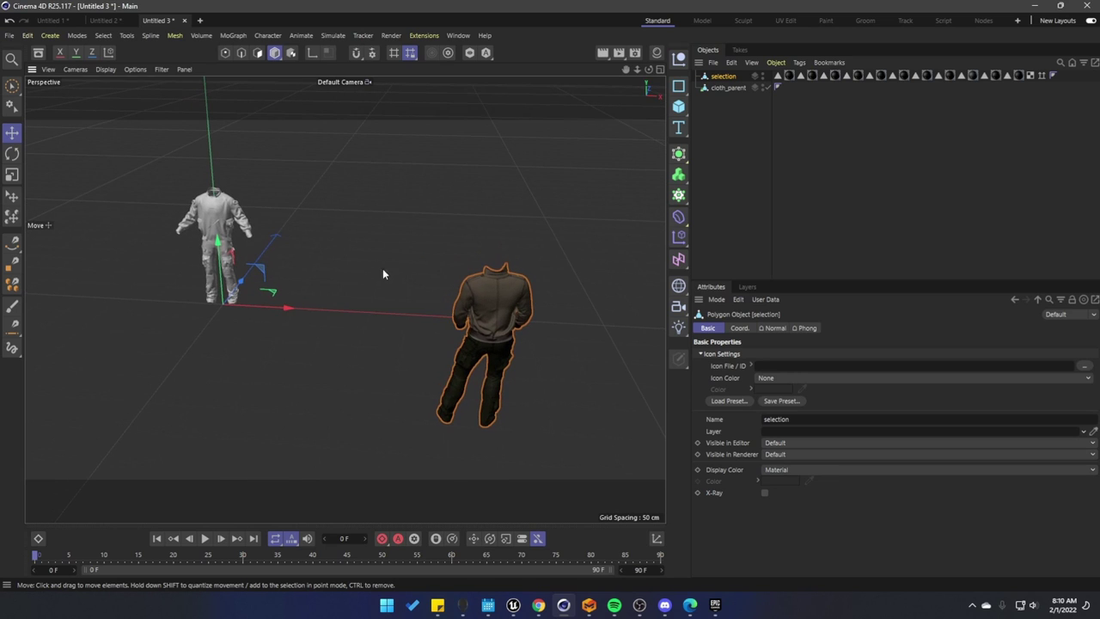
# In Cinema 4D, scrub the animation of the cloth_parent Alembic and compare it with the textured selection object
pyautogui.click(728, 87)
pyautogui.moveTo(37, 557); pyautogui.dragTo(478, 550)
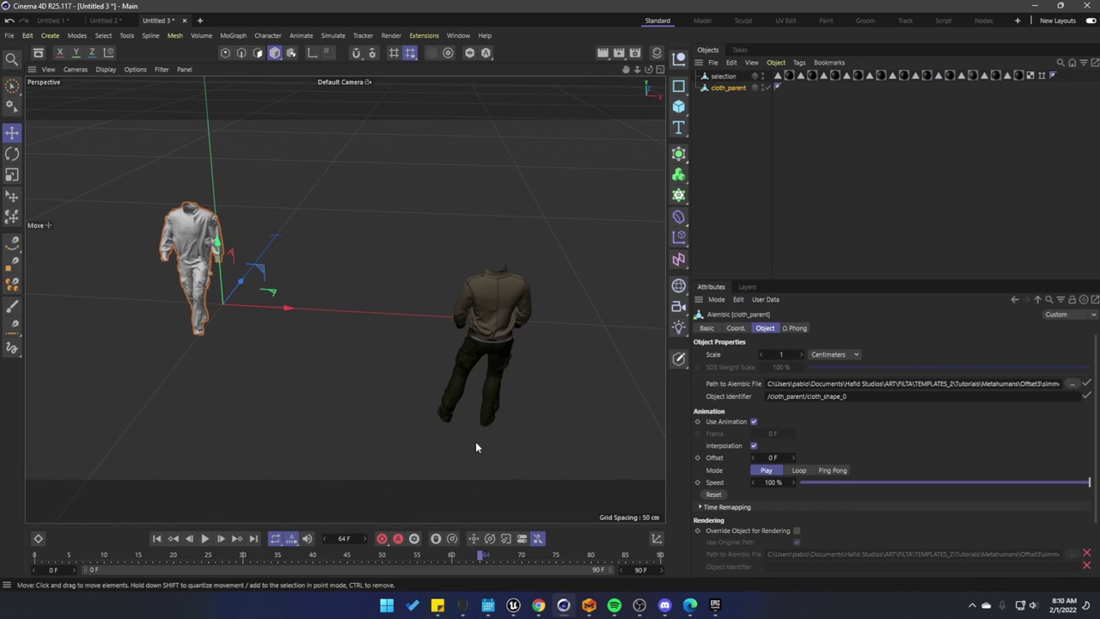
pyautogui.click(490, 317)
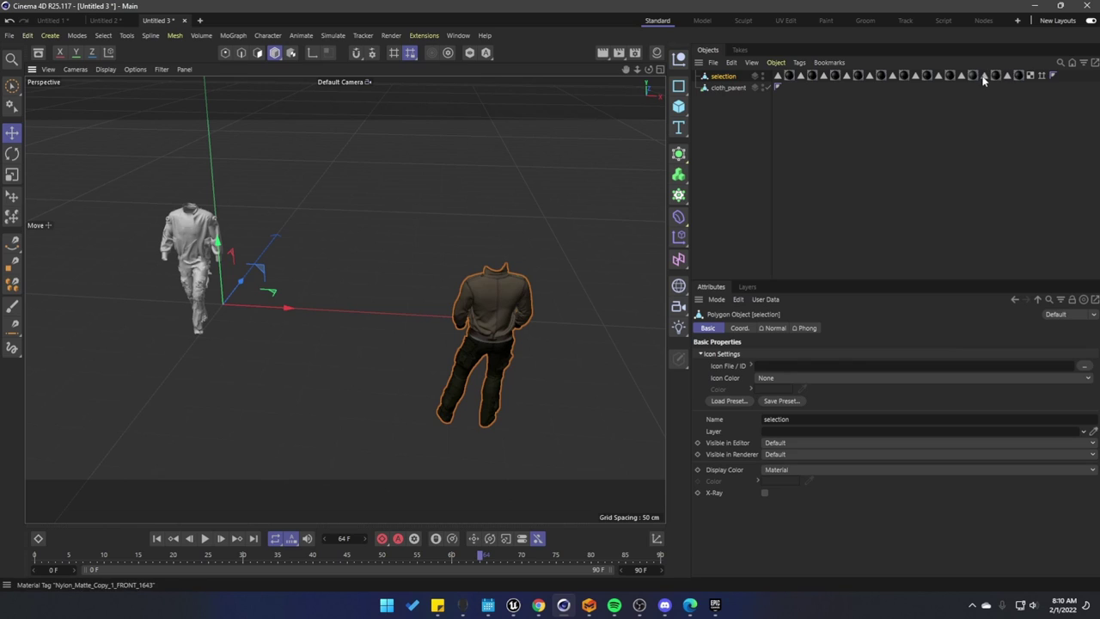
pyautogui.moveTo(480, 558); pyautogui.dragTo(542, 557)
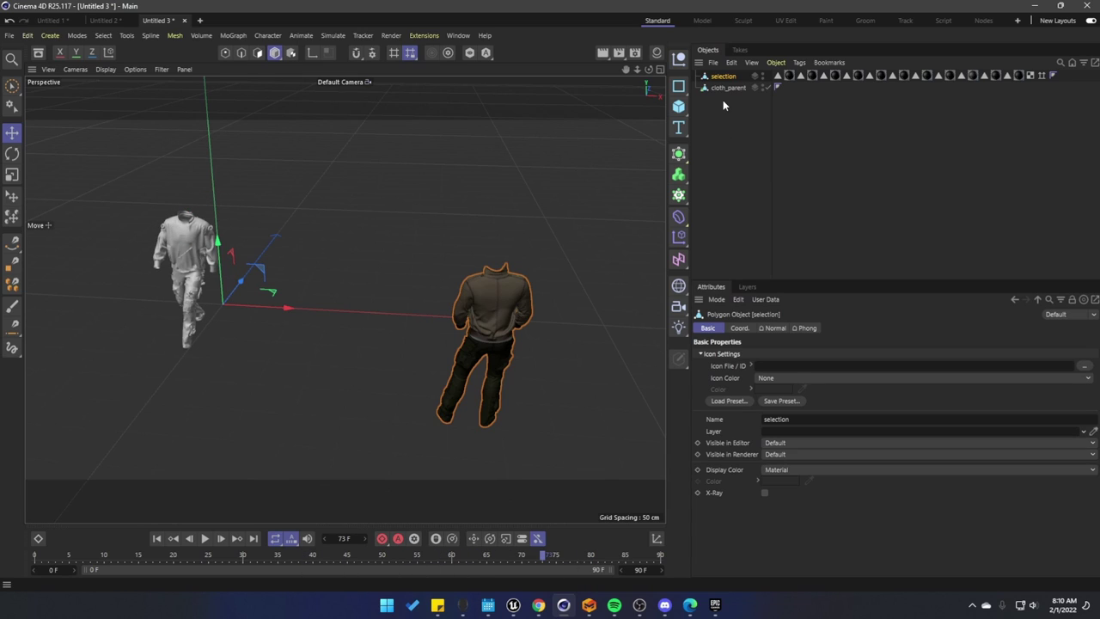
# Make the cloth_parent Alembic editable, copy the selection object's polygon selection, material and UVW tags onto it, and scrub the animation
pyautogui.click(724, 88)
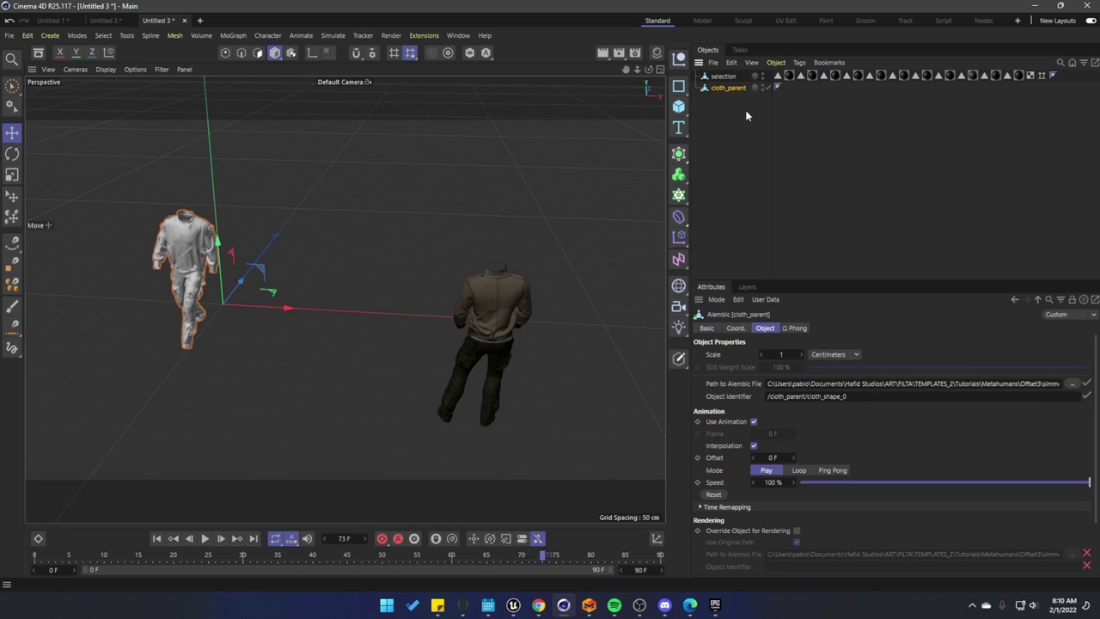
pyautogui.press('c')
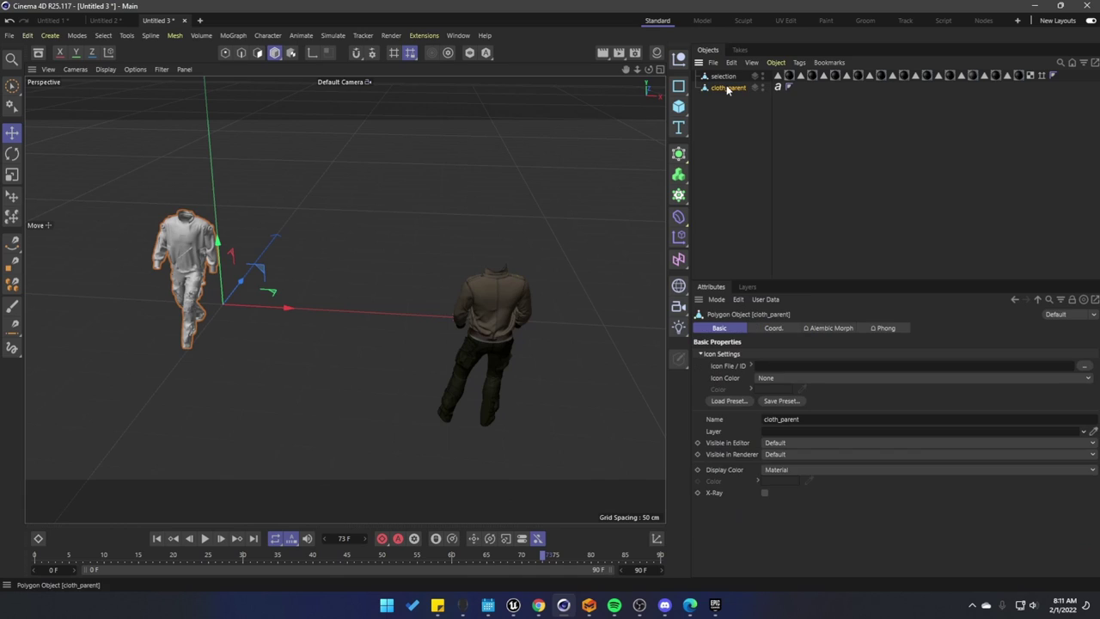
pyautogui.click(779, 76)
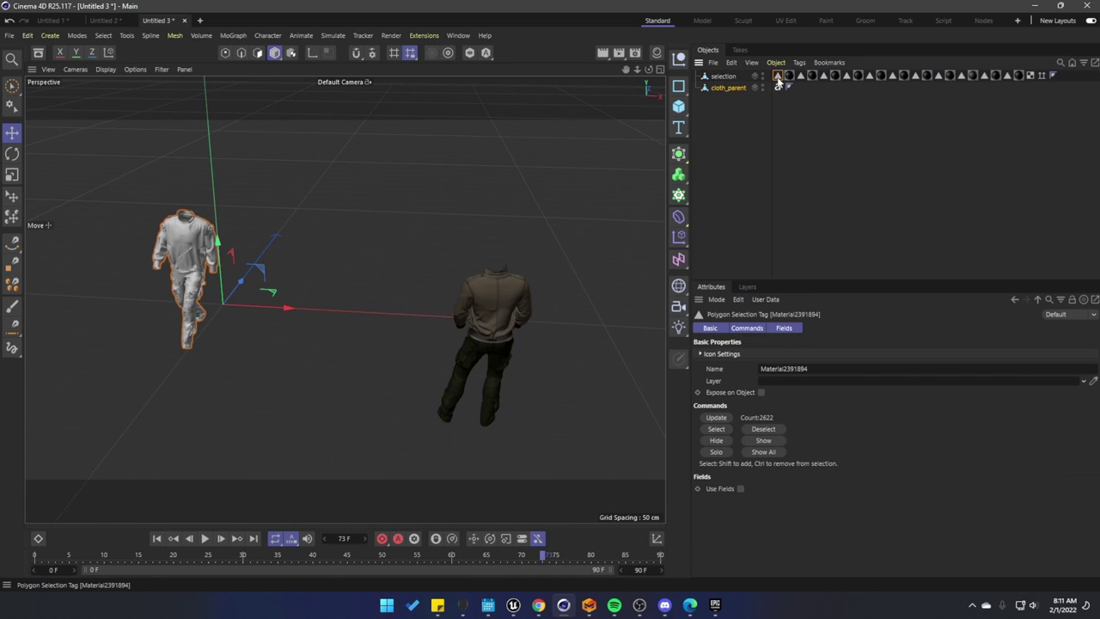
pyautogui.keyDown('shift'); pyautogui.click(1031, 77); pyautogui.keyUp('shift')
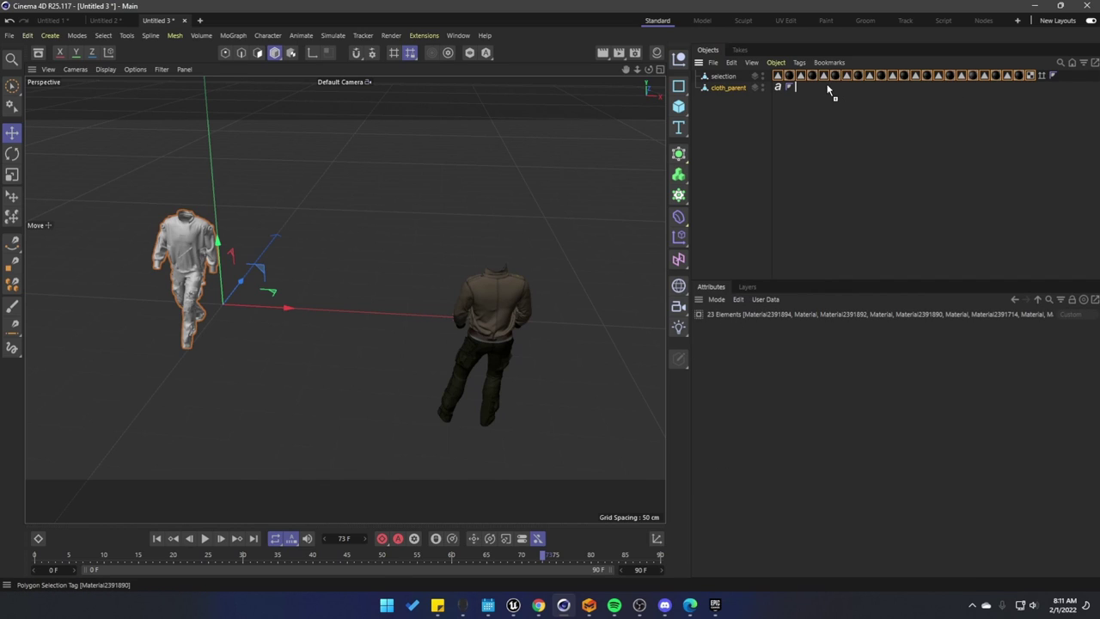
pyautogui.keyDown('ctrl'); pyautogui.moveTo(828, 88); pyautogui.dragTo(831, 89); pyautogui.keyUp('ctrl')
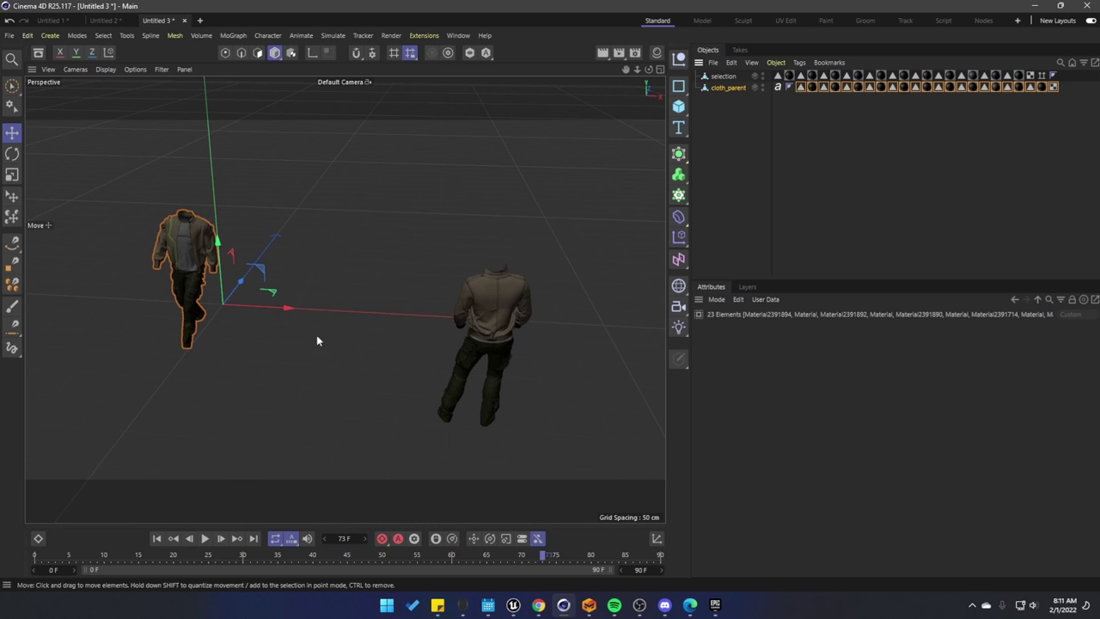
pyautogui.moveTo(541, 557); pyautogui.dragTo(380, 567)
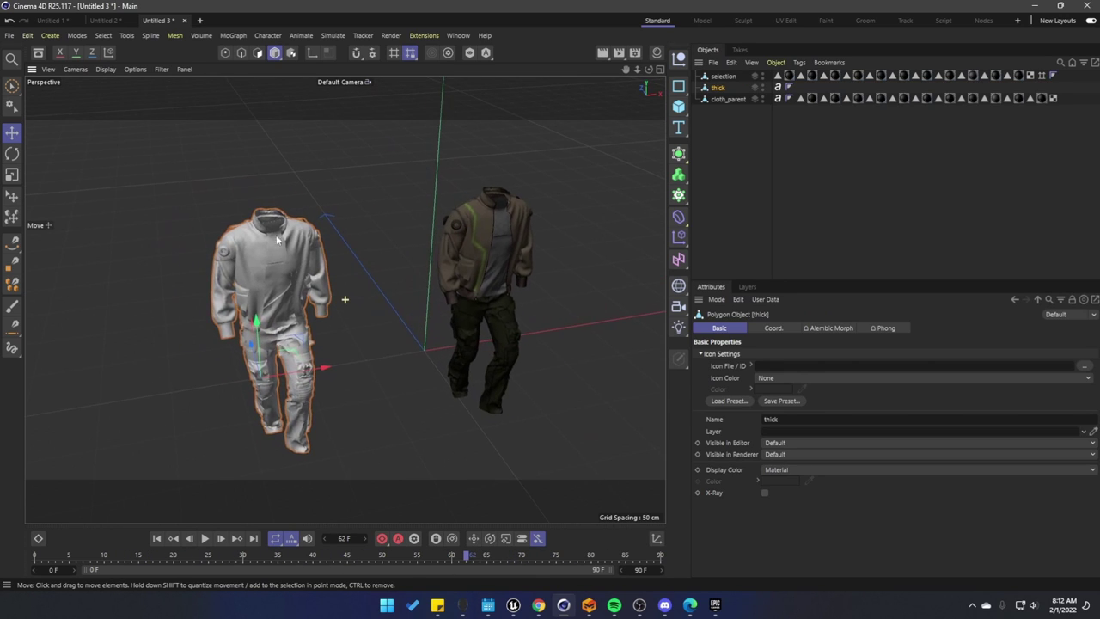
# Examine the untextured thick garment's collar, layers and fabric edges up close and from several angles
pyautogui.scroll(6, 333, 229)
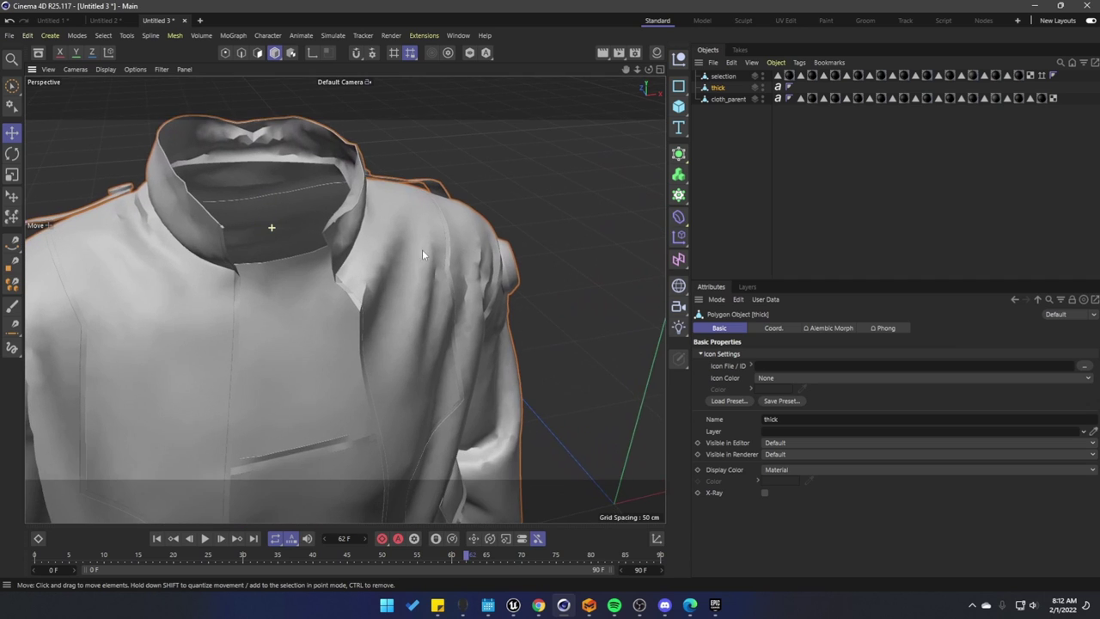
pyautogui.keyDown('alt'); pyautogui.moveTo(250, 270); pyautogui.dragTo(292, 305); pyautogui.keyUp('alt')
pyautogui.keyDown('alt'); pyautogui.moveTo(274, 260); pyautogui.dragTo(378, 236, button='right'); pyautogui.keyUp('alt')
pyautogui.moveTo(298, 230)
pyautogui.keyDown('alt'); pyautogui.mouseDown()
pyautogui.moveTo(380, 289)
pyautogui.moveTo(331, 228)
pyautogui.moveTo(311, 246)
pyautogui.mouseUp(); pyautogui.keyUp('alt')
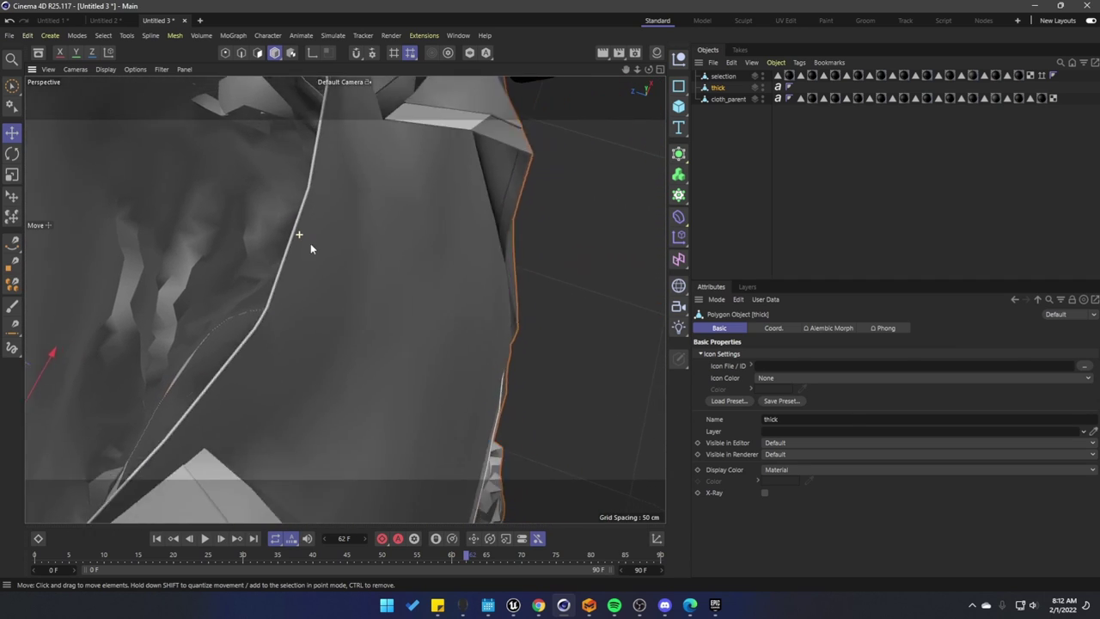
pyautogui.keyDown('alt'); pyautogui.moveTo(312, 246); pyautogui.dragTo(270, 249, button='right'); pyautogui.keyUp('alt')
pyautogui.keyDown('alt'); pyautogui.moveTo(413, 236); pyautogui.dragTo(370, 292, button='middle'); pyautogui.keyUp('alt')
pyautogui.keyDown('alt'); pyautogui.moveTo(368, 293); pyautogui.dragTo(270, 263); pyautogui.keyUp('alt')
pyautogui.keyDown('alt'); pyautogui.moveTo(271, 260); pyautogui.dragTo(405, 253, button='right'); pyautogui.keyUp('alt')
pyautogui.keyDown('alt'); pyautogui.moveTo(267, 231); pyautogui.dragTo(434, 296); pyautogui.keyUp('alt')
pyautogui.keyDown('alt'); pyautogui.moveTo(282, 223); pyautogui.dragTo(207, 240, button='right'); pyautogui.keyUp('alt')
pyautogui.keyDown('alt'); pyautogui.moveTo(307, 236); pyautogui.dragTo(267, 249, button='right'); pyautogui.keyUp('alt')
pyautogui.keyDown('alt'); pyautogui.moveTo(384, 280); pyautogui.dragTo(185, 193); pyautogui.keyUp('alt')
pyautogui.scroll(-4, 226, 287)
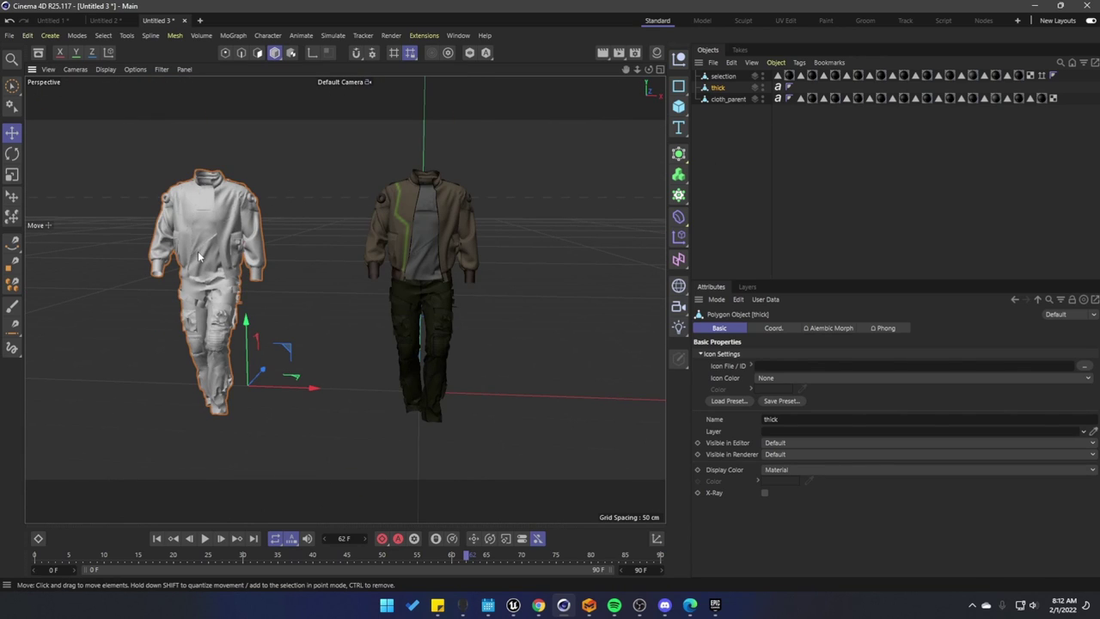
# Copy the selection object's polygon selection, material and UVW tags onto the thick garment and inspect how the textures land on it
pyautogui.click(781, 77)
pyautogui.keyDown('shift'); pyautogui.click(1030, 77); pyautogui.keyUp('shift')
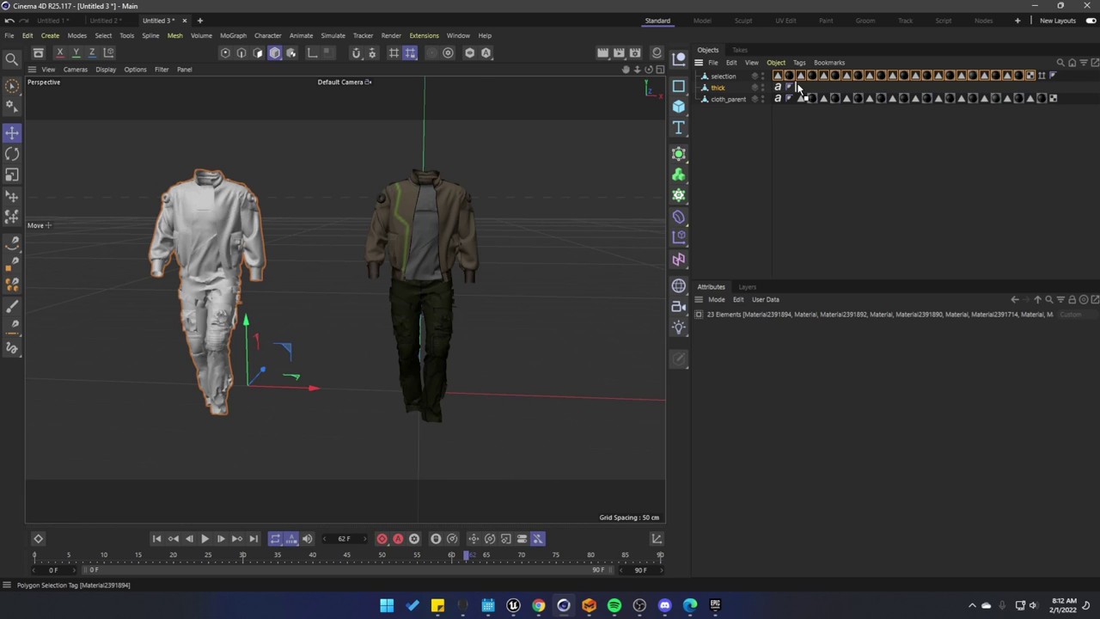
pyautogui.moveTo(798, 89); pyautogui.dragTo(799, 90)
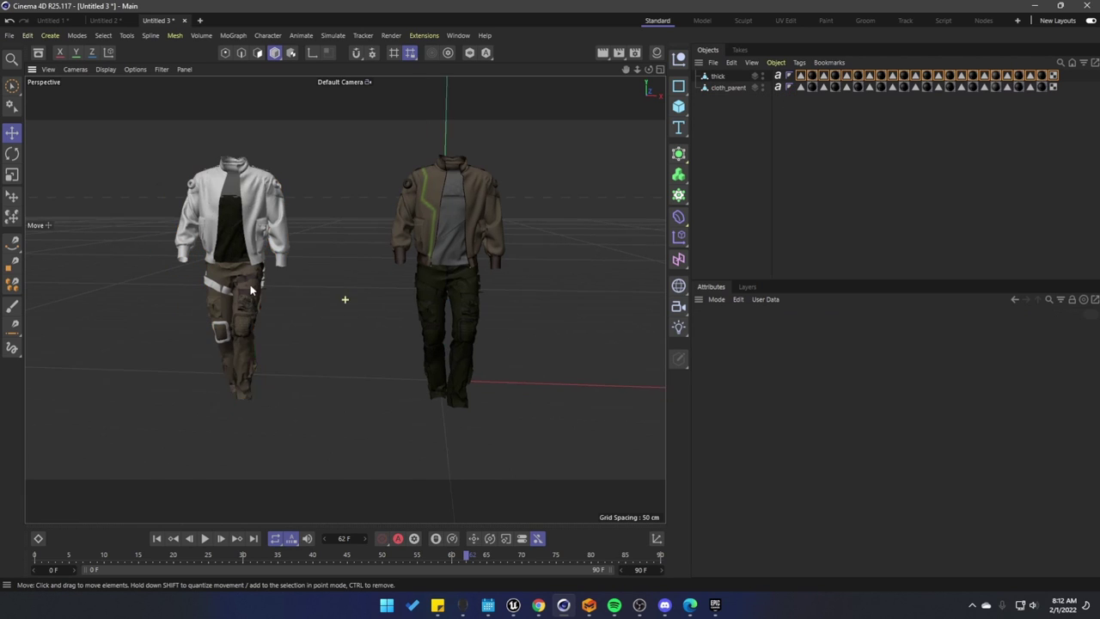
pyautogui.keyDown('alt'); pyautogui.moveTo(344, 300); pyautogui.dragTo(381, 293, button='middle'); pyautogui.keyUp('alt')
pyautogui.scroll(6, 301, 277)
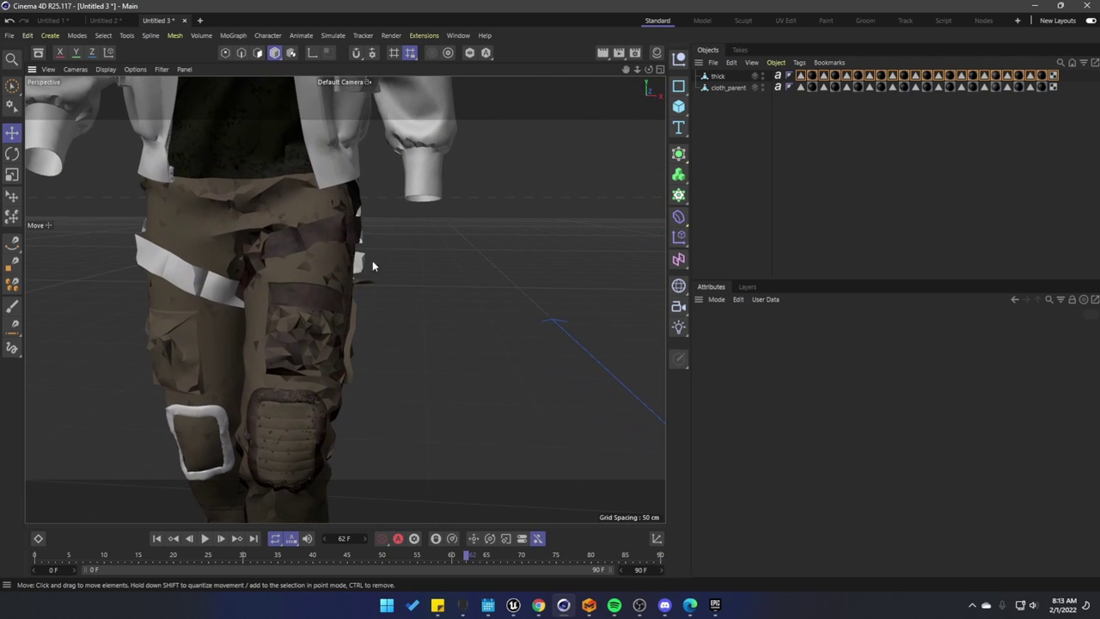
pyautogui.scroll(-8, 372, 266)
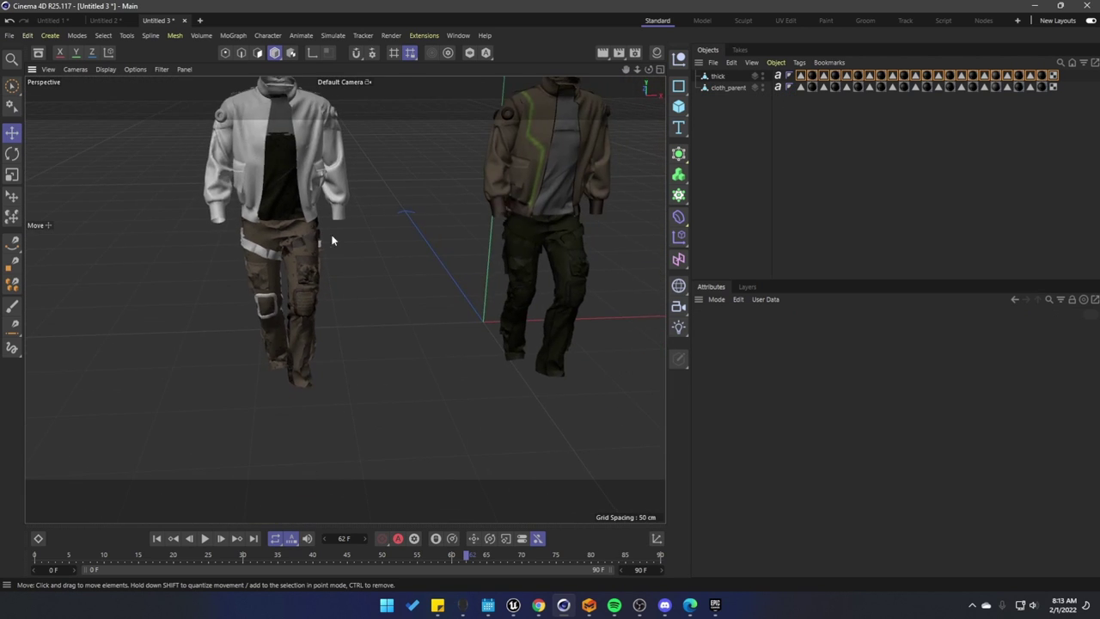
pyautogui.scroll(-4, 331, 240)
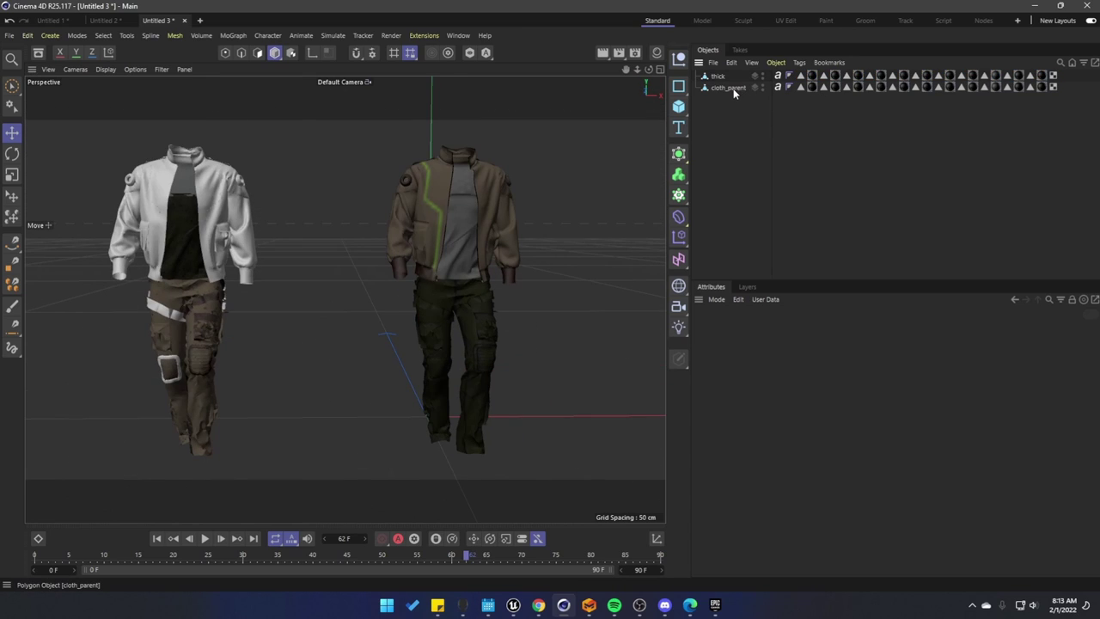
# Check which polygons the selection tags on cloth_parent cover, and compare Leather_Lambskin_FRONT_1600 with the same tag on the thick garment
pyautogui.click(728, 87)
pyautogui.click(800, 87)
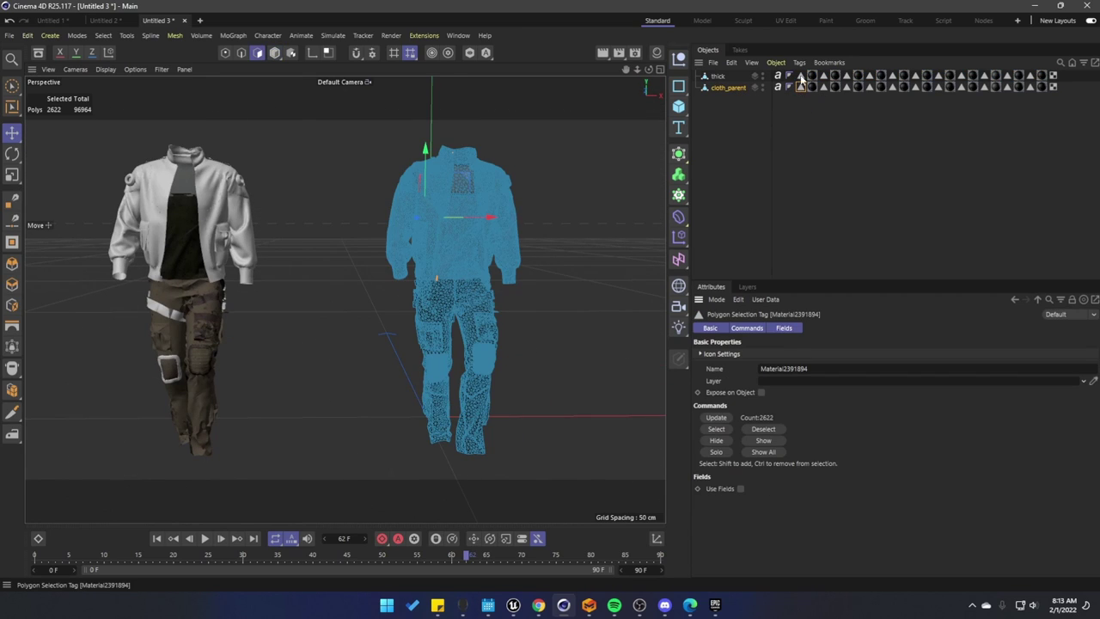
pyautogui.click(822, 86)
pyautogui.click(846, 87)
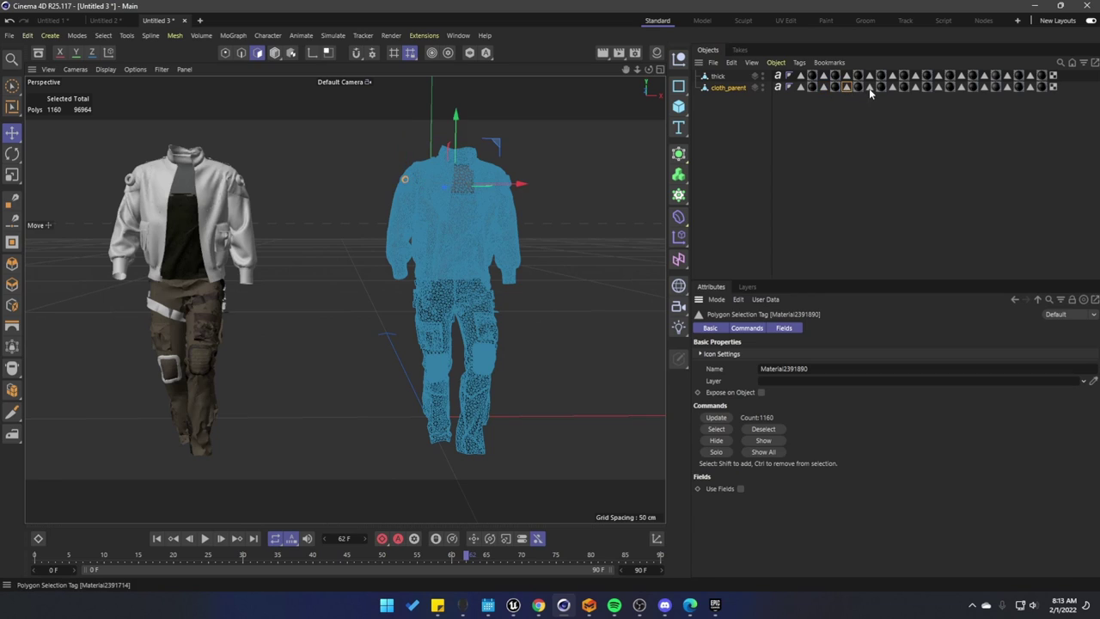
pyautogui.click(915, 87)
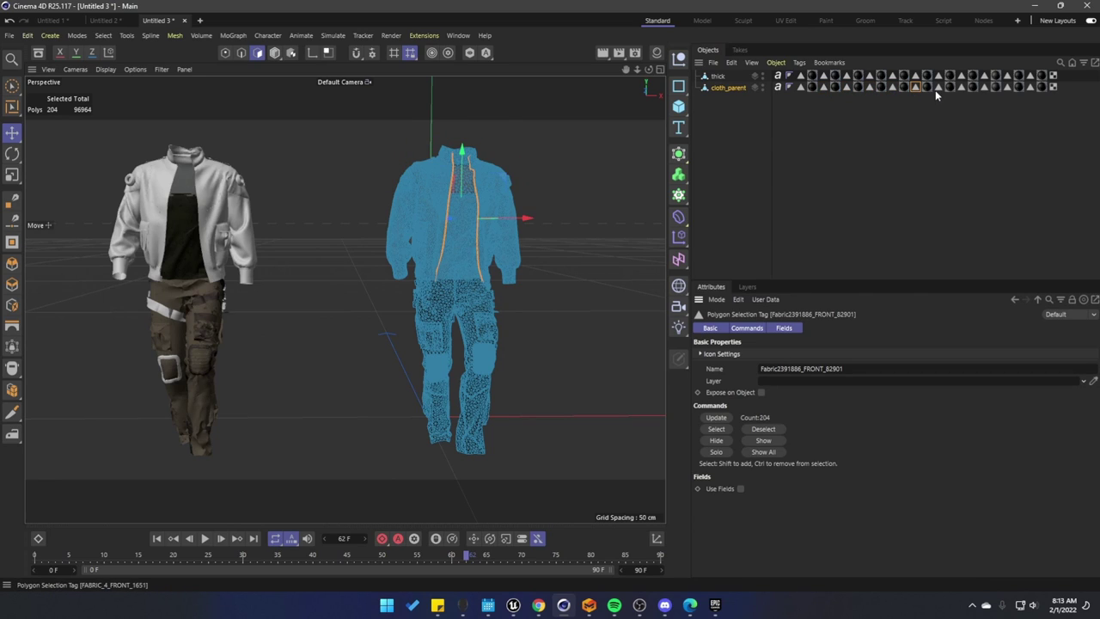
pyautogui.click(939, 87)
pyautogui.click(961, 87)
pyautogui.click(984, 87)
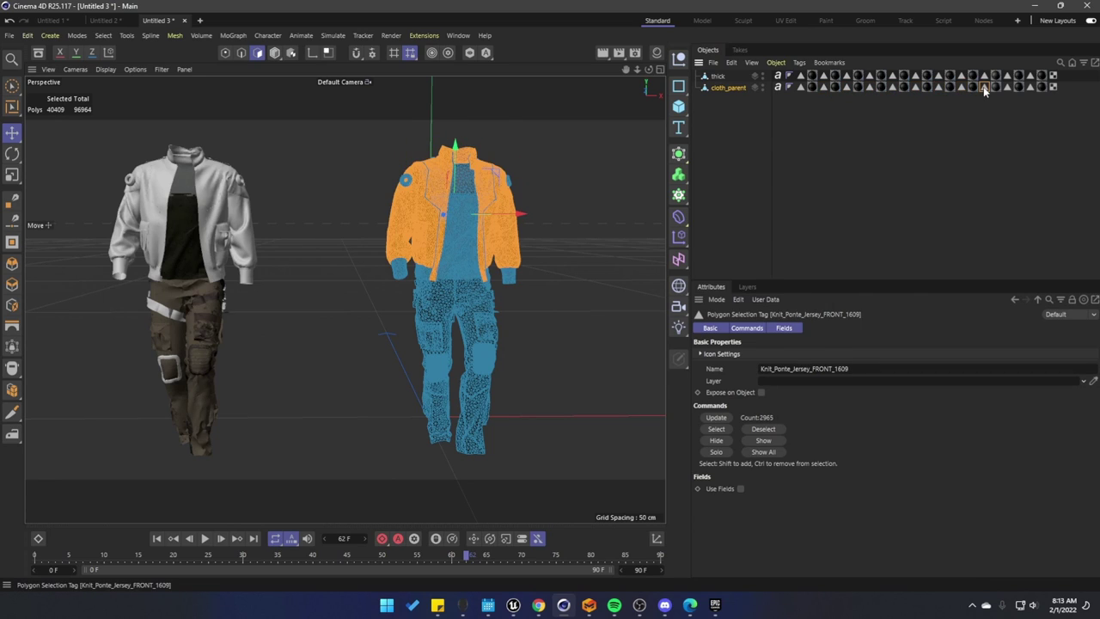
pyautogui.click(961, 87)
pyautogui.doubleClick(962, 87)
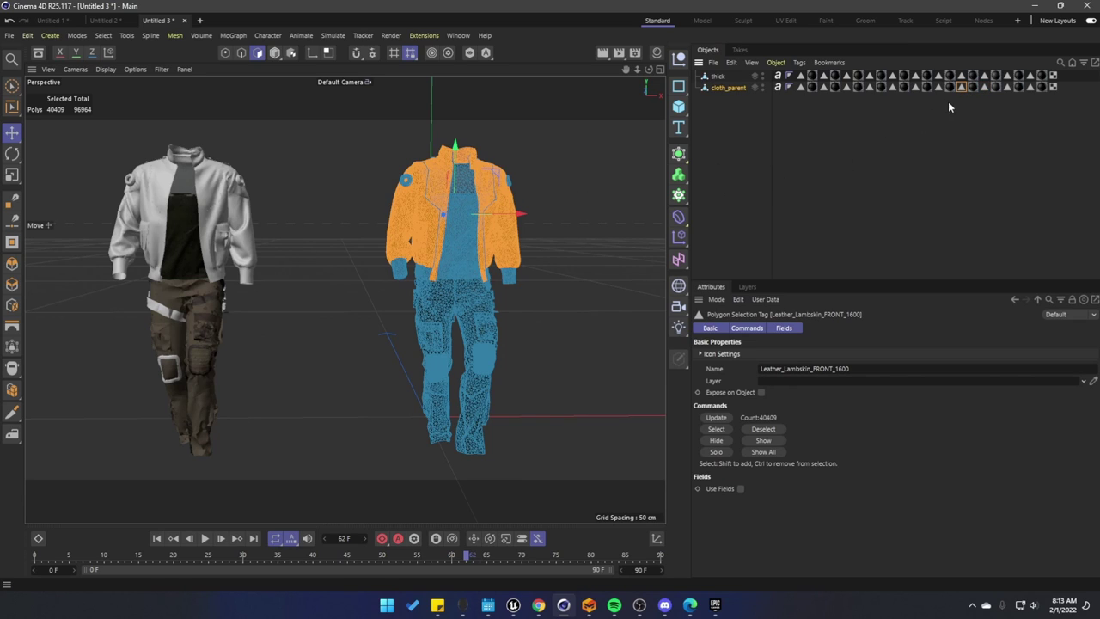
pyautogui.click(961, 75)
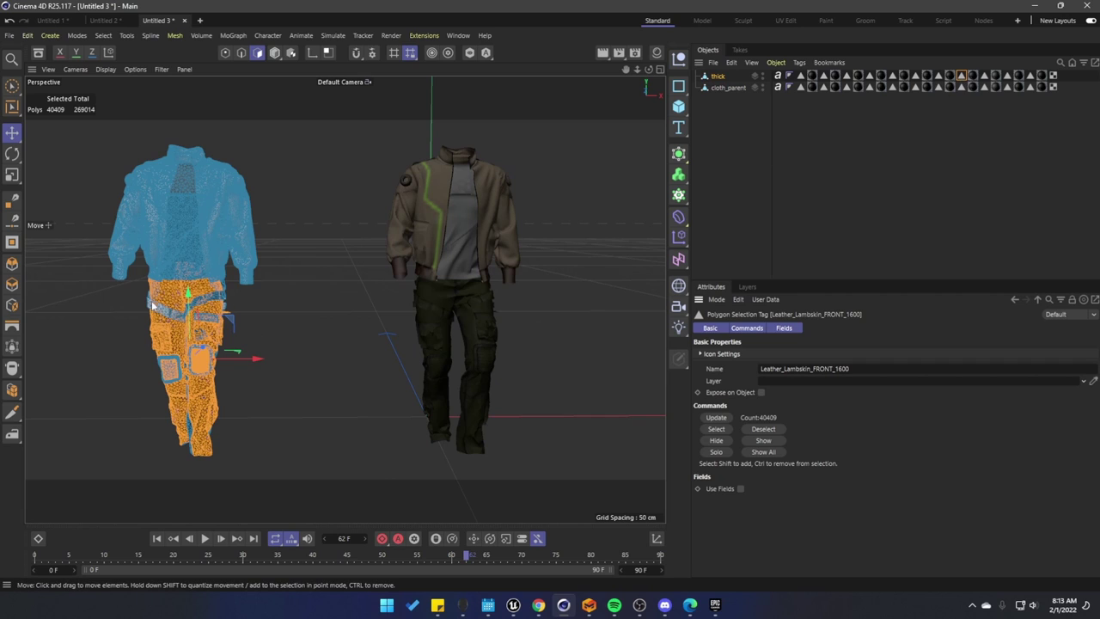
# Inspect the Leather_Lambskin_FRONT_1600 polygons on the thick garment's trouser leg, and delete the thick object
pyautogui.keyDown('alt'); pyautogui.moveTo(208, 232); pyautogui.dragTo(250, 223, button='middle'); pyautogui.keyUp('alt')
pyautogui.keyDown('alt'); pyautogui.moveTo(217, 324); pyautogui.dragTo(301, 313, button='right'); pyautogui.keyUp('alt')
pyautogui.scroll(10, 302, 320)
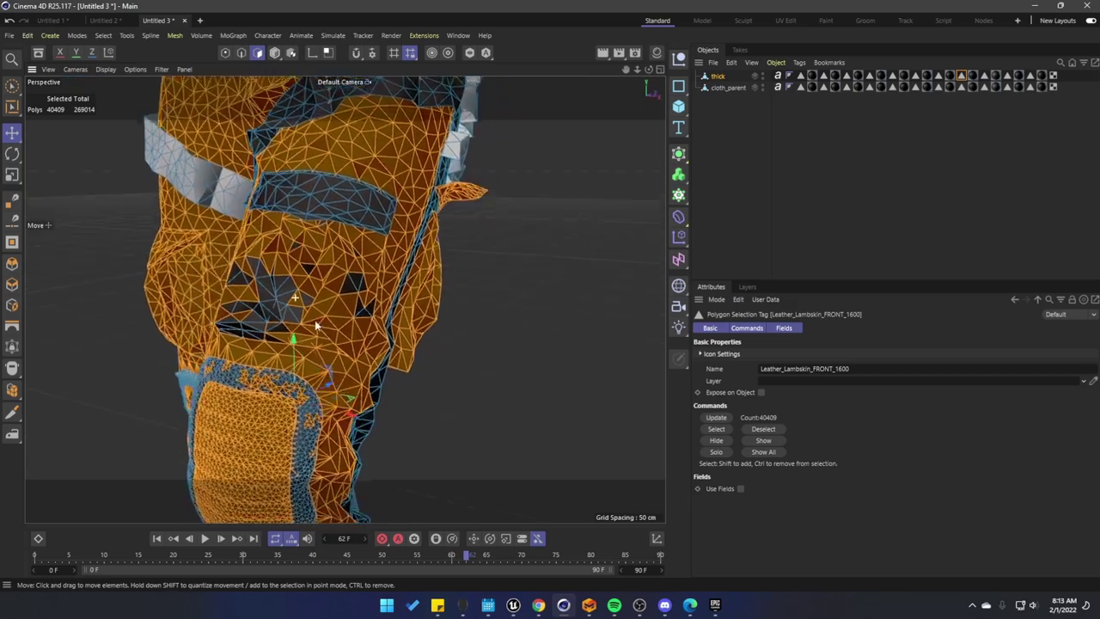
pyautogui.keyDown('alt'); pyautogui.moveTo(314, 325); pyautogui.dragTo(270, 221); pyautogui.keyUp('alt')
pyautogui.scroll(-10, 272, 233)
pyautogui.hotkey('ctrl', 'shift', 'a')
pyautogui.click(717, 77)
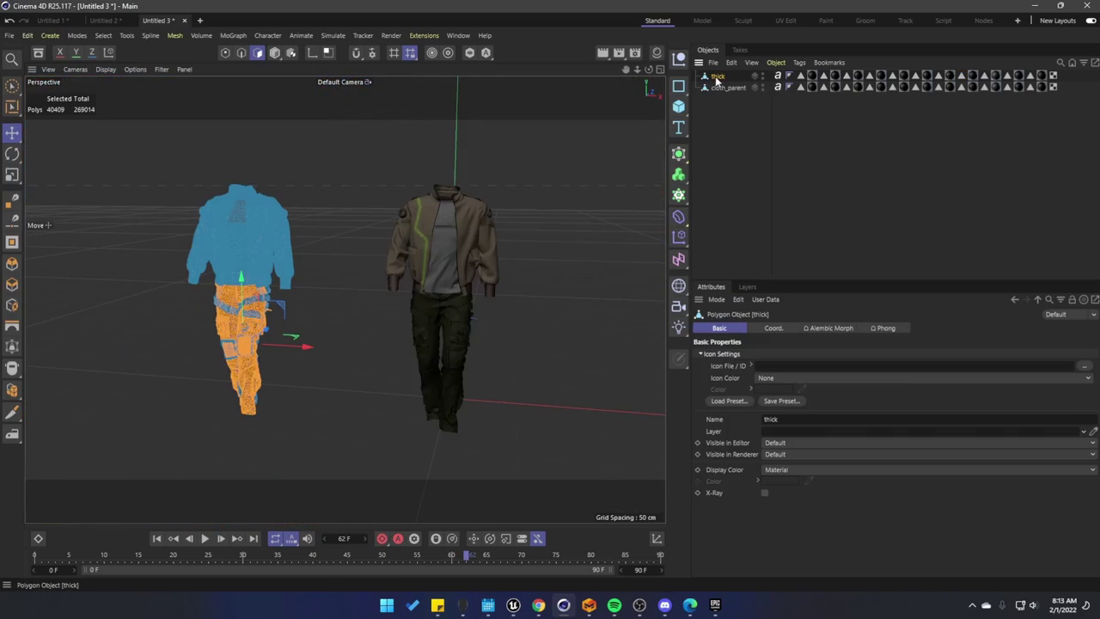
pyautogui.press('Delete')
# Wrap cloth_parent in a Cloth Surface generator with a thickness of 0.1 cm
pyautogui.keyDown('alt'); pyautogui.moveTo(478, 250); pyautogui.dragTo(439, 262, button='middle'); pyautogui.keyUp('alt')
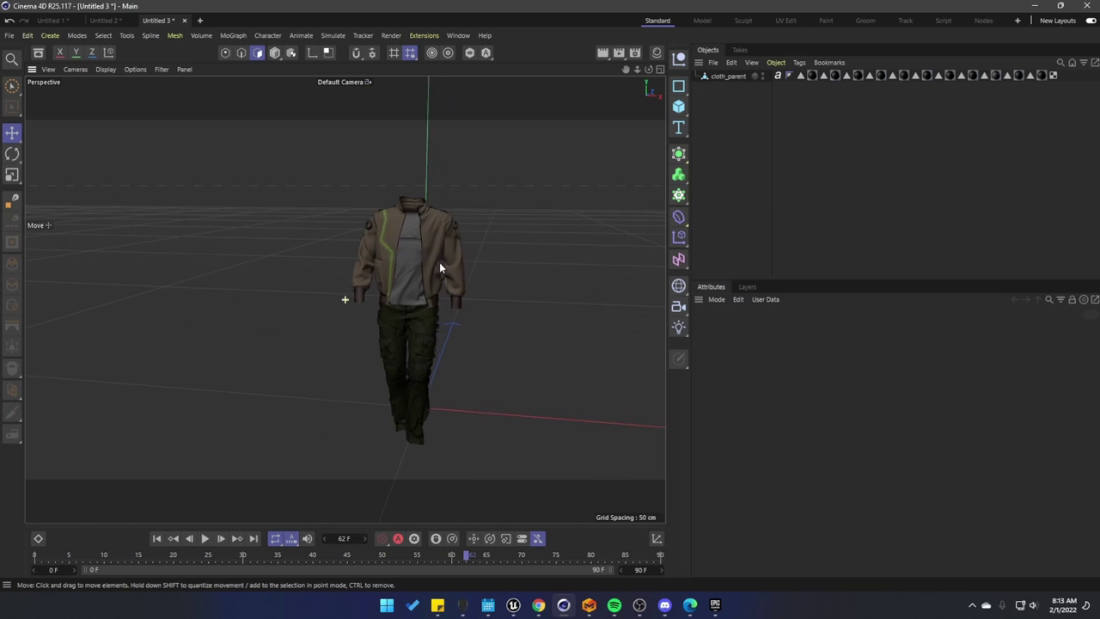
pyautogui.keyDown('alt'); pyautogui.moveTo(439, 262); pyautogui.dragTo(445, 263, button='right'); pyautogui.keyUp('alt')
pyautogui.keyDown('alt'); pyautogui.moveTo(445, 263); pyautogui.dragTo(407, 263, button='middle'); pyautogui.keyUp('alt')
pyautogui.click(396, 209)
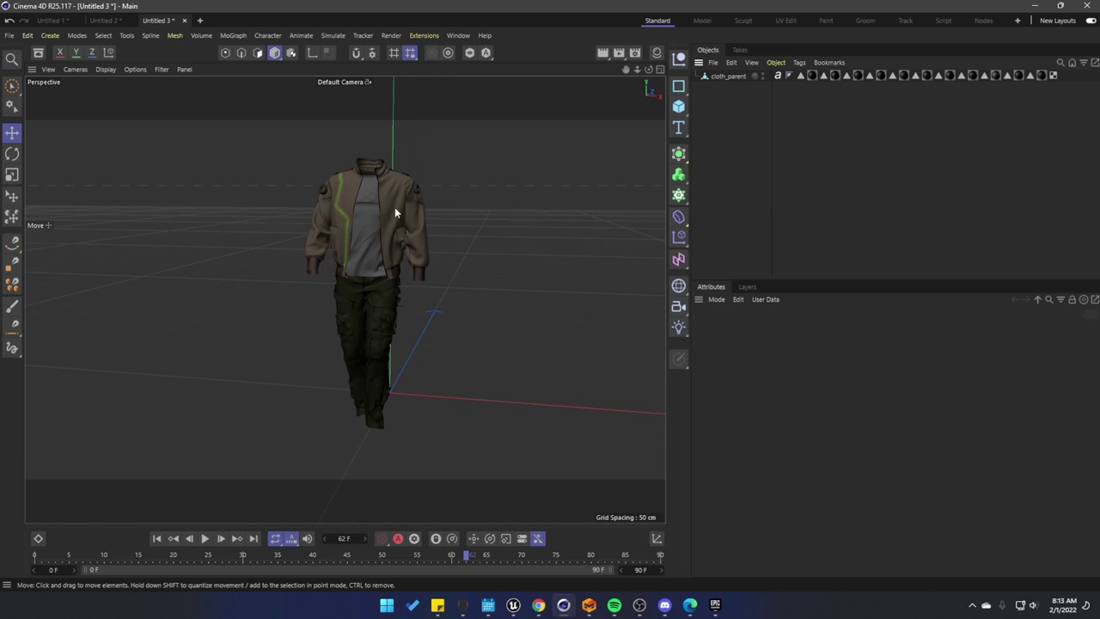
pyautogui.click(729, 76)
pyautogui.click(680, 153)
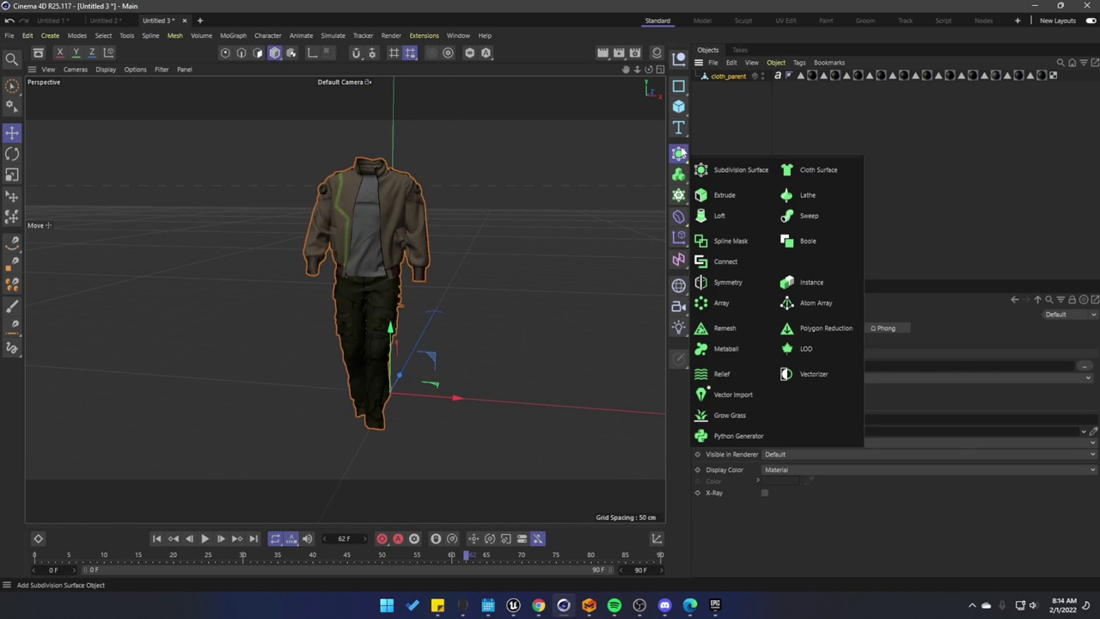
pyautogui.click(805, 171)
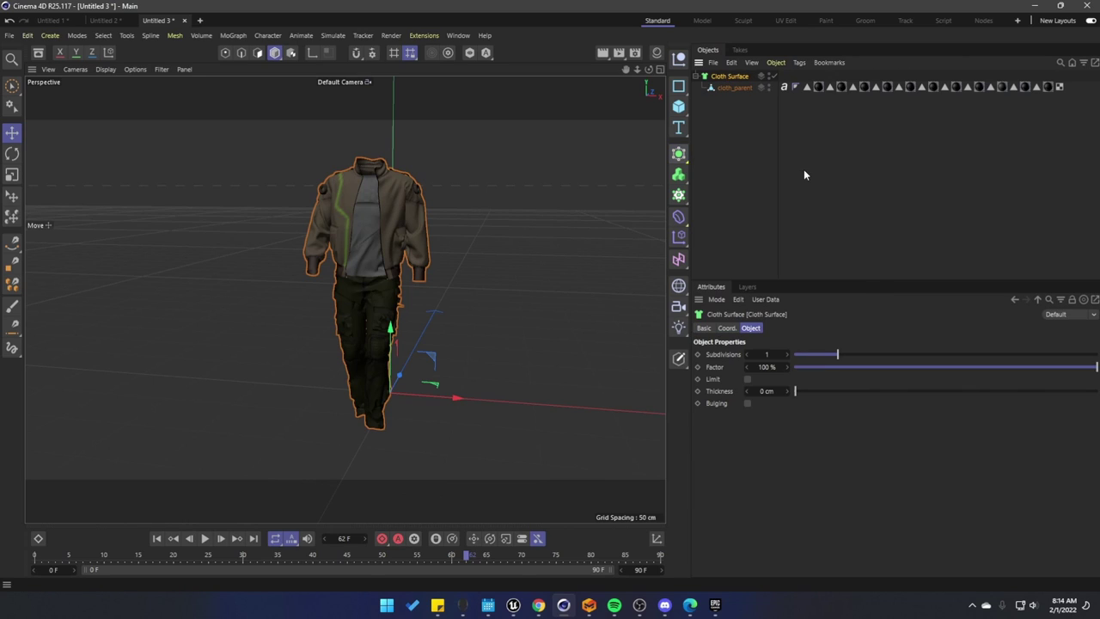
pyautogui.doubleClick(767, 391)
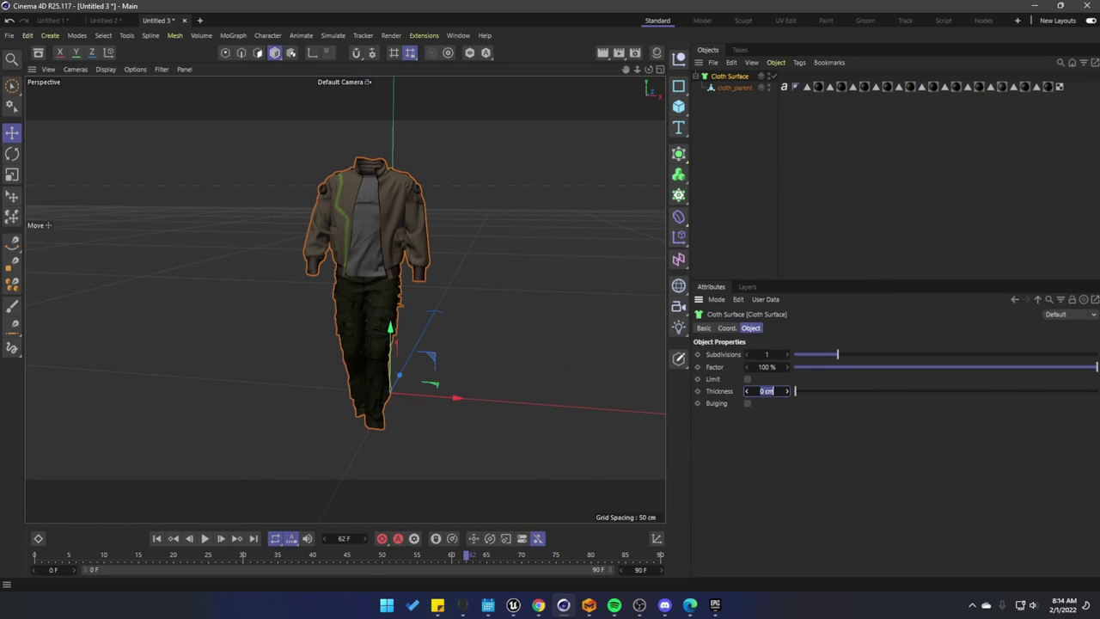
pyautogui.press('BackSpace')
pyautogui.press('Return')
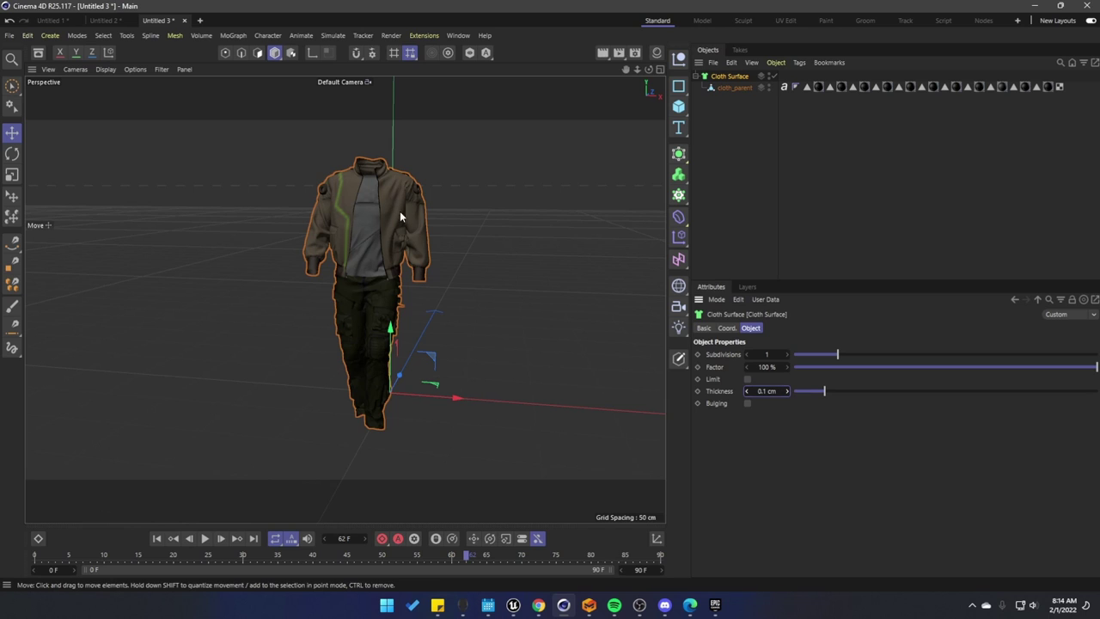
# Examine the thickened collar and jacket opening up close, and view the whole outfit from several angles
pyautogui.scroll(10, 381, 169)
pyautogui.keyDown('alt'); pyautogui.moveTo(382, 169); pyautogui.dragTo(425, 239); pyautogui.keyUp('alt')
pyautogui.scroll(-10, 425, 239)
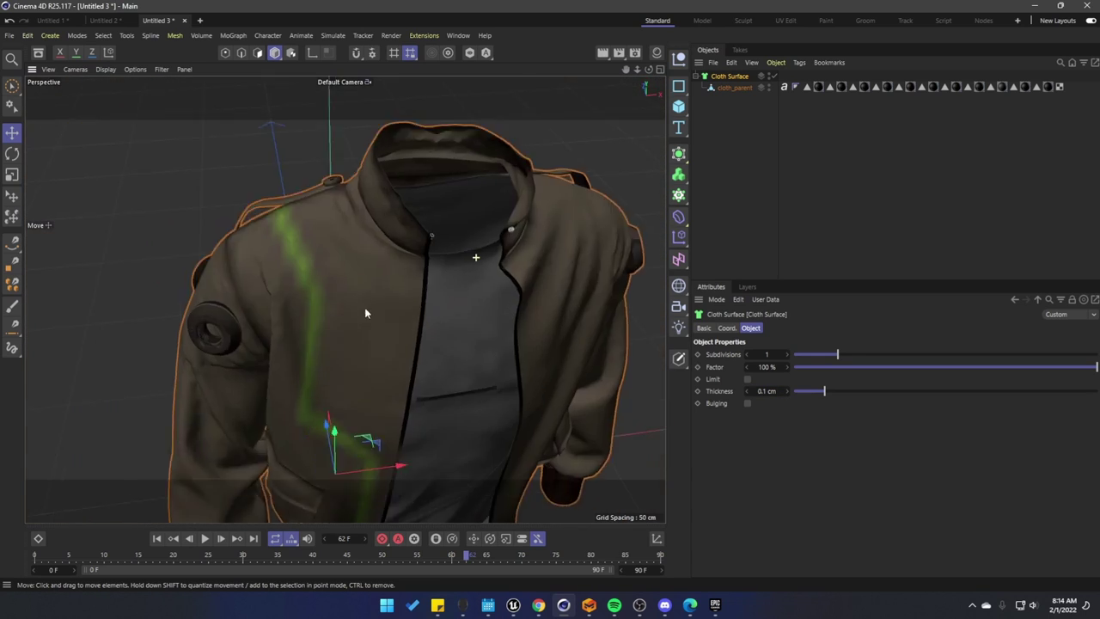
pyautogui.keyDown('alt'); pyautogui.moveTo(434, 299); pyautogui.dragTo(387, 211); pyautogui.keyUp('alt')
pyautogui.scroll(10, 386, 208)
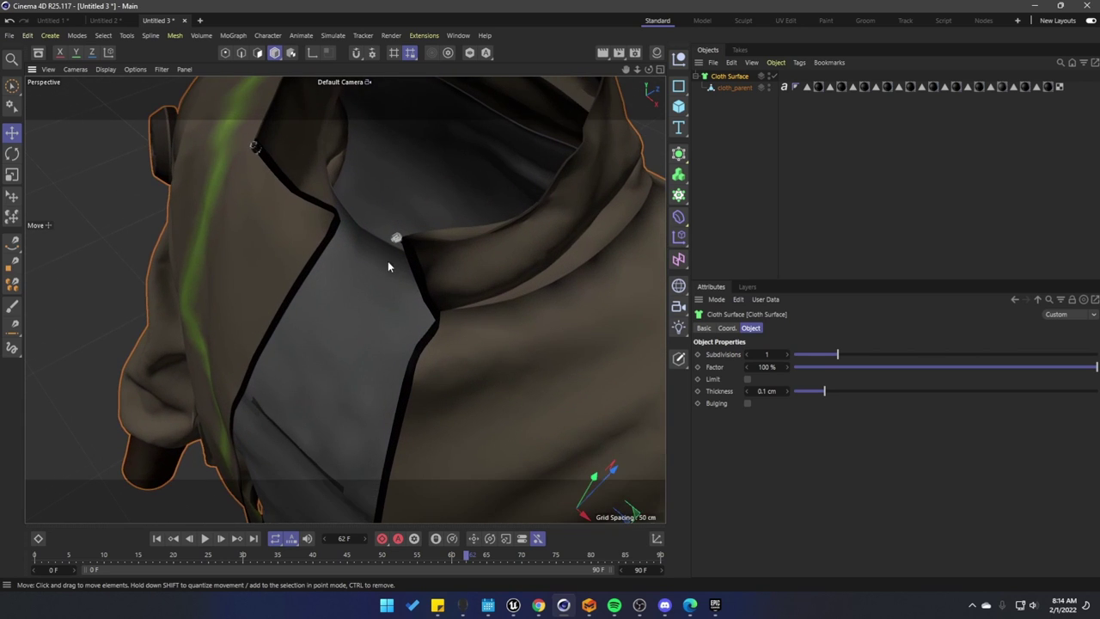
pyautogui.scroll(-10, 372, 279)
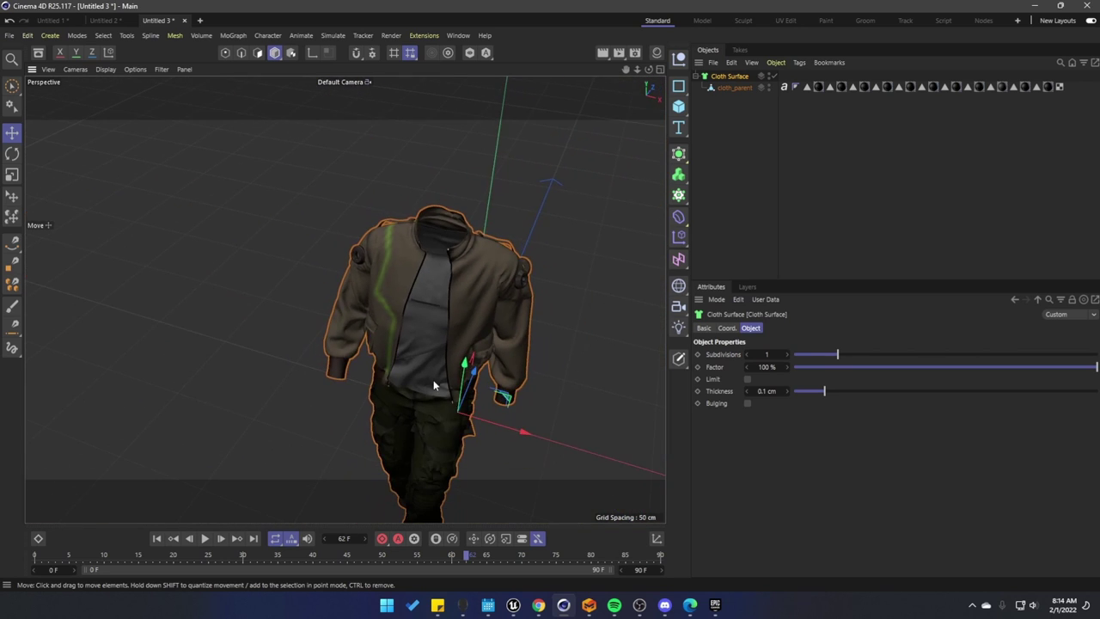
pyautogui.keyDown('alt'); pyautogui.moveTo(433, 380); pyautogui.dragTo(383, 293); pyautogui.keyUp('alt')
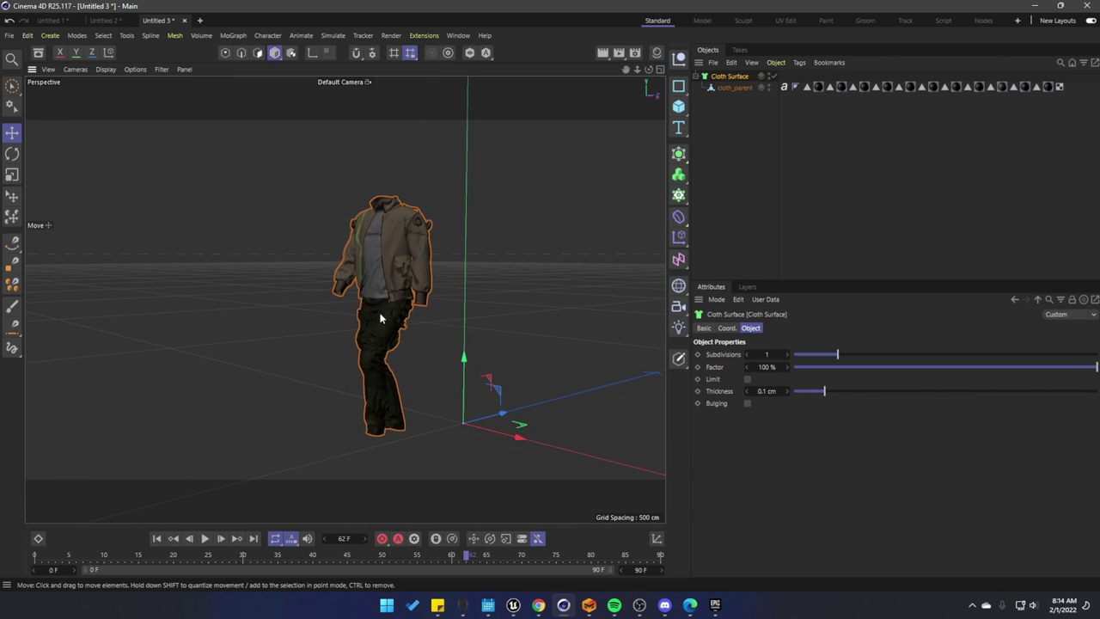
pyautogui.keyDown('alt'); pyautogui.moveTo(396, 311); pyautogui.dragTo(383, 300, button='middle'); pyautogui.keyUp('alt')
pyautogui.scroll(5, 383, 300)
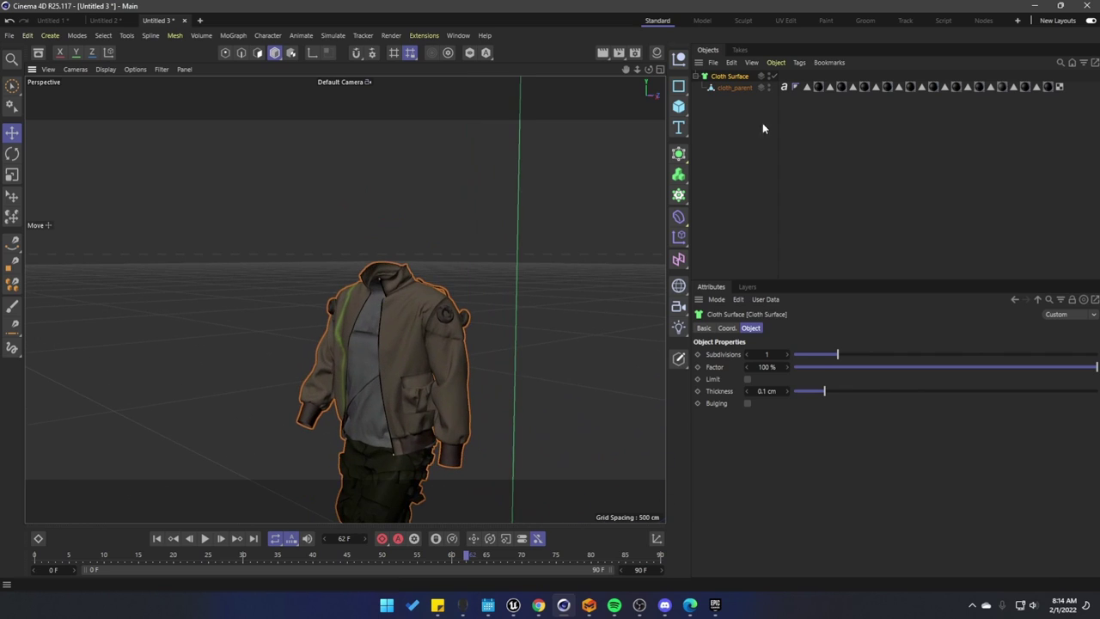
# Set up an Alembic export of cloth_parent with end frame 300 and polygon selections included
pyautogui.click(732, 87)
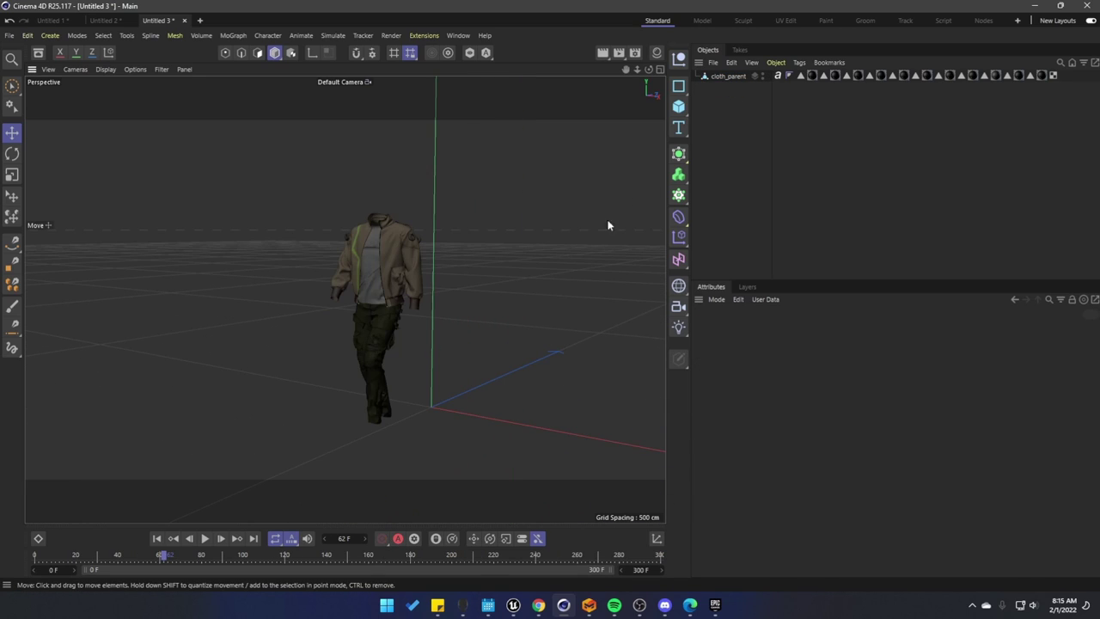
pyautogui.click(732, 79)
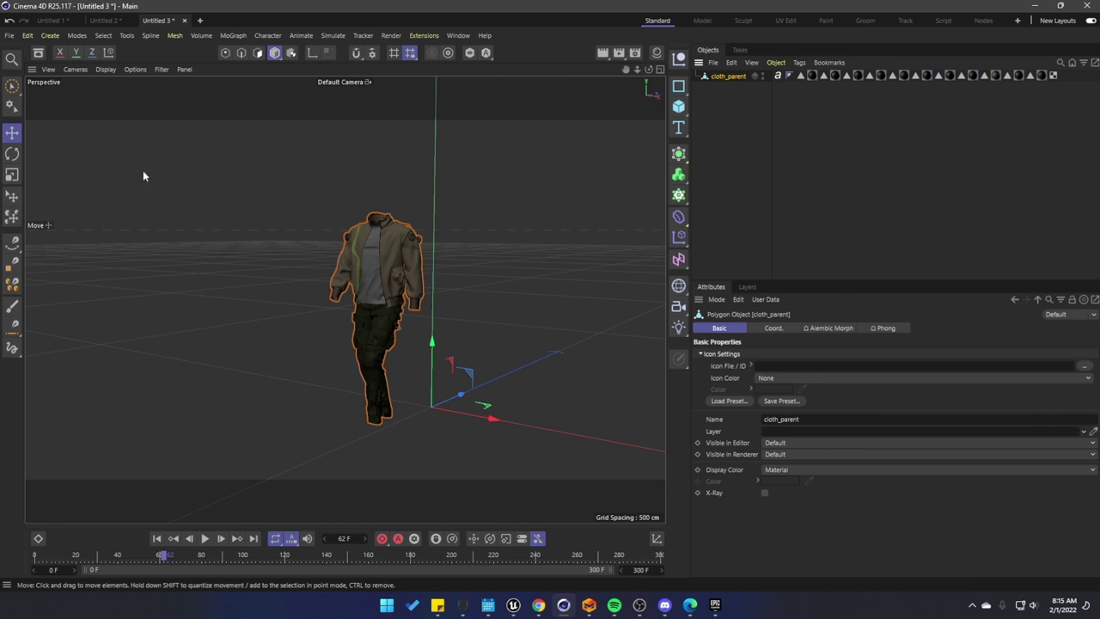
pyautogui.click(9, 35)
pyautogui.moveTo(109, 276)
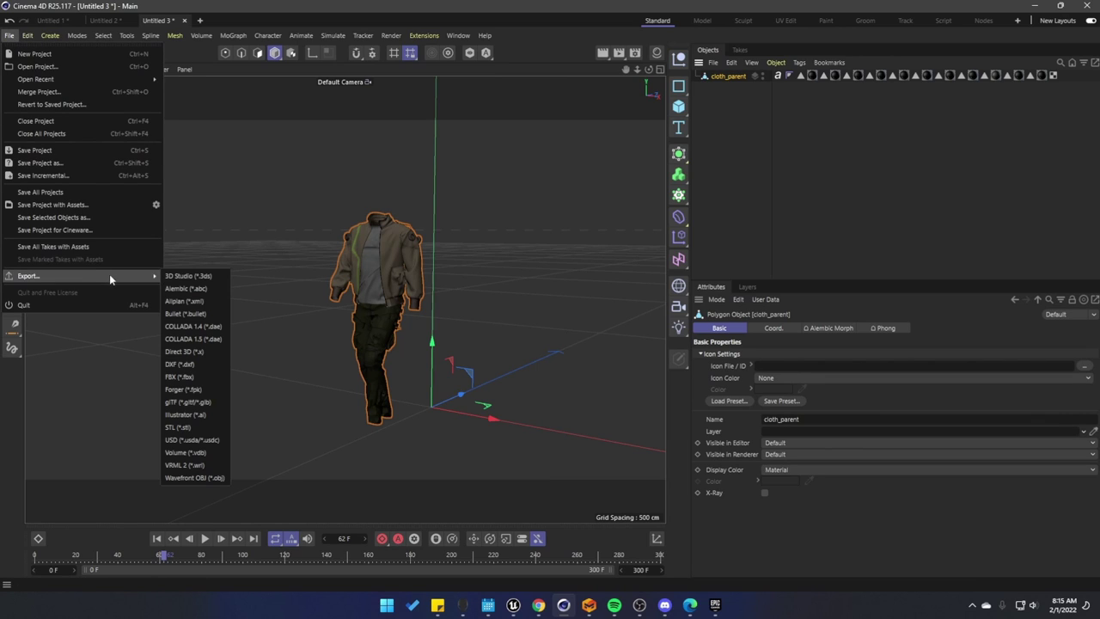
pyautogui.click(186, 288)
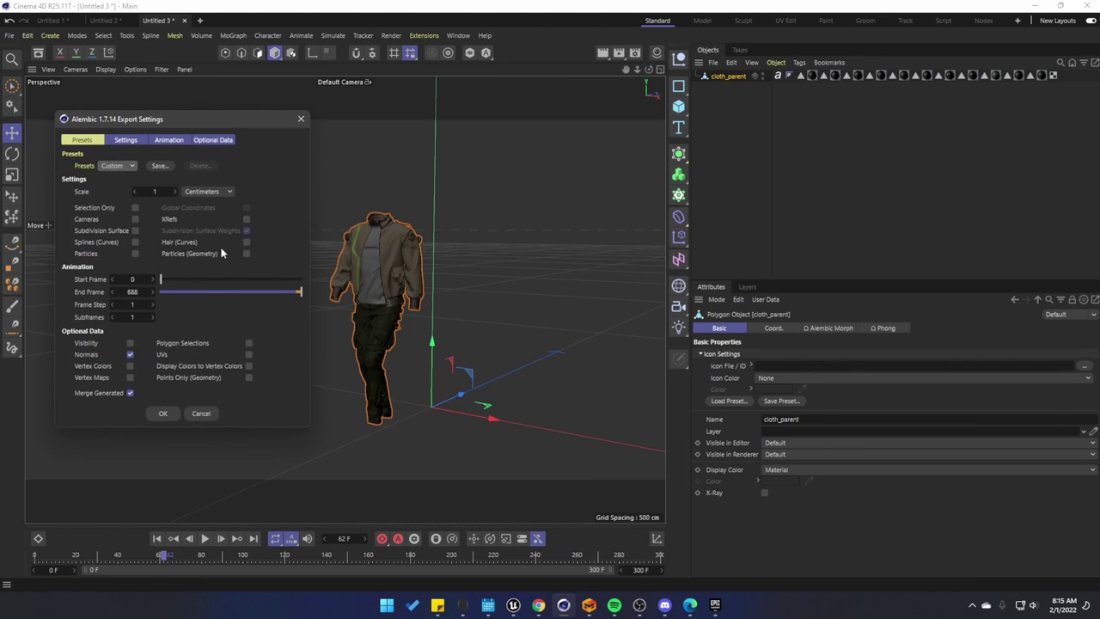
pyautogui.doubleClick(132, 291)
pyautogui.write('300')
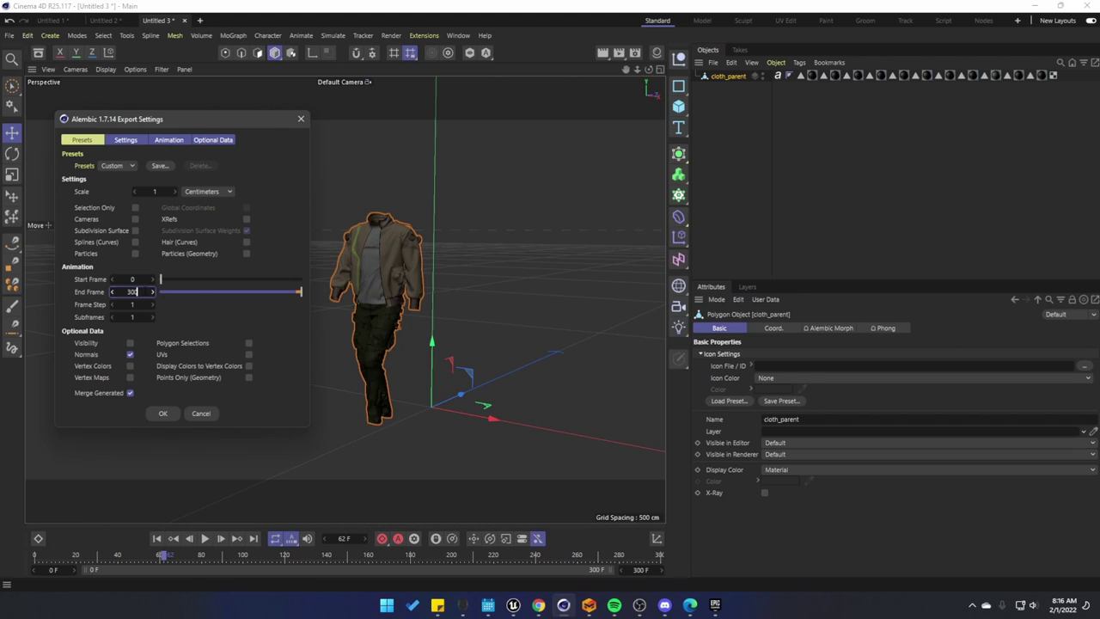
pyautogui.click(249, 343)
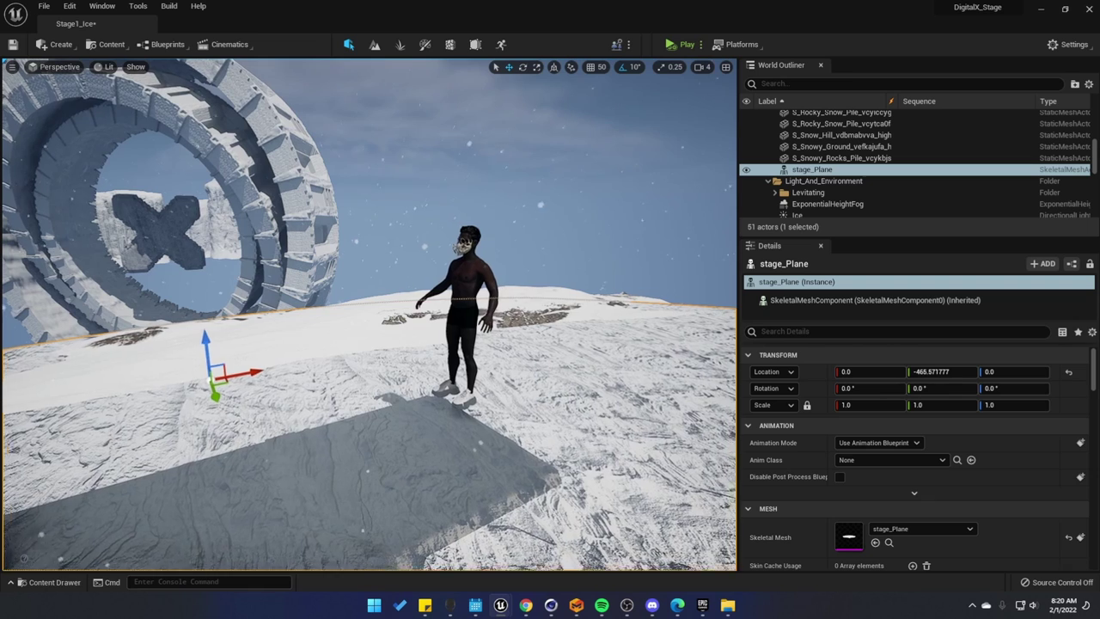
# Switch to Unreal Engine, look at the Alembic files in the PD12 folder, and return to the stage level
pyautogui.moveTo(410, 263)
pyautogui.mouseDown(button='right')
pyautogui.moveTo(410, 292)
pyautogui.moveTo(410, 263)
pyautogui.mouseUp(button='right')
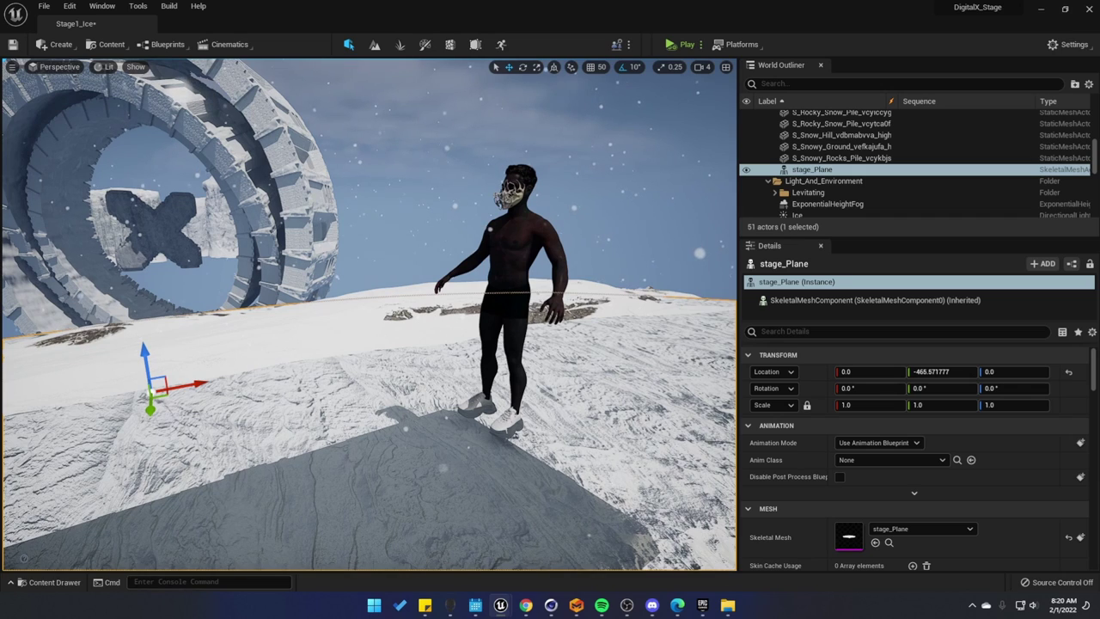
pyautogui.click(728, 605)
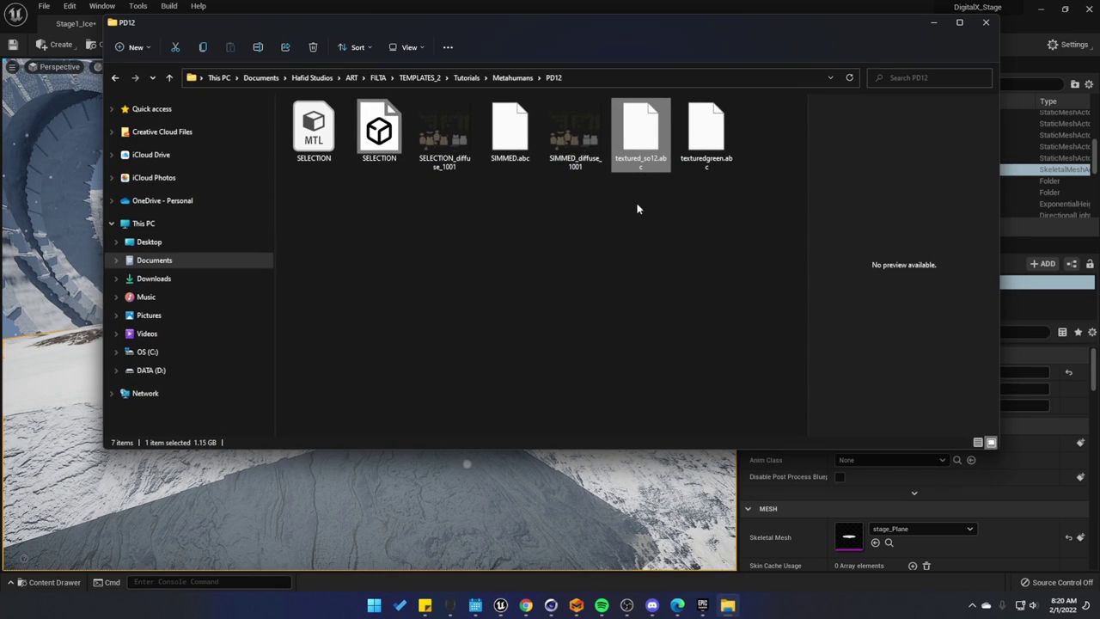
pyautogui.click(355, 513)
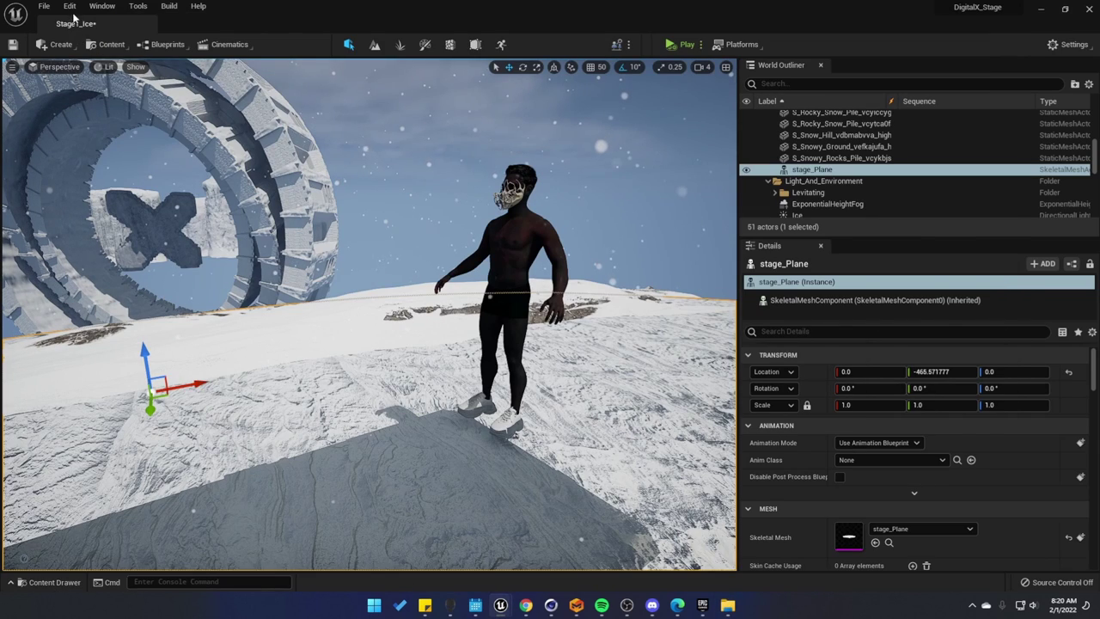
# Look up the Alembic plugins to check whether the Alembic Importer is enabled
pyautogui.click(73, 10)
pyautogui.click(110, 189)
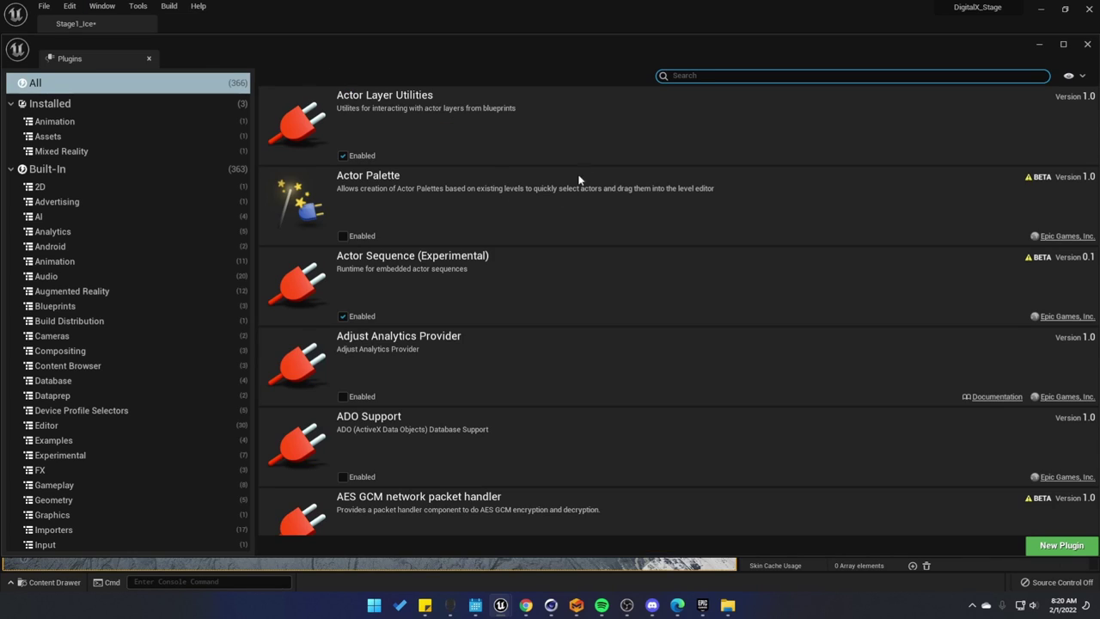
pyautogui.write('alembic')
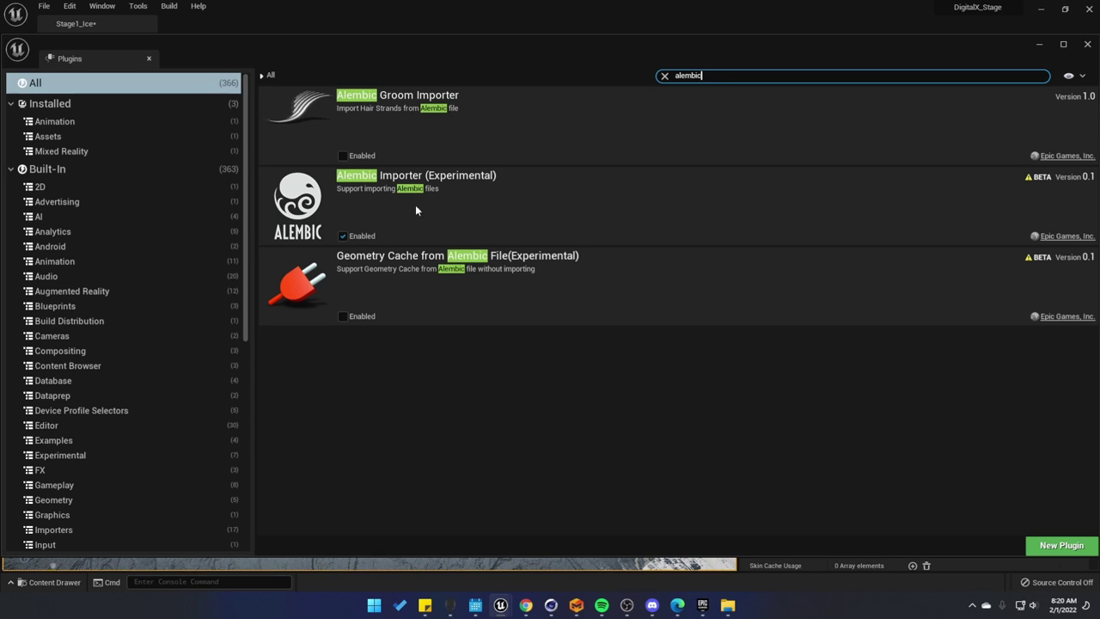
pyautogui.click(1087, 44)
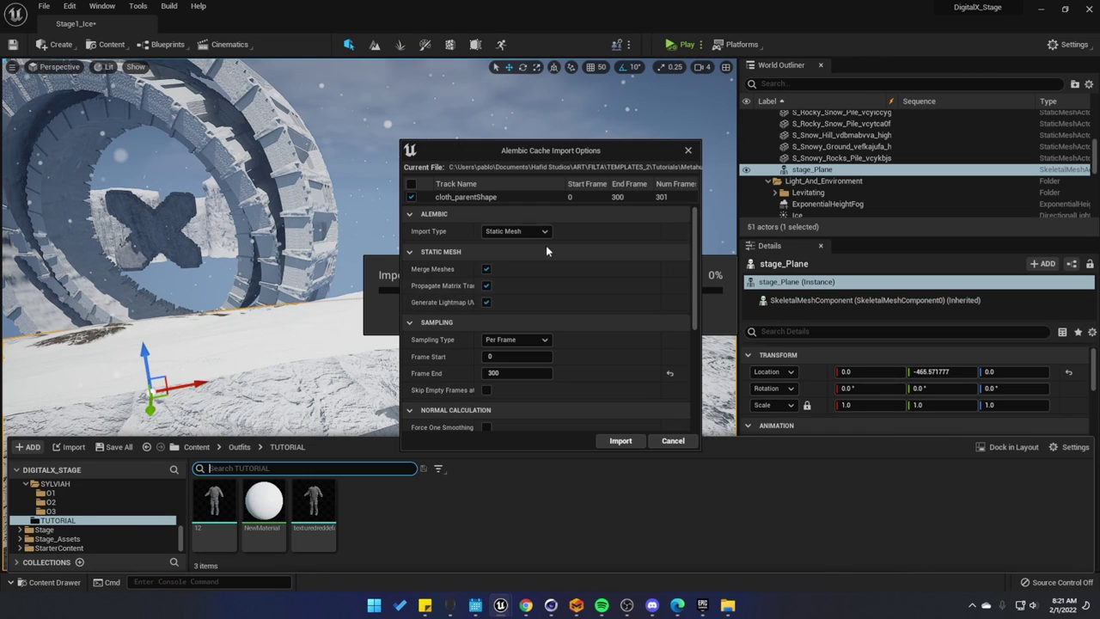
# Set the cloth_parentShape import type to Geometry Cache (Experimental) and its compressed texture coordinates value to 20
pyautogui.moveTo(522, 150); pyautogui.dragTo(510, 112)
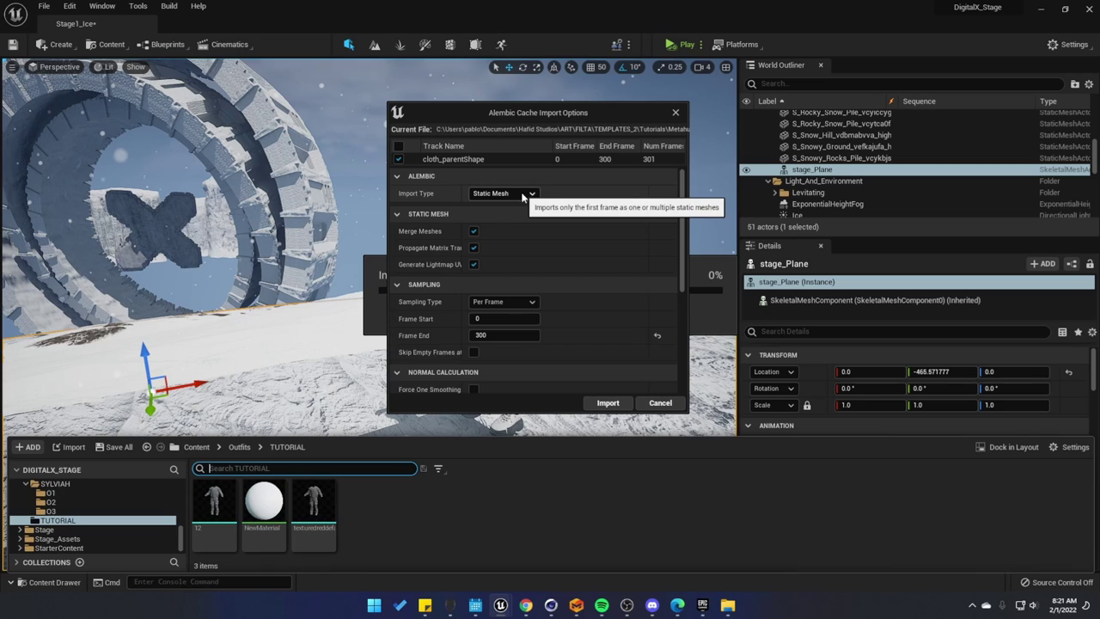
pyautogui.click(522, 197)
pyautogui.click(532, 219)
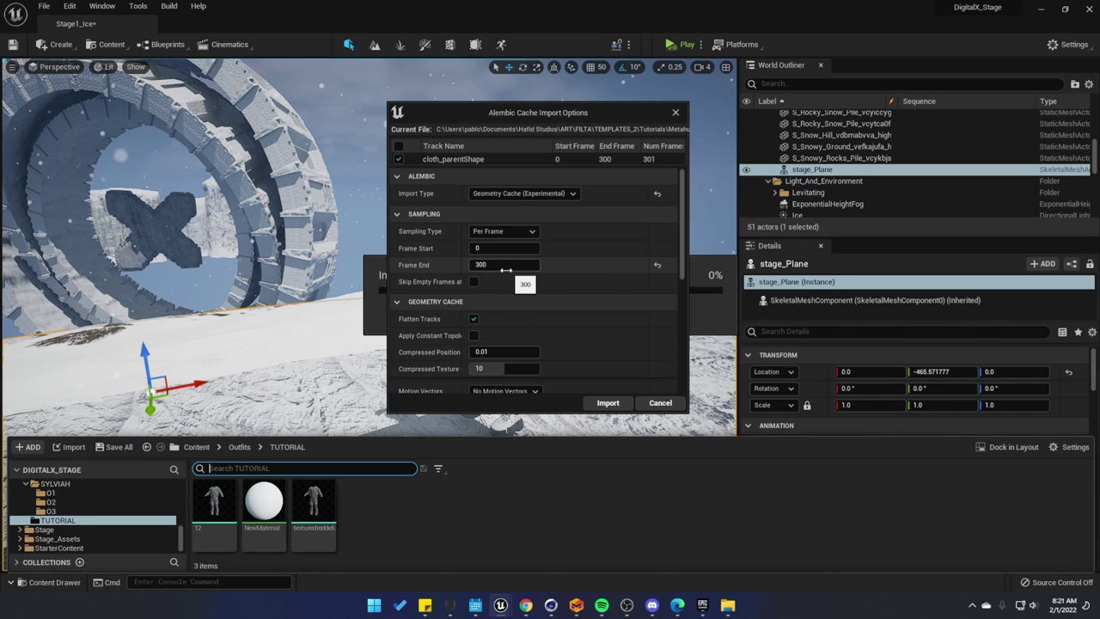
pyautogui.scroll(-2, 505, 268)
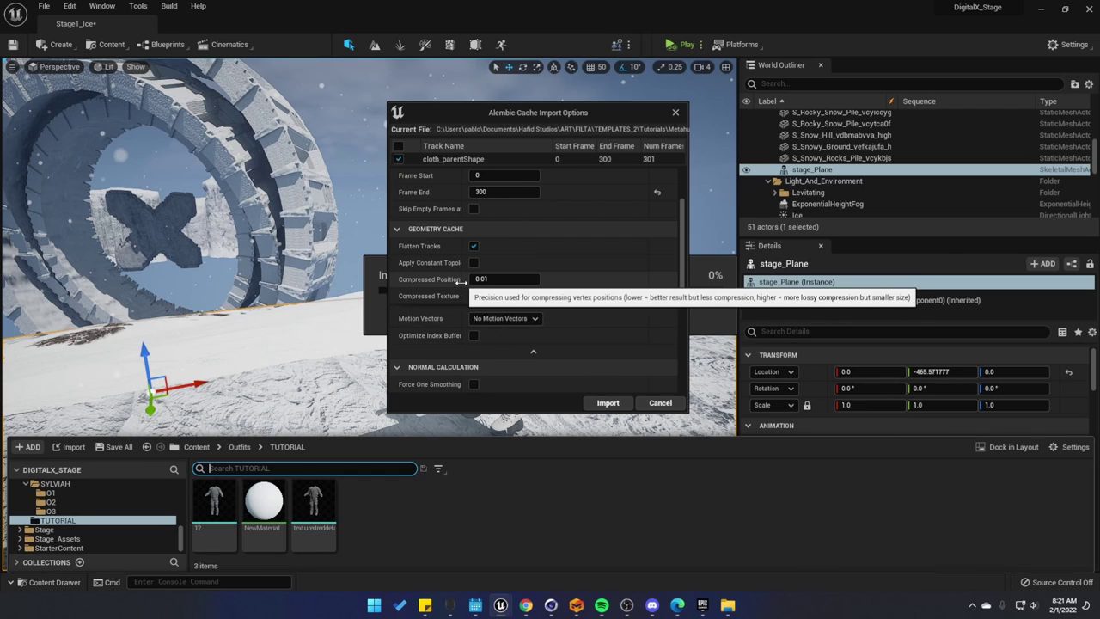
pyautogui.moveTo(456, 282); pyautogui.dragTo(488, 282)
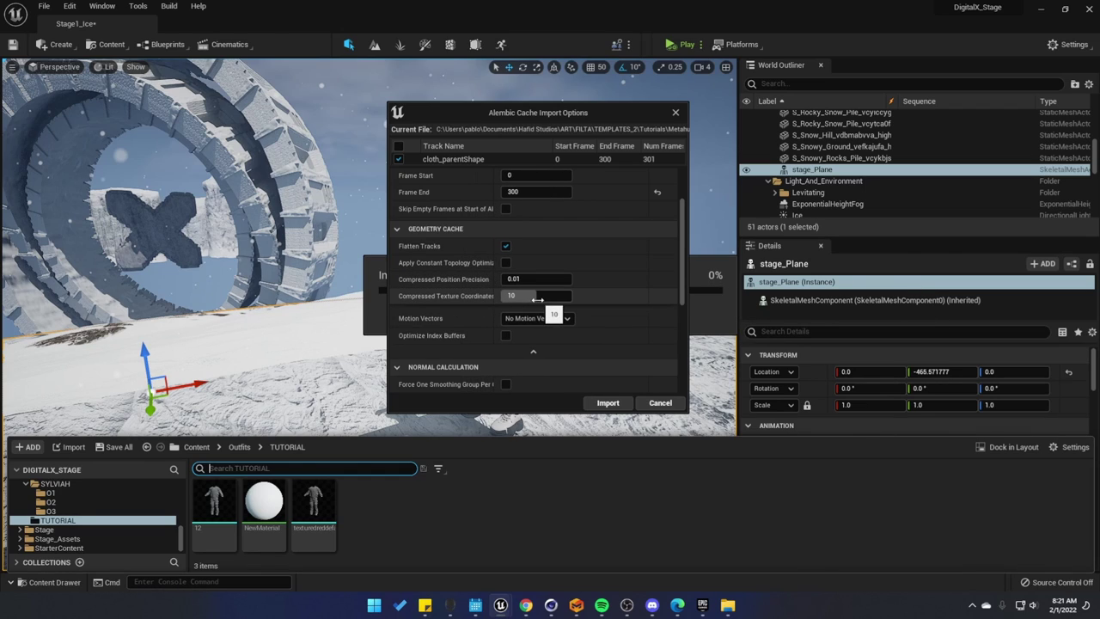
pyautogui.moveTo(551, 294); pyautogui.dragTo(542, 295)
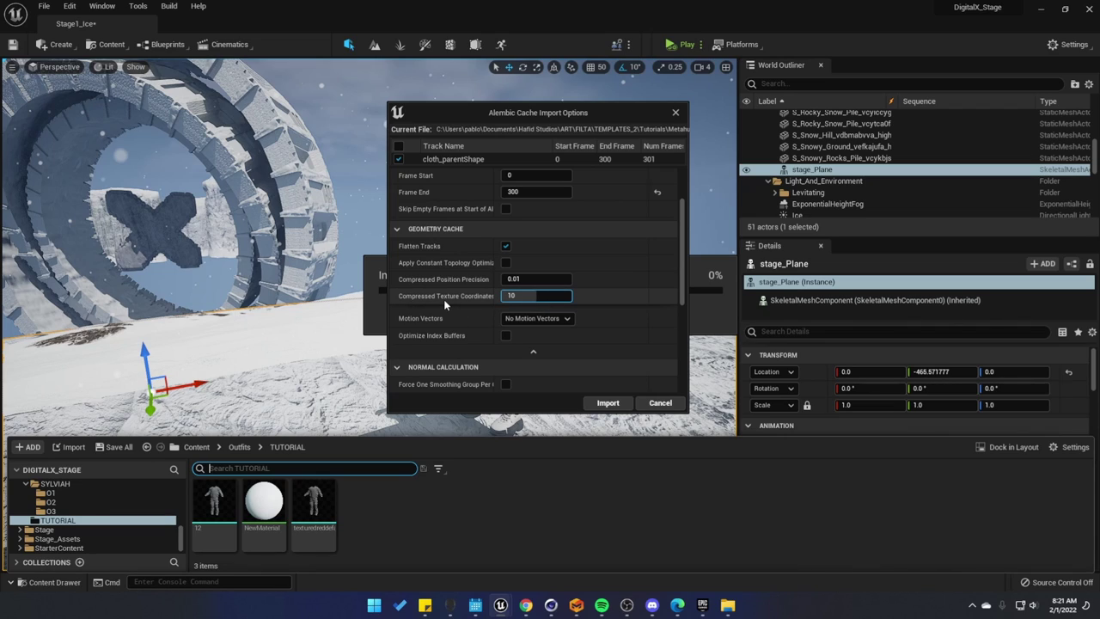
pyautogui.moveTo(535, 296); pyautogui.dragTo(545, 296)
pyautogui.click(536, 296)
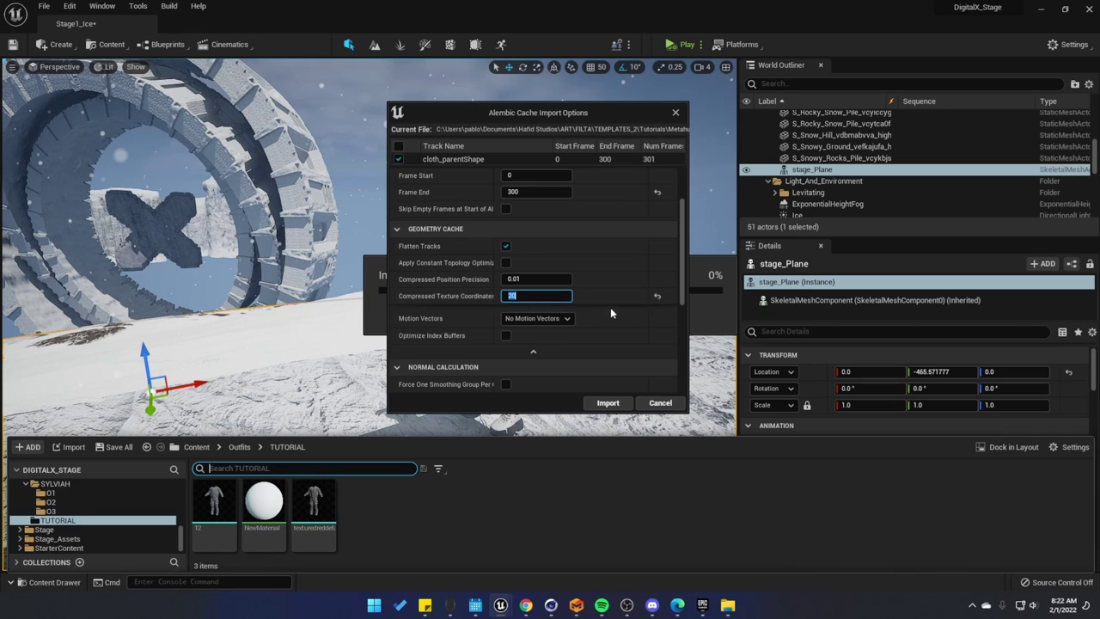
# Choose Autodesk 3ds Max as the conversion preset for the Alembic import and bring up the preset choices again
pyautogui.scroll(-6, 597, 320)
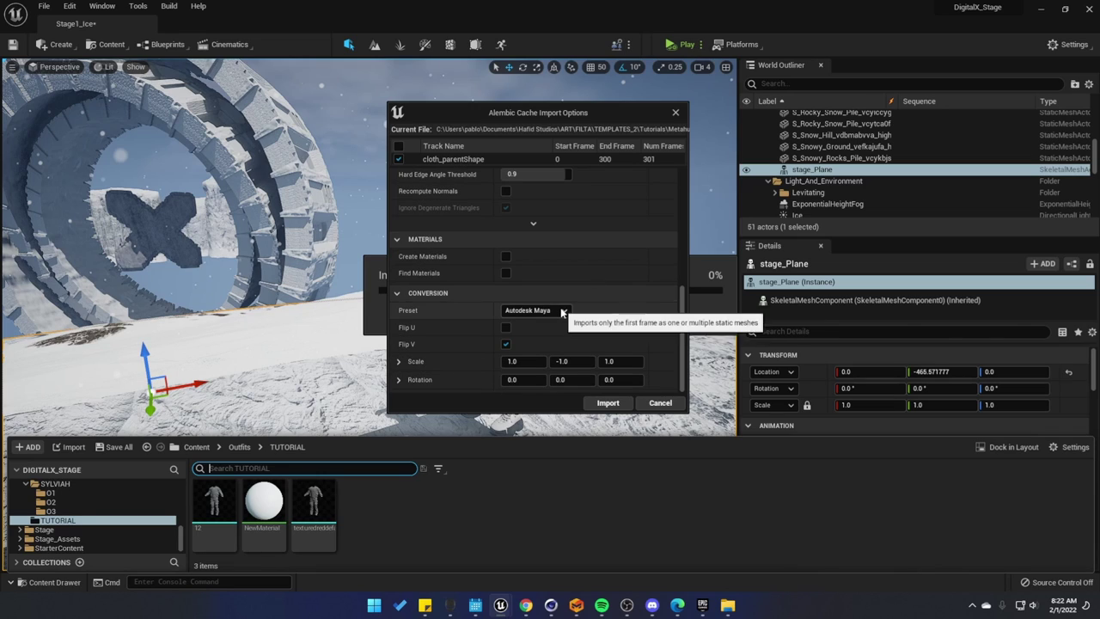
pyautogui.click(541, 310)
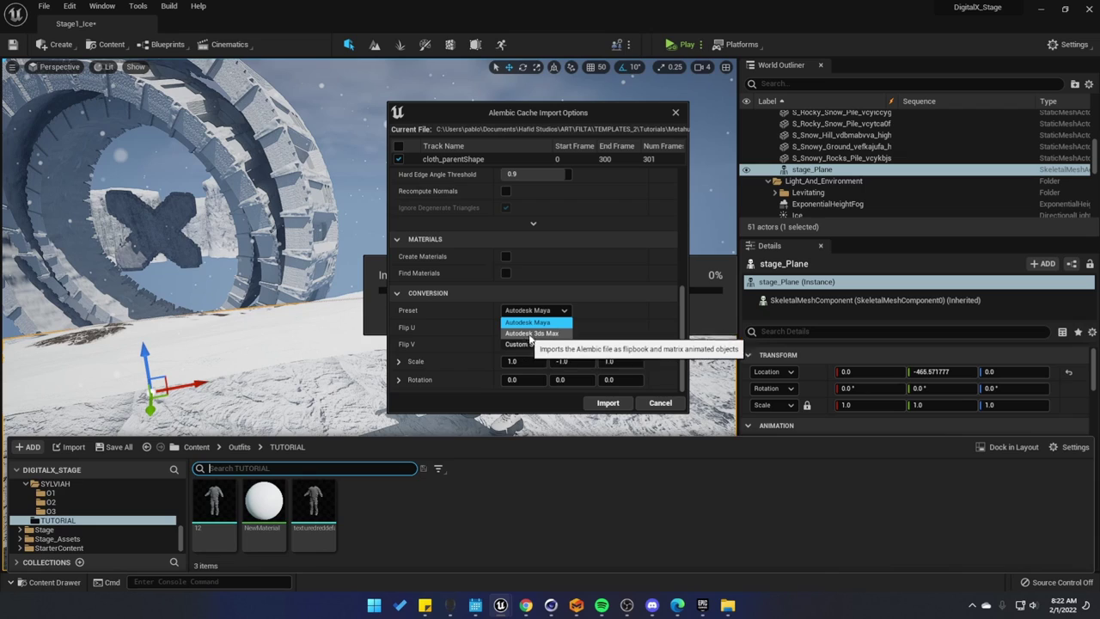
pyautogui.click(546, 334)
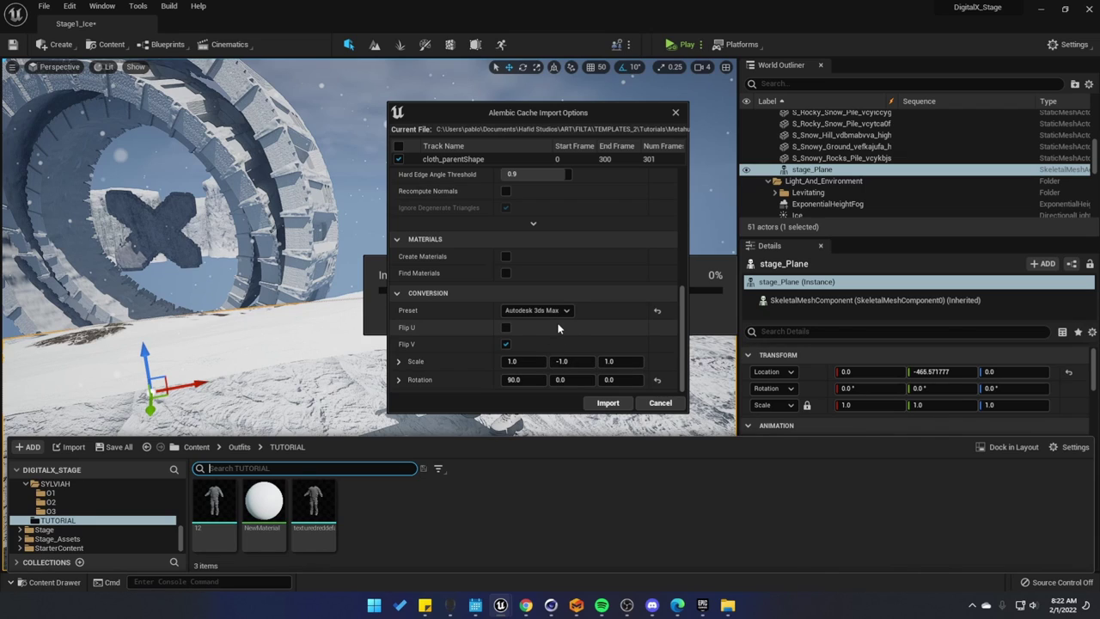
pyautogui.click(541, 310)
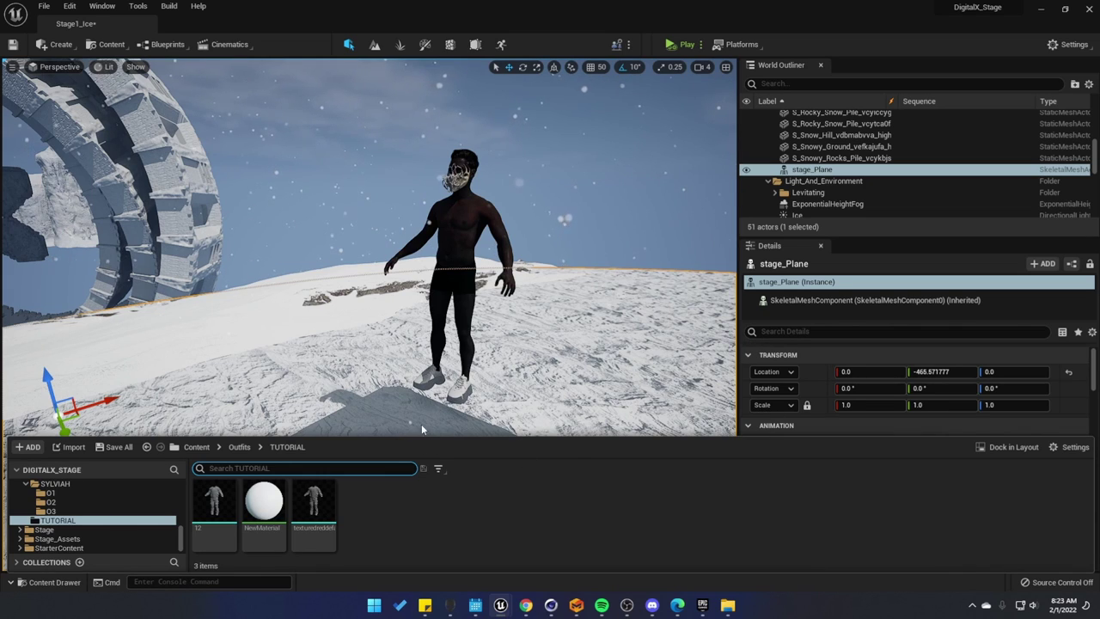
# Place geometry cache 12 in the level and paste the BP_YAX MetaHuman's copied location onto it
pyautogui.click(214, 501)
pyautogui.moveTo(305, 402); pyautogui.dragTo(367, 363)
pyautogui.click(458, 284)
pyautogui.rightClick(765, 375)
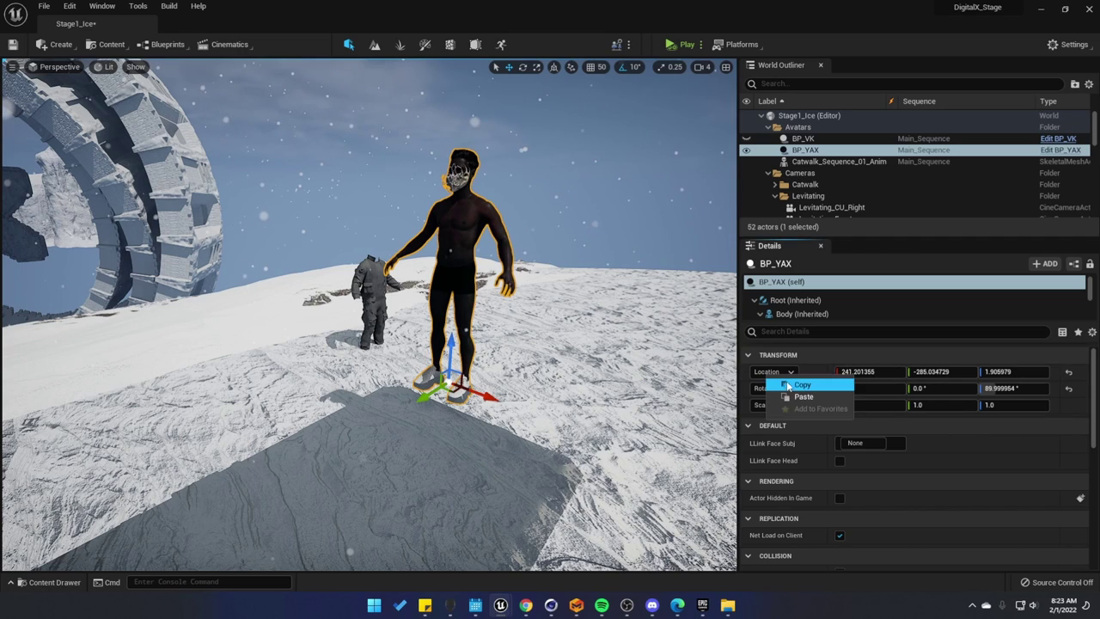
pyautogui.click(787, 386)
pyautogui.click(373, 301)
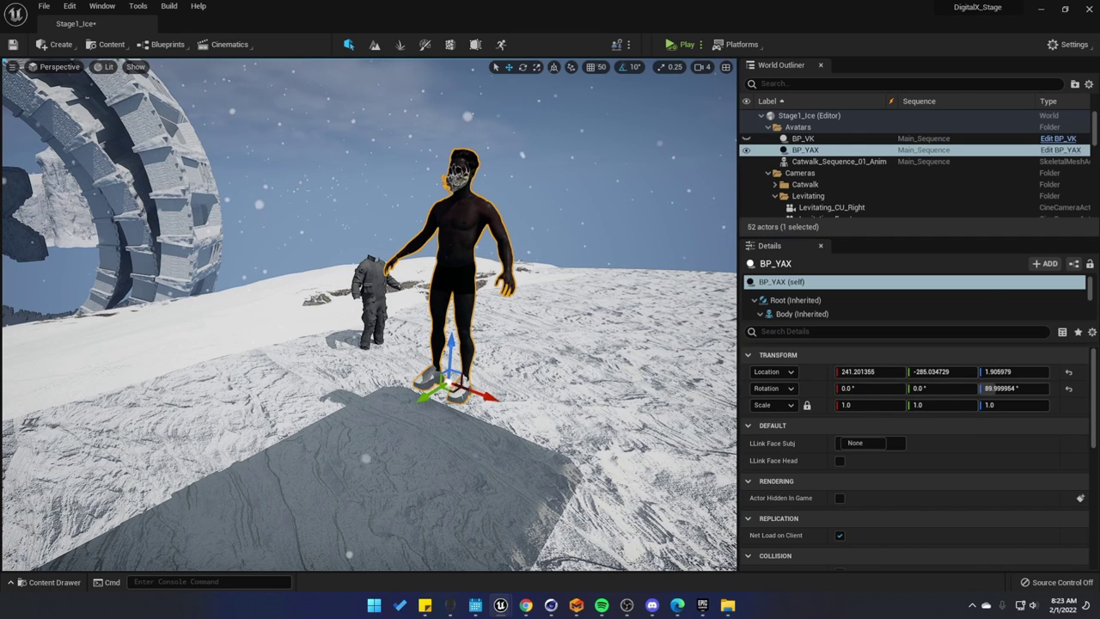
pyautogui.rightClick(773, 376)
pyautogui.click(801, 396)
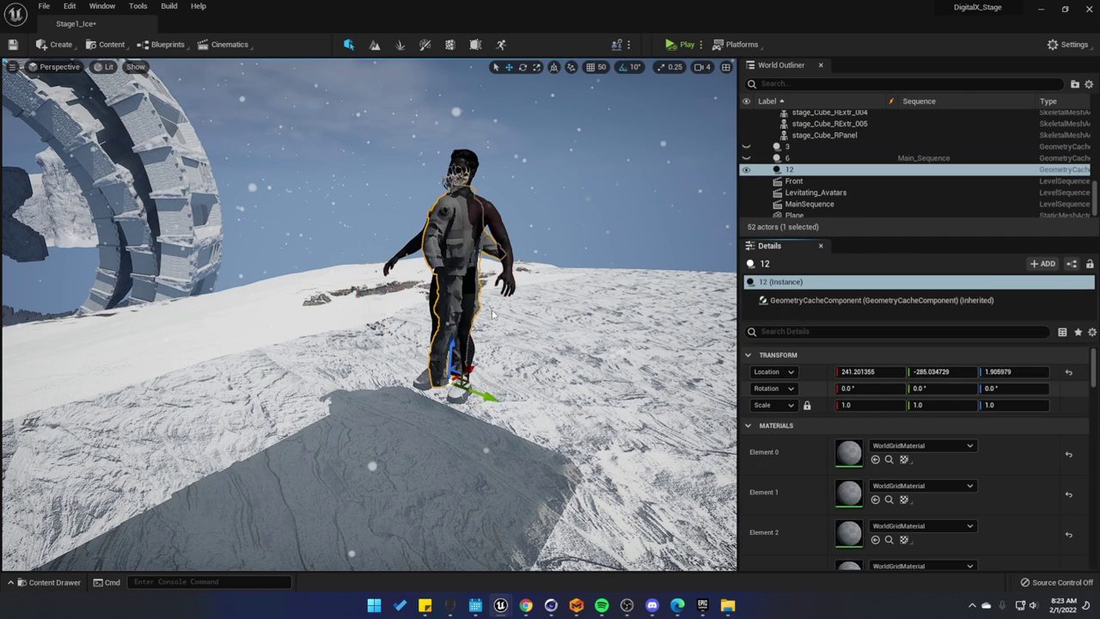
# Set the outfit's Z rotation to 90 degrees so it faces the same way as the MetaHuman
pyautogui.click(1007, 389)
pyautogui.write('90')
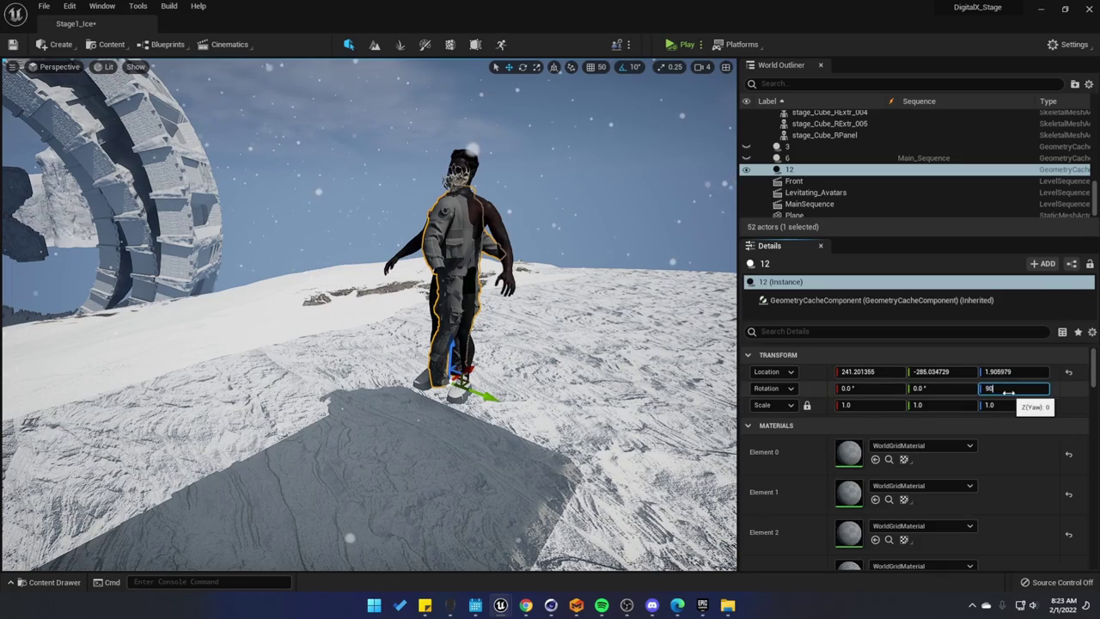
pyautogui.press('Return')
# Check the outfit's fit from several sides and nudge it along the X location to about 242.09
pyautogui.click(602, 269)
pyautogui.moveTo(601, 269); pyautogui.dragTo(481, 269, button='right')
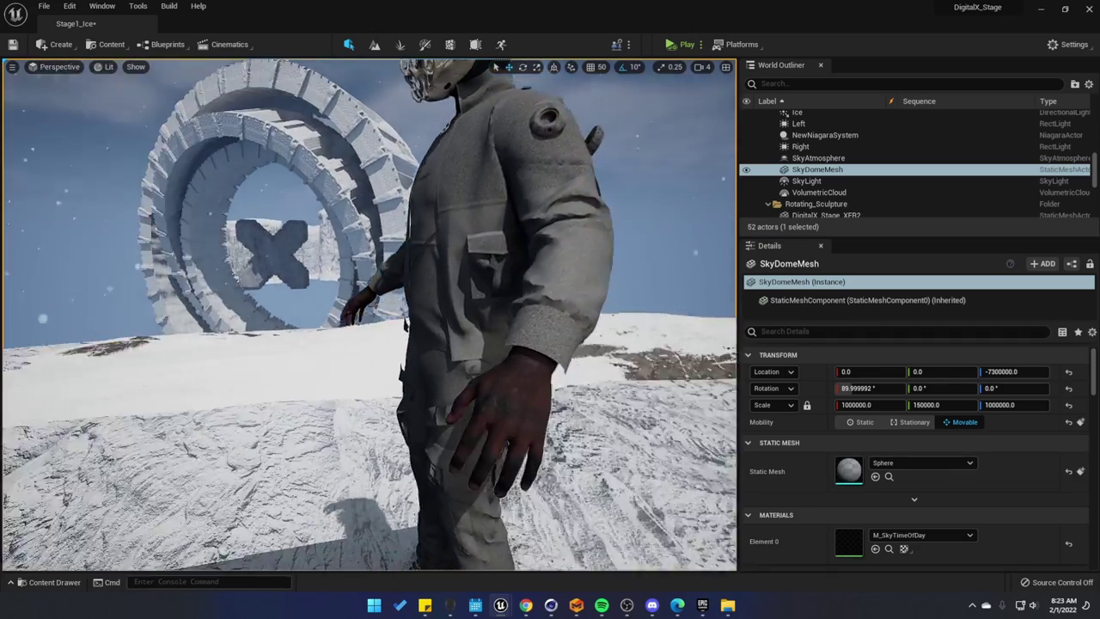
pyautogui.moveTo(414, 242); pyautogui.dragTo(284, 241, button='right')
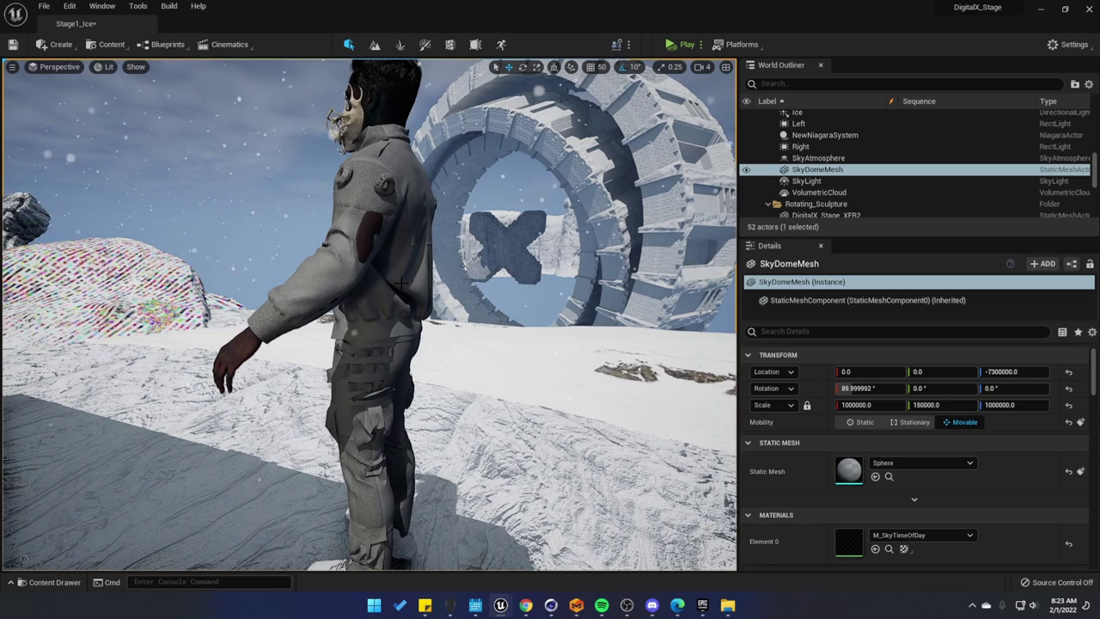
pyautogui.click(376, 239)
pyautogui.moveTo(376, 239); pyautogui.dragTo(384, 258, button='right')
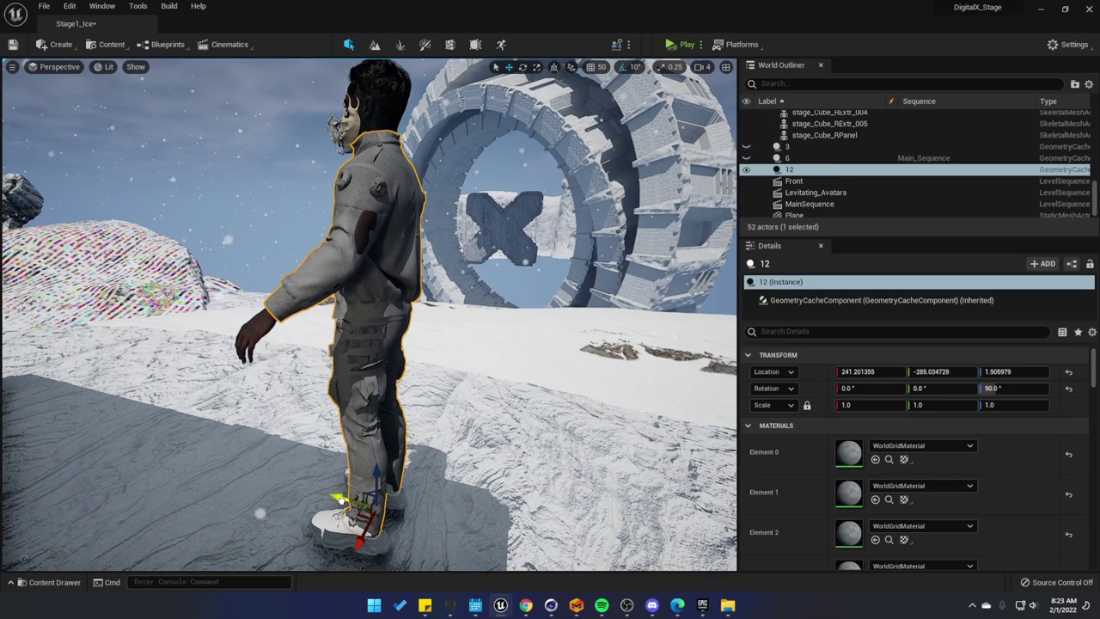
pyautogui.moveTo(341, 500); pyautogui.dragTo(342, 505)
pyautogui.moveTo(342, 504); pyautogui.dragTo(515, 477, button='right')
pyautogui.press('e')
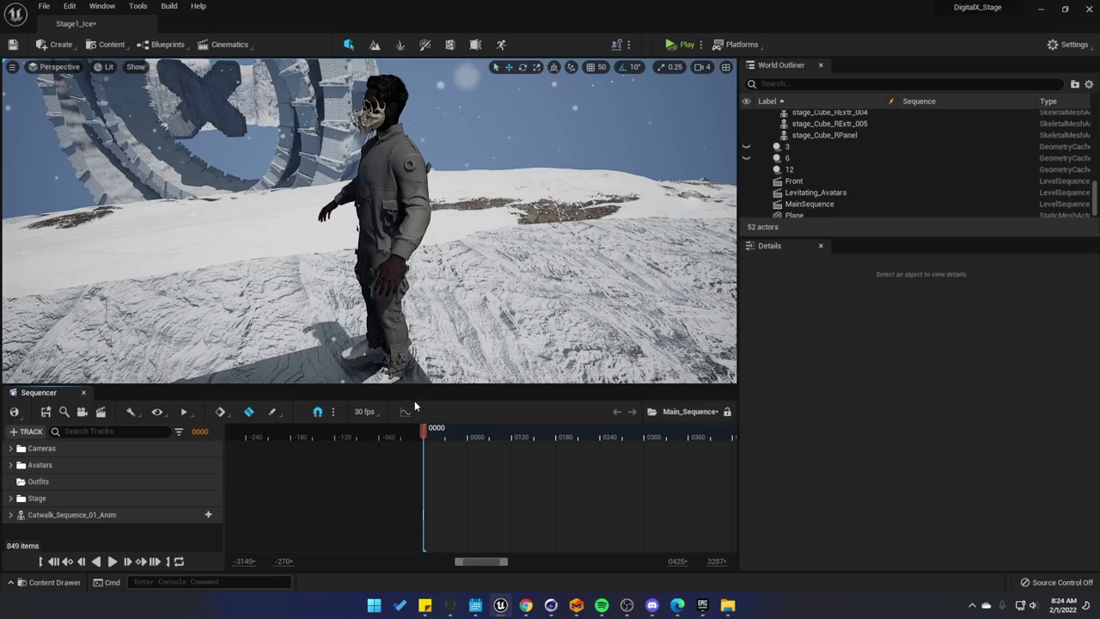
# Add outfit 12 to Main_Sequence with a Geometry Cache track and move its clip to start at frame 0
pyautogui.moveTo(425, 429); pyautogui.dragTo(471, 434)
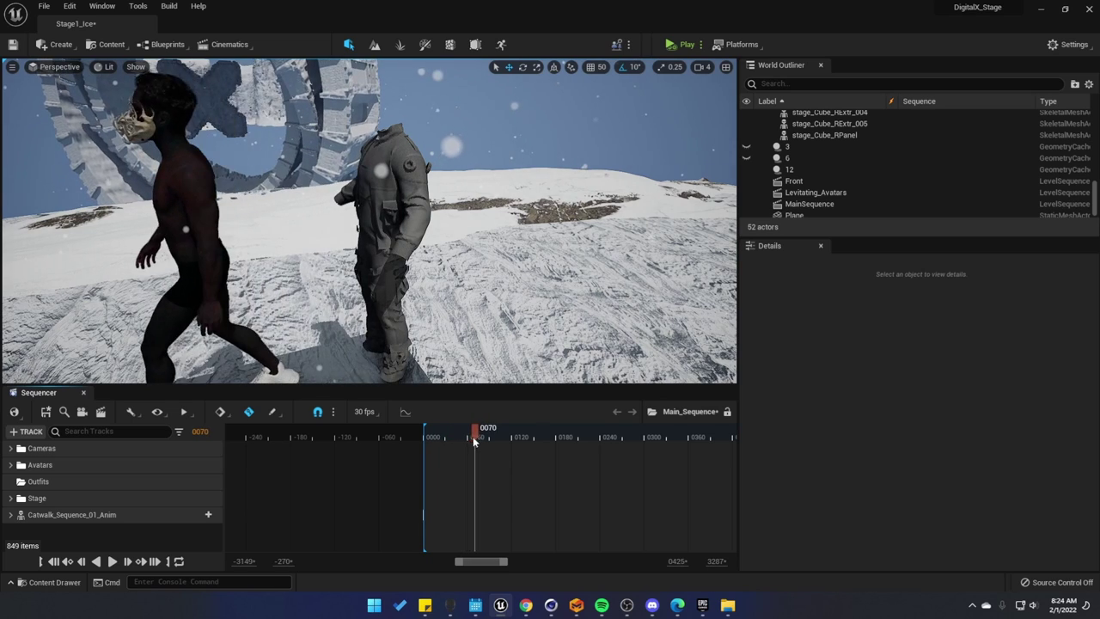
pyautogui.click(788, 169)
pyautogui.moveTo(795, 191); pyautogui.dragTo(645, 278)
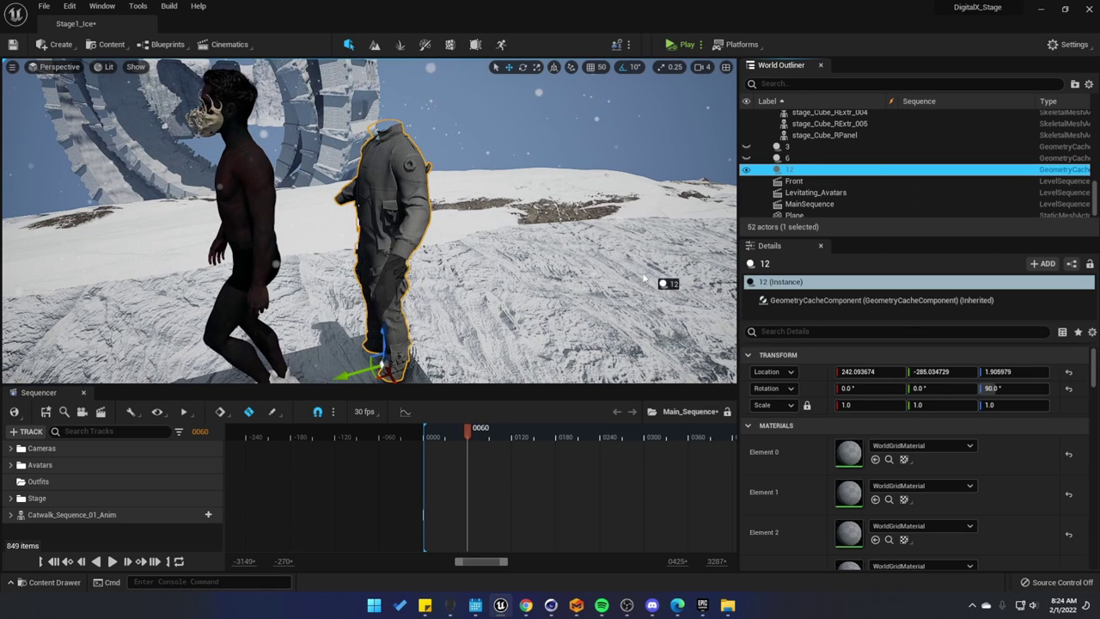
pyautogui.moveTo(241, 526); pyautogui.dragTo(209, 516)
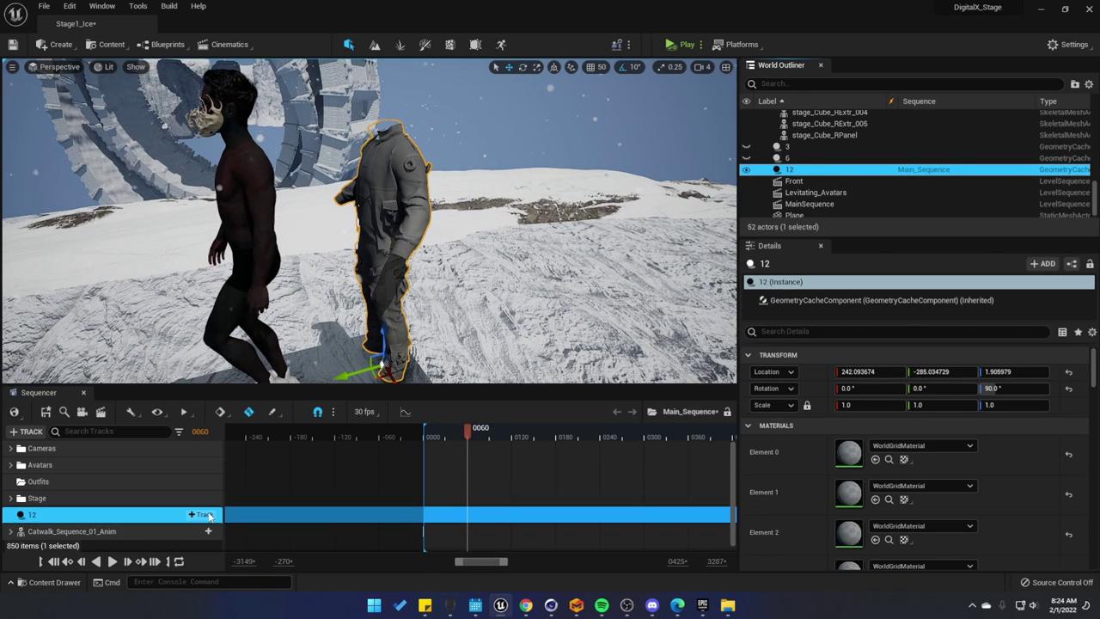
pyautogui.click(202, 514)
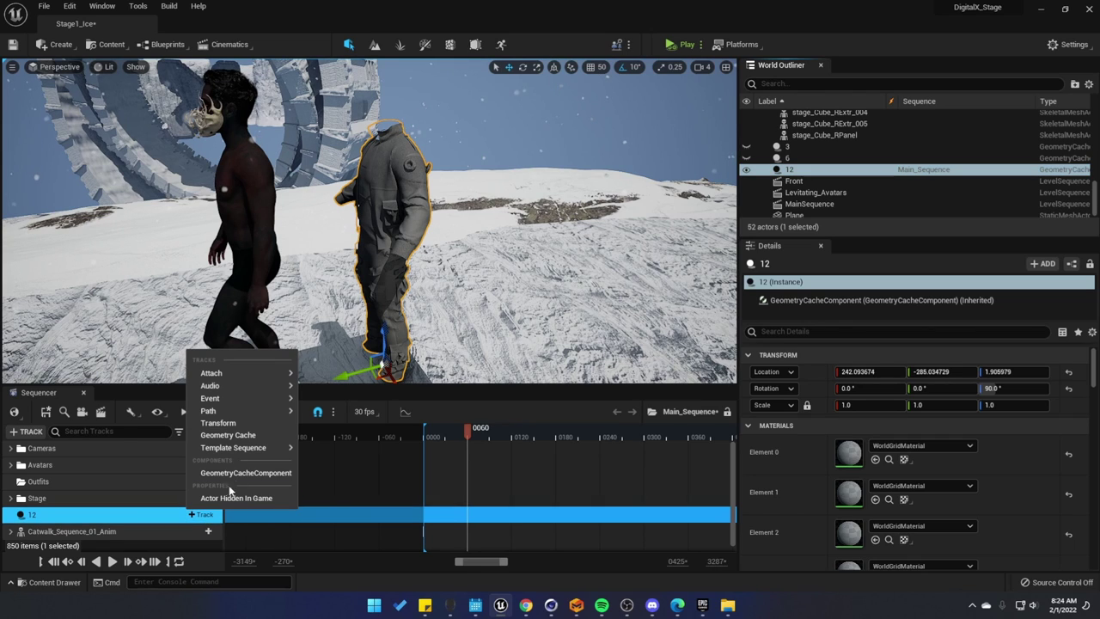
pyautogui.click(243, 440)
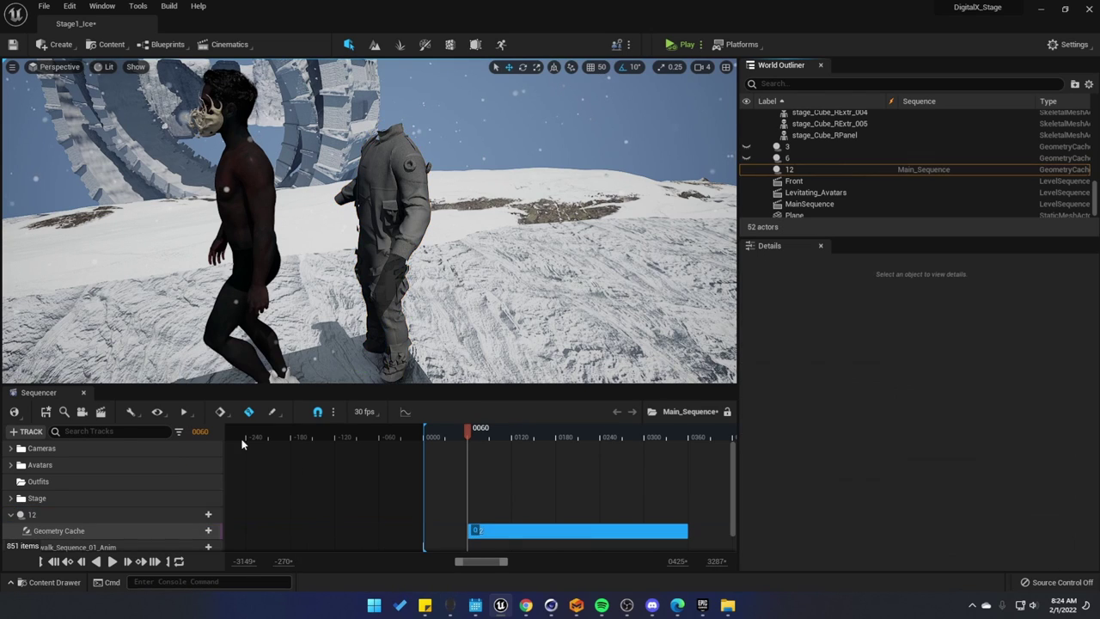
pyautogui.moveTo(507, 528); pyautogui.dragTo(466, 529)
pyautogui.moveTo(465, 430)
pyautogui.mouseDown()
pyautogui.moveTo(443, 439)
pyautogui.moveTo(489, 433)
pyautogui.moveTo(434, 434)
pyautogui.moveTo(462, 433)
pyautogui.mouseUp()
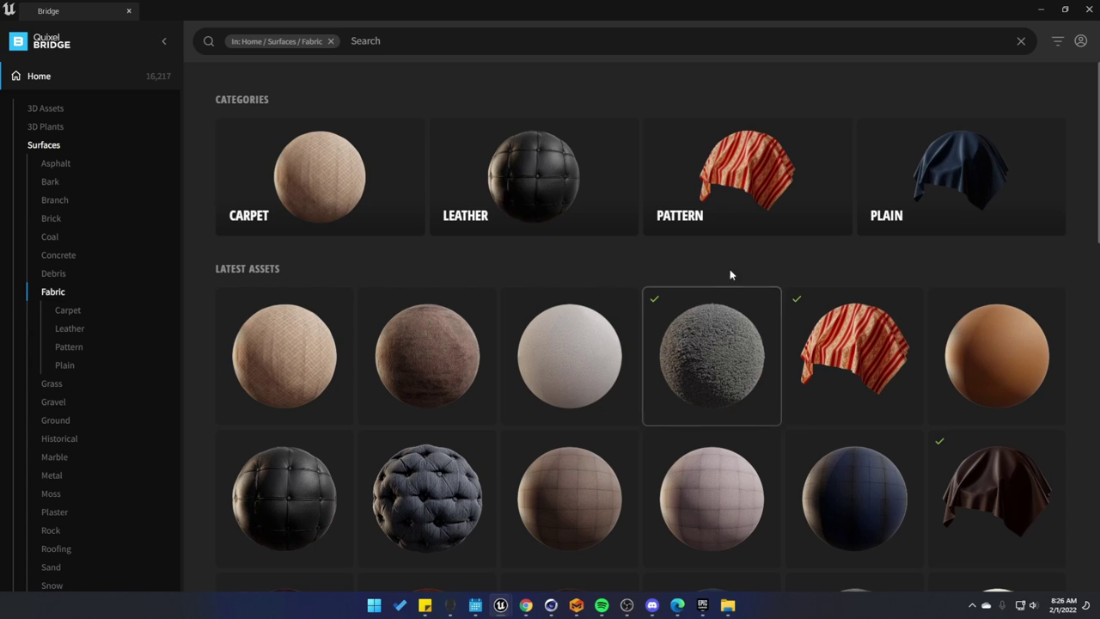
# Add the Plush Carpet surface from Quixel Bridge at highest quality and open its folder under Megascans Surfaces in the project
pyautogui.click(731, 359)
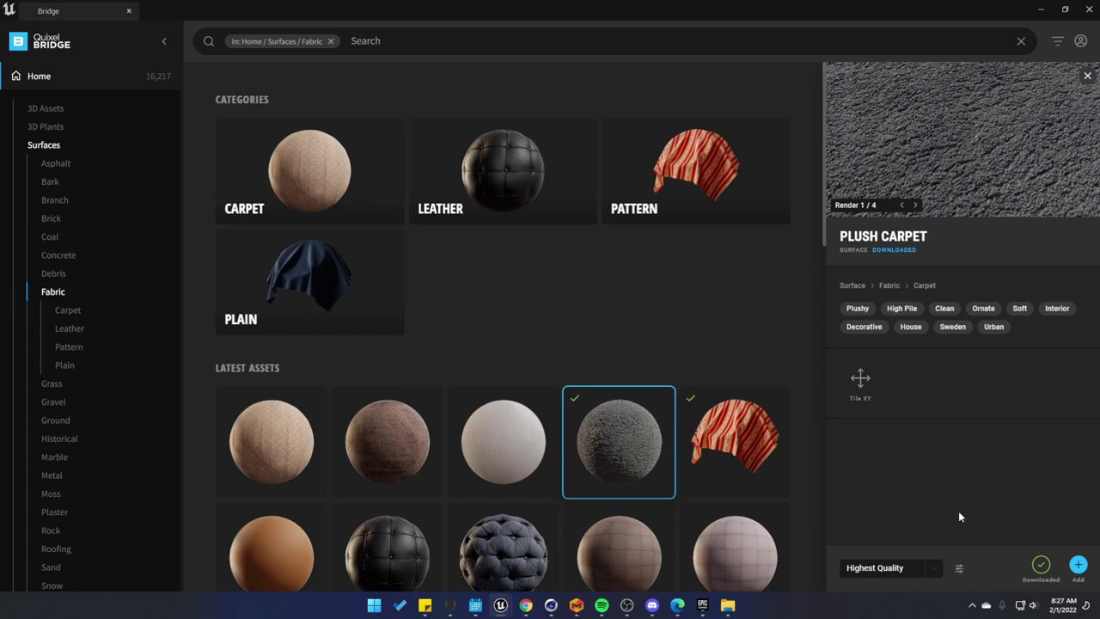
pyautogui.click(1078, 565)
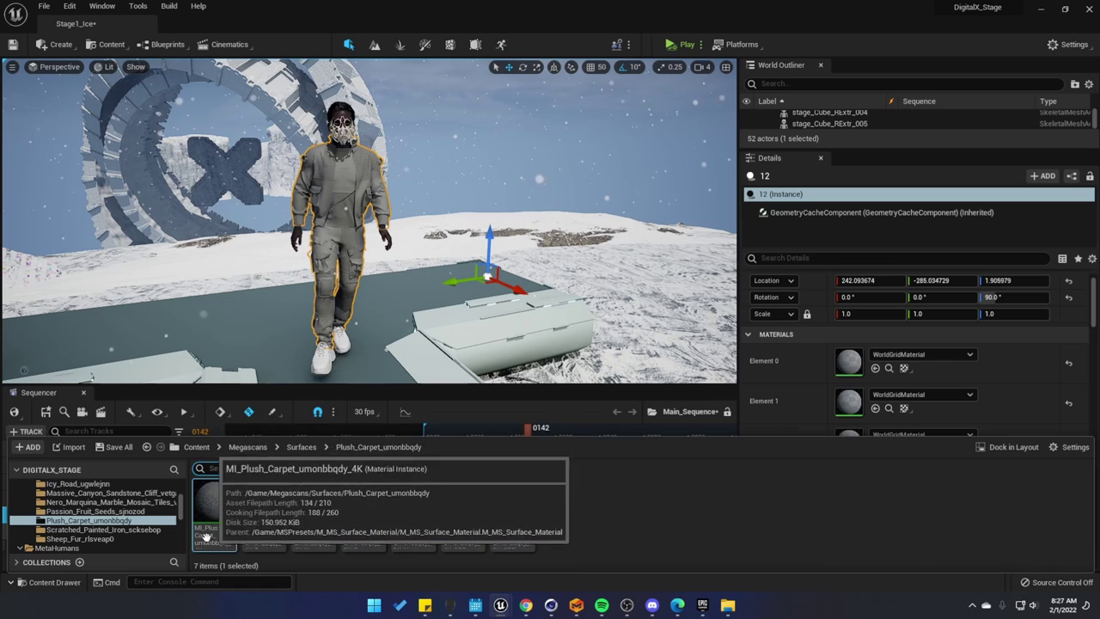
pyautogui.click(197, 447)
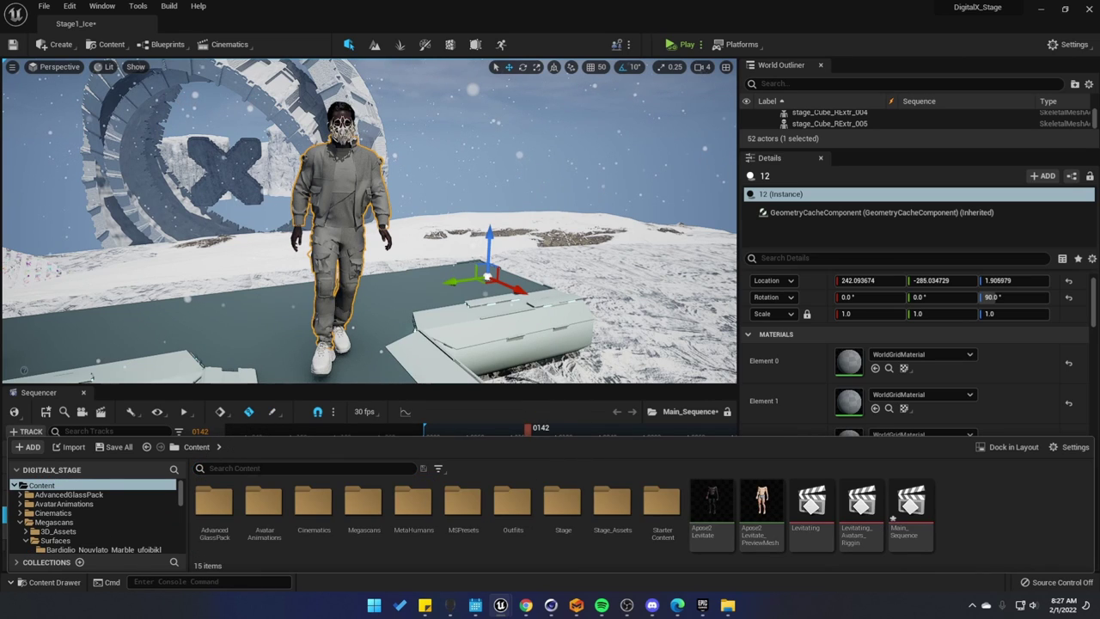
pyautogui.doubleClick(364, 503)
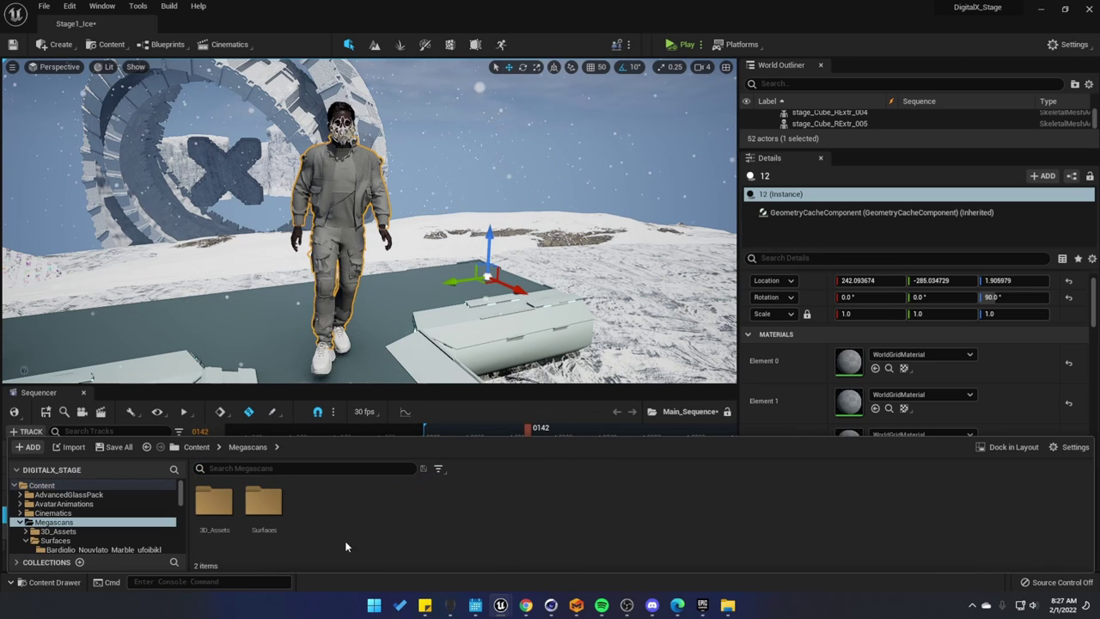
pyautogui.doubleClick(263, 503)
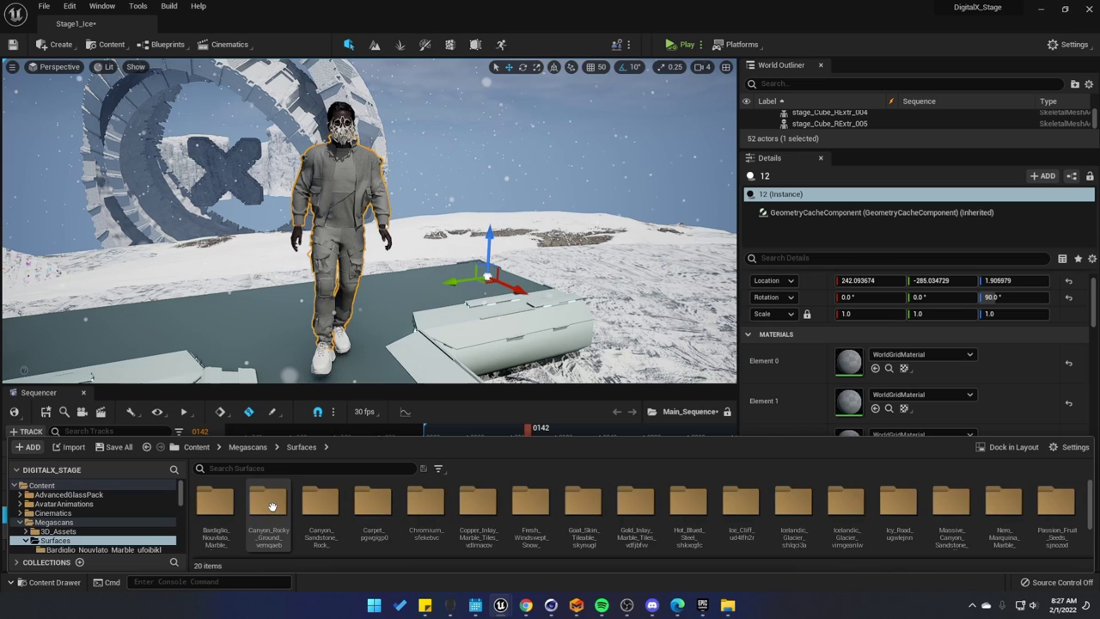
pyautogui.doubleClick(378, 507)
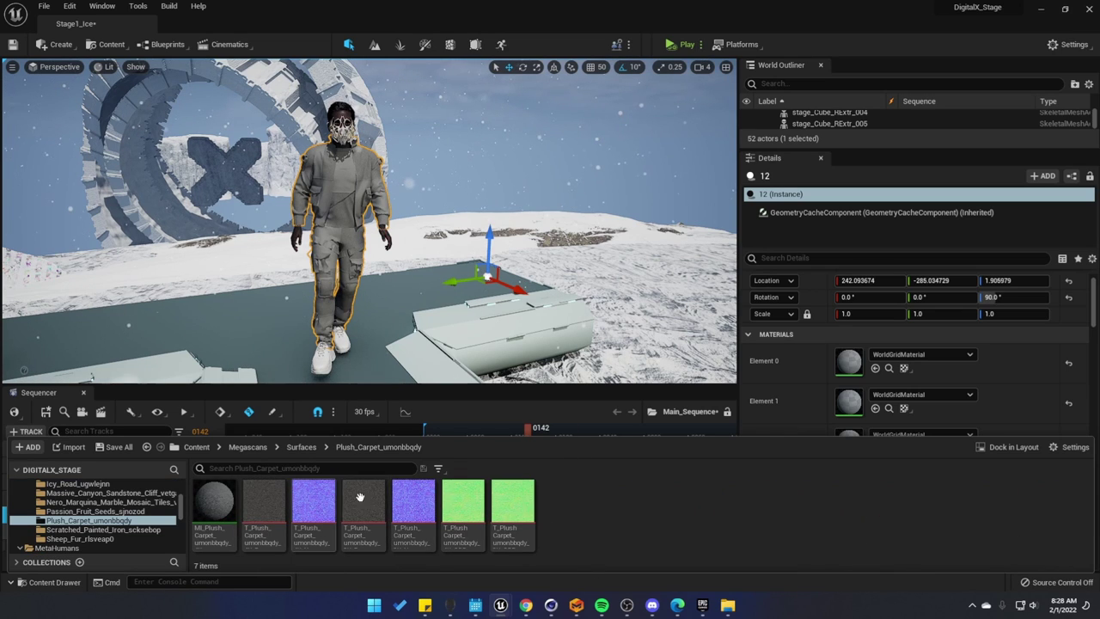
# Assign the MI_Plush_Carpet_umonbbqdy_4K material instance to the outfit's material elements, starting with Element 0 and Element 1
pyautogui.moveTo(215, 502); pyautogui.dragTo(849, 364)
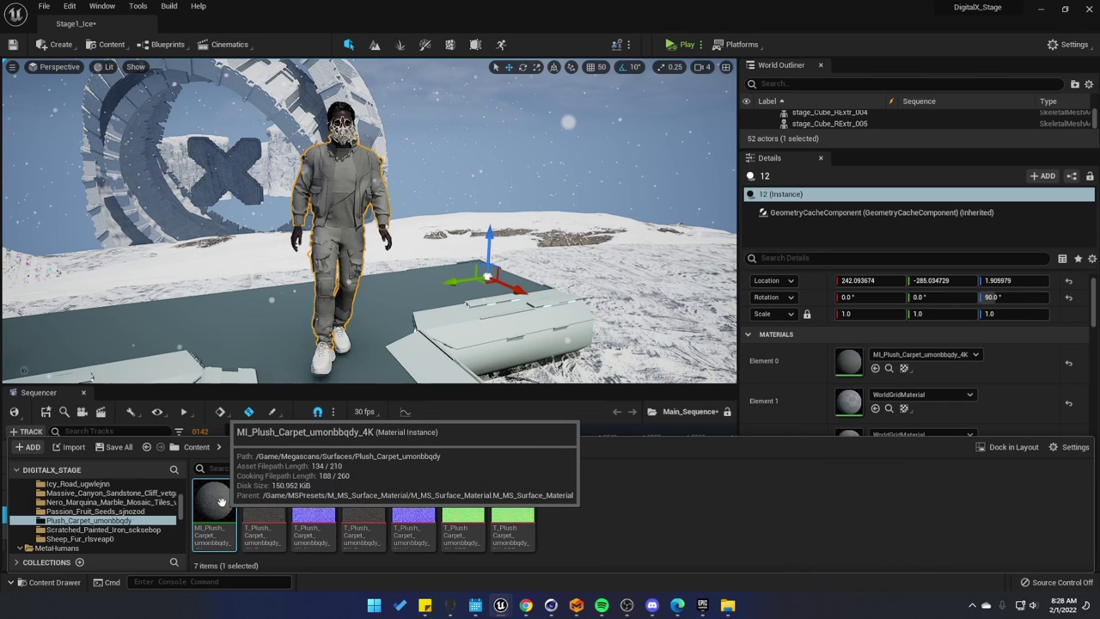
pyautogui.scroll(-1, 877, 378)
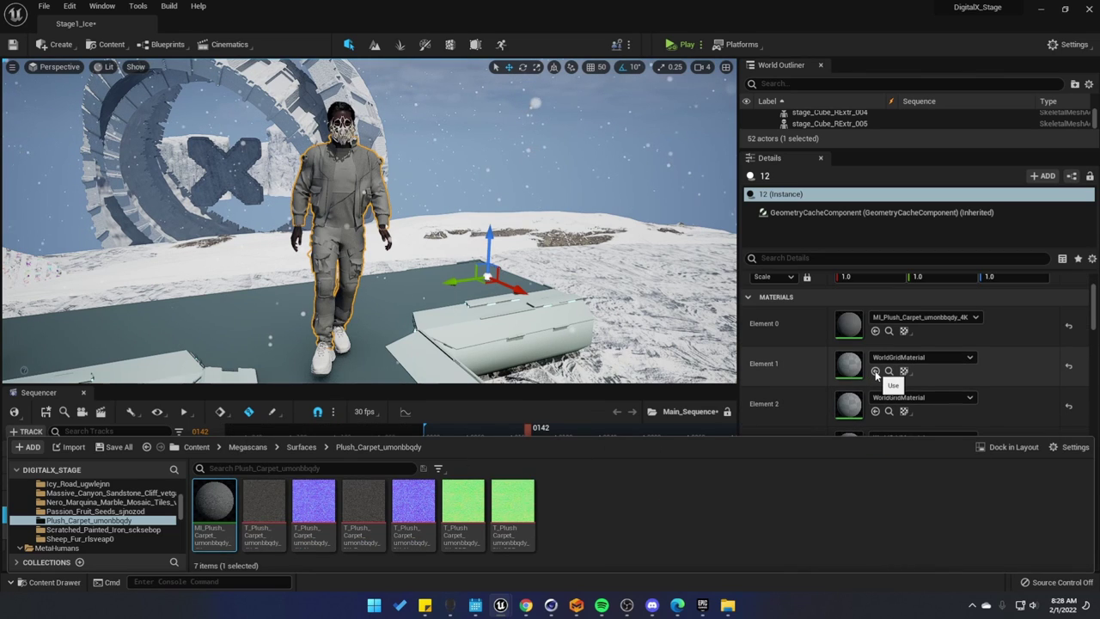
pyautogui.click(875, 373)
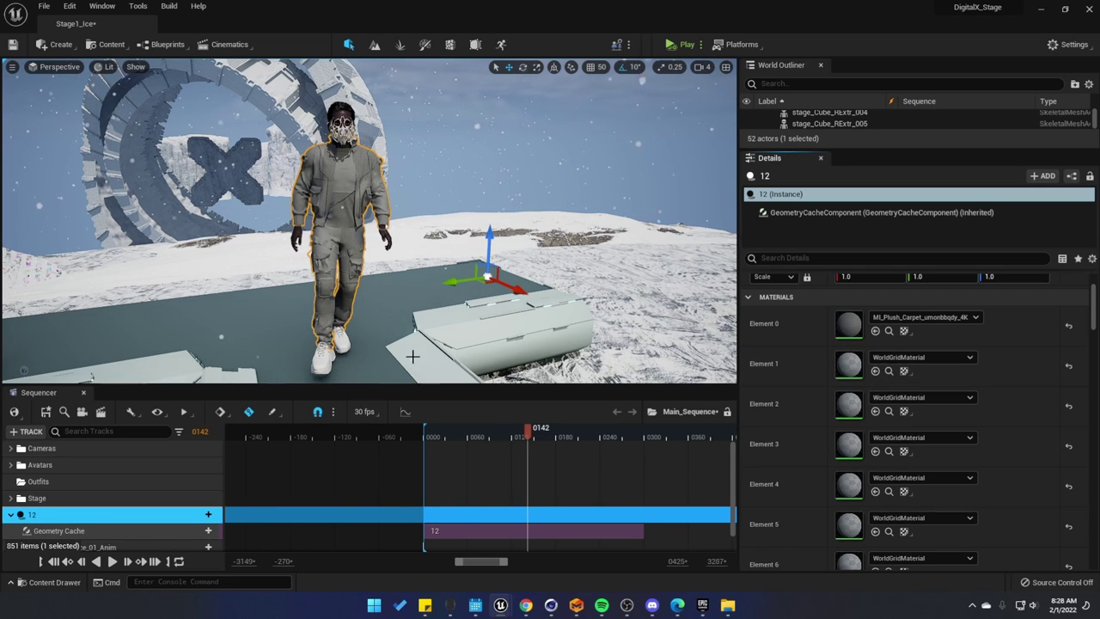
pyautogui.hotkey('ctrl', 'space')
pyautogui.moveTo(220, 510); pyautogui.dragTo(853, 366)
pyautogui.moveTo(218, 507); pyautogui.dragTo(769, 415)
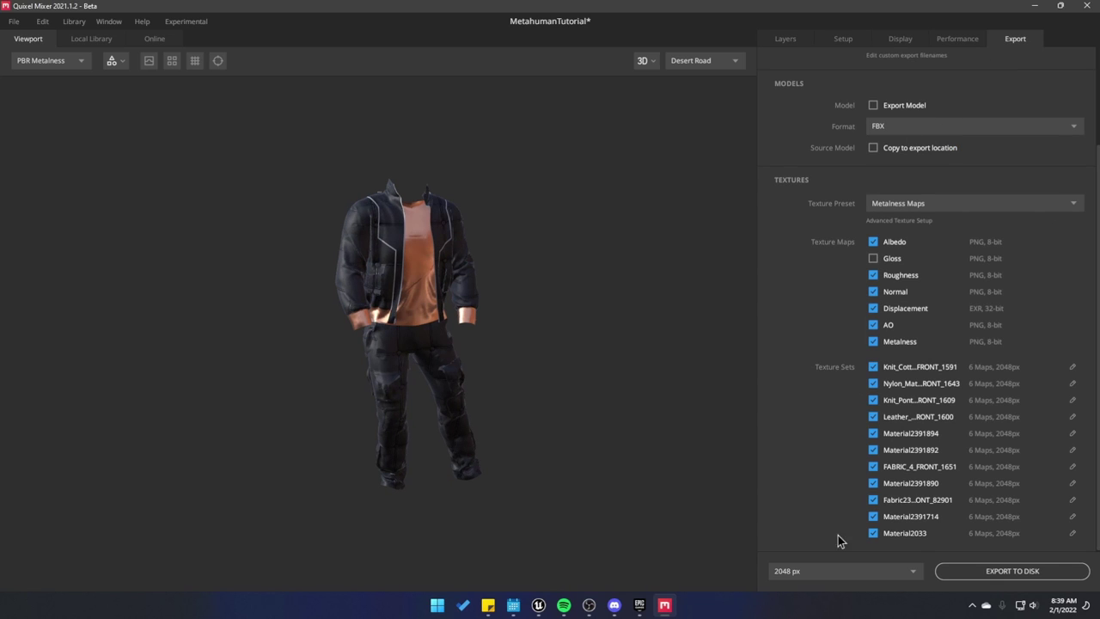
# In Quixel Mixer, look through the texture export resolutions and inspect the textured outfit up close
pyautogui.click(909, 575)
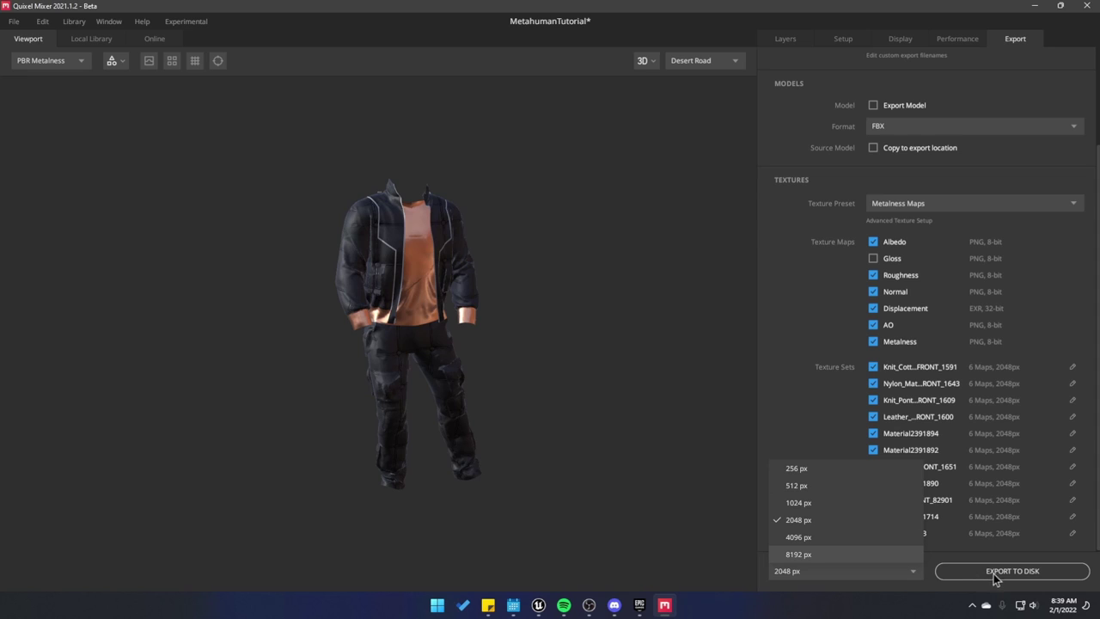
pyautogui.click(823, 414)
pyautogui.scroll(10, 383, 270)
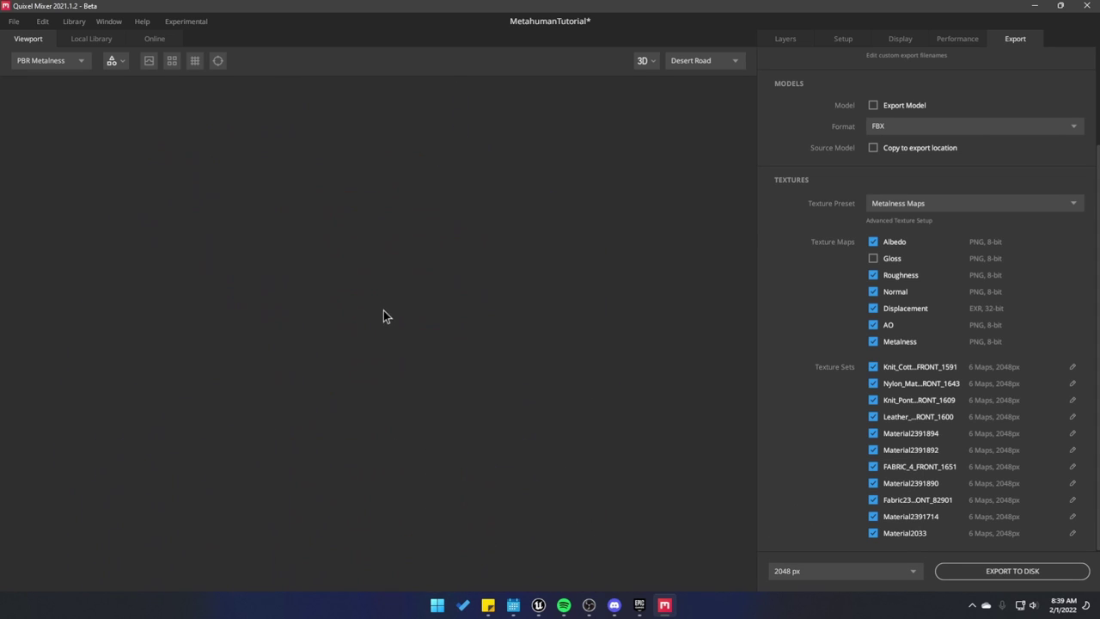
pyautogui.moveTo(383, 310); pyautogui.dragTo(391, 243, button='middle')
pyautogui.scroll(3, 418, 404)
pyautogui.scroll(-4, 418, 404)
pyautogui.scroll(-3, 418, 403)
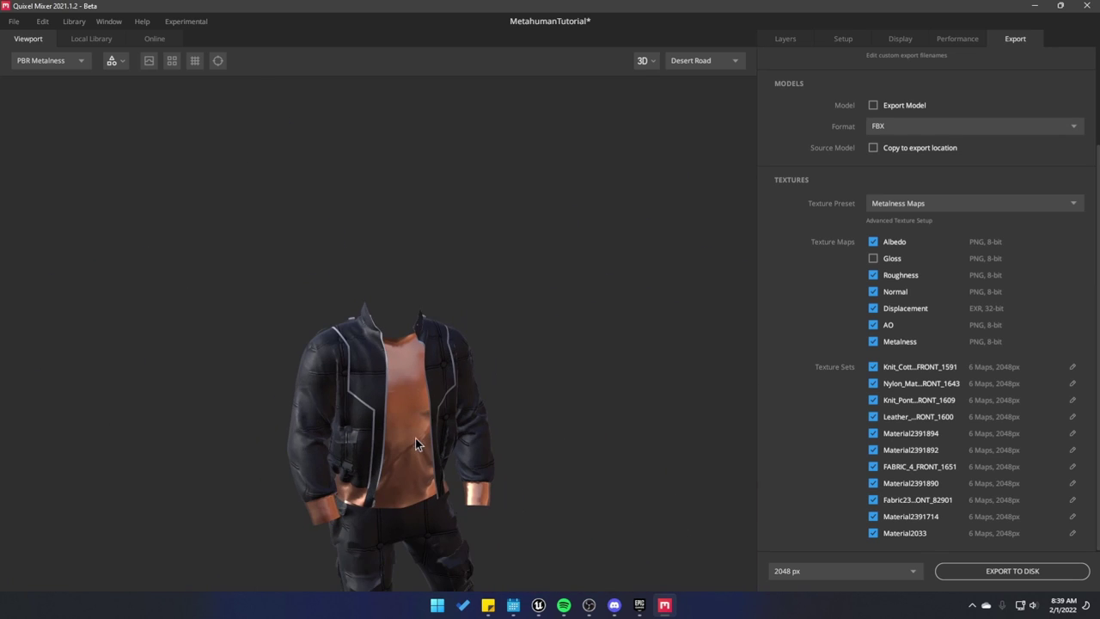
pyautogui.moveTo(415, 437); pyautogui.dragTo(408, 320, button='middle')
pyautogui.scroll(1, 409, 356)
pyautogui.scroll(-1, 408, 362)
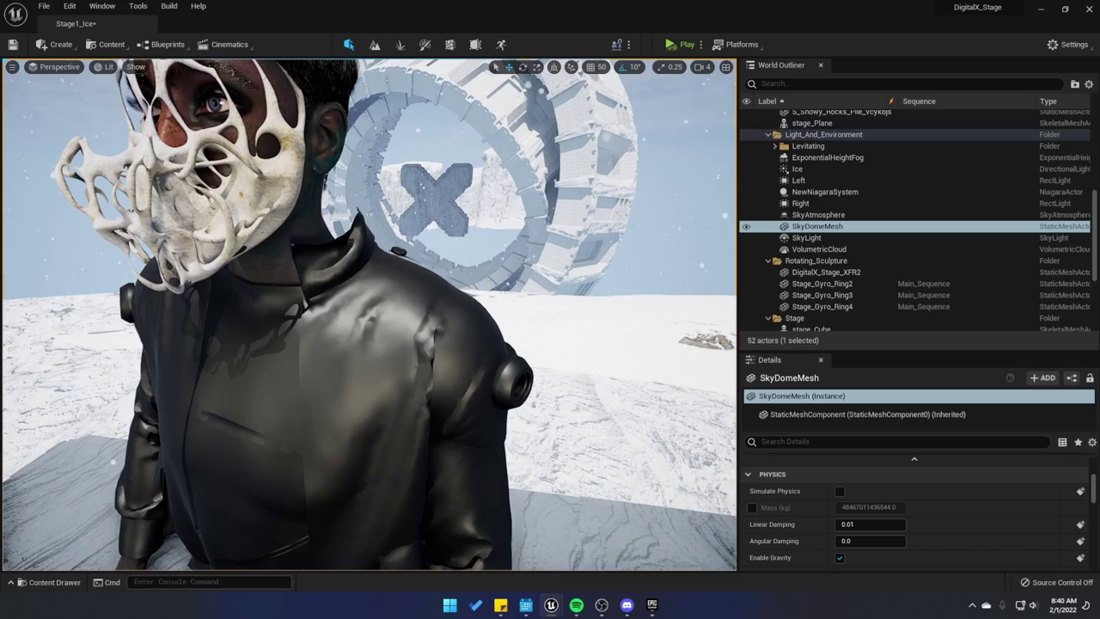
# Make NewMaterial two-sided in Unreal Engine, save it and return to the Stage1_Ice level
pyautogui.moveTo(370, 314); pyautogui.dragTo(301, 318, button='right')
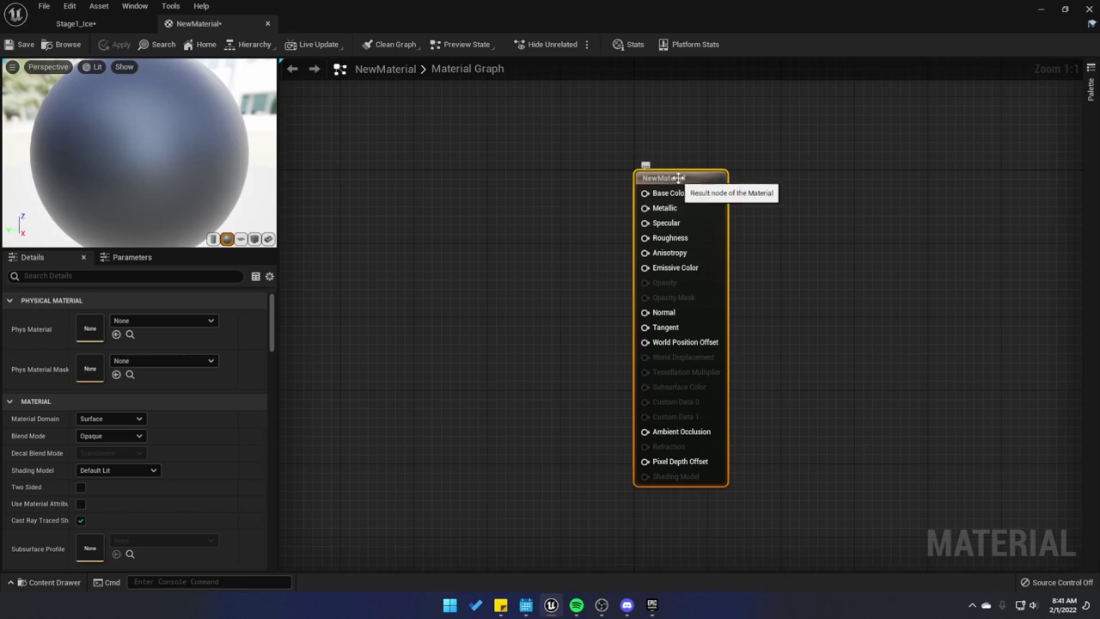
pyautogui.click(80, 487)
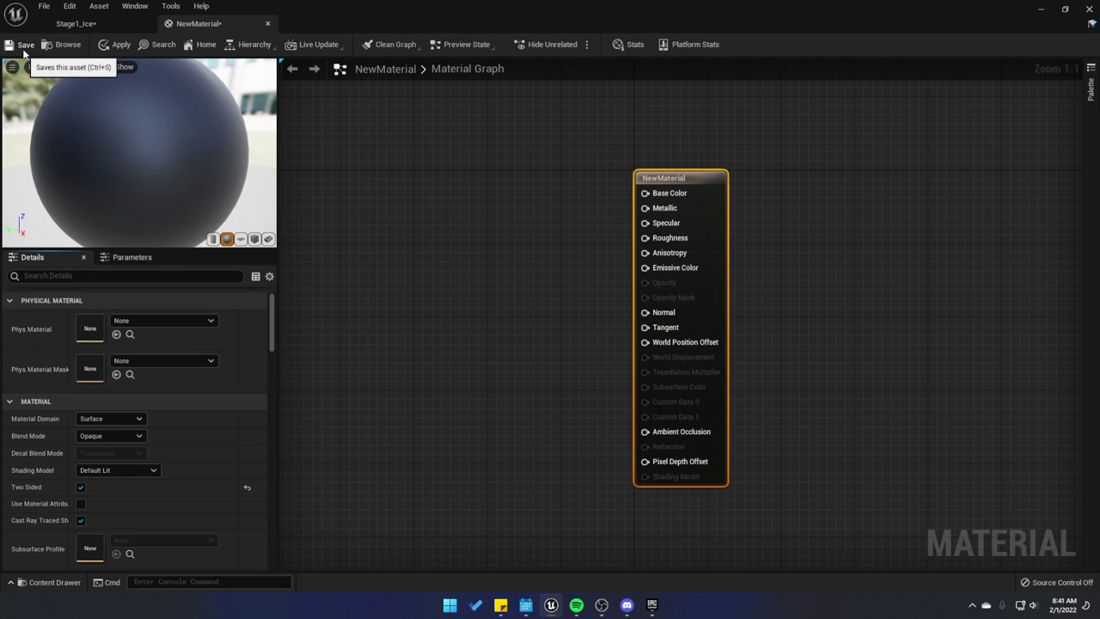
pyautogui.click(79, 24)
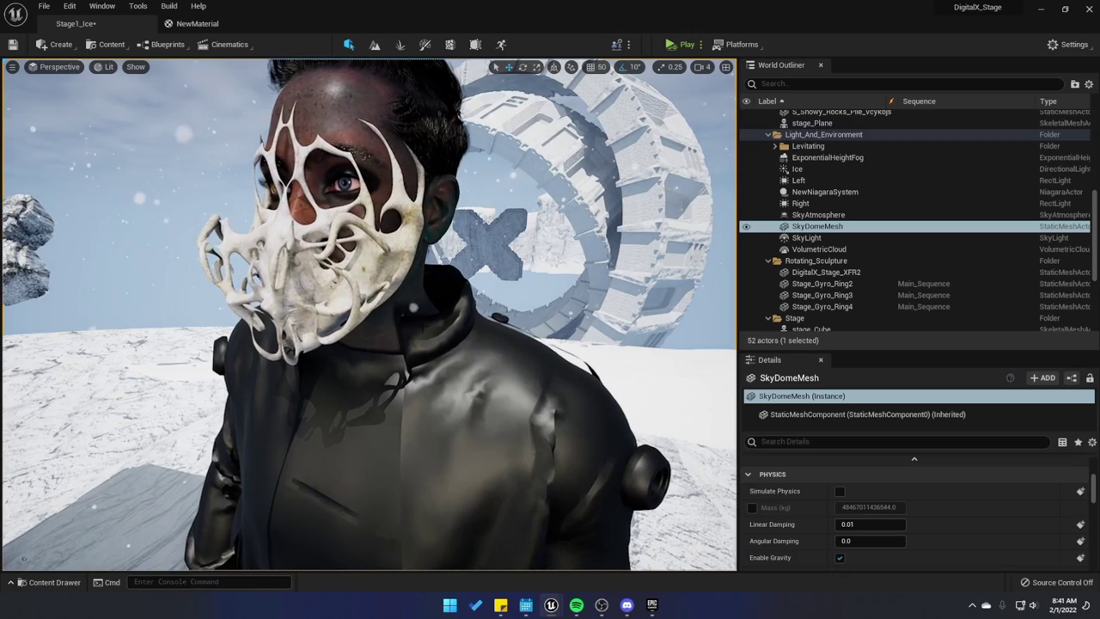
# Scrub the sequence to frame 120 and examine the dressed MetaHuman's walk on the stage from different distances and angles
pyautogui.press('s')
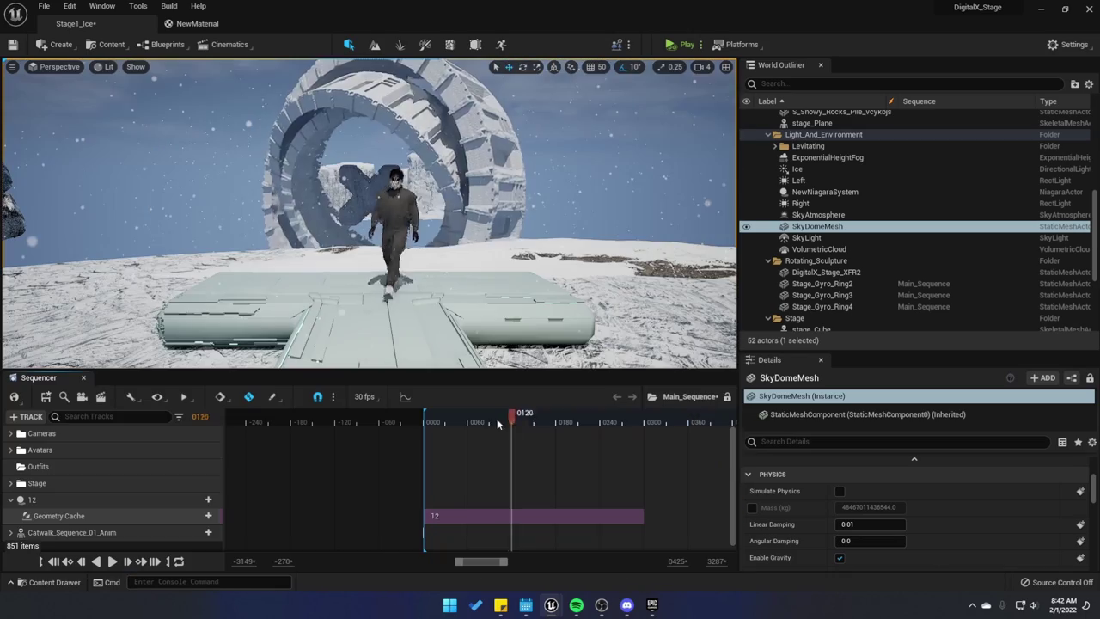
pyautogui.moveTo(496, 419)
pyautogui.mouseDown()
pyautogui.moveTo(443, 421)
pyautogui.moveTo(522, 422)
pyautogui.moveTo(443, 421)
pyautogui.moveTo(513, 422)
pyautogui.mouseUp()
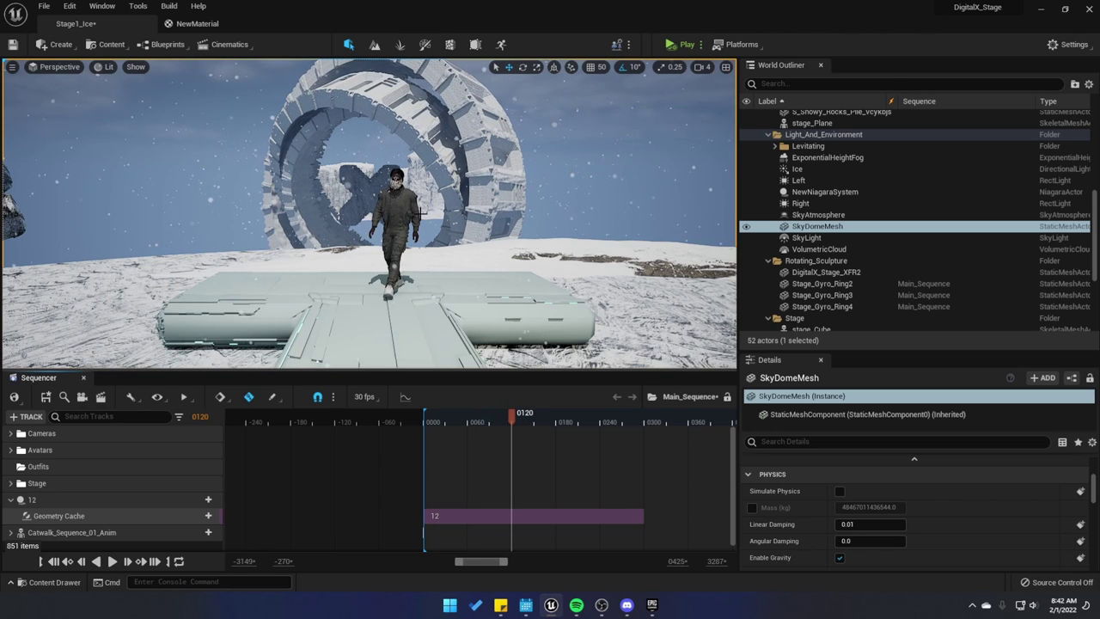
pyautogui.press('w')
pyautogui.moveTo(369, 215)
pyautogui.mouseDown(button='right')
pyautogui.moveTo(391, 188)
pyautogui.moveTo(385, 172)
pyautogui.moveTo(378, 335)
pyautogui.moveTo(378, 237)
pyautogui.moveTo(421, 258)
pyautogui.moveTo(408, 263)
pyautogui.moveTo(451, 271)
pyautogui.moveTo(412, 262)
pyautogui.mouseUp(button='right')
pyautogui.press('s')
pyautogui.press('w')
pyautogui.press('s')
pyautogui.press('s')
pyautogui.press('s')
pyautogui.press('a')
pyautogui.press('a')
pyautogui.press('d')
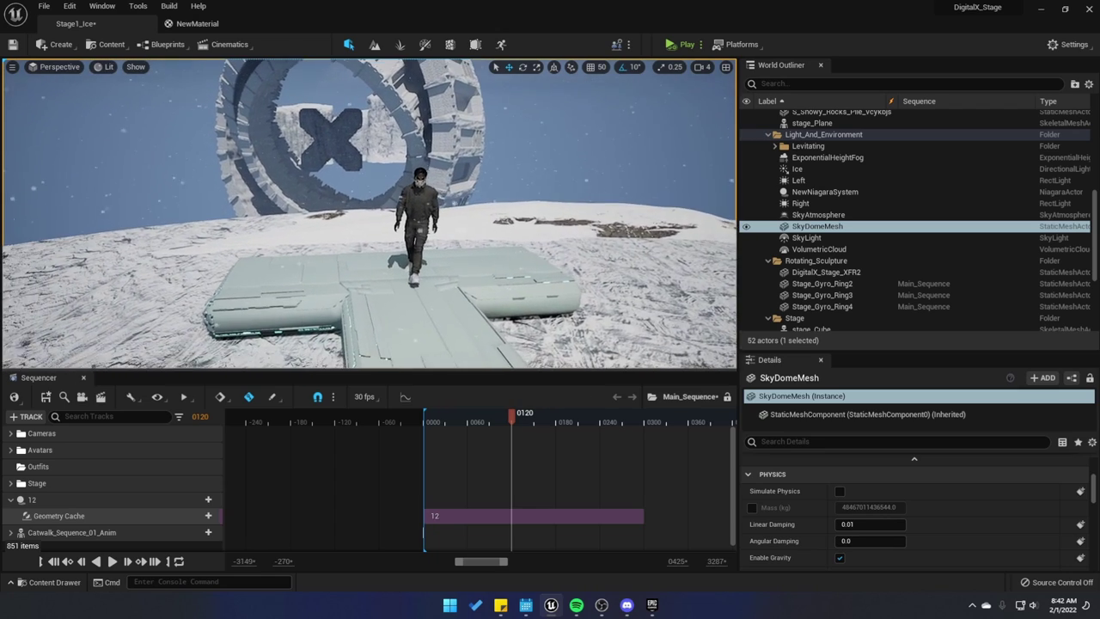